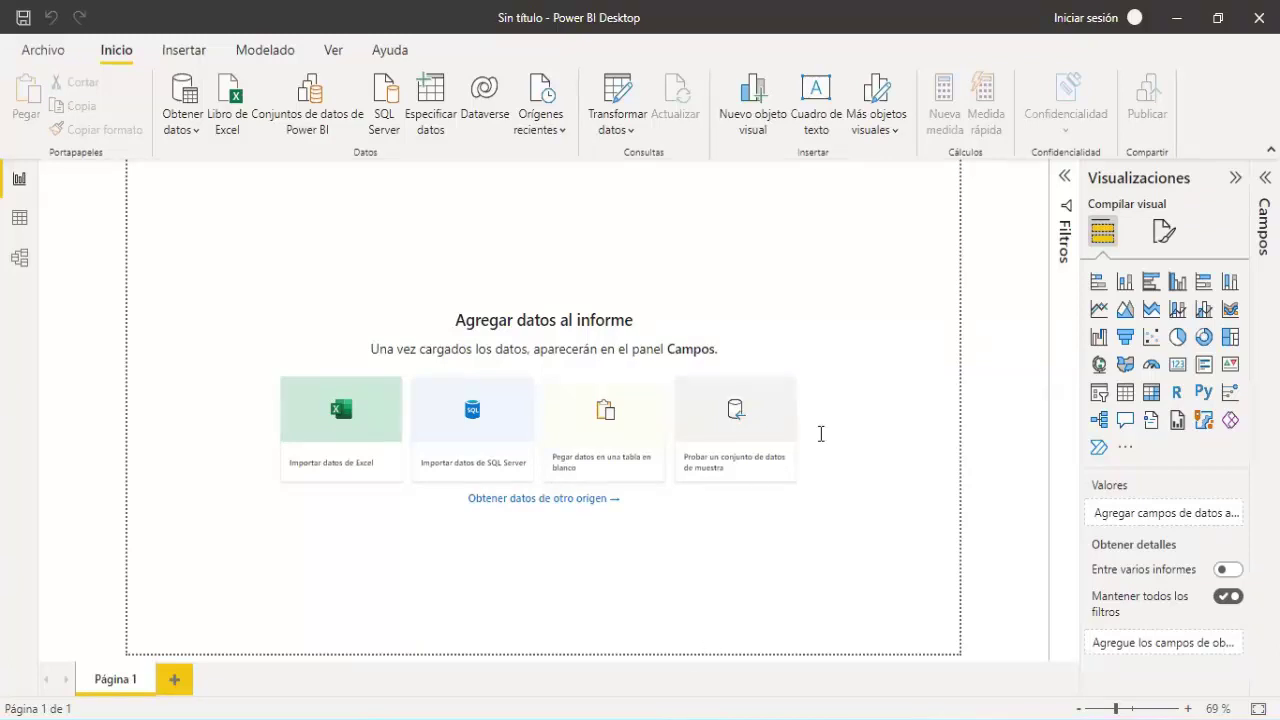
Open Google in a new Chrome tab and search for 'descargar power bi desktop'
key(alt+Tab)
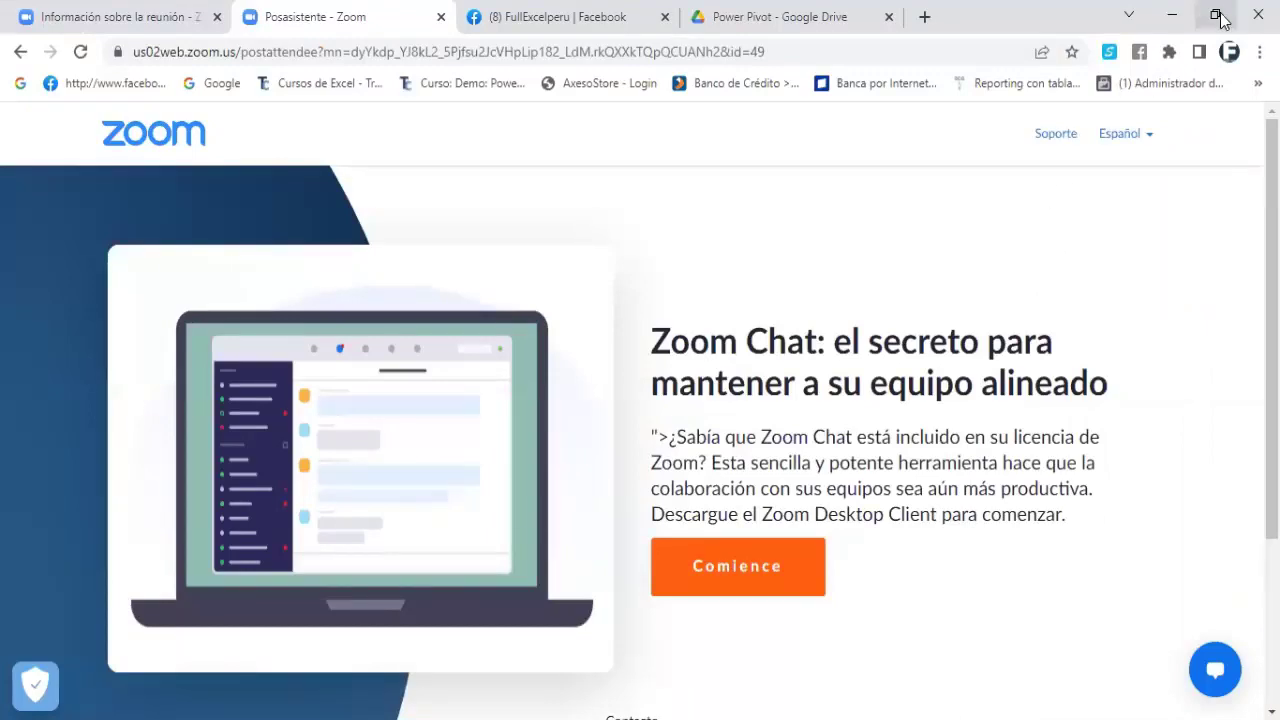
click(1218, 14)
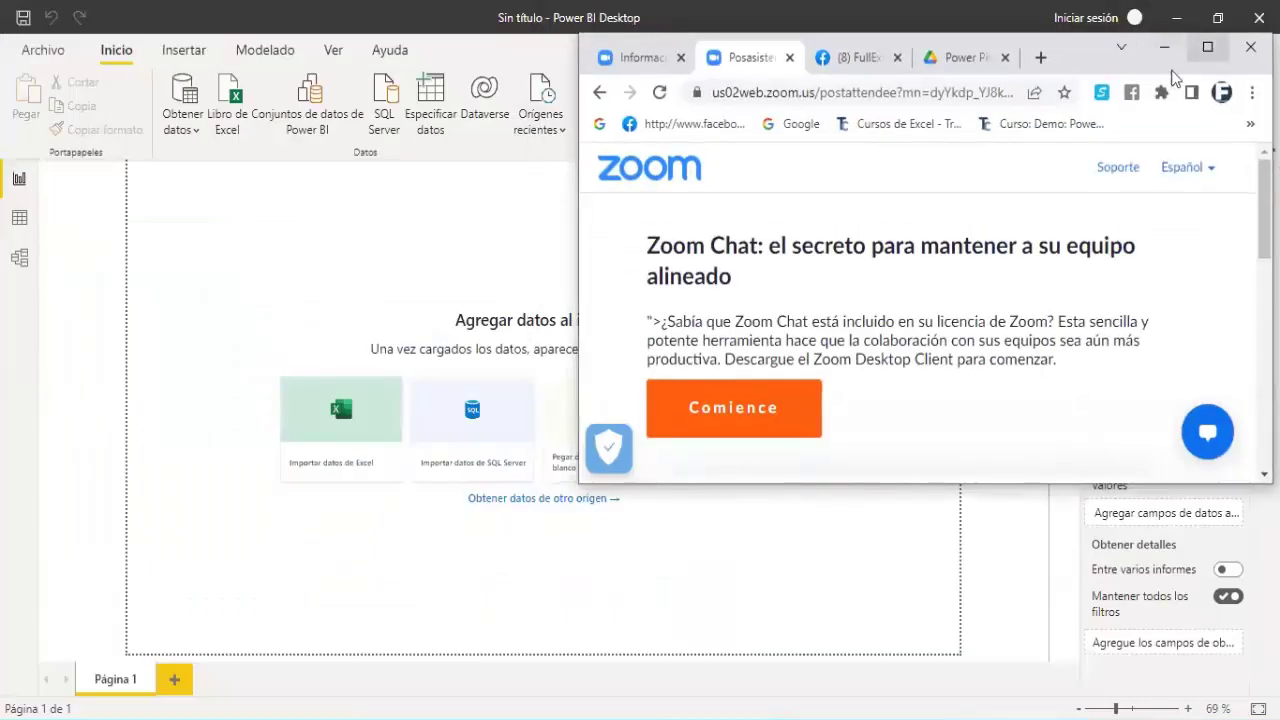
click(1040, 57)
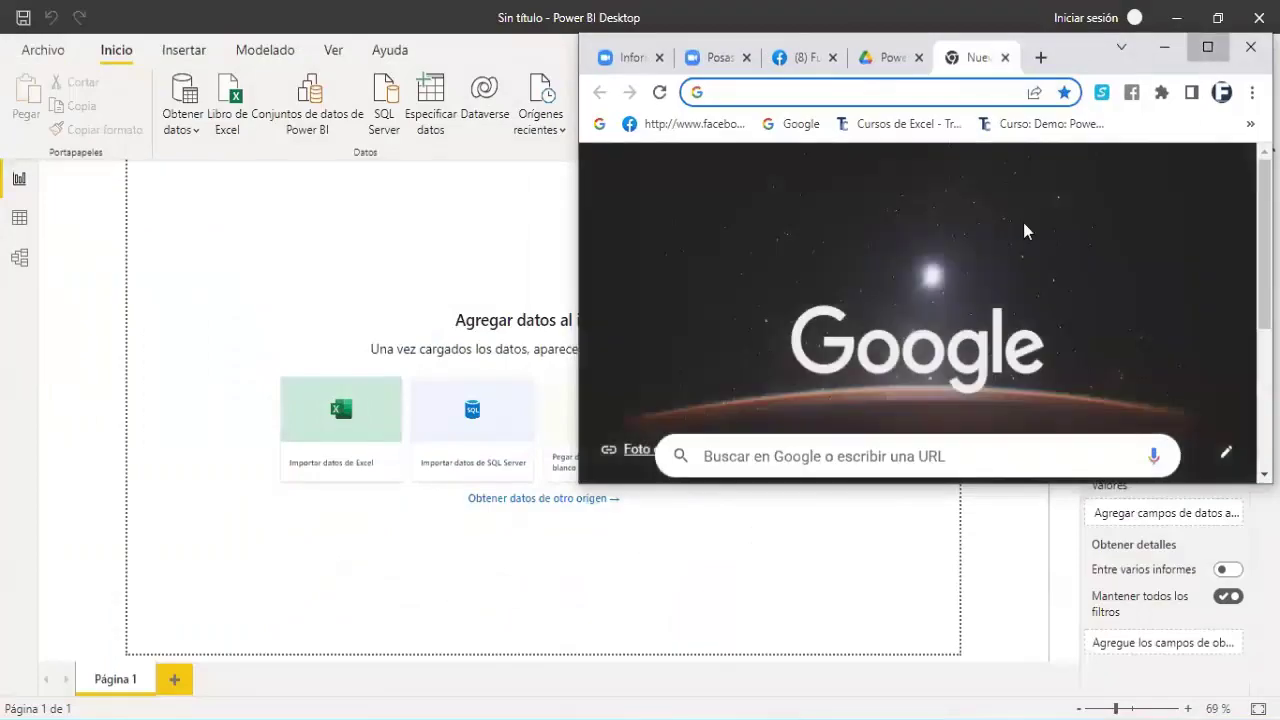
click(1207, 47)
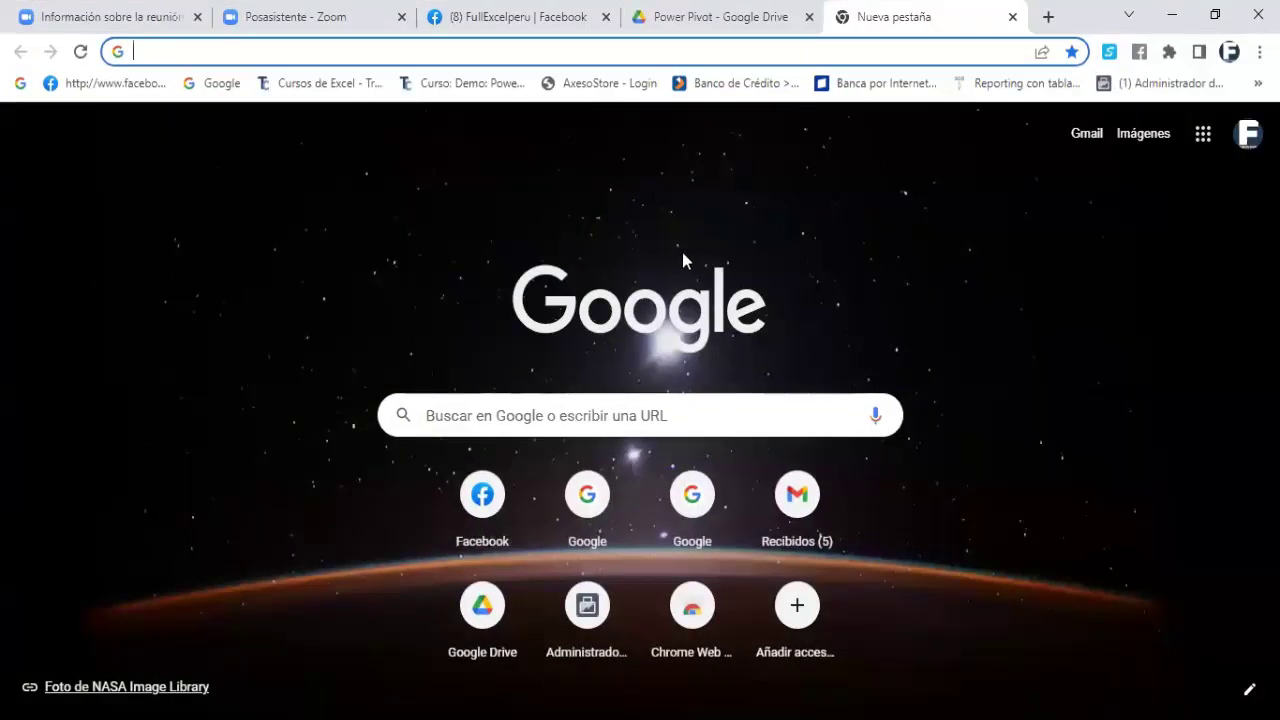
click(598, 503)
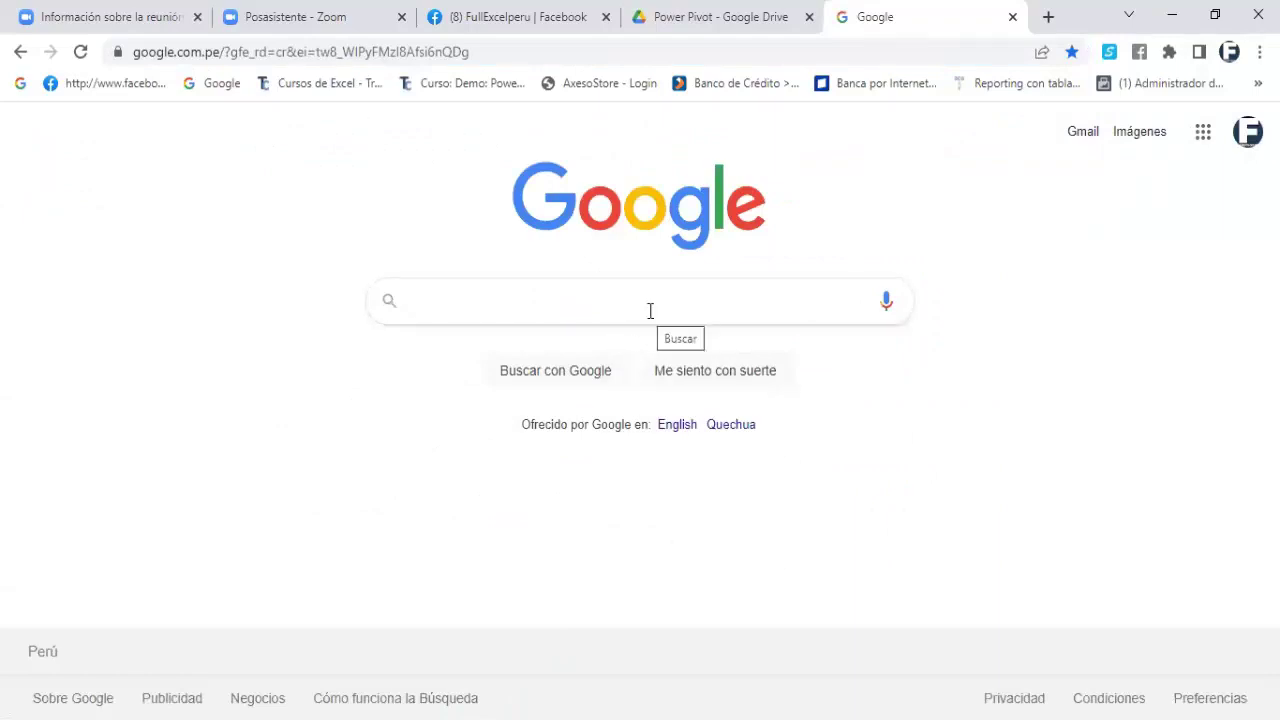
text(d)
text(escarga)
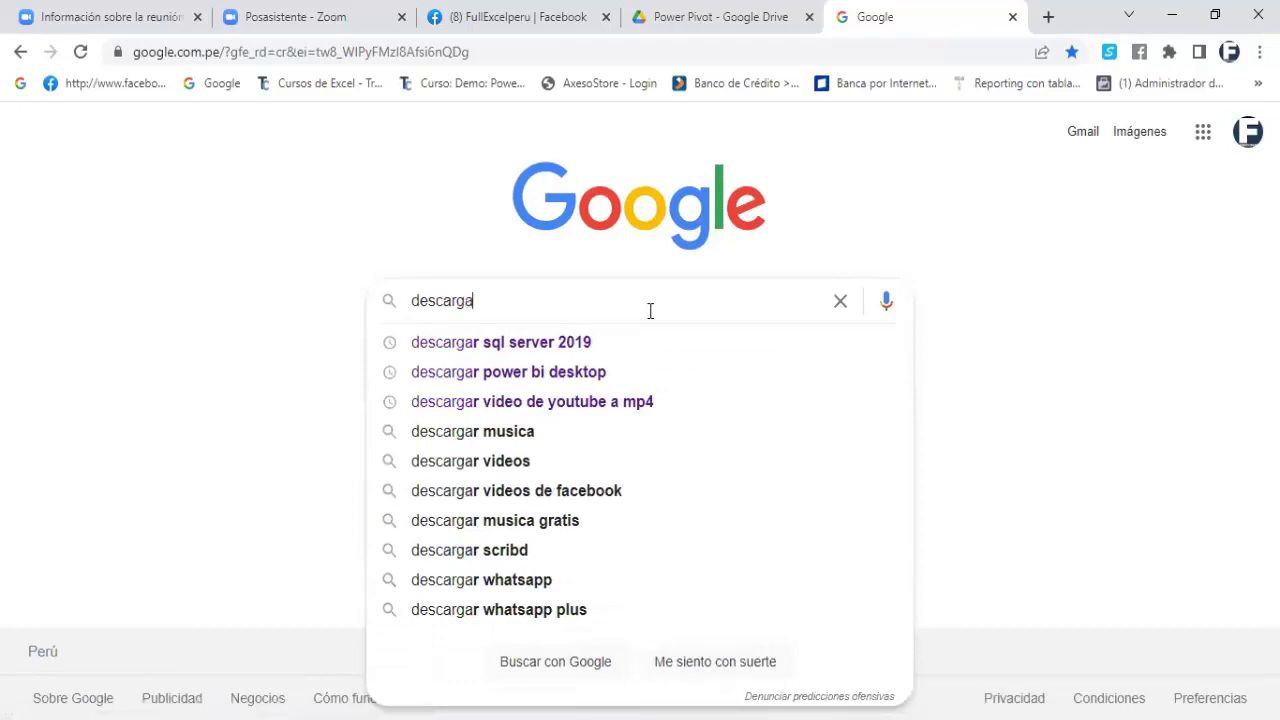
text(r power )
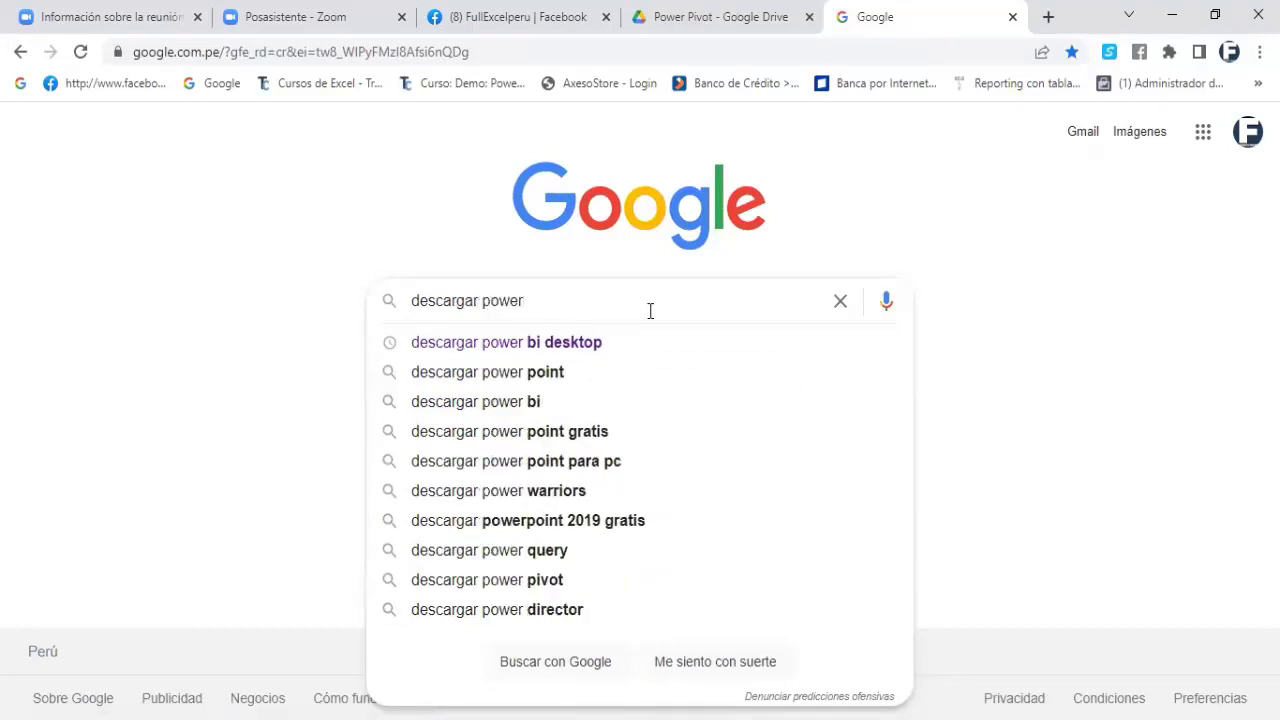
text(bi)
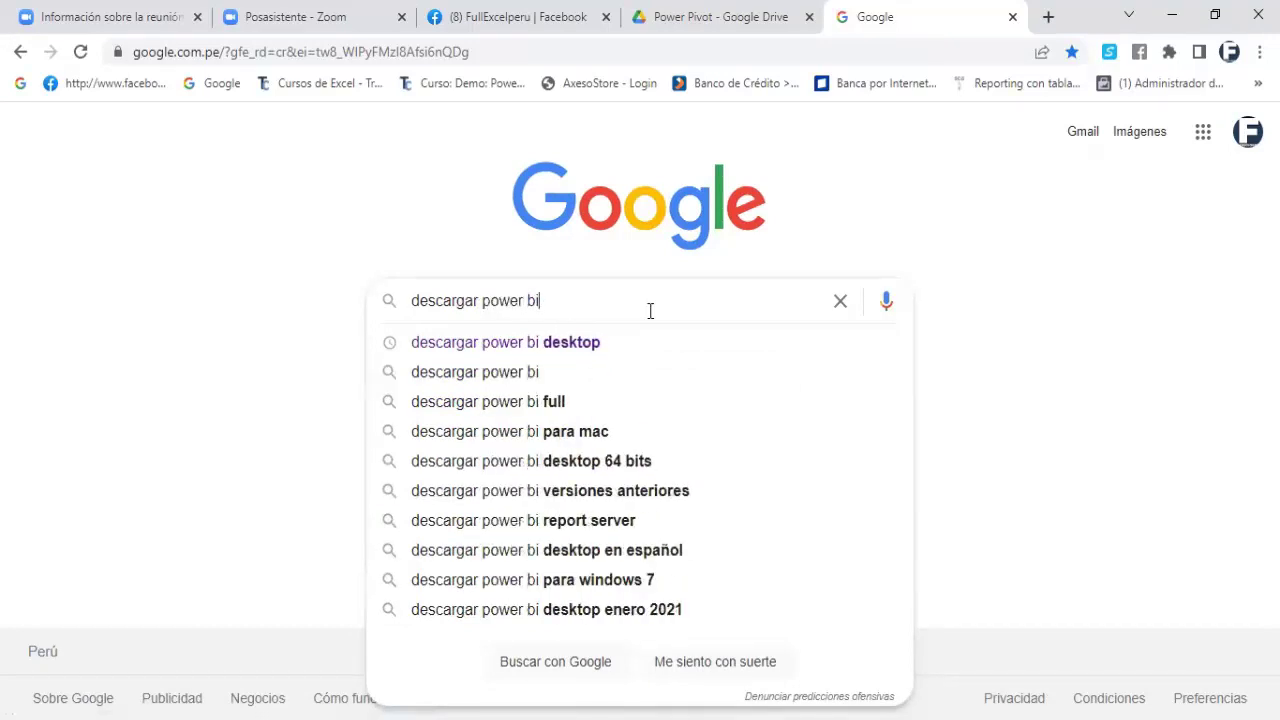
text( desktop)
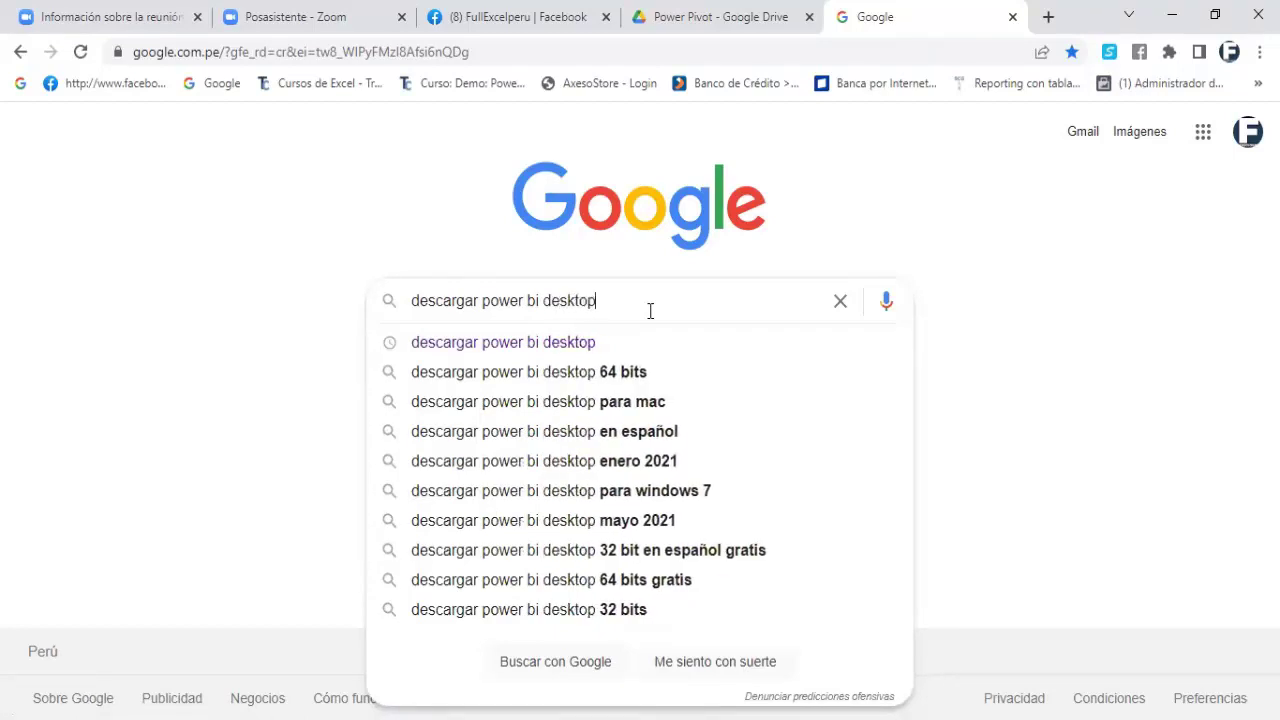
key(Return)
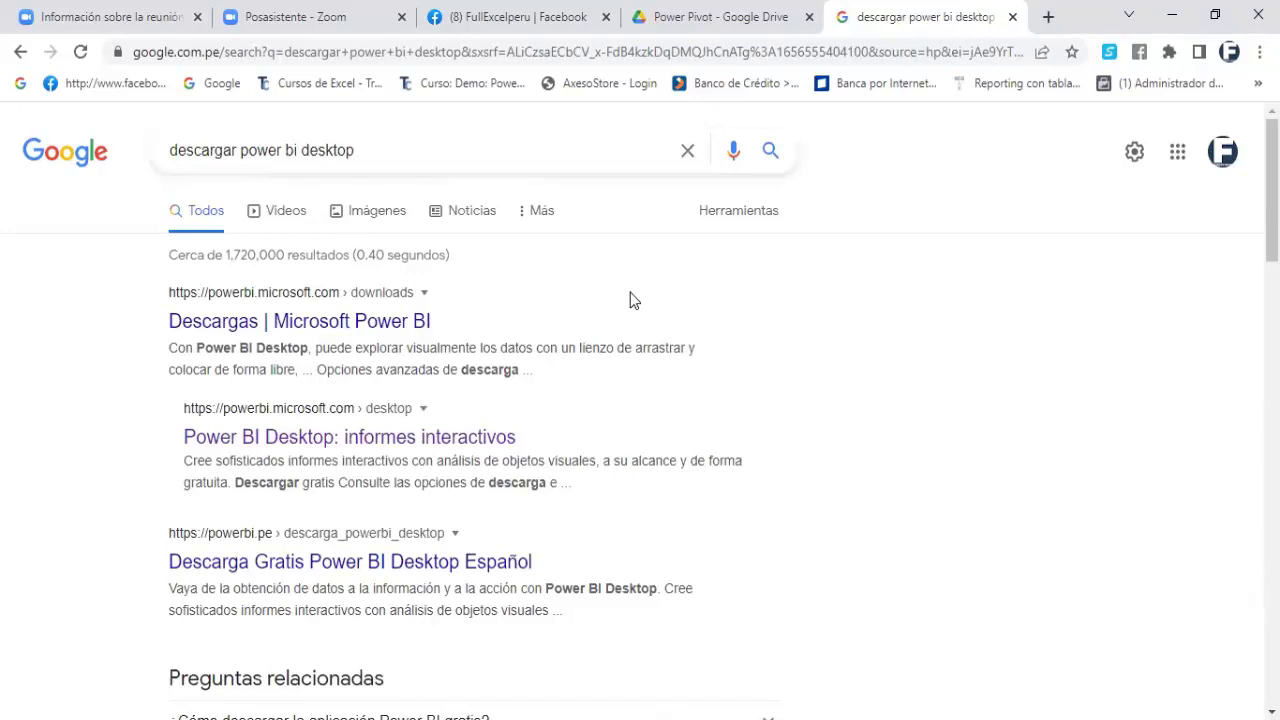
Open the 'Descargas | Microsoft Power BI' result and scroll to the Power BI Desktop card
click(418, 322)
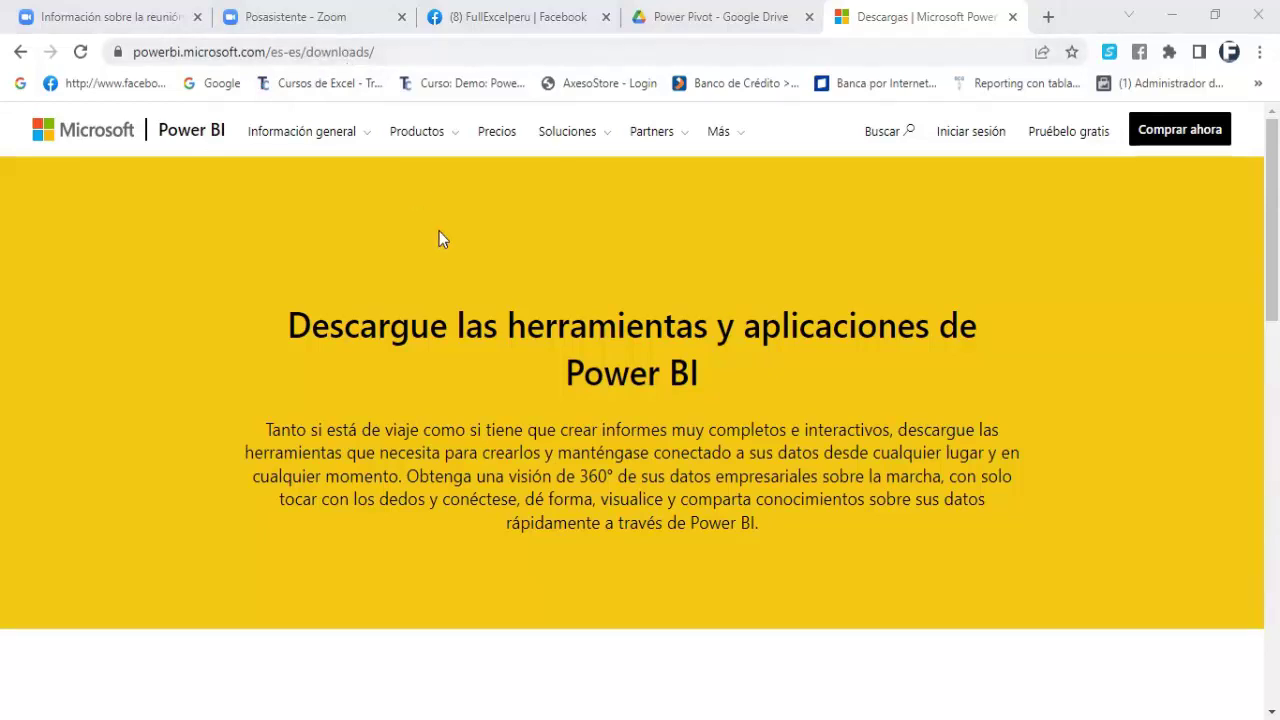
scroll(439, 232, down, 3)
scroll(439, 238, down, 2)
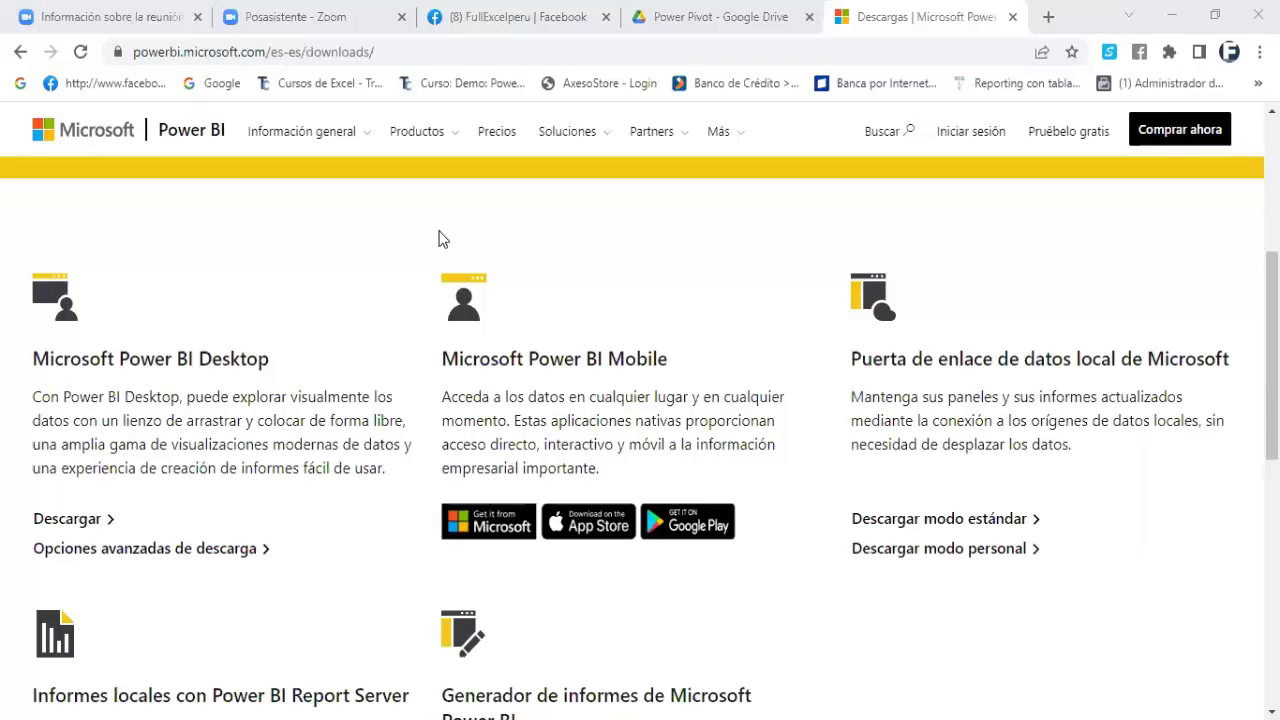
scroll(438, 238, down, 2)
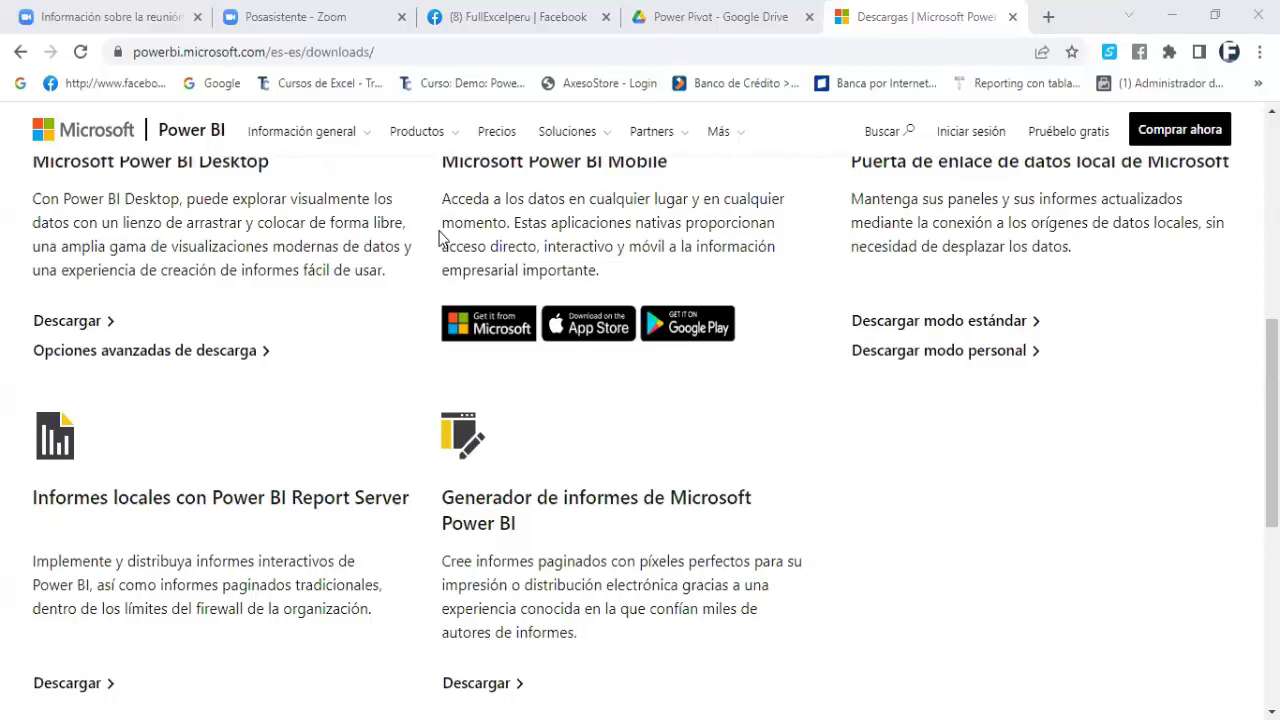
scroll(438, 238, down, 3)
scroll(438, 238, up, 4)
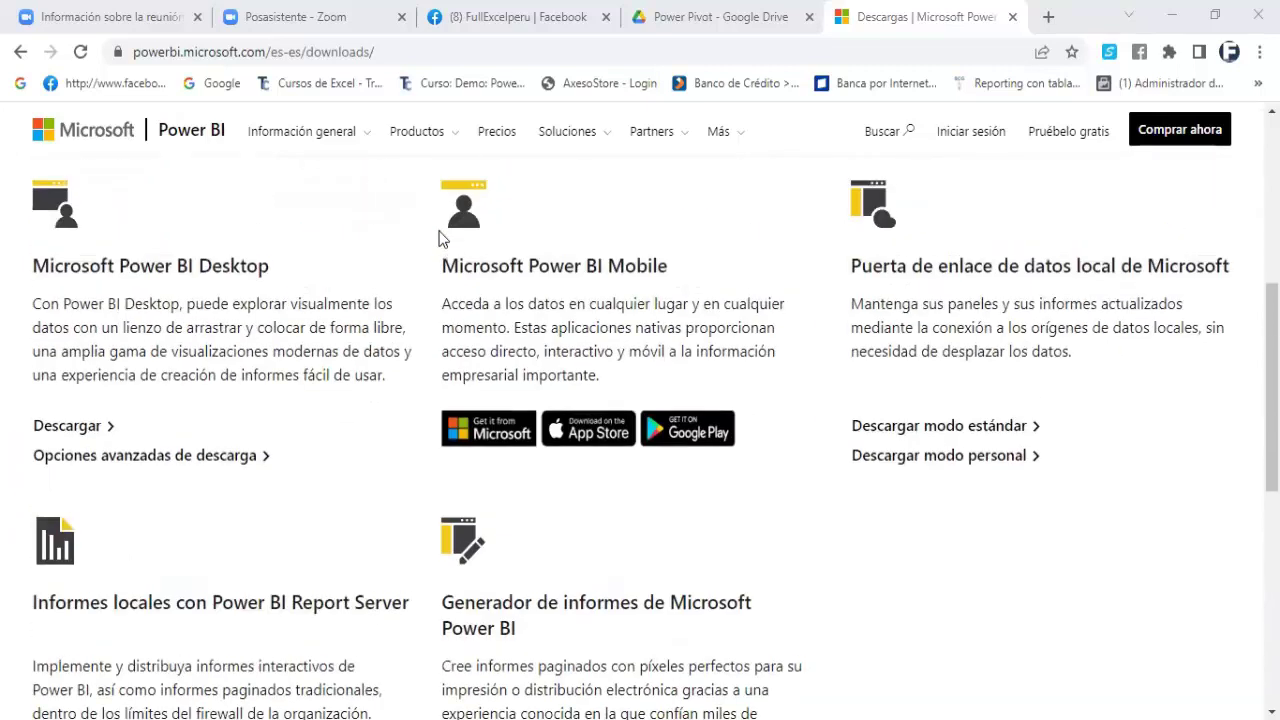
scroll(439, 237, up, 2)
scroll(439, 237, down, 1)
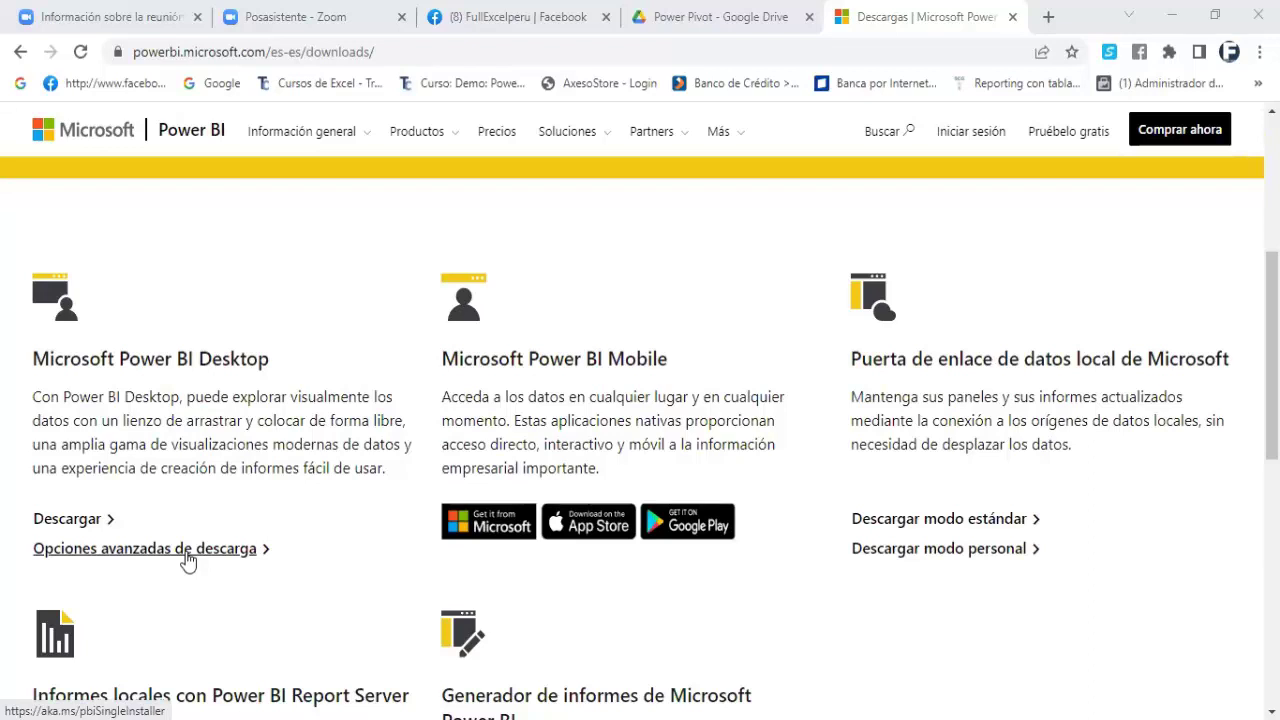
Open Power BI Desktop's advanced download options and set the page language to español
click(188, 560)
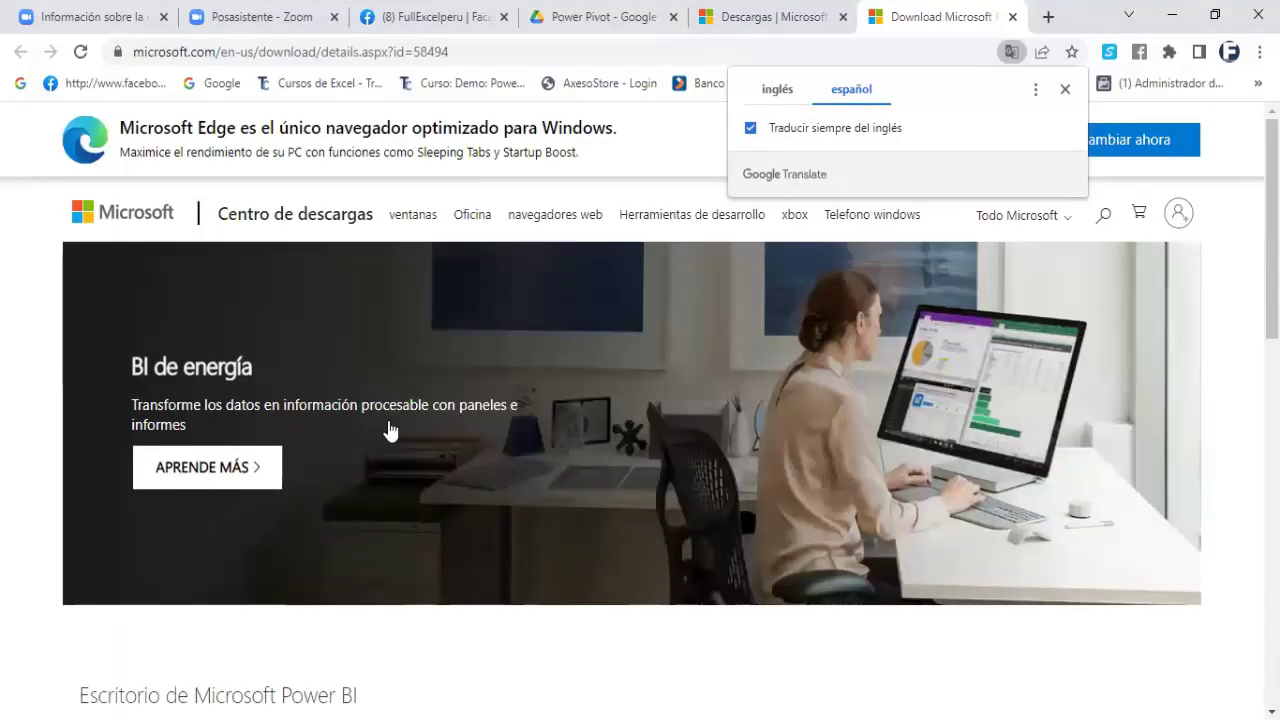
scroll(390, 430, down, 5)
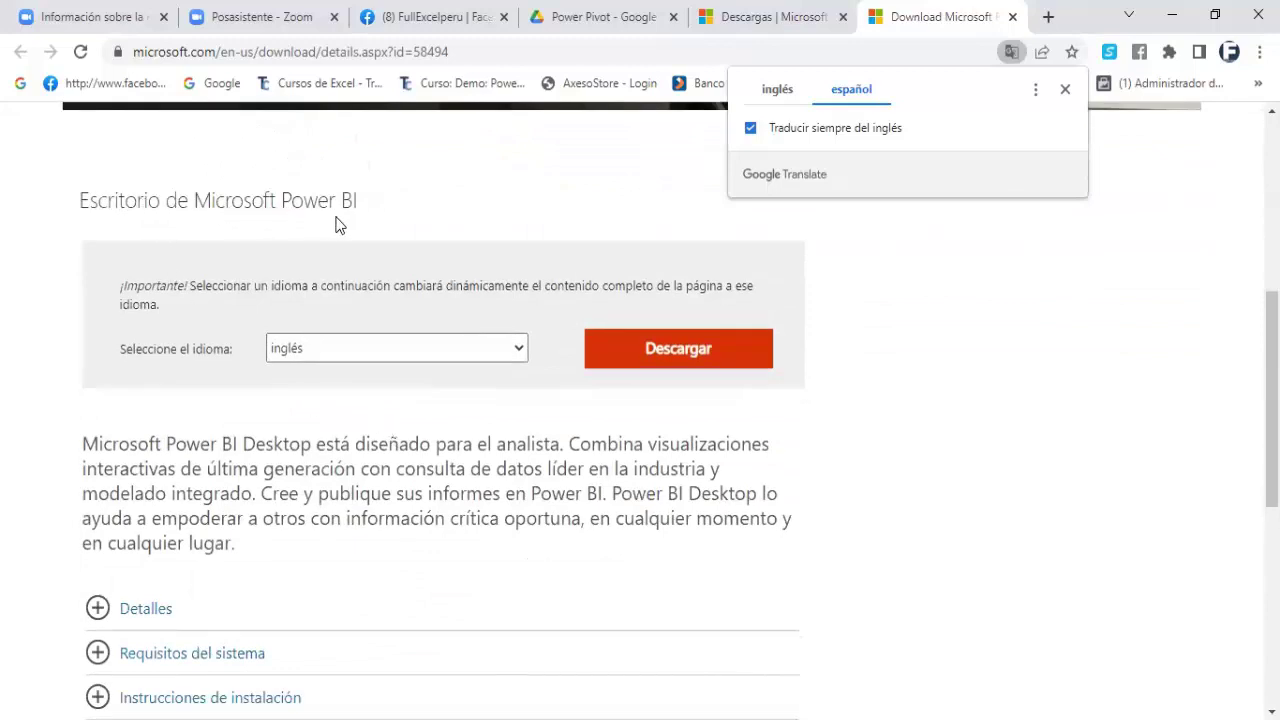
click(519, 352)
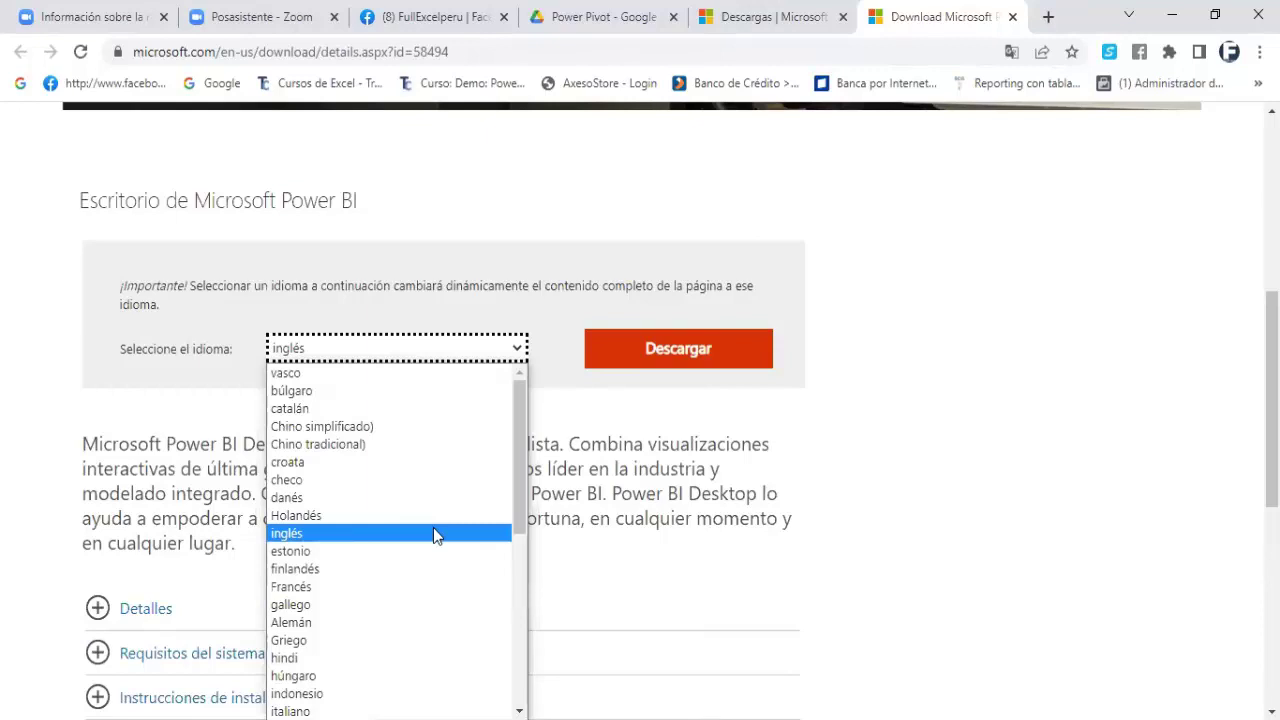
scroll(433, 527, down, 5)
click(380, 623)
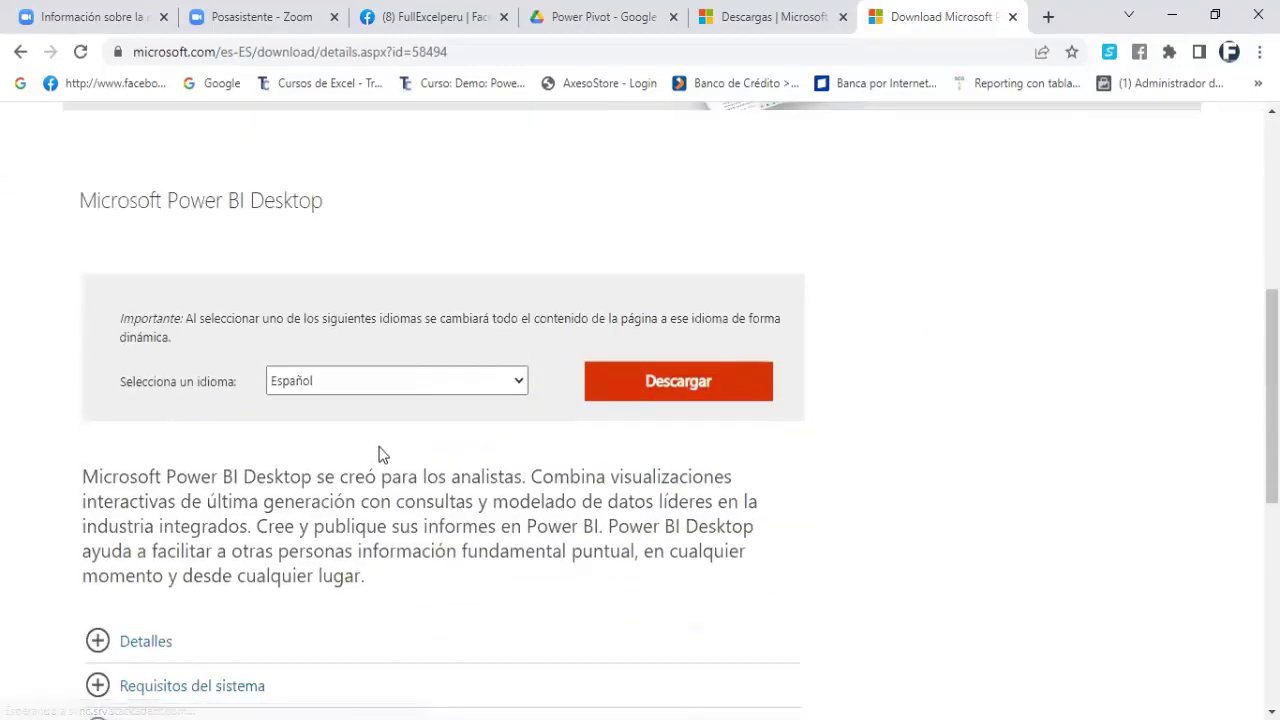
scroll(383, 451, down, 2)
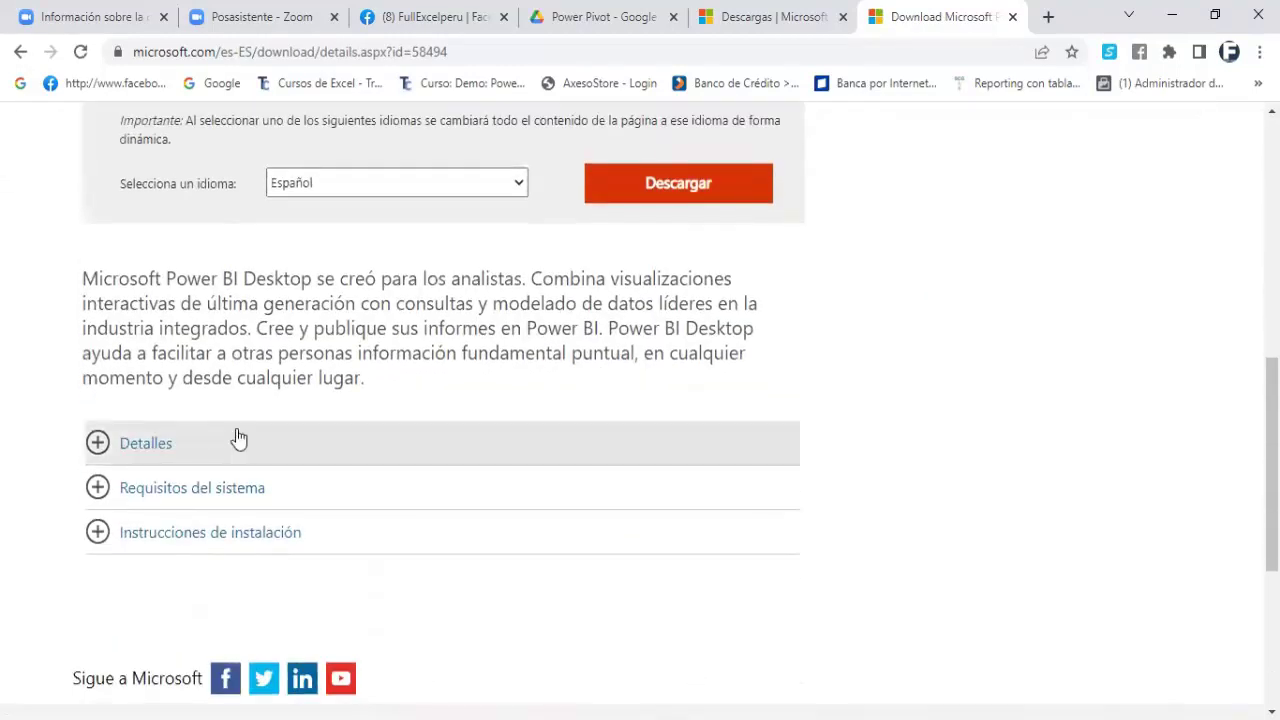
Expand Detalles to show version 2.106.883.0 and the PBIDesktopSetup installers with their sizes
click(101, 445)
scroll(418, 474, down, 1)
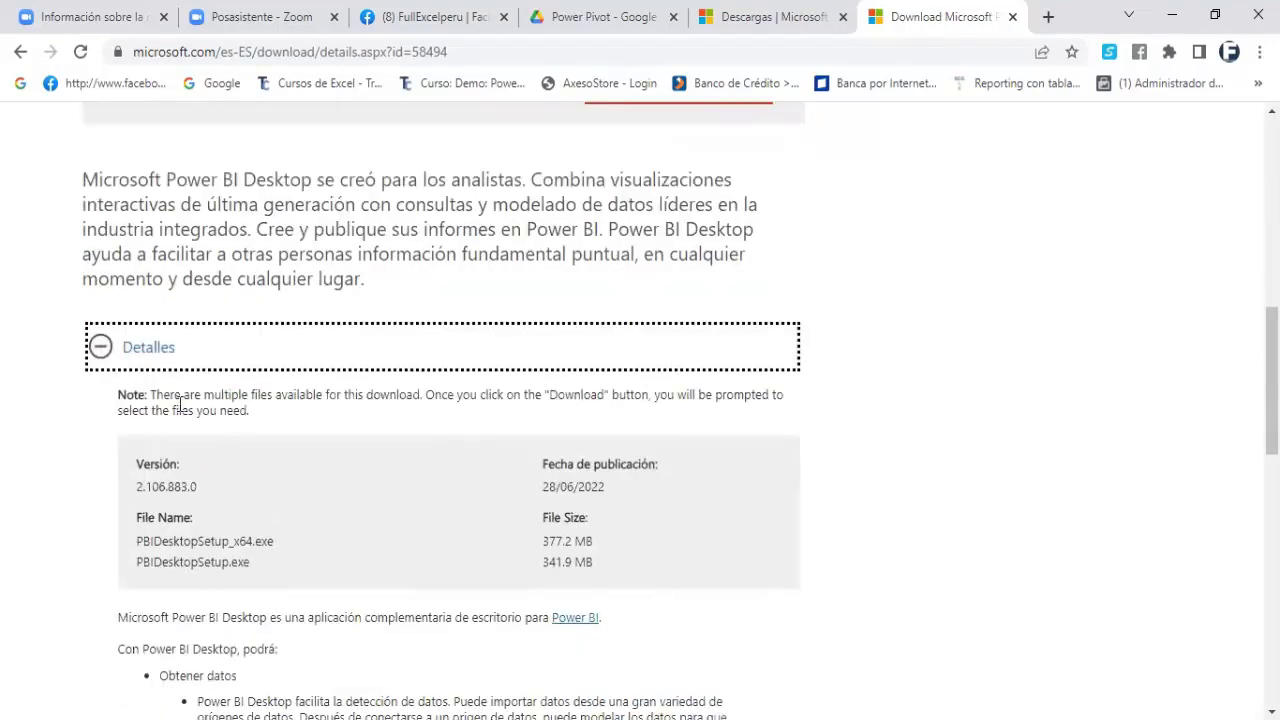
scroll(370, 422, down, 1)
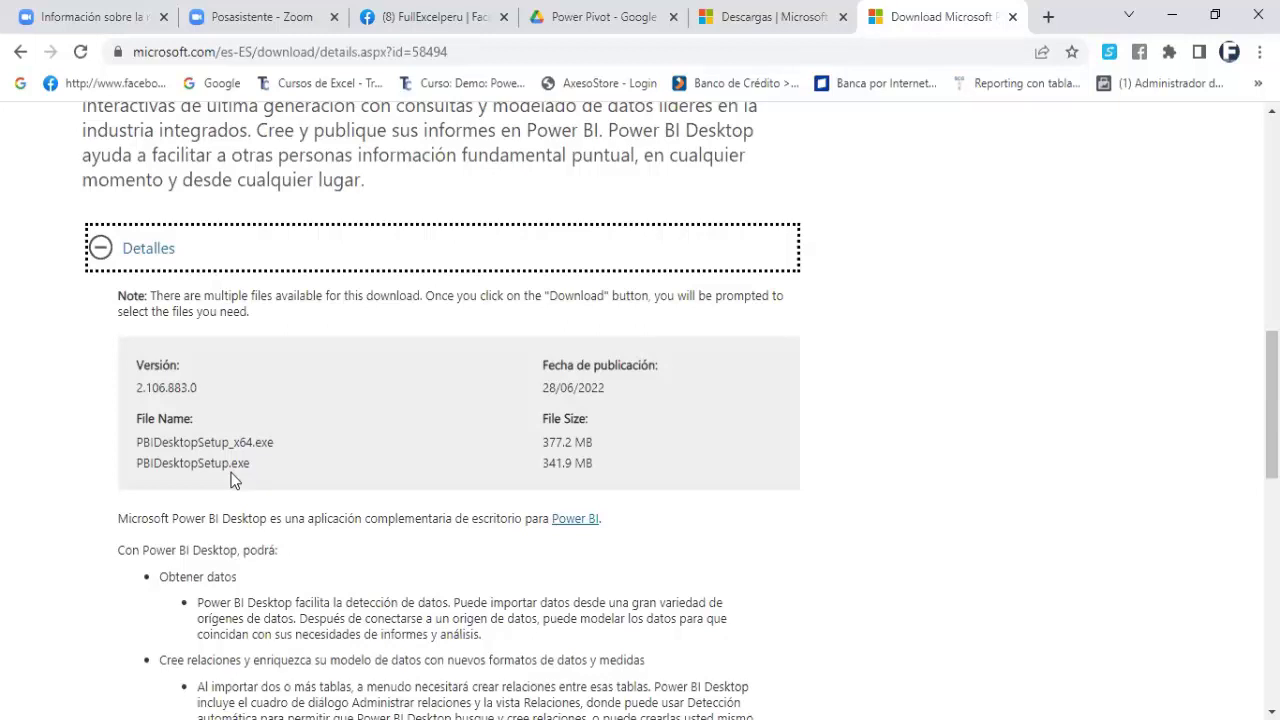
scroll(230, 480, down, 4)
scroll(266, 472, down, 5)
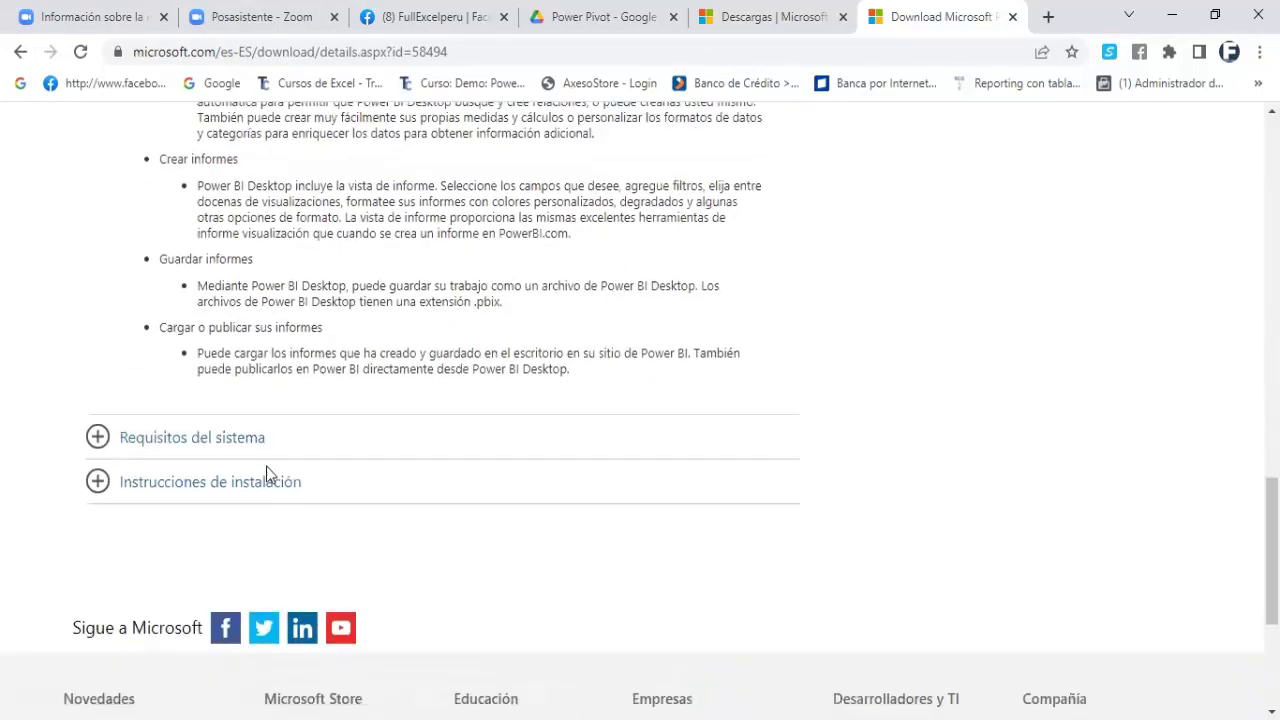
scroll(266, 472, down, 1)
Expand Requisitos del sistema to list supported Windows versions and 32/64-bit availability
click(100, 363)
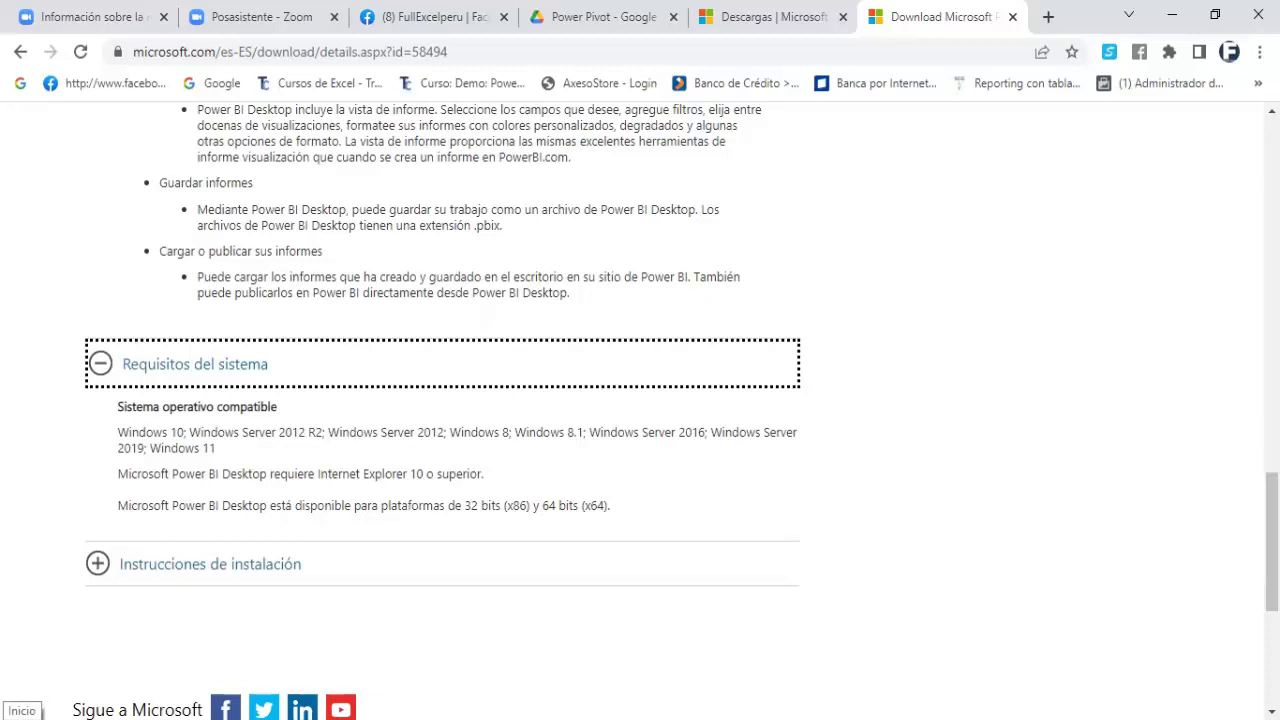
Run dxdiag with driver signature checking to see Windows 10 Pro 64-bit, 8192MB RAM, DirectX 12
right_click(20, 712)
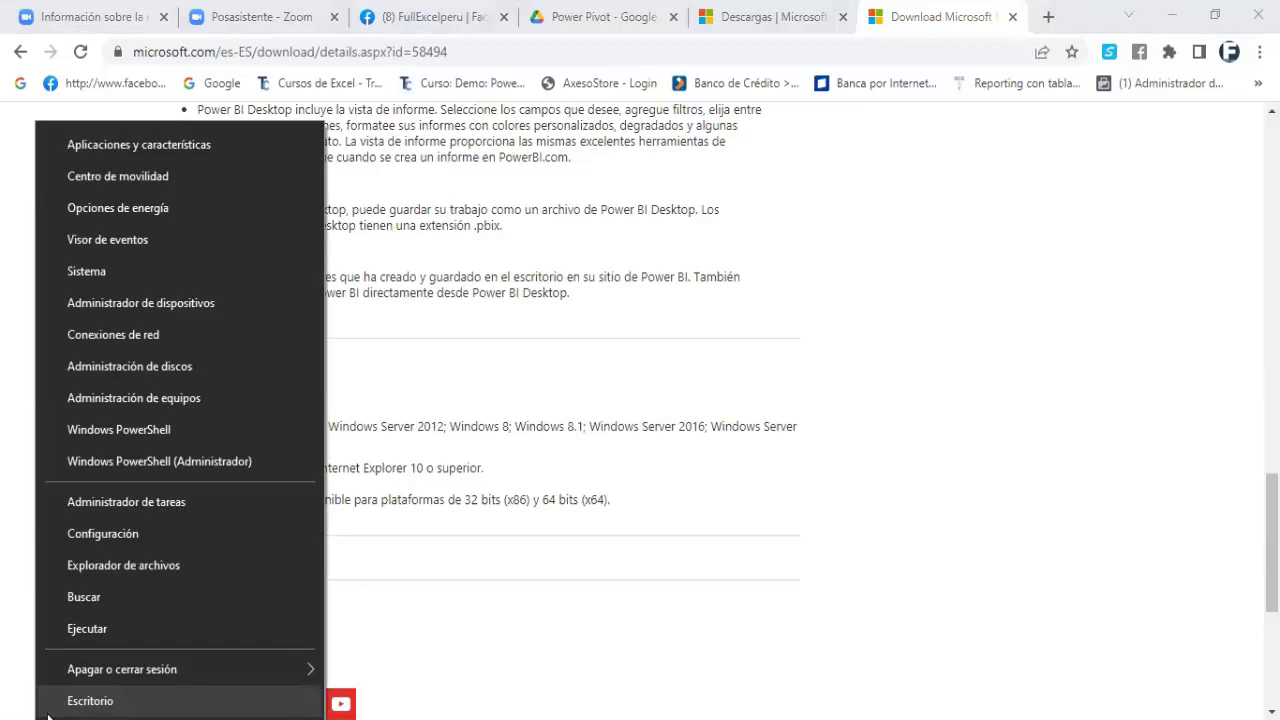
click(101, 630)
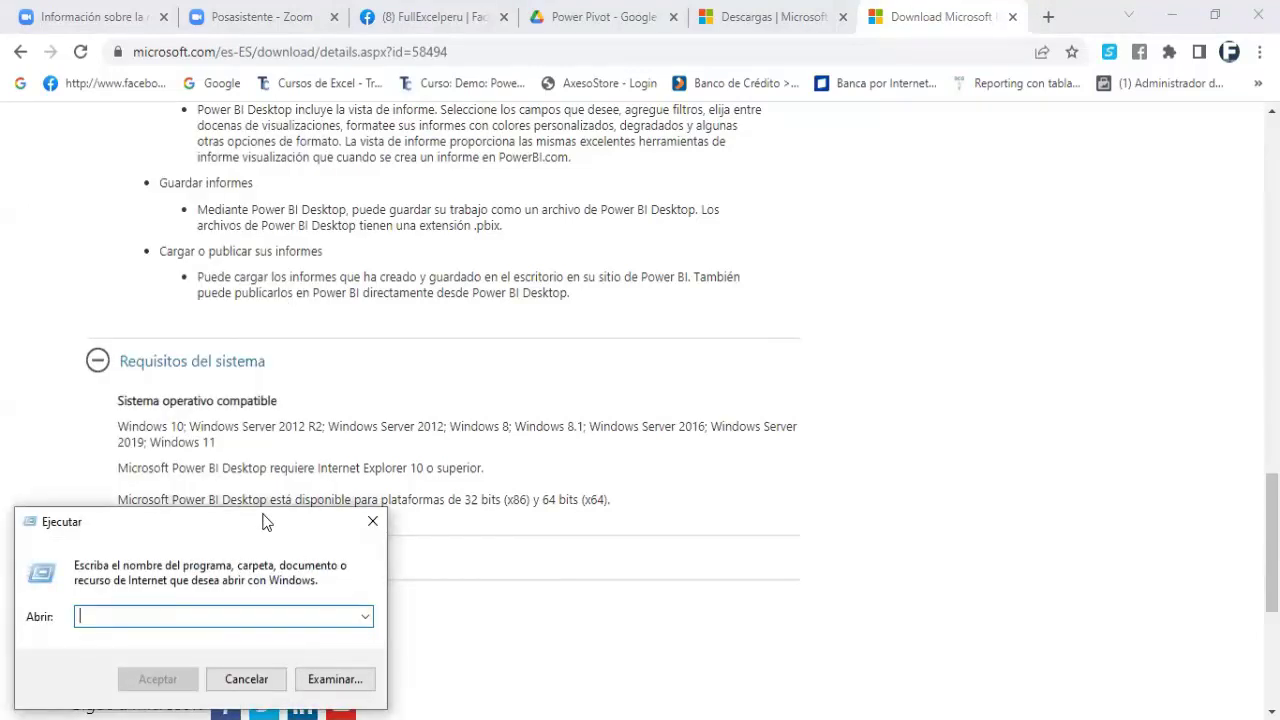
drag(265, 522, 575, 349)
text(dxdiag)
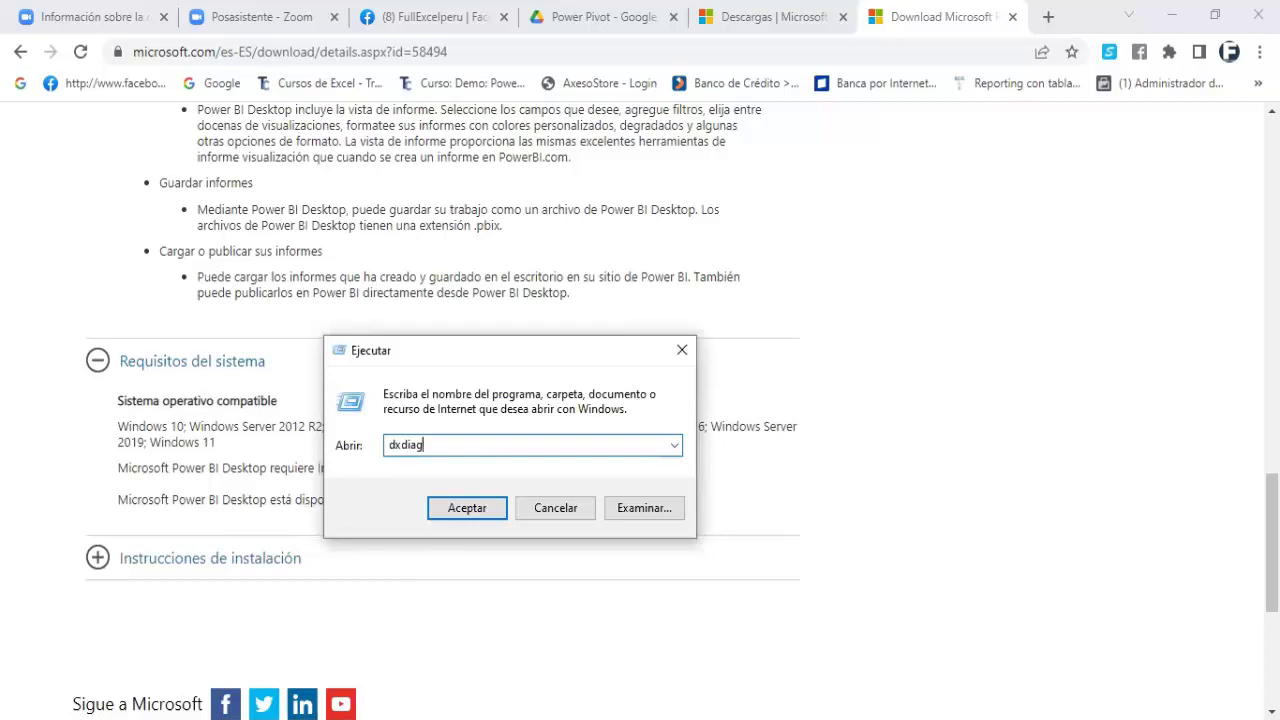
click(452, 507)
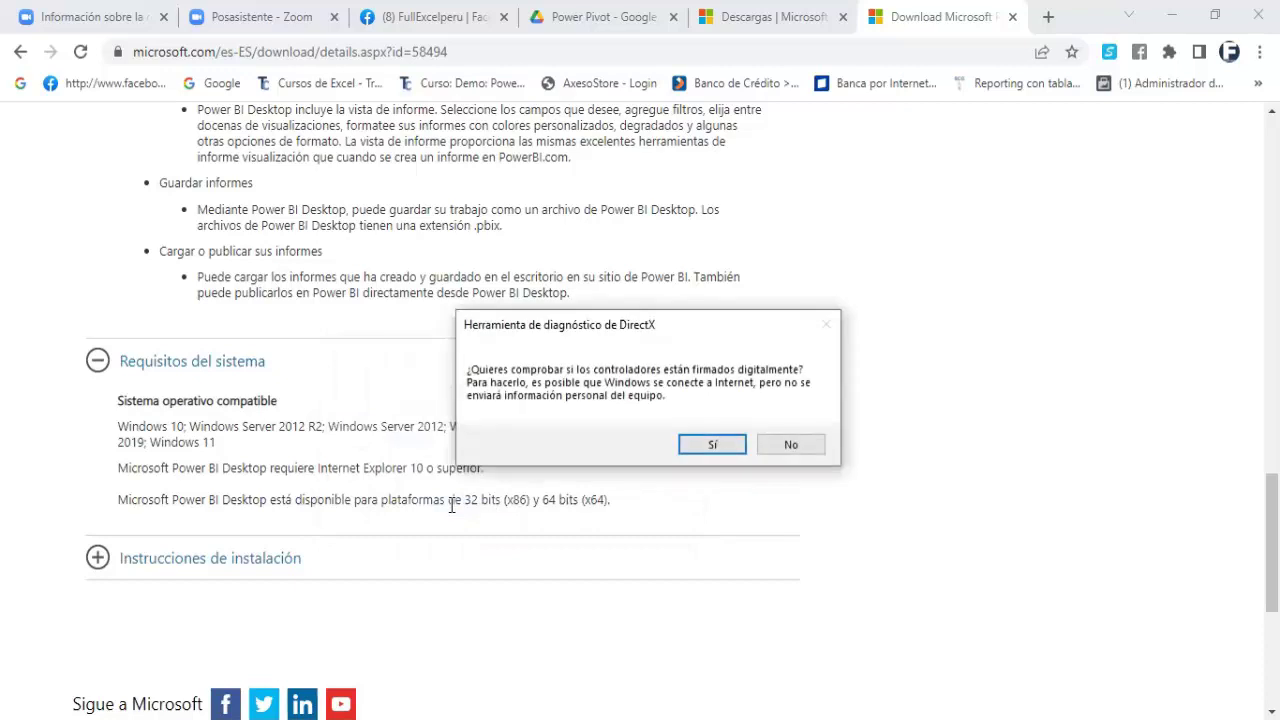
click(708, 452)
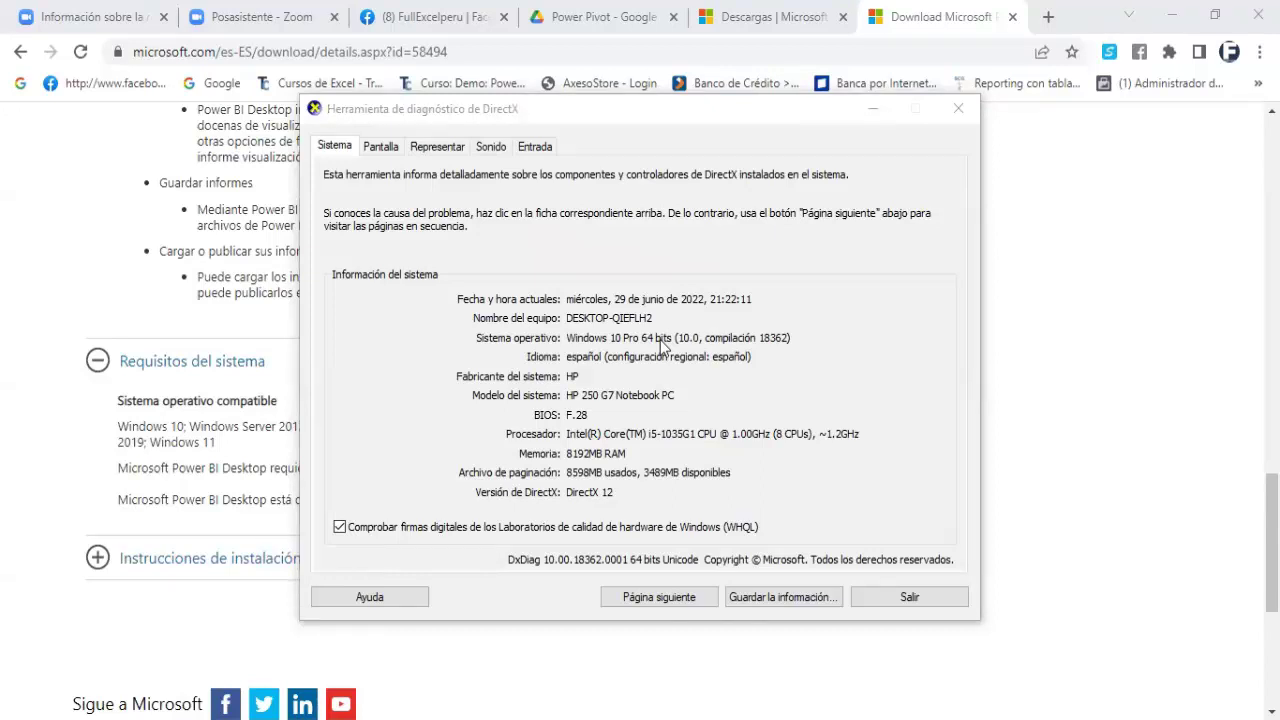
key(super+plus)
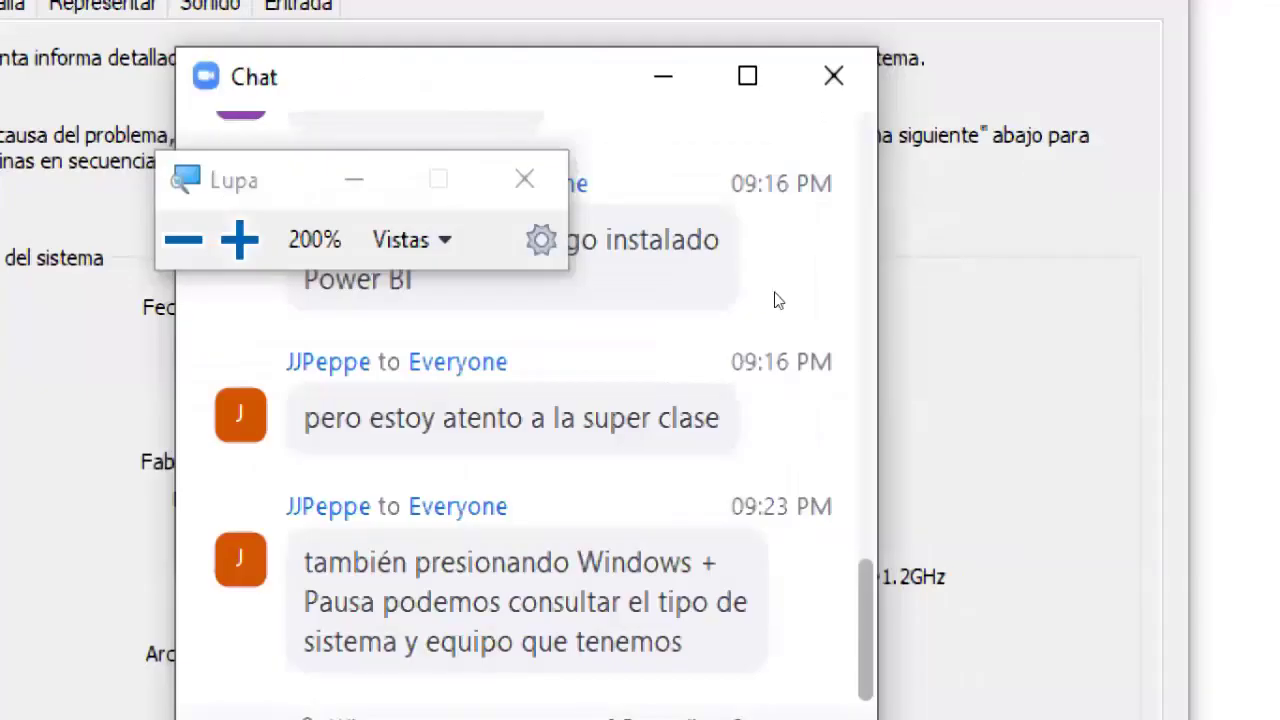
key(alt+shift+h)
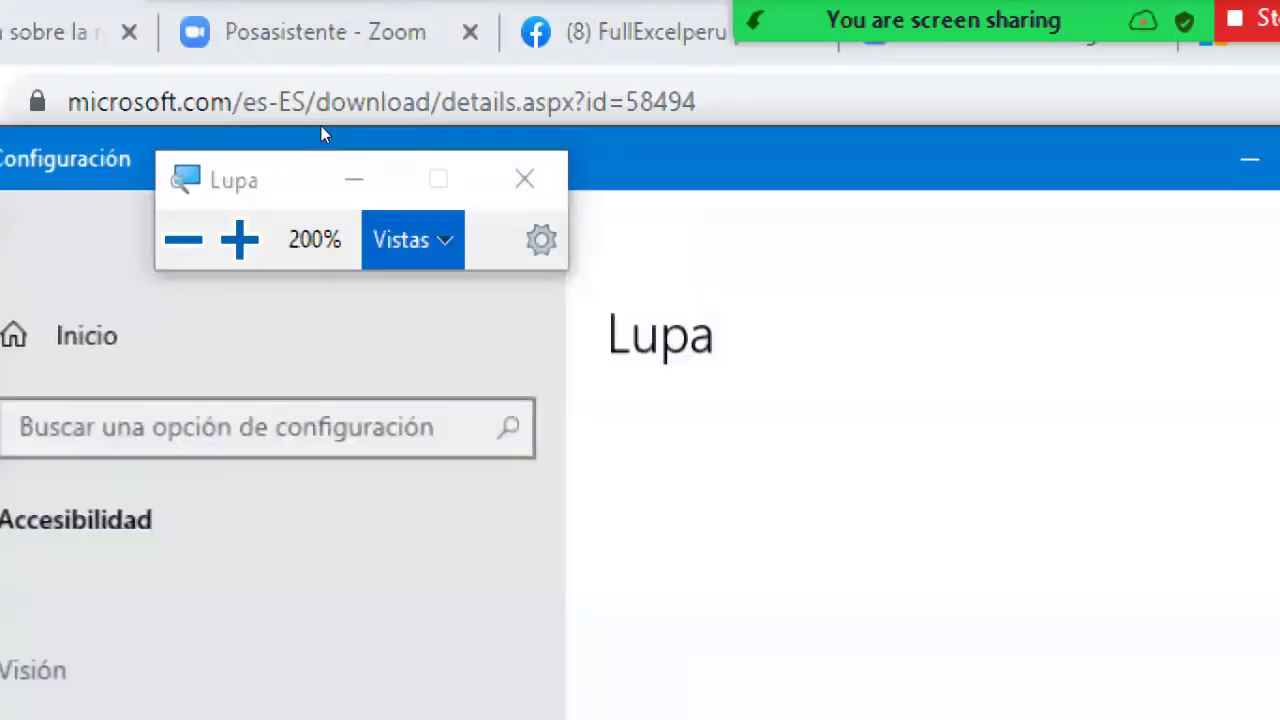
key(alt+Down)
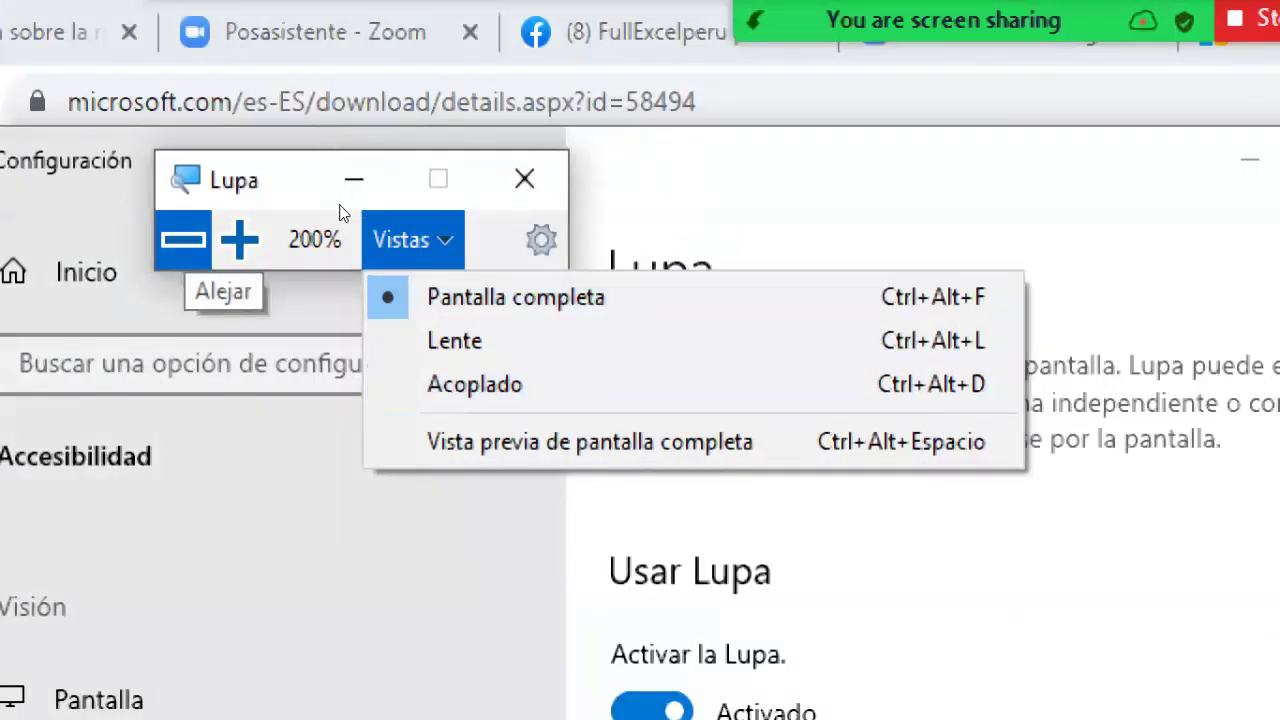
key(Escape)
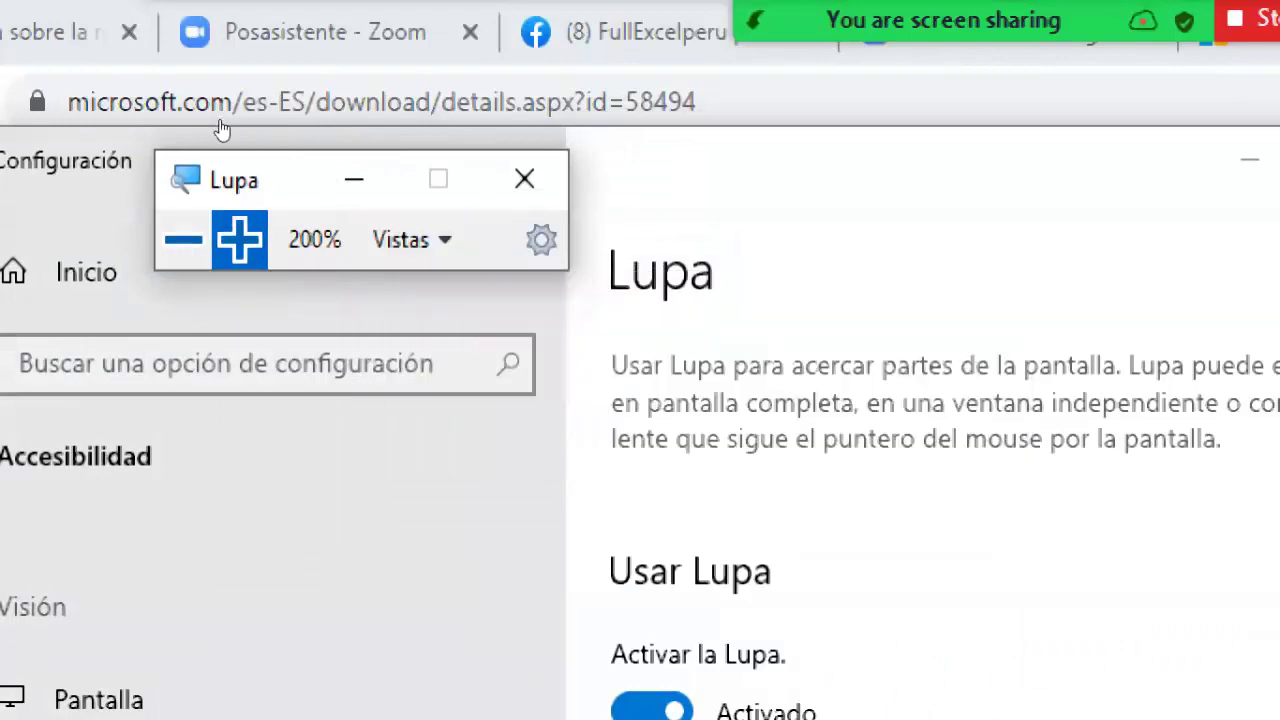
key(super+plus)
key(super+plus)
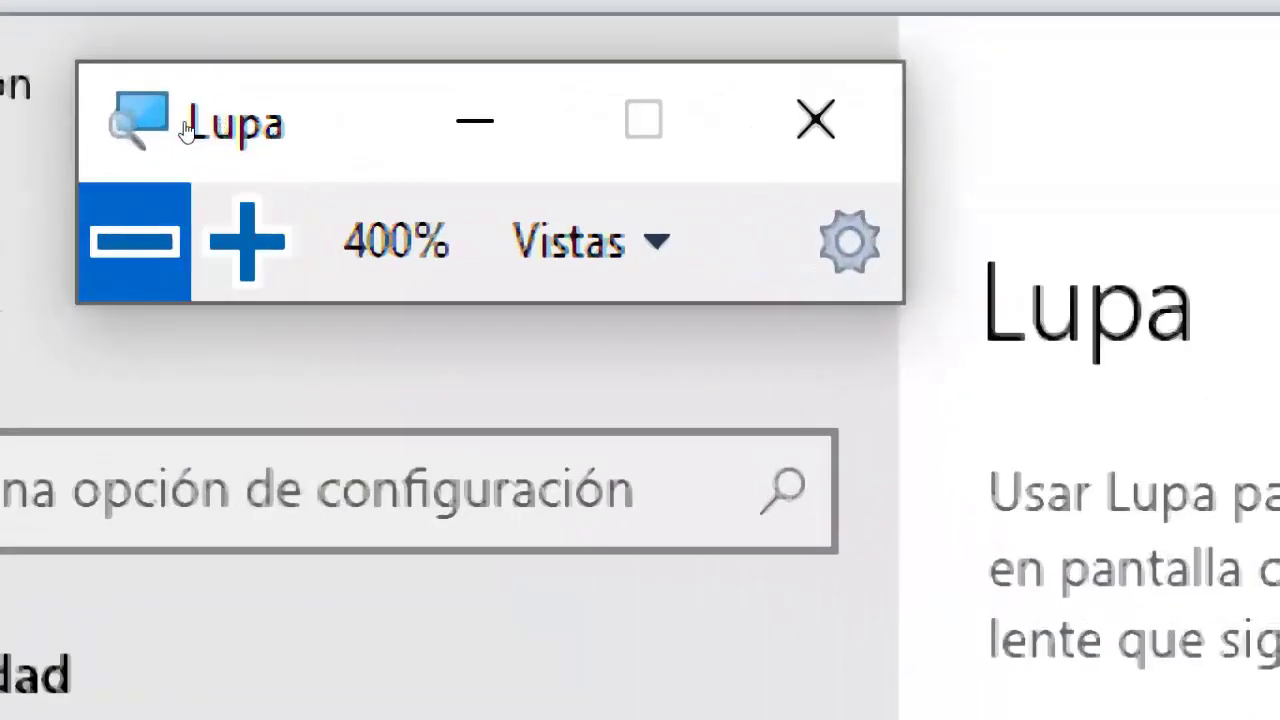
key(super+minus)
key(super+minus)
key(super+minus)
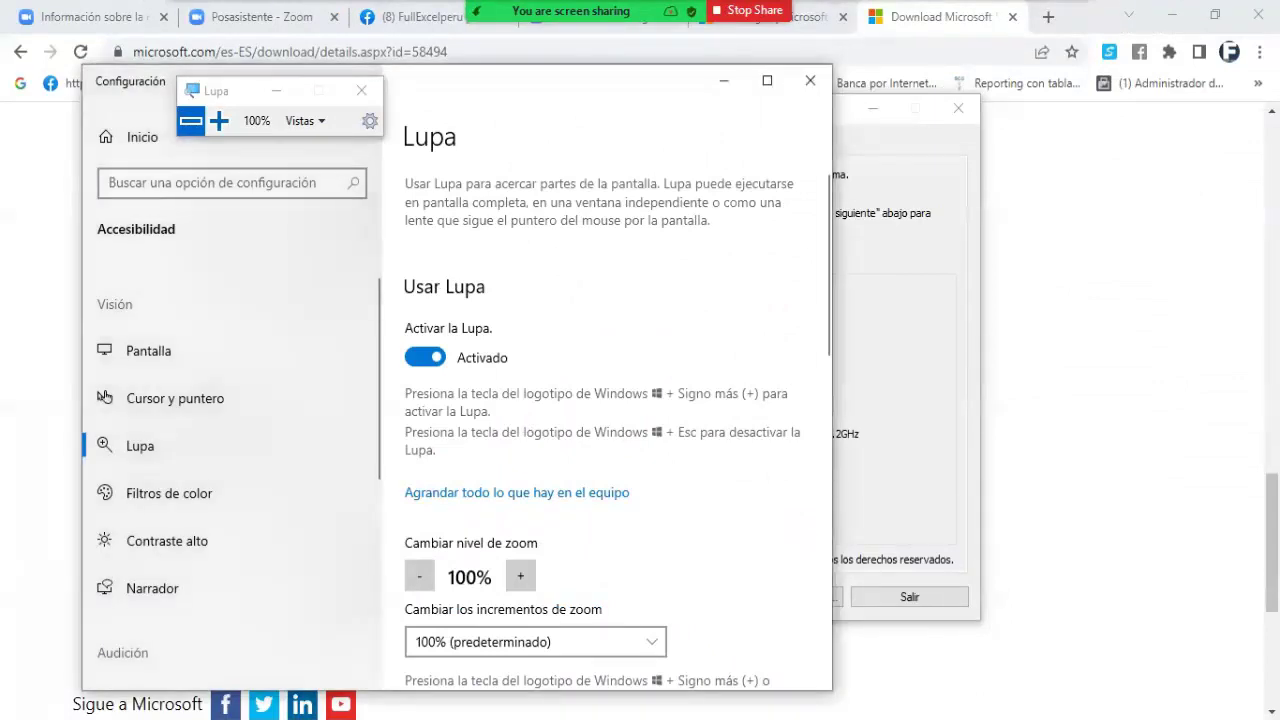
click(823, 86)
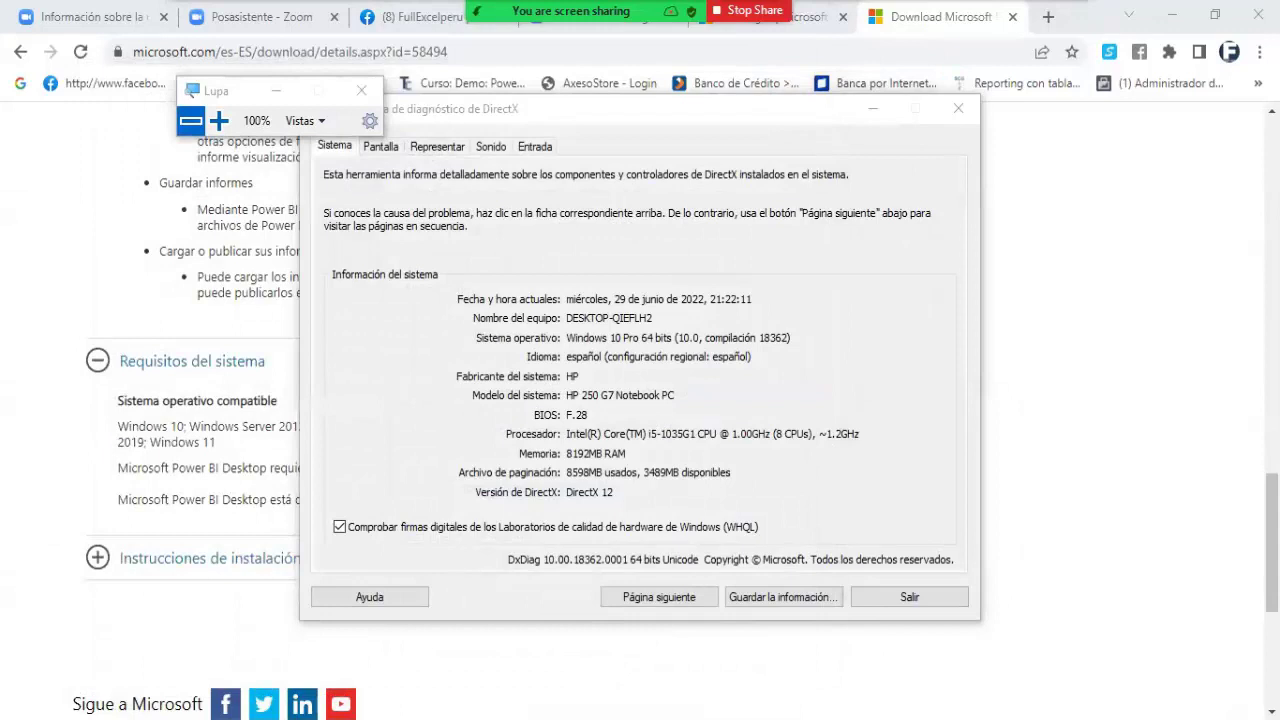
right_click(850, 719)
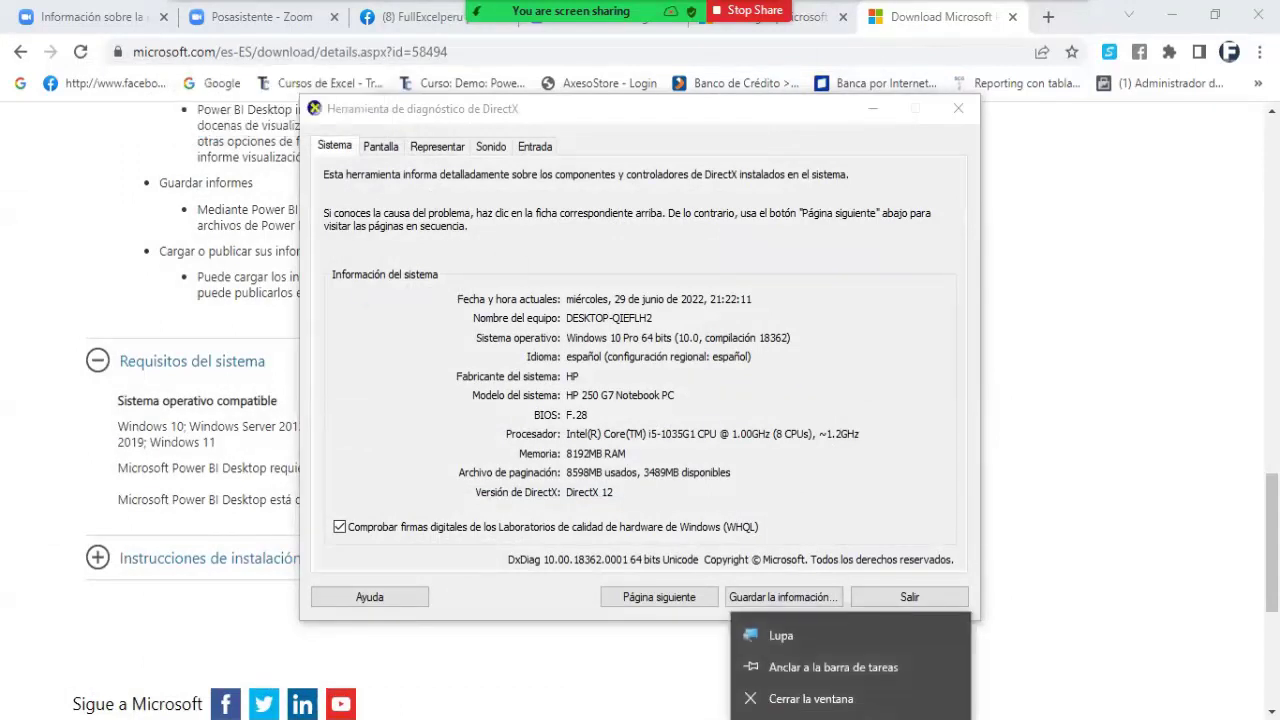
click(835, 699)
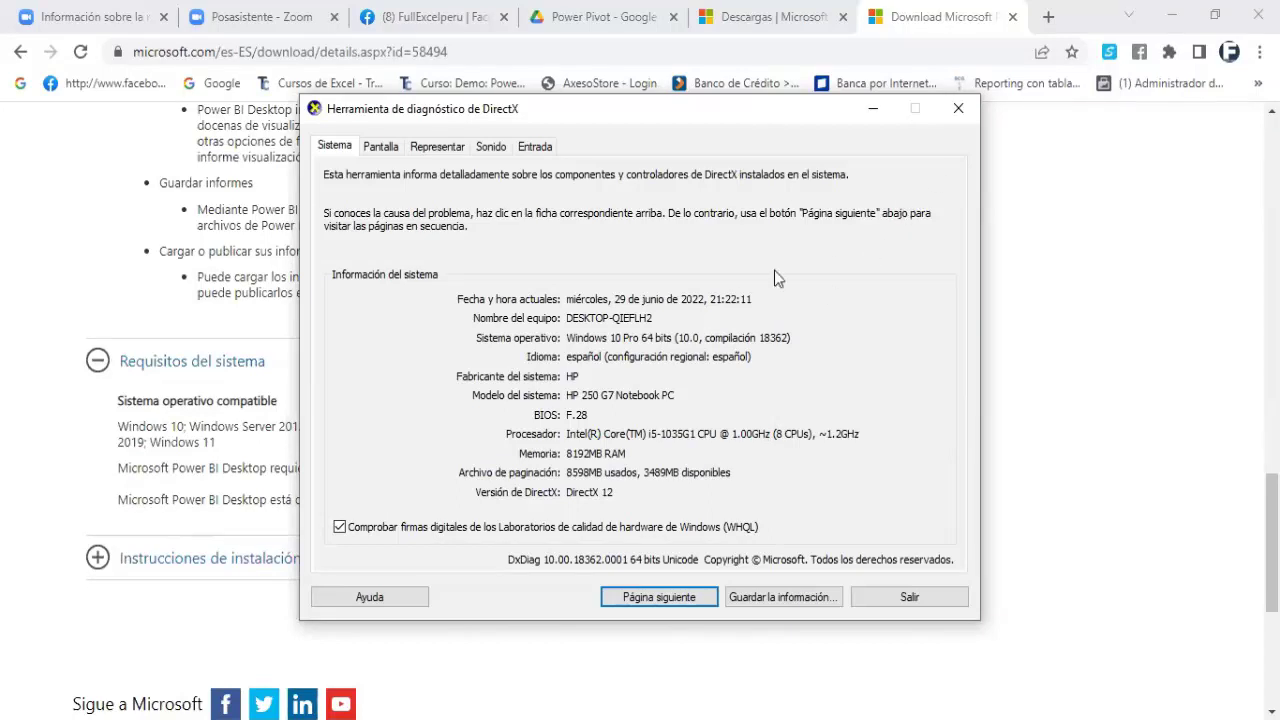
Close the DirectX Diagnostic Tool and scroll back up the Power BI Desktop download page
click(958, 108)
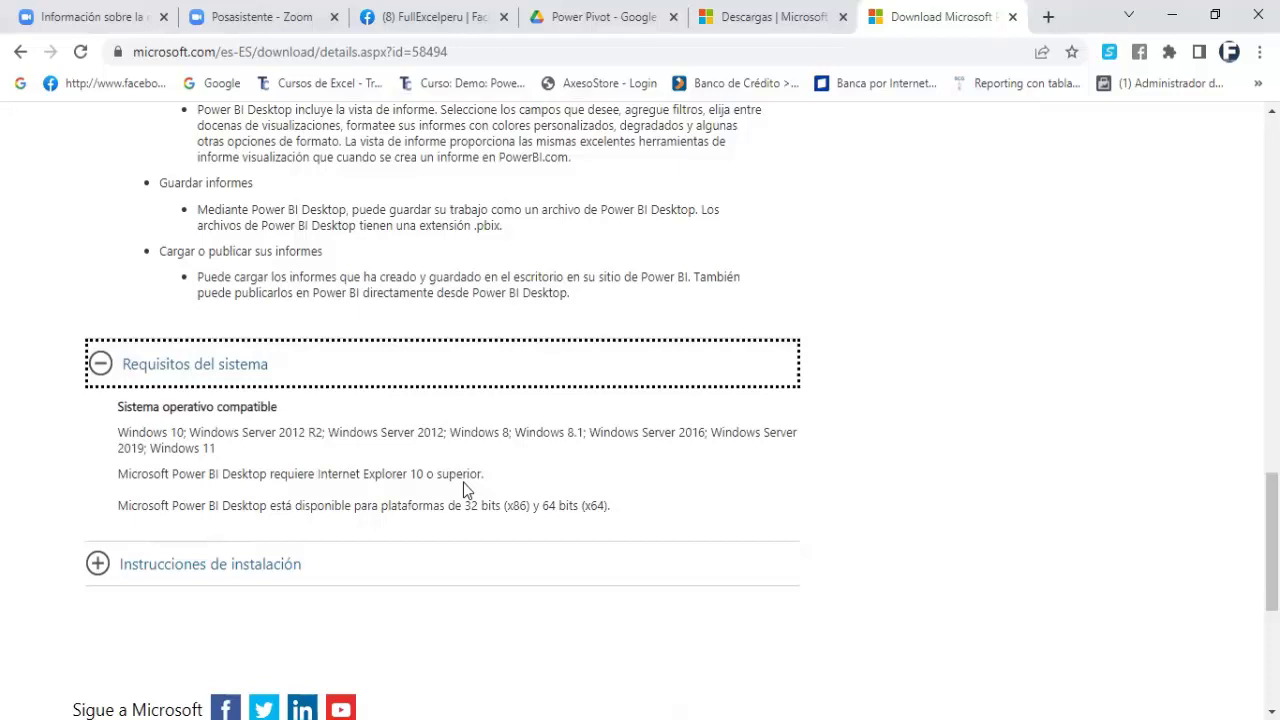
scroll(463, 482, up, 3)
scroll(465, 460, up, 2)
Choose PBIDesktopSetup_x64.exe from the Descargar file list and continue to the download
scroll(470, 433, up, 3)
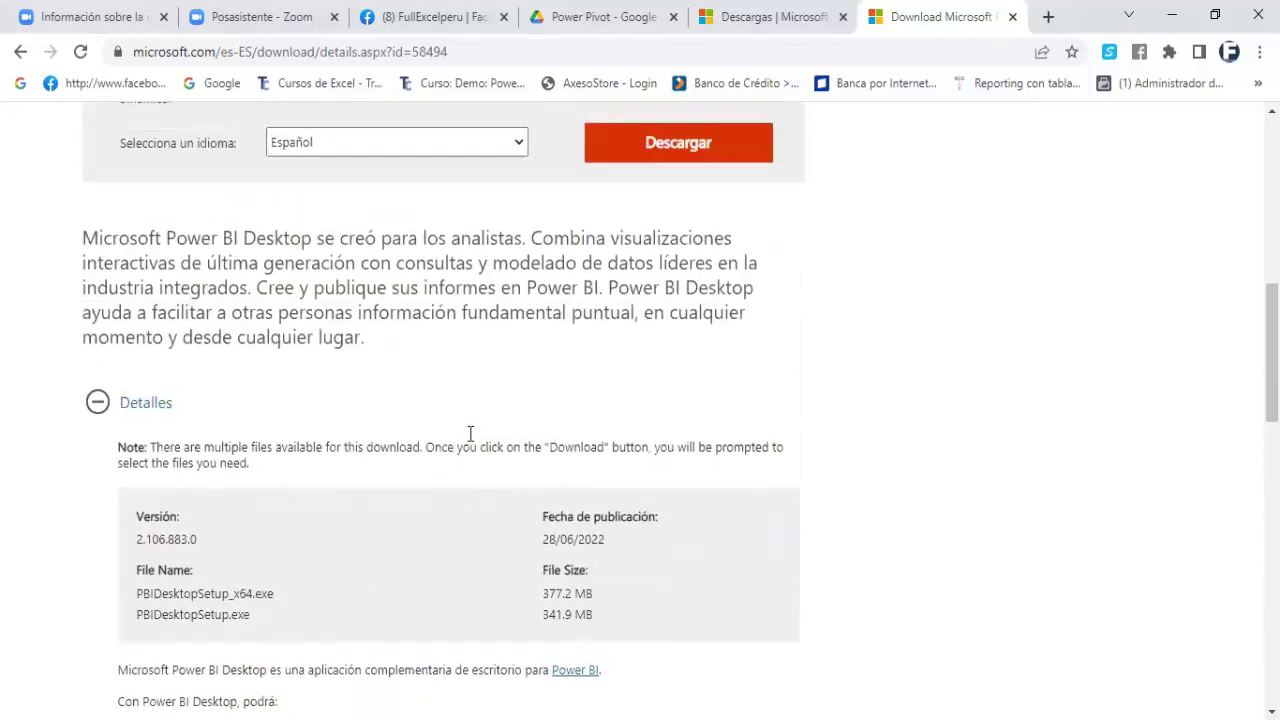
scroll(470, 433, up, 2)
click(611, 391)
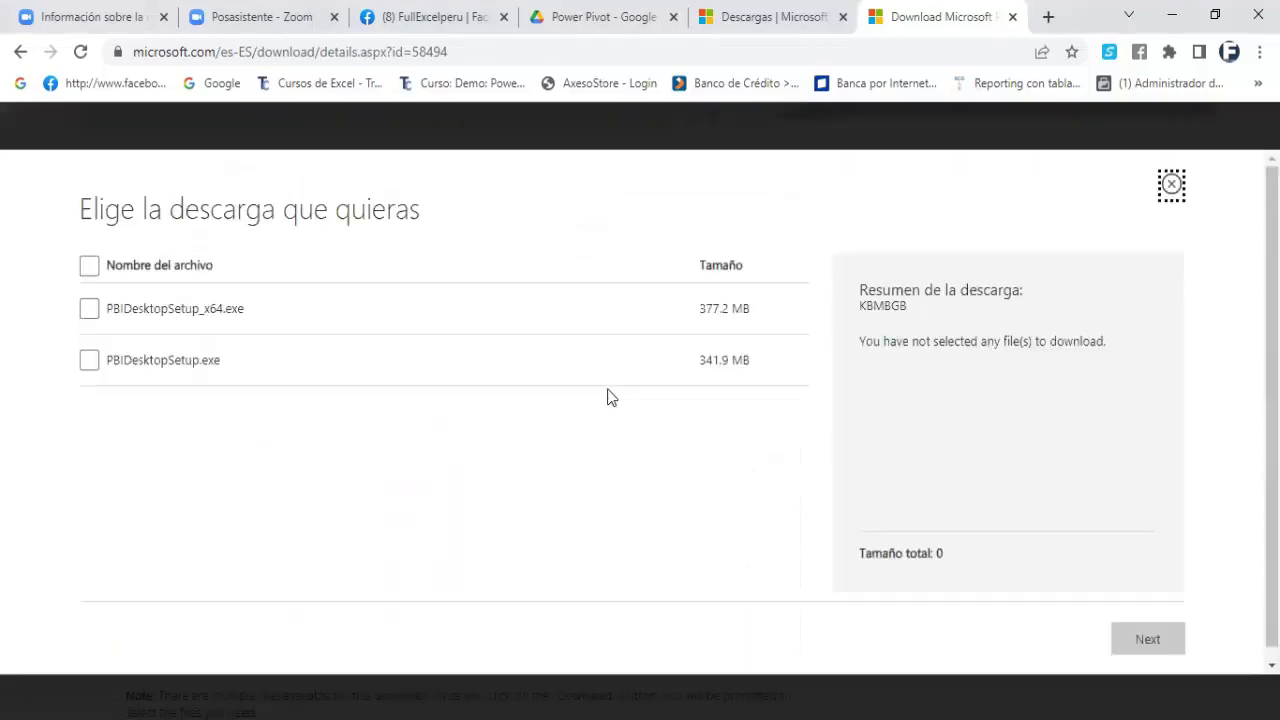
click(82, 311)
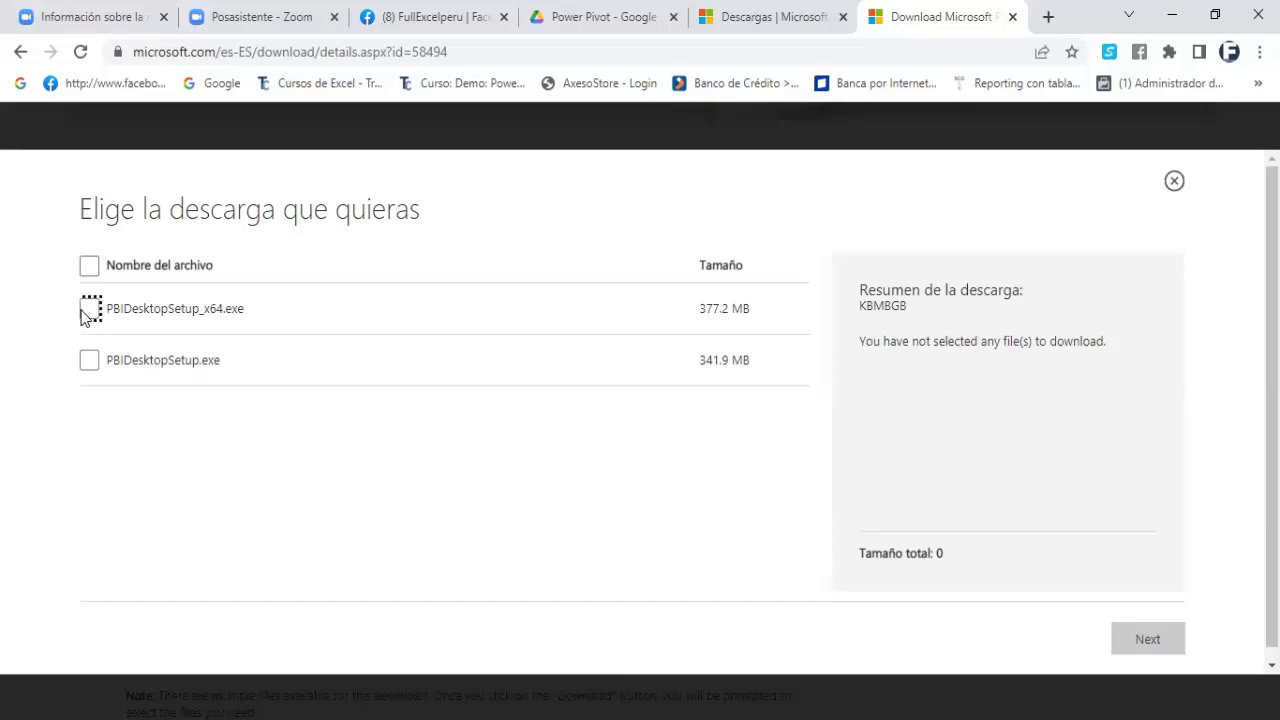
click(1147, 645)
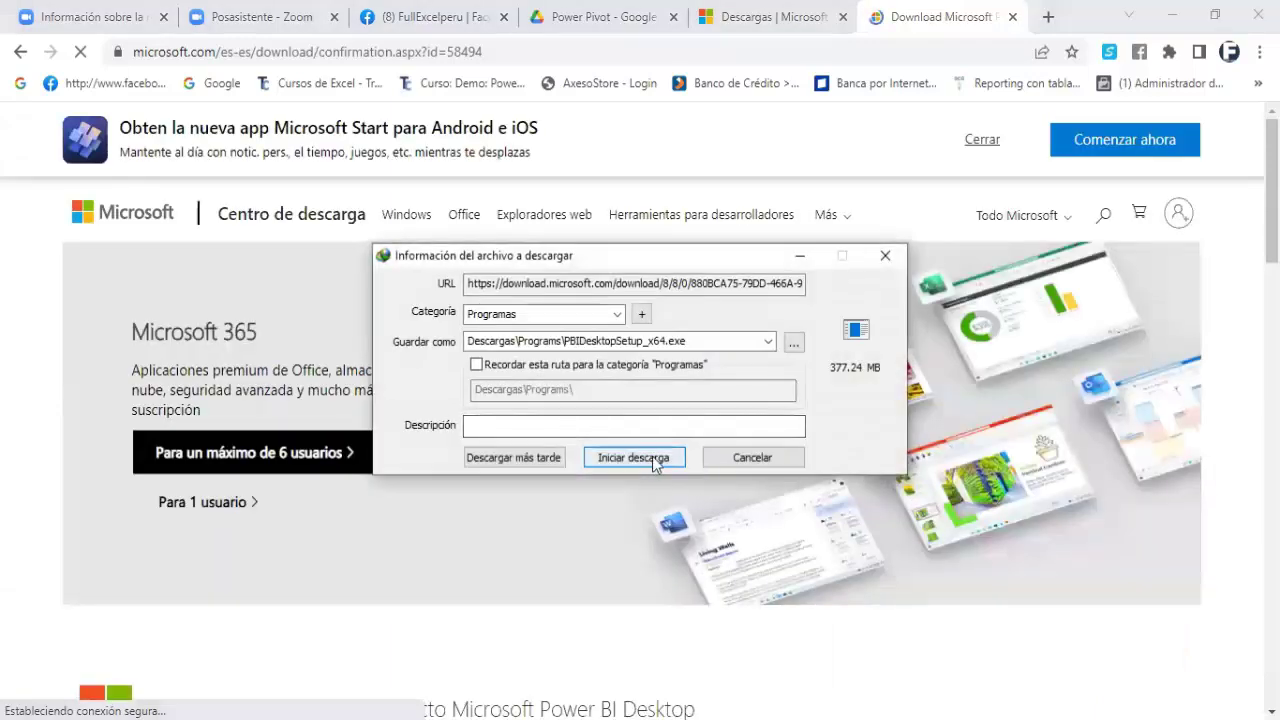
Start the IDM download of PBIDesktopSetup_x64.exe to Descargas\Programs and minimize its progress window
click(655, 462)
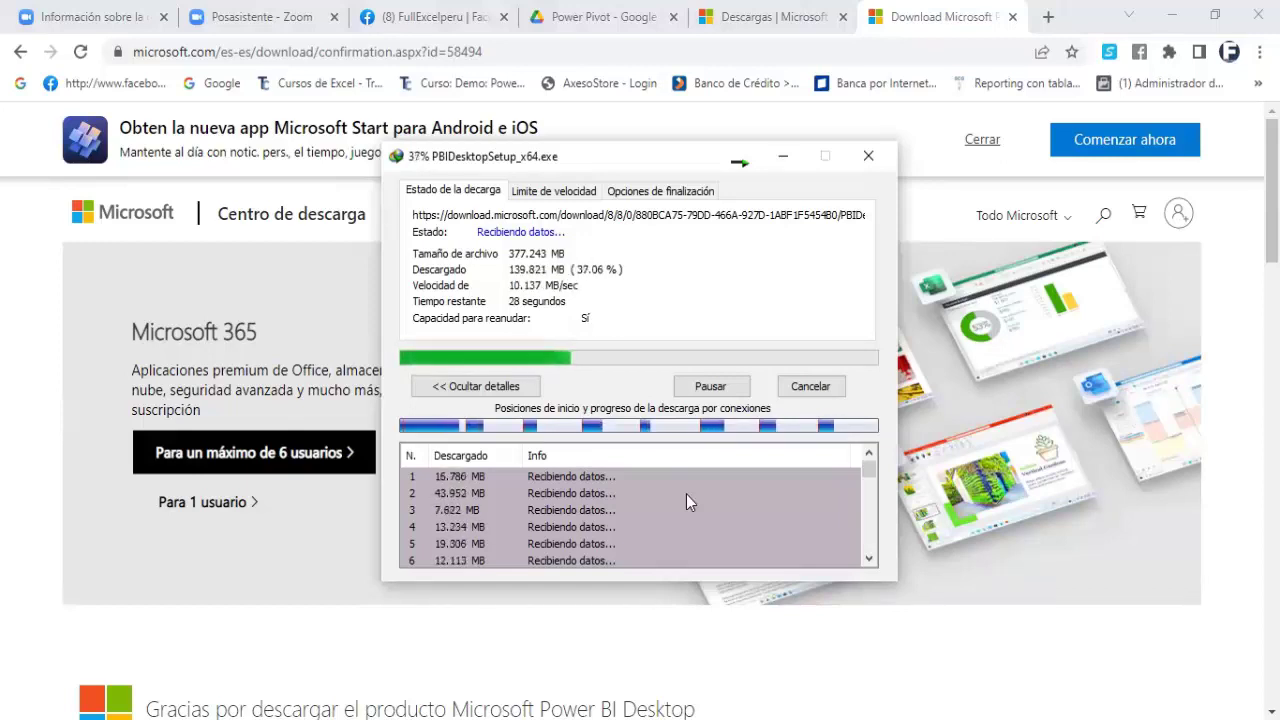
click(785, 163)
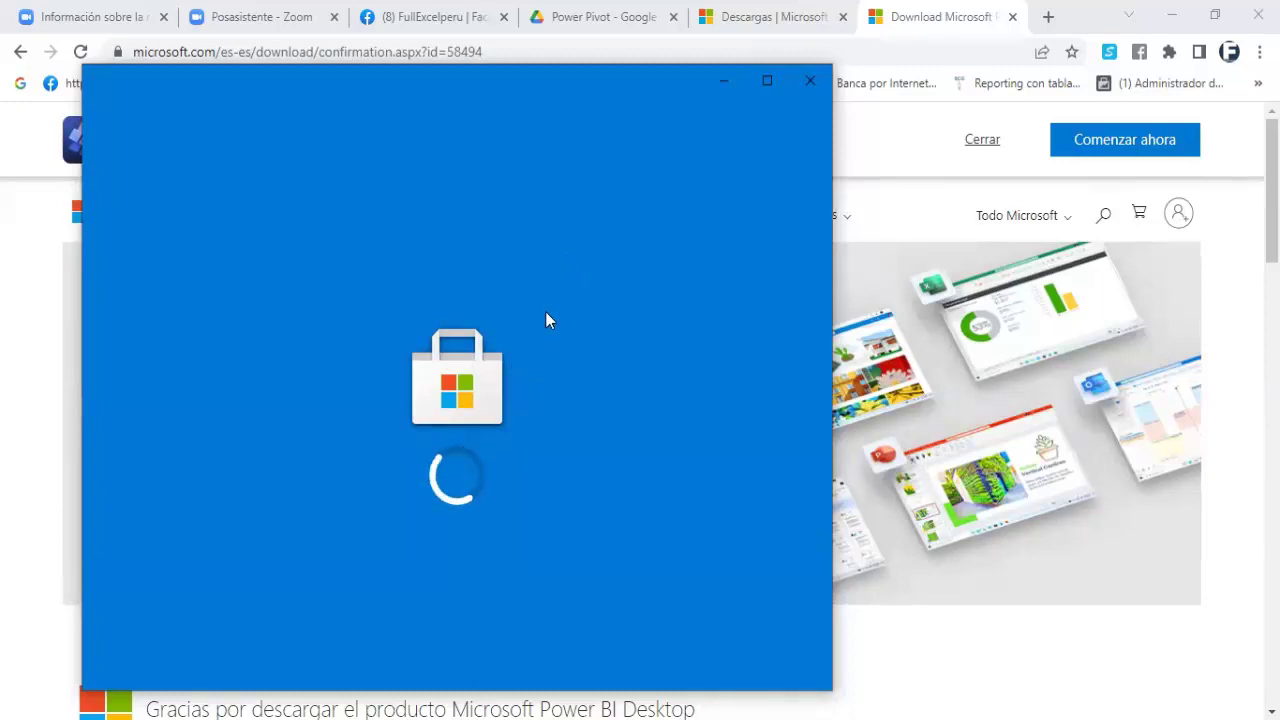
Search Microsoft Store for 'power bi' and open the Power BI Desktop app page
drag(506, 96, 497, 89)
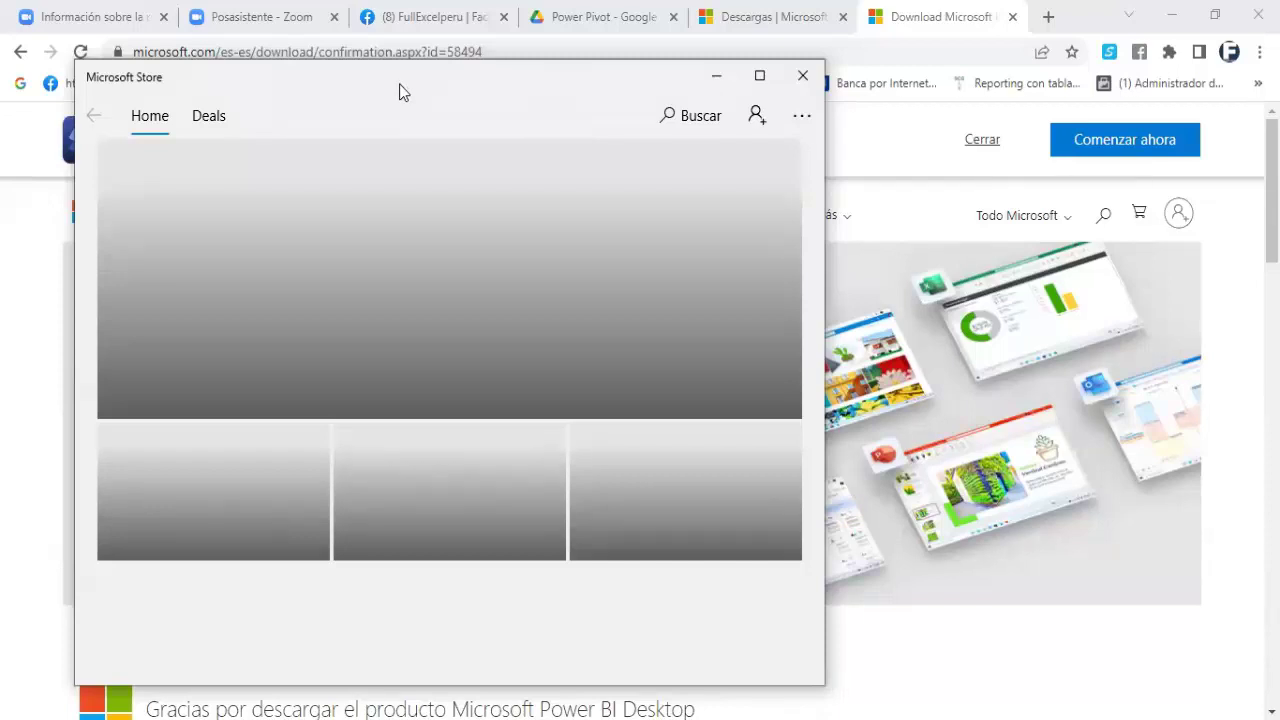
drag(586, 92, 257, 35)
drag(356, 60, 783, 165)
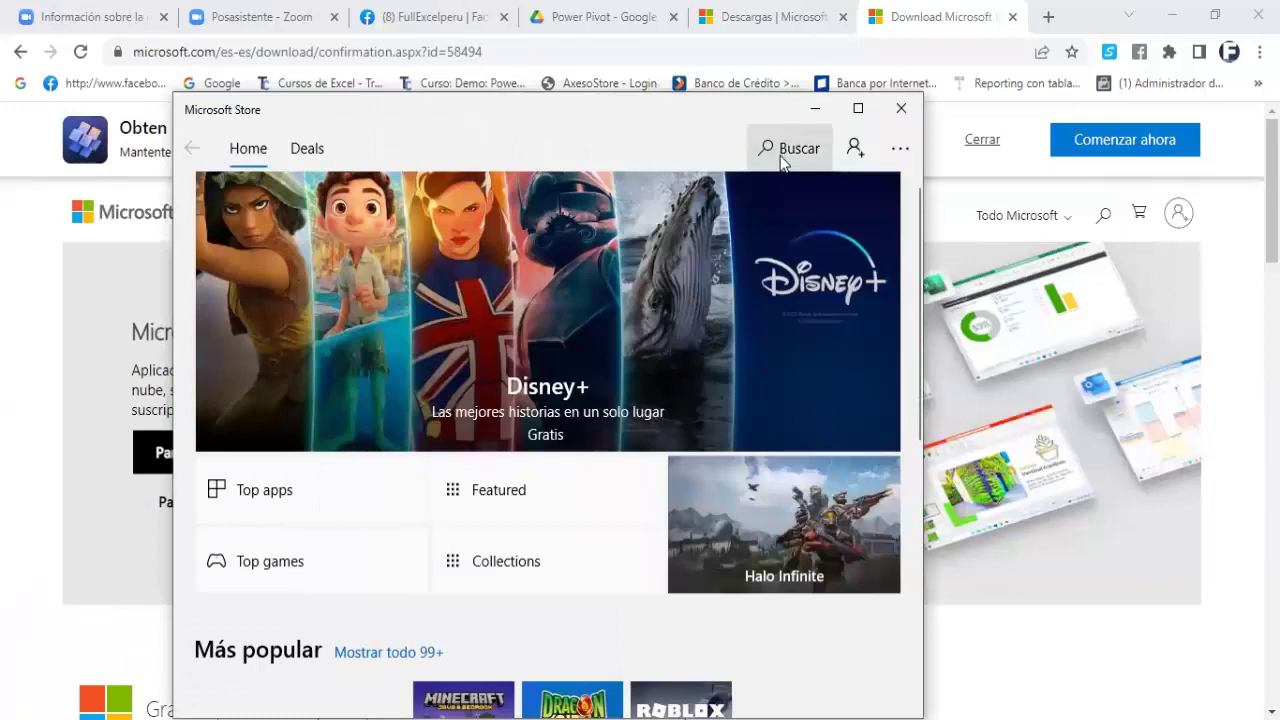
click(781, 158)
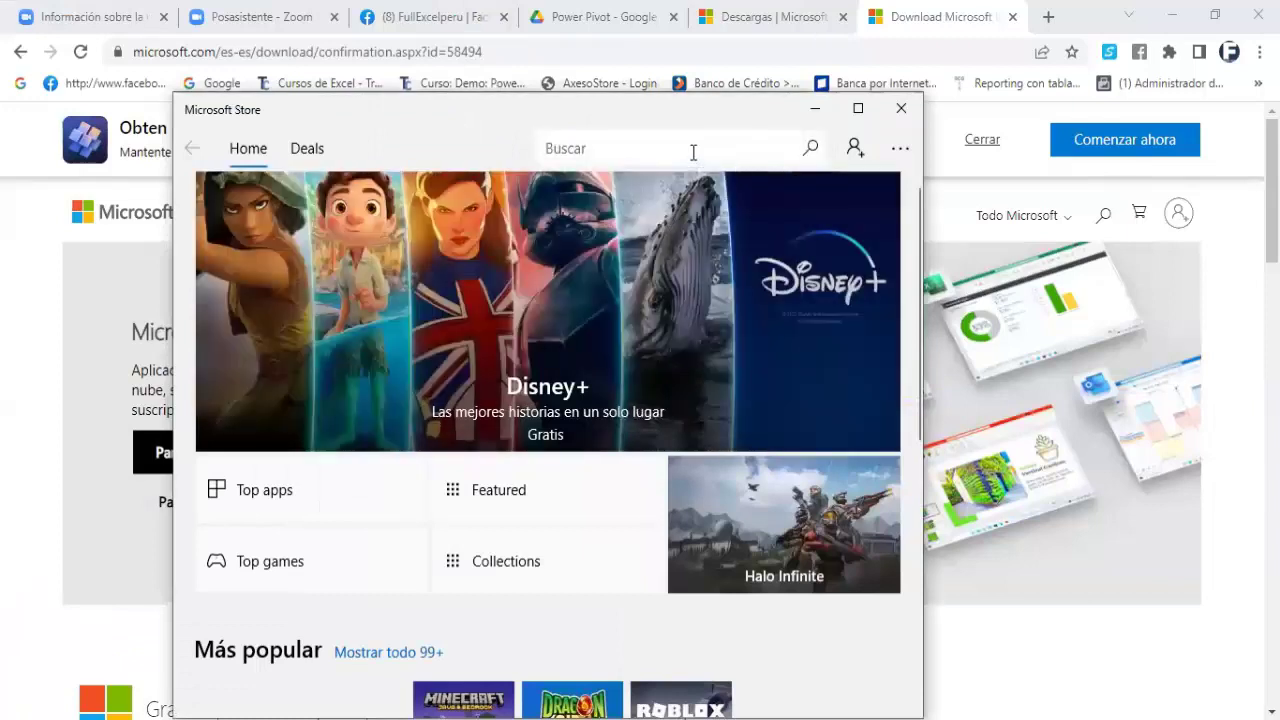
text(power bi)
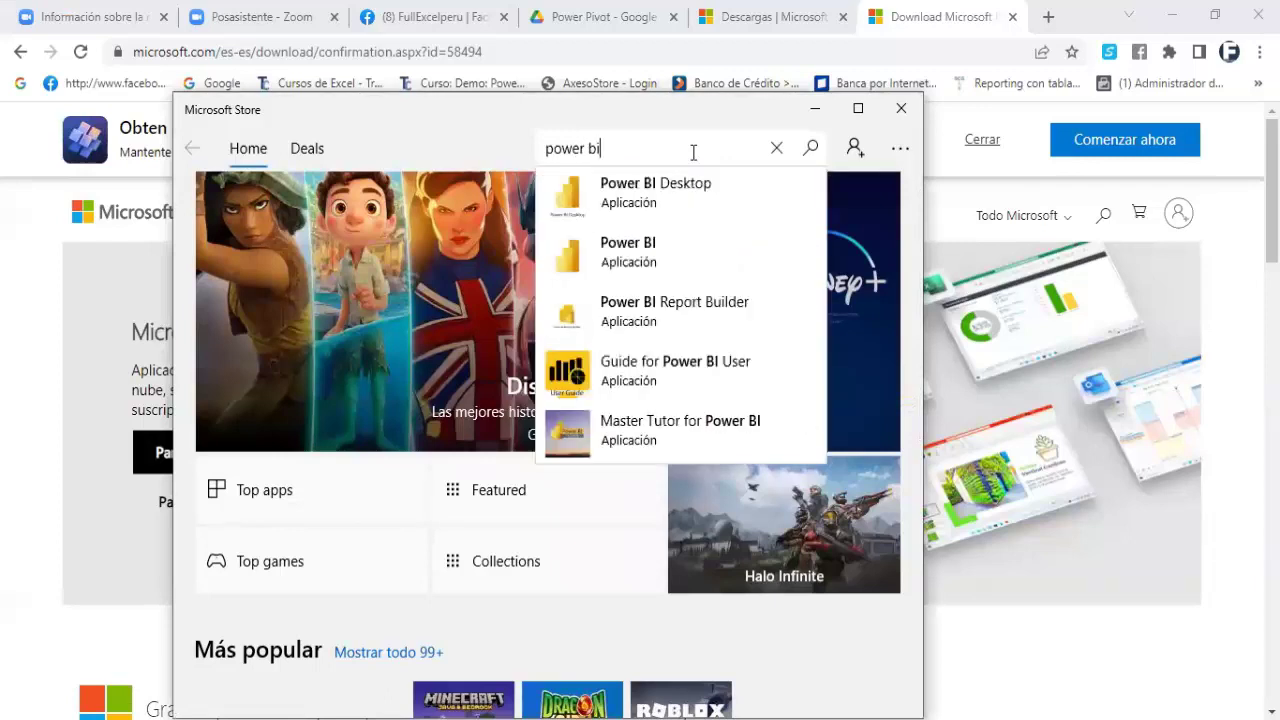
click(675, 205)
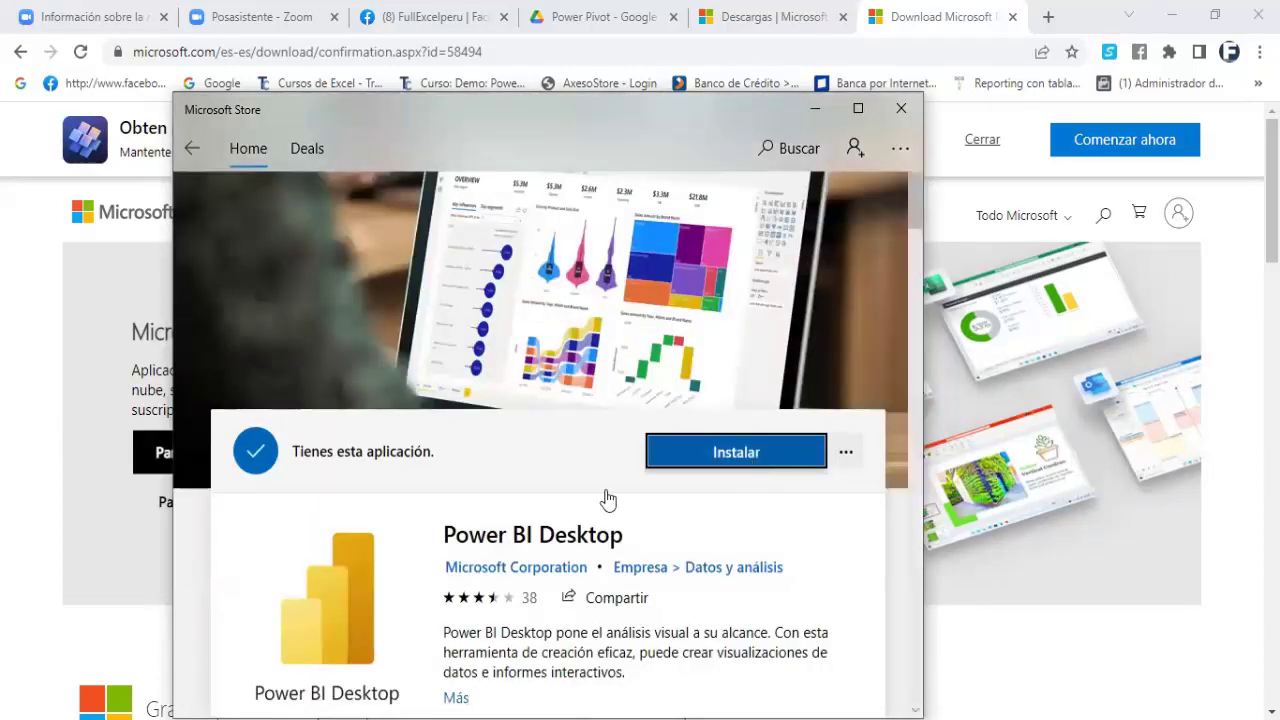
Scroll the Power BI Desktop page, showing it is already owned, then close Microsoft Store
scroll(598, 455, down, 1)
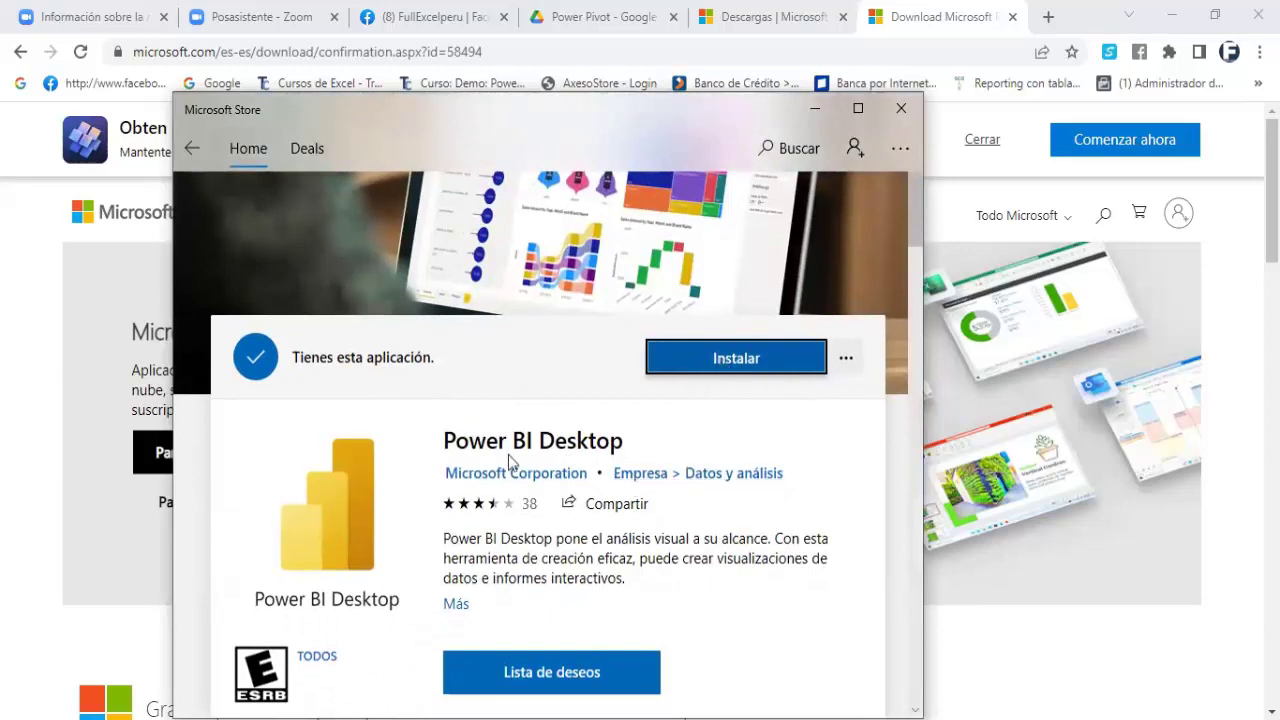
scroll(505, 465, down, 2)
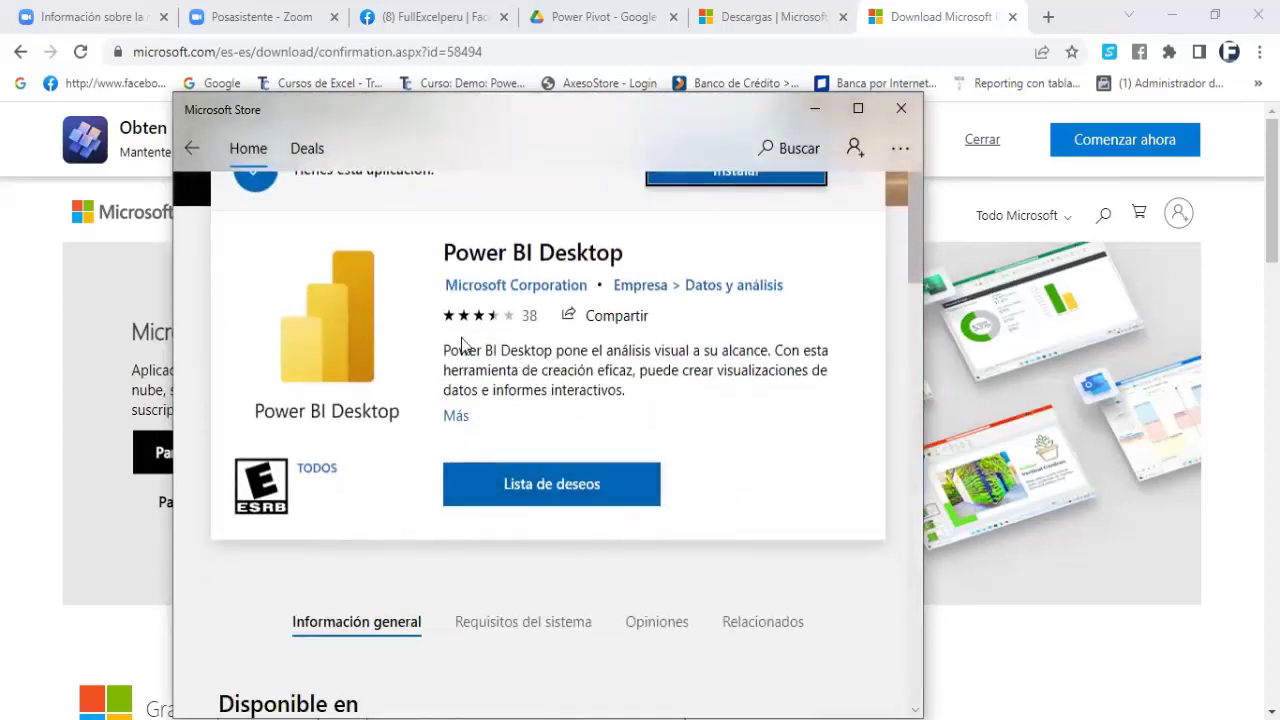
scroll(520, 386, up, 1)
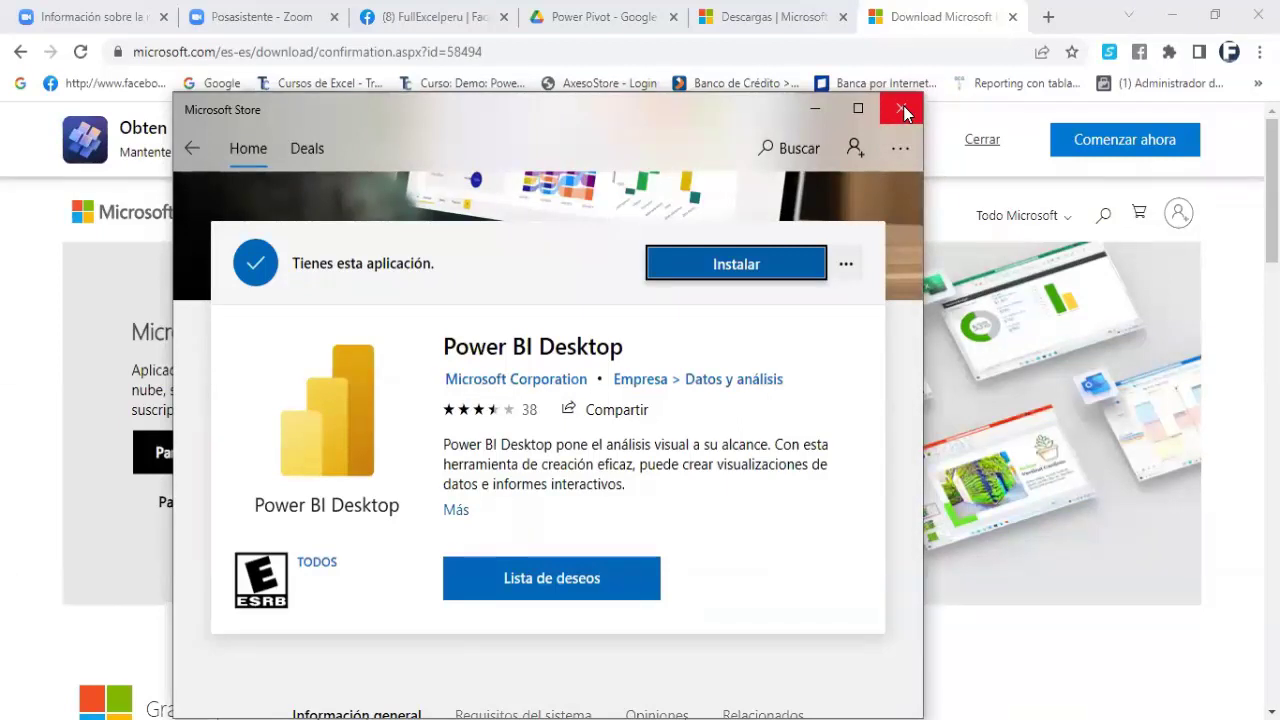
click(903, 107)
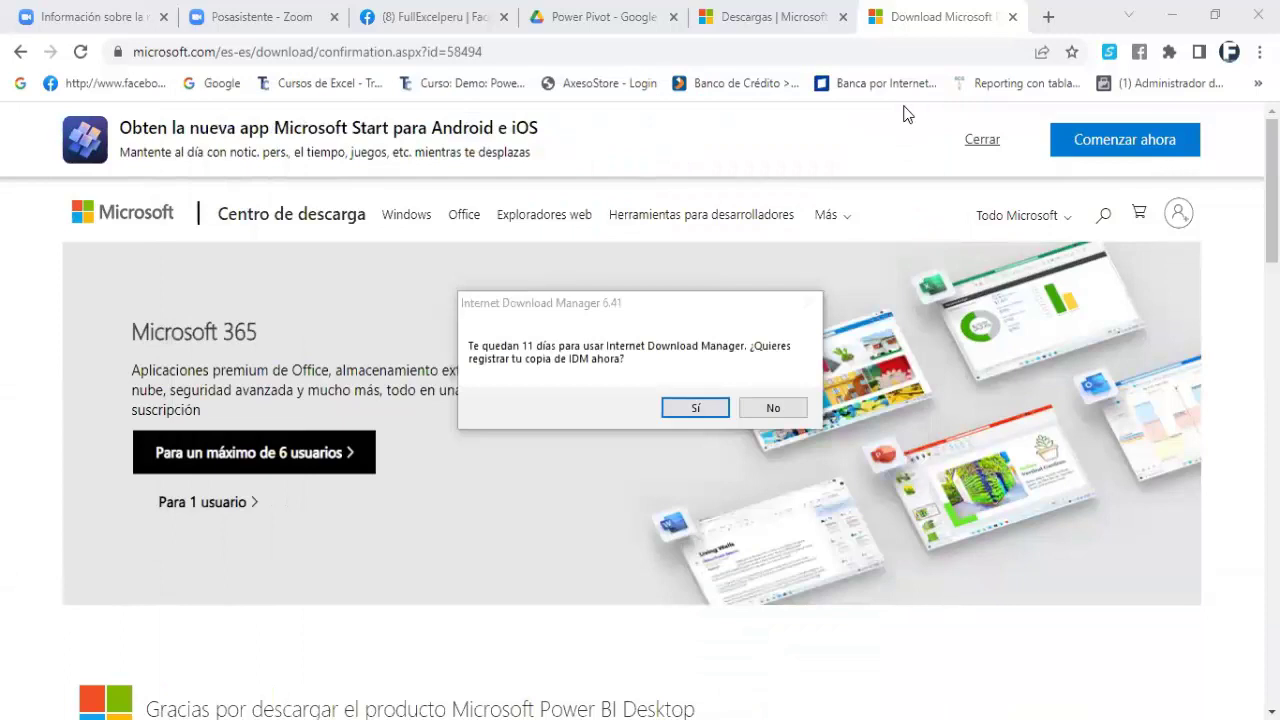
Decline the IDM prompt and open the Programs folder inside Descargas
click(770, 408)
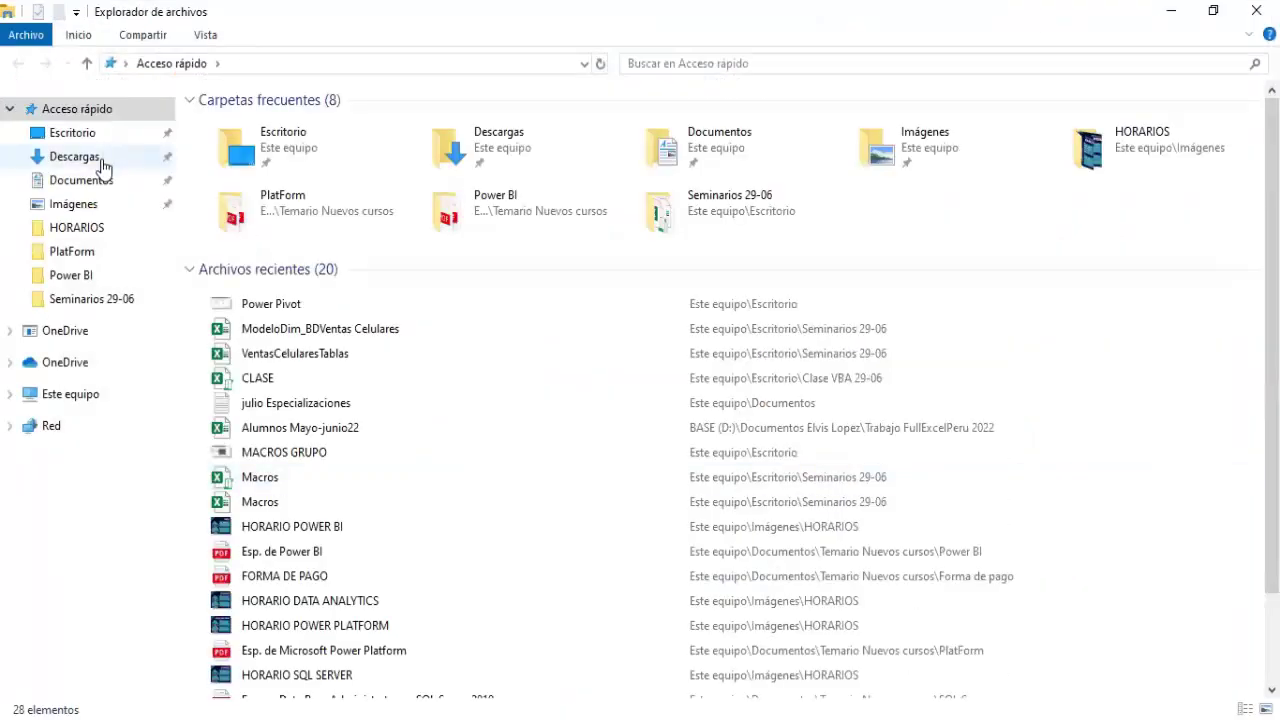
click(75, 157)
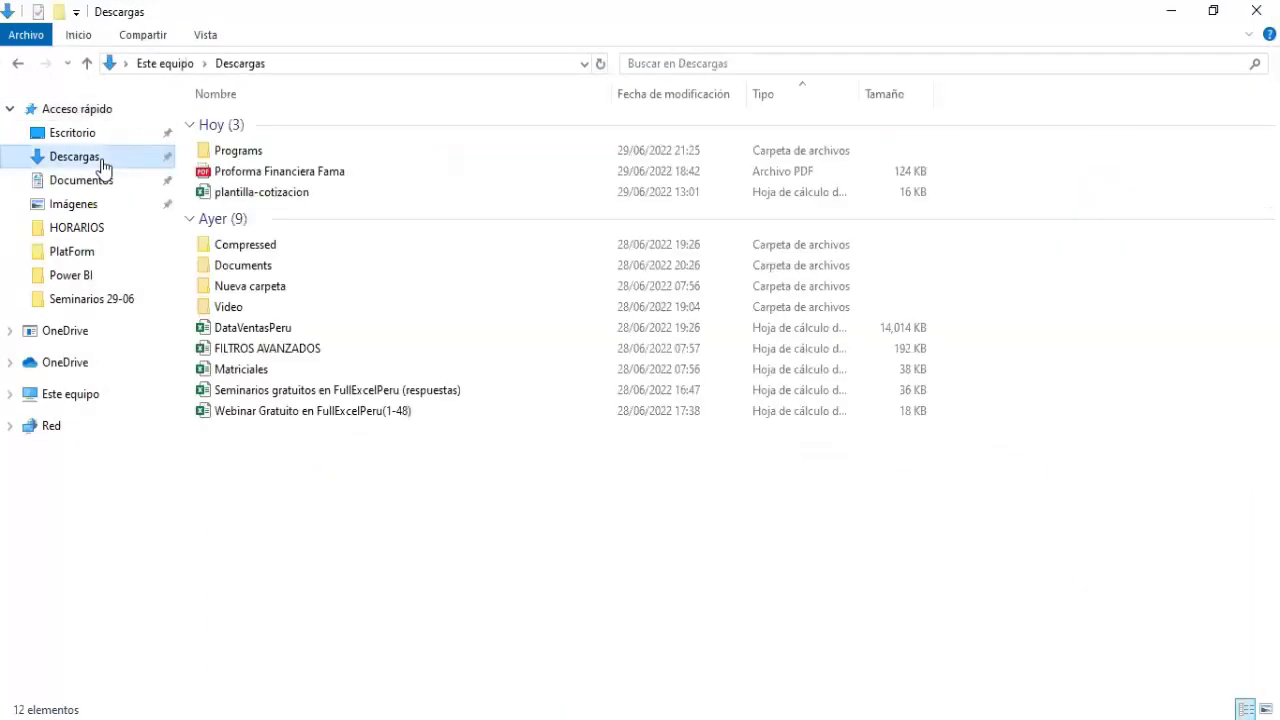
click(272, 155)
double_click(272, 155)
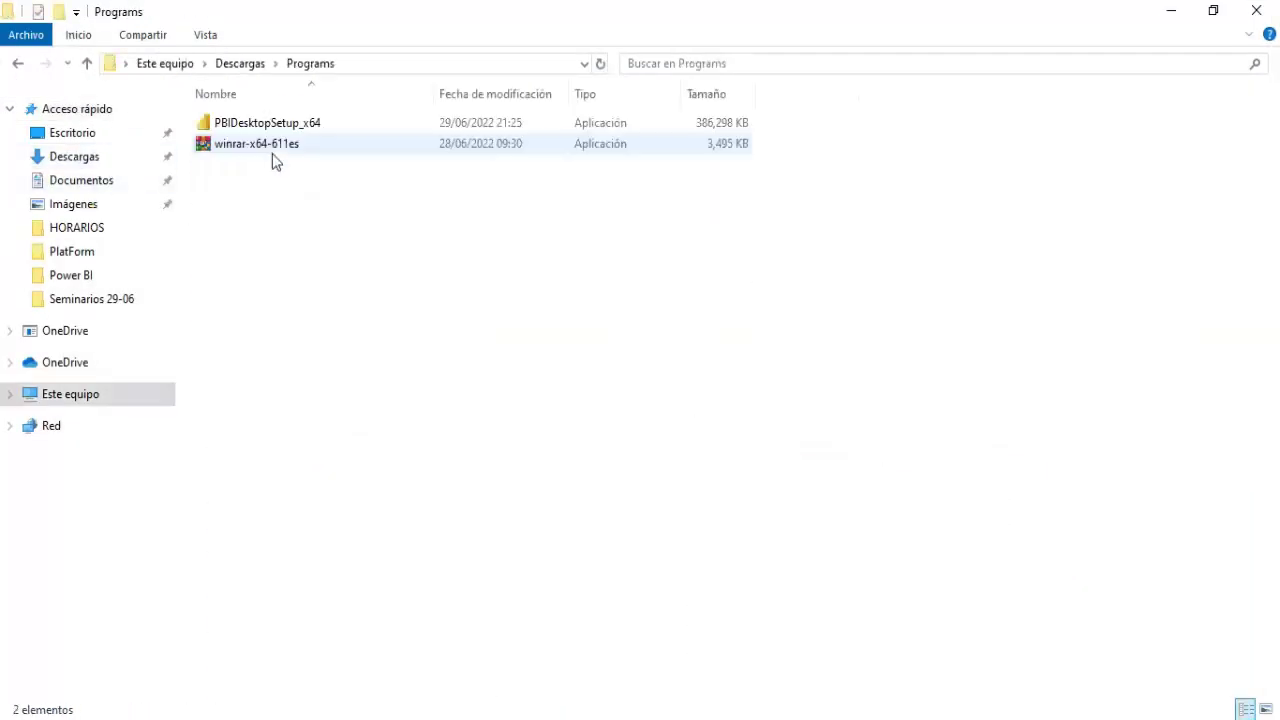
Run PBIDesktopSetup_x64 with Ejecutar como administrador
click(316, 134)
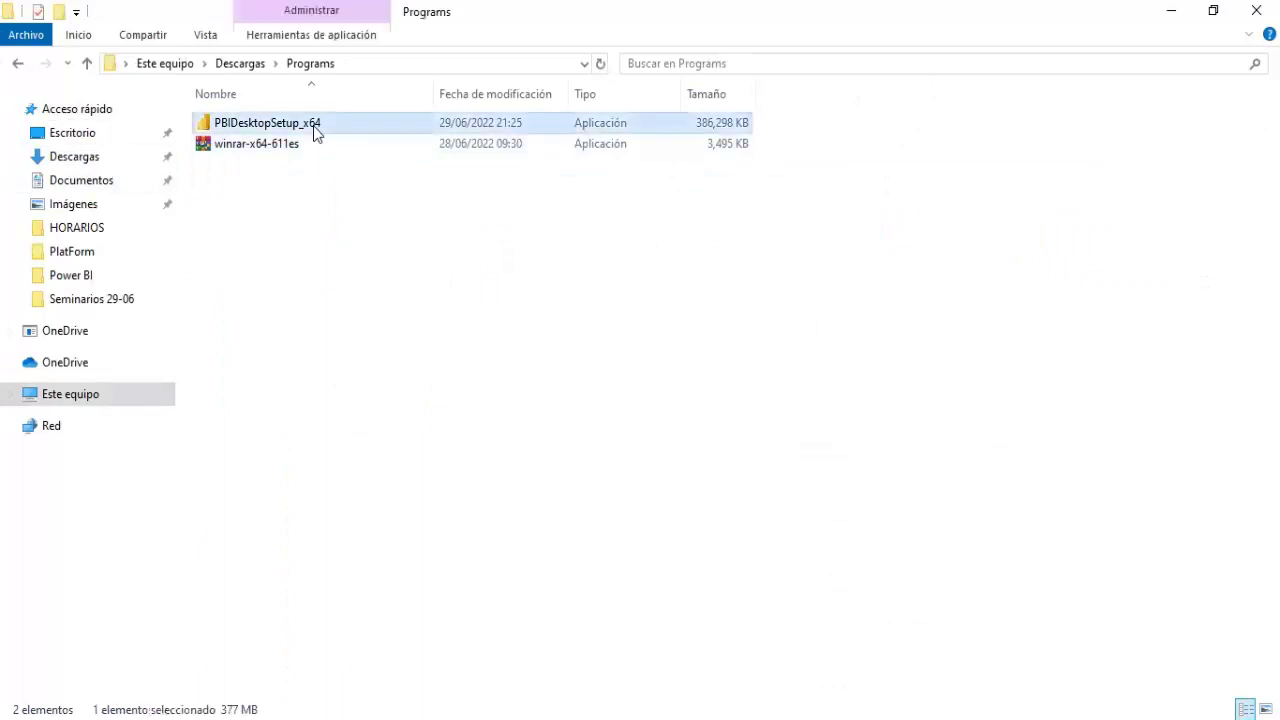
double_click(313, 125)
right_click(314, 131)
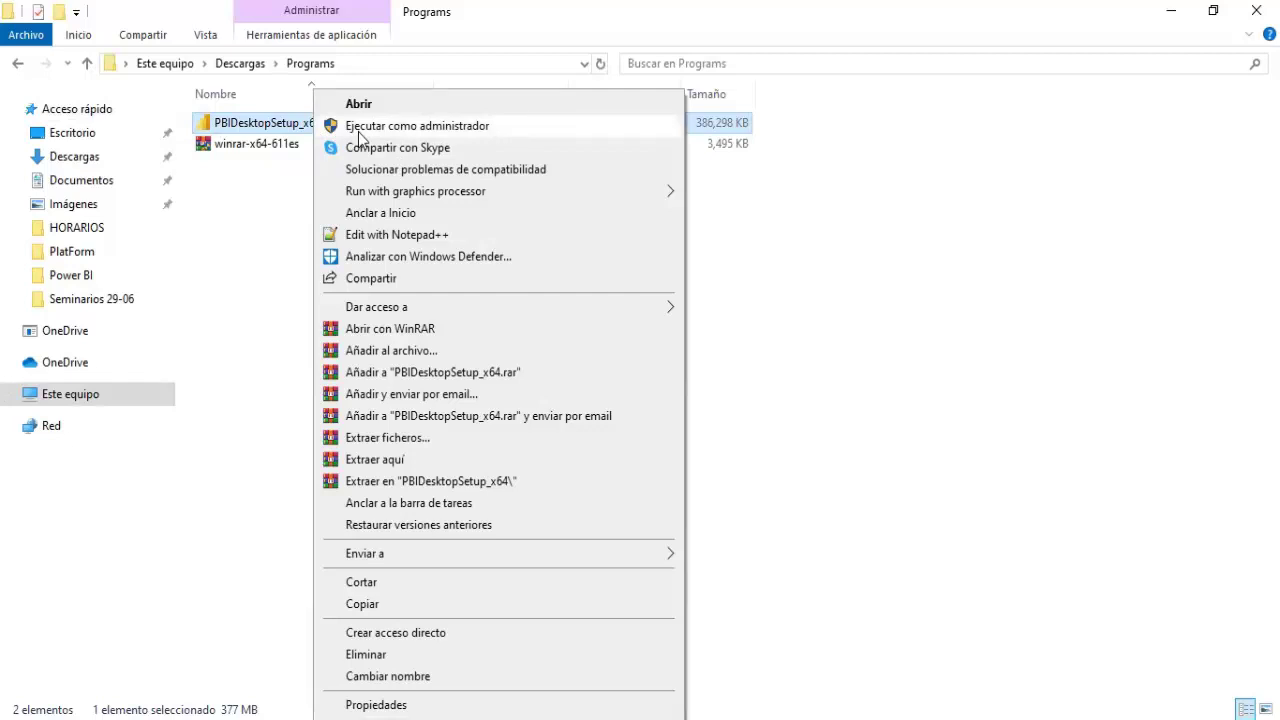
click(359, 128)
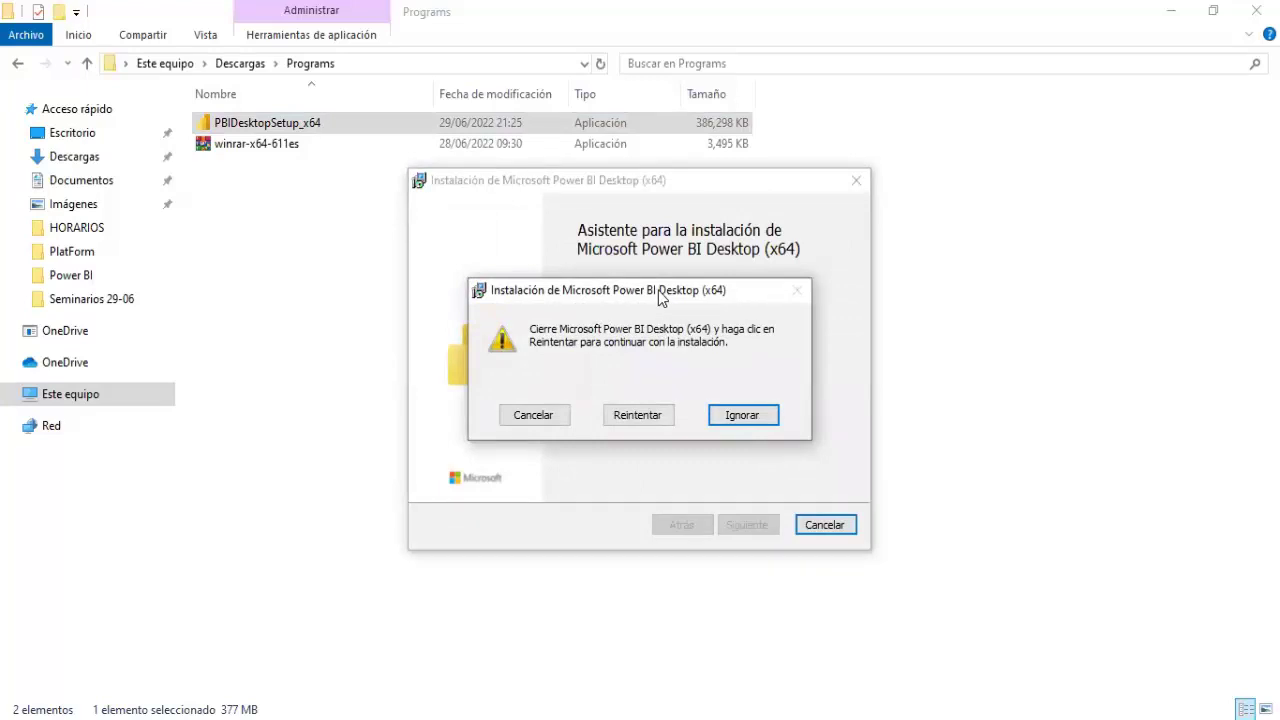
Move the warning aside, cancel the setup, finish the wizard, and close the Programs folder window
drag(651, 291, 362, 259)
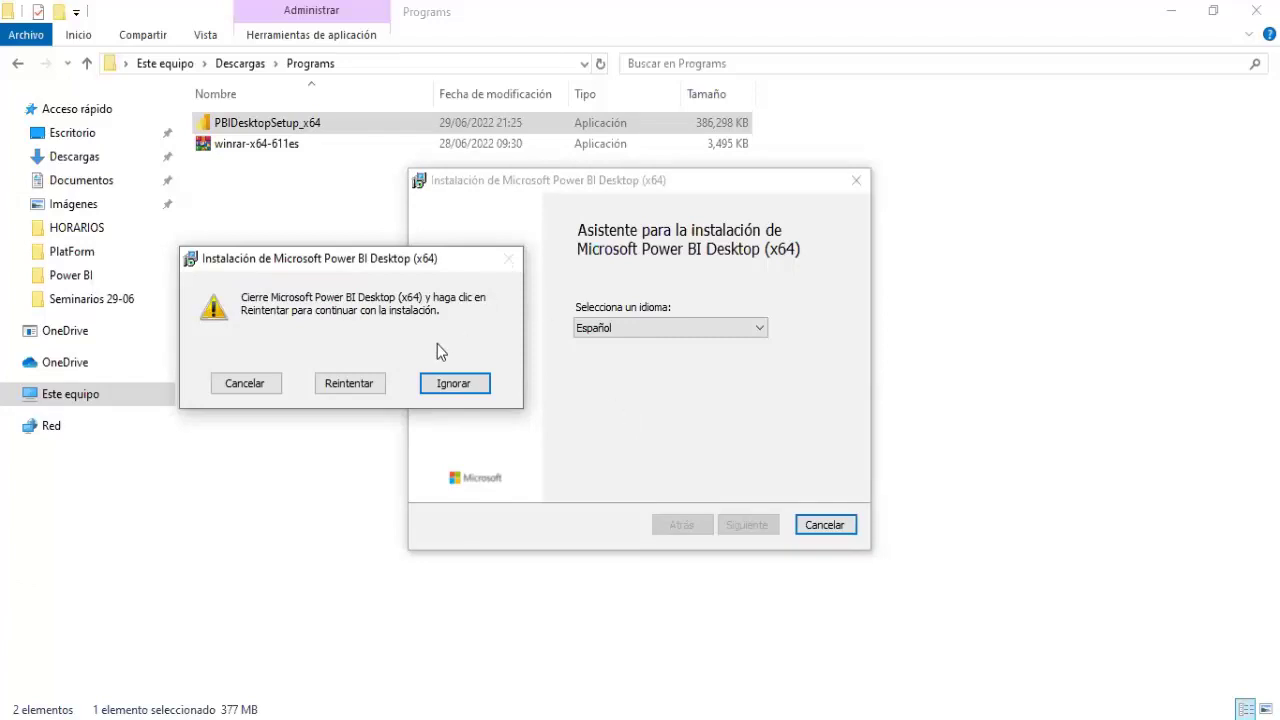
click(260, 388)
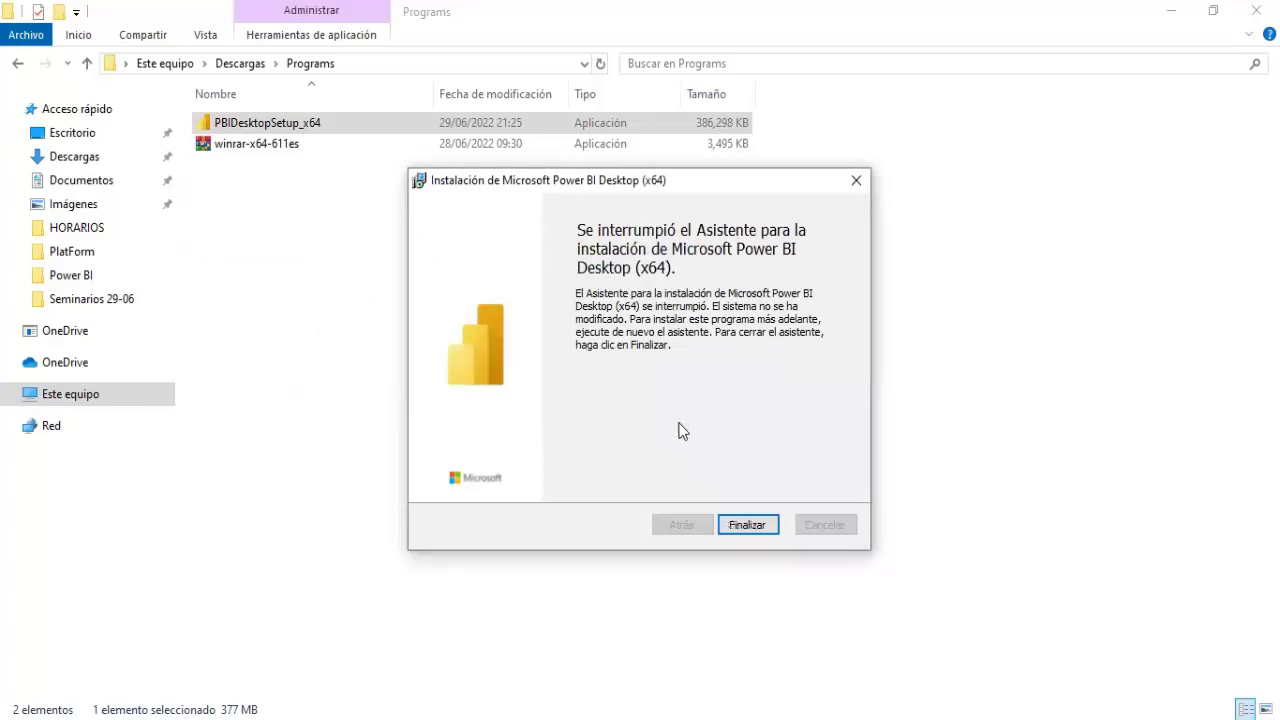
click(757, 530)
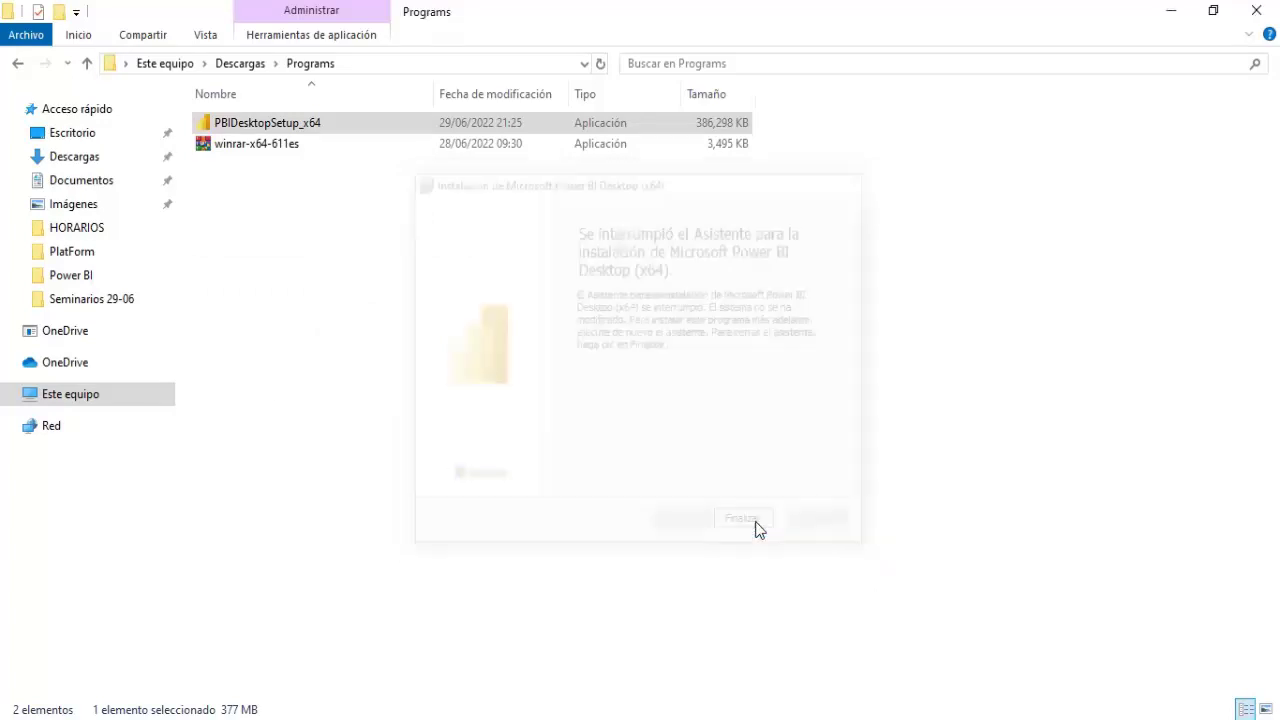
click(1256, 10)
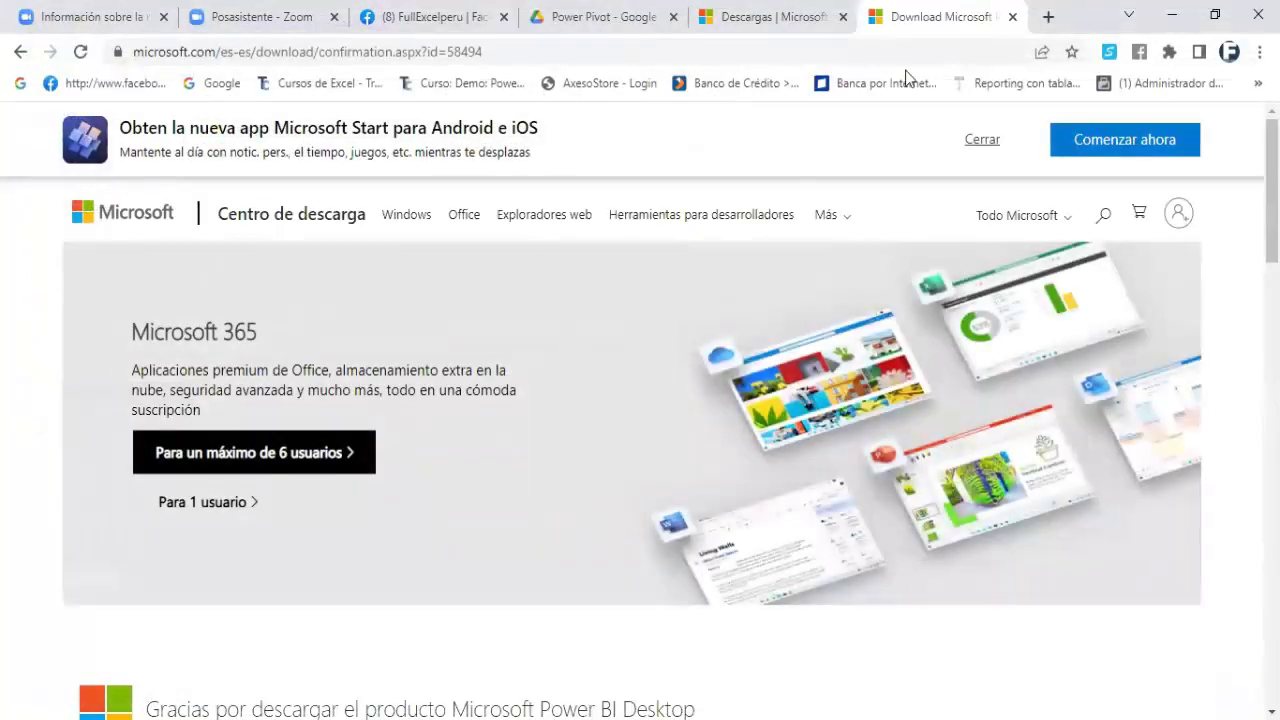
Minimize Chrome and close Power BI Desktop with No guardar
click(1158, 16)
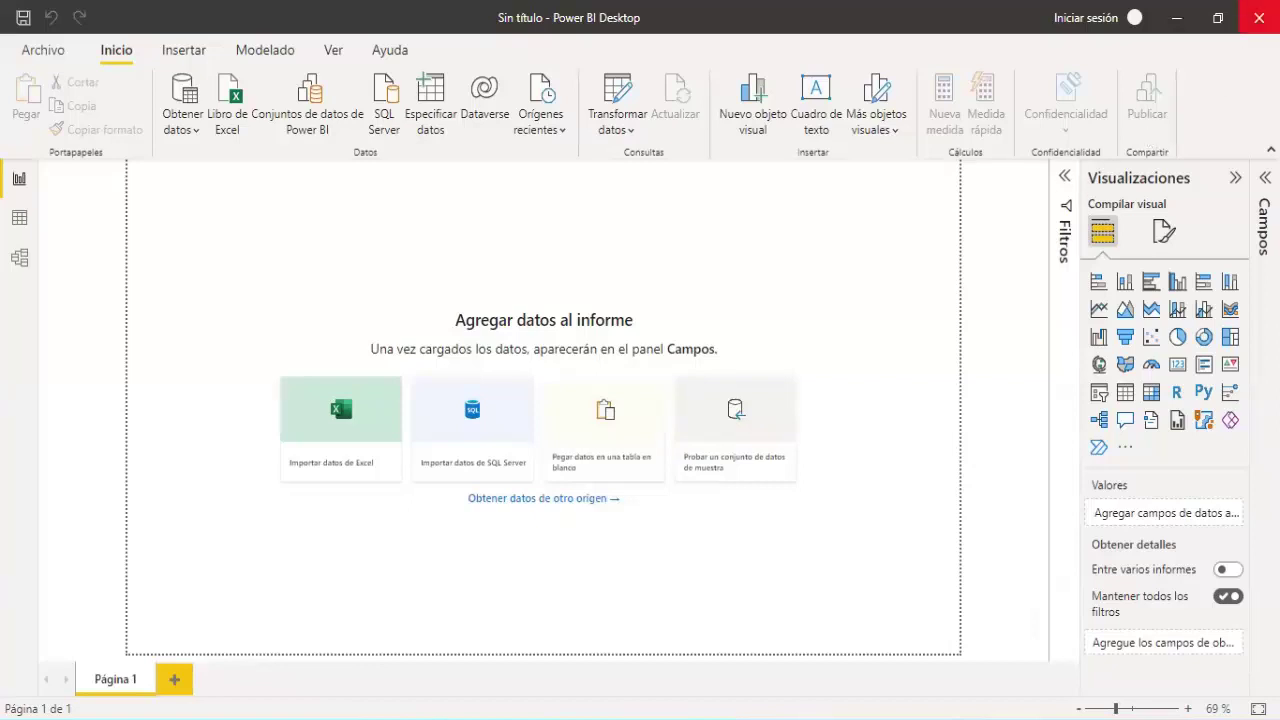
click(1258, 17)
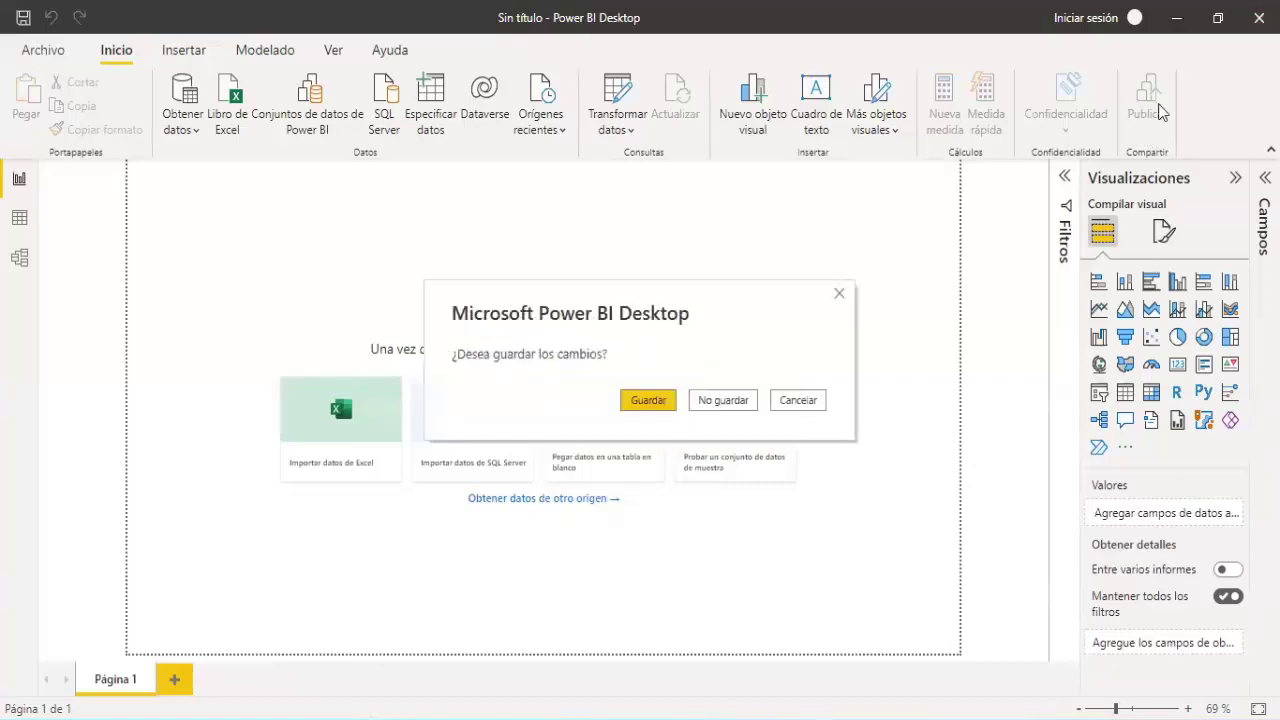
click(719, 404)
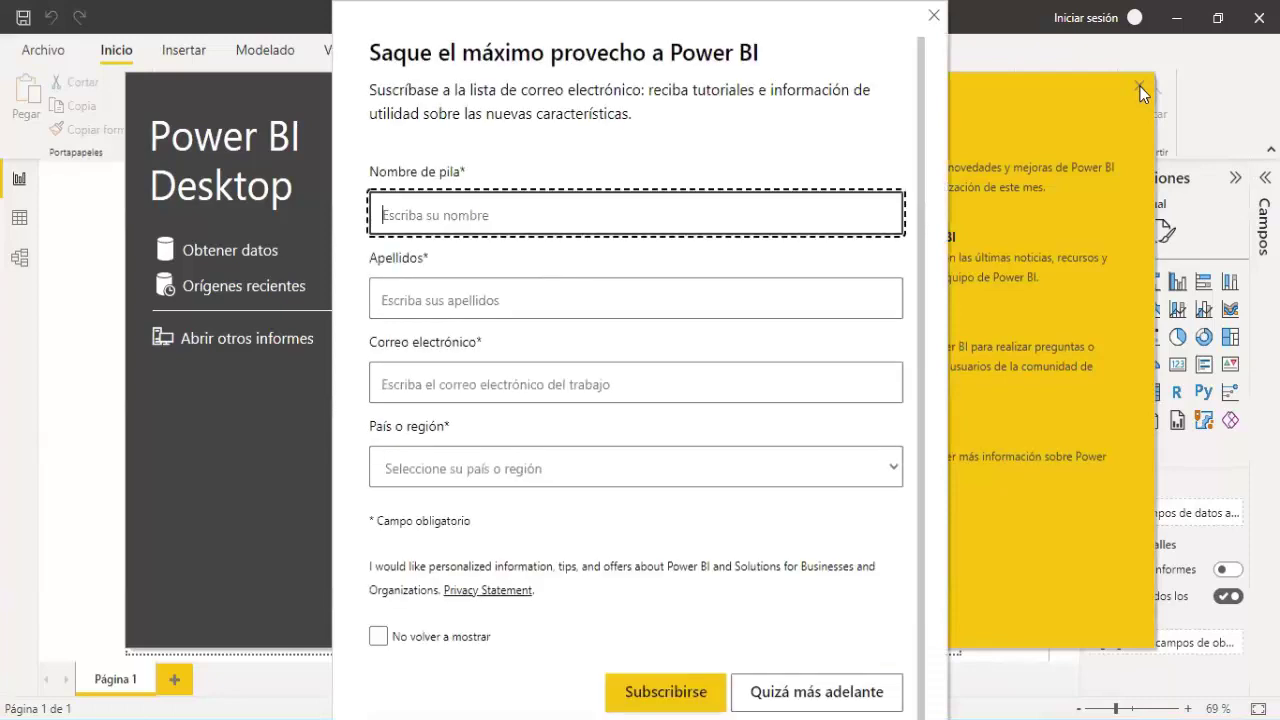
After reopening, dismiss the sign-up form, the error message and the welcome screen
click(999, 46)
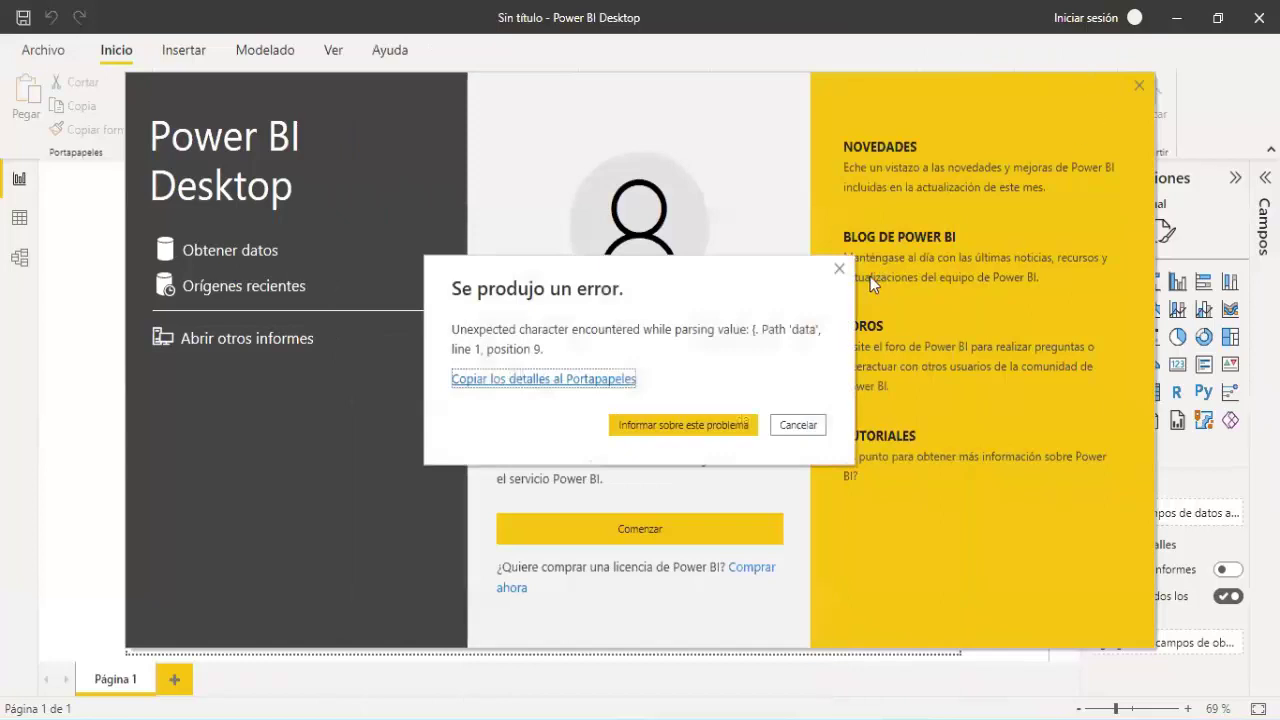
click(841, 269)
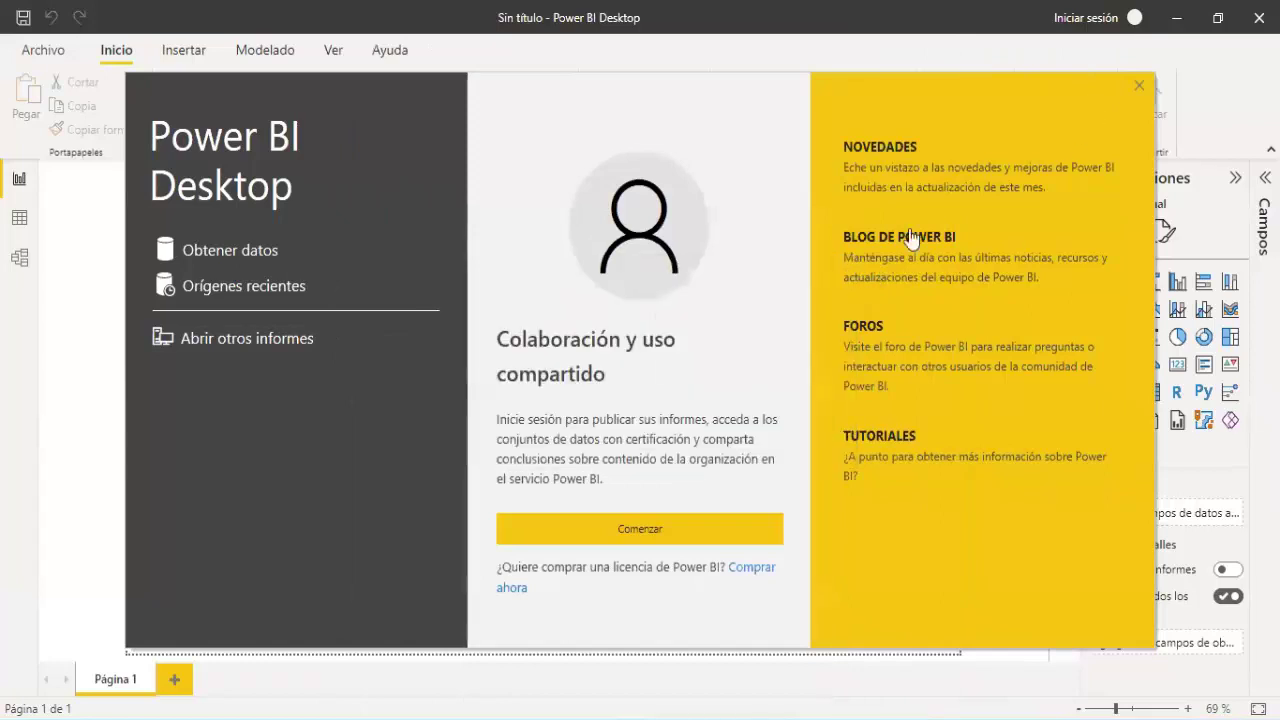
click(1138, 86)
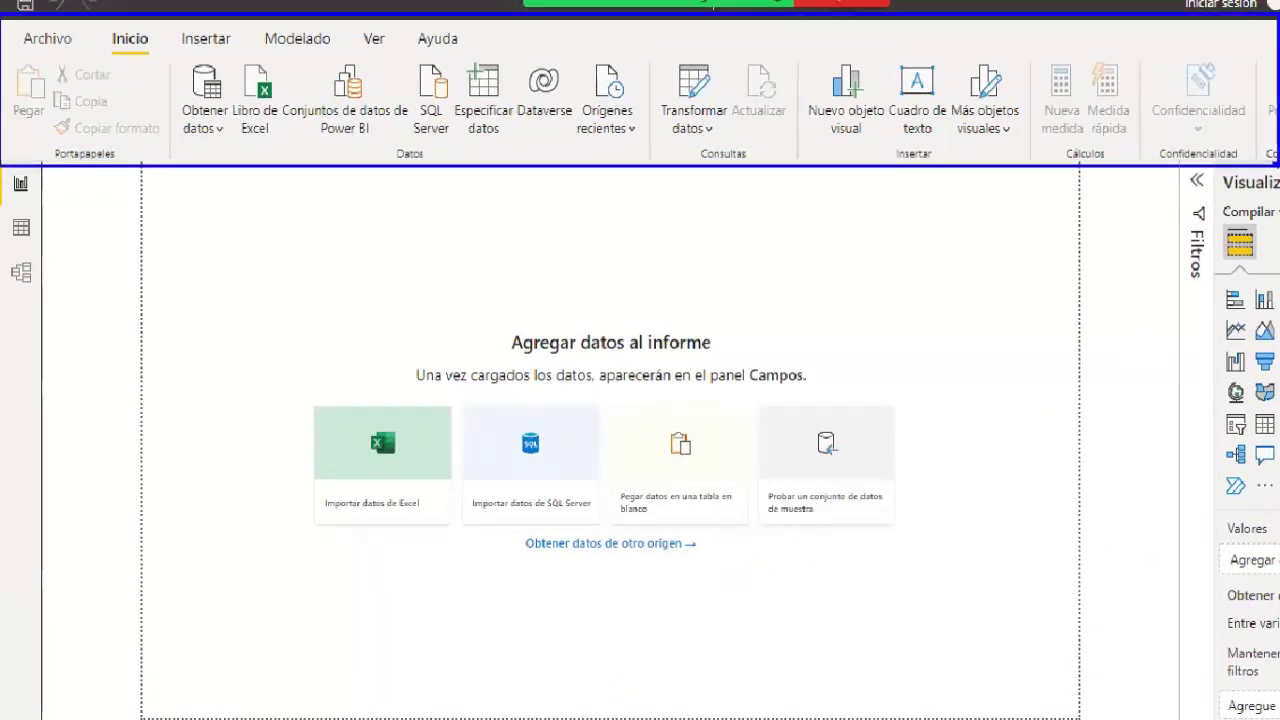
mouse_move(100, 27)
mouse_down()
mouse_move(153, 54)
mouse_move(466, 54)
mouse_up()
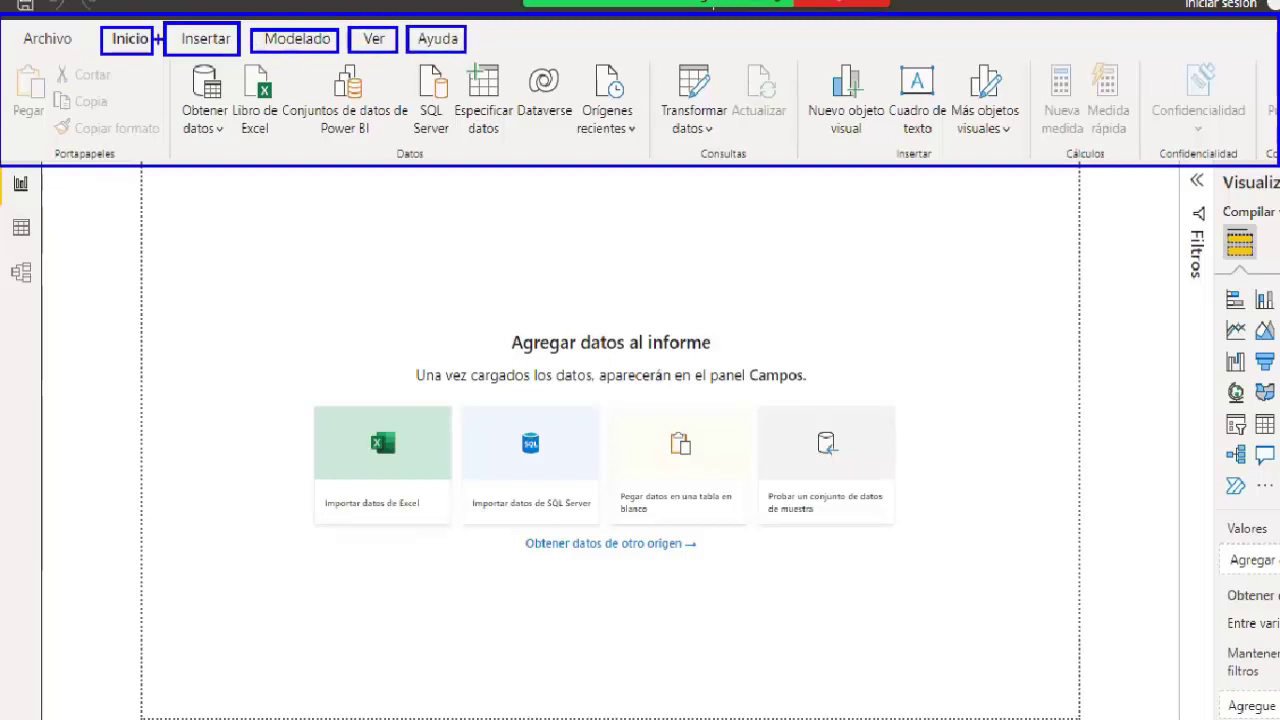
drag(44, 140, 124, 166)
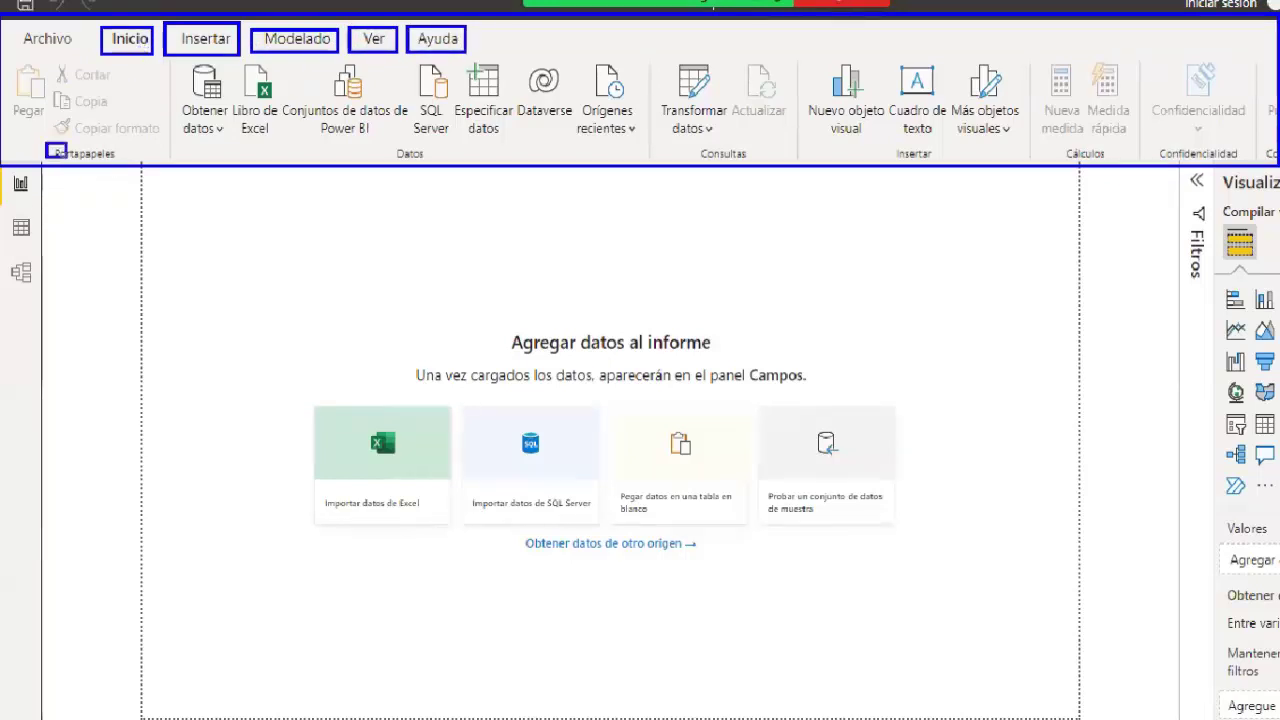
drag(385, 141, 430, 166)
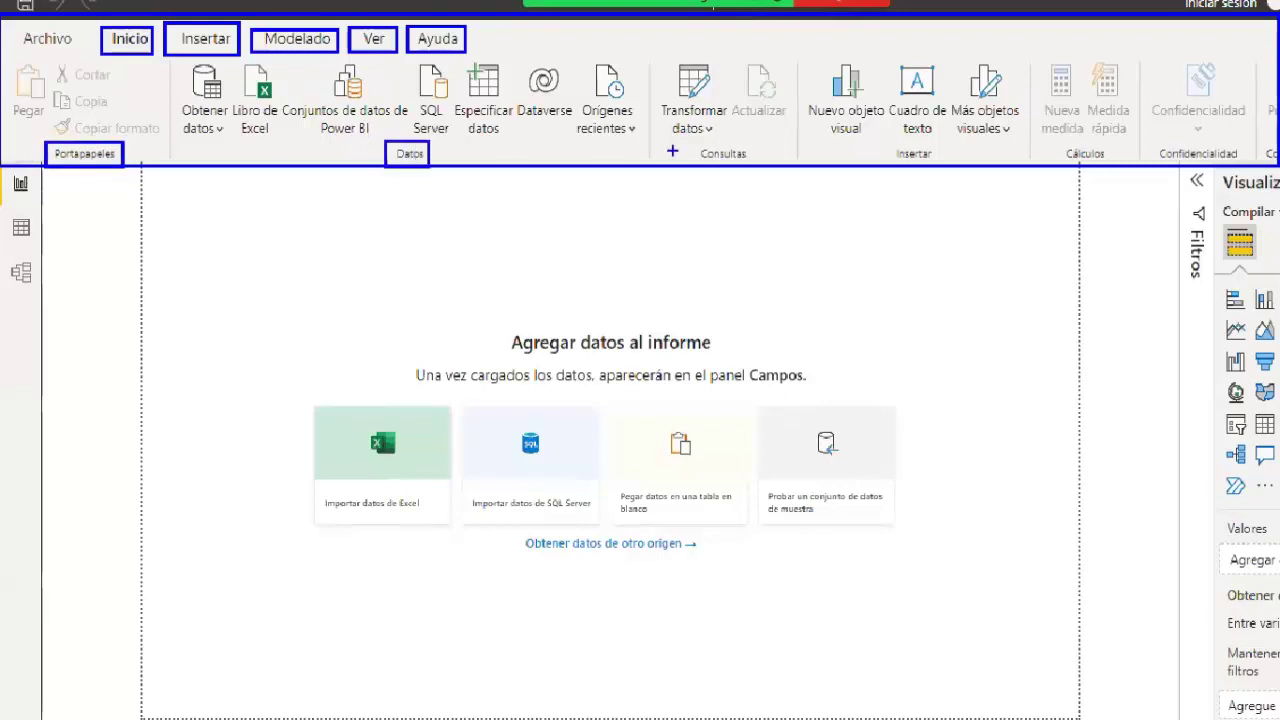
drag(689, 140, 753, 166)
drag(889, 139, 963, 166)
drag(1061, 139, 1107, 166)
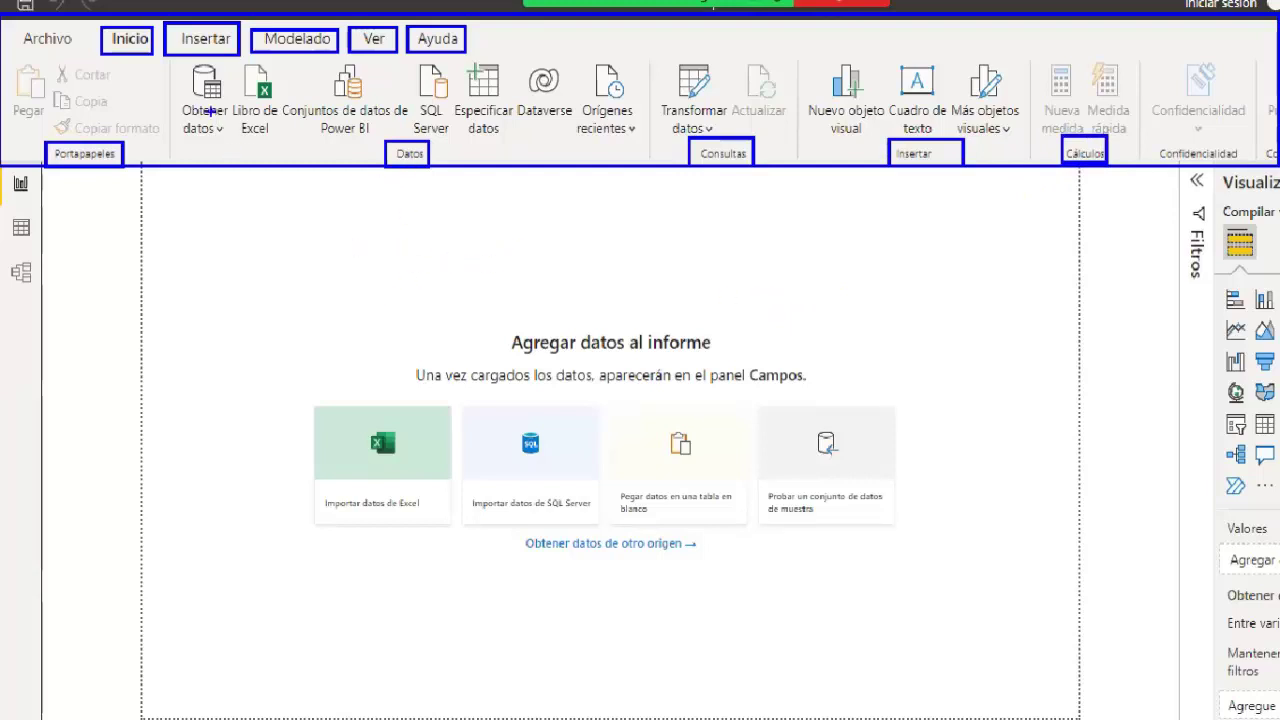
drag(168, 55, 217, 141)
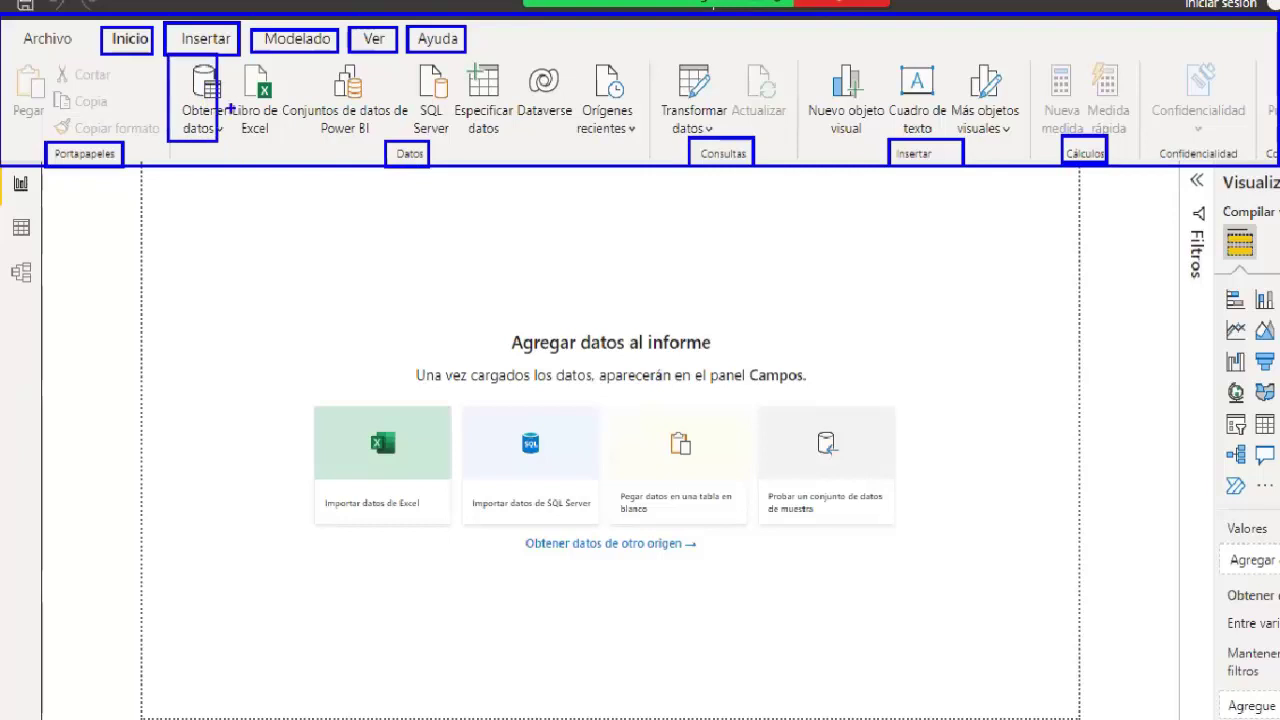
drag(228, 55, 276, 135)
mouse_move(277, 55)
mouse_down()
mouse_move(298, 98)
mouse_move(382, 137)
mouse_up()
drag(400, 60, 452, 137)
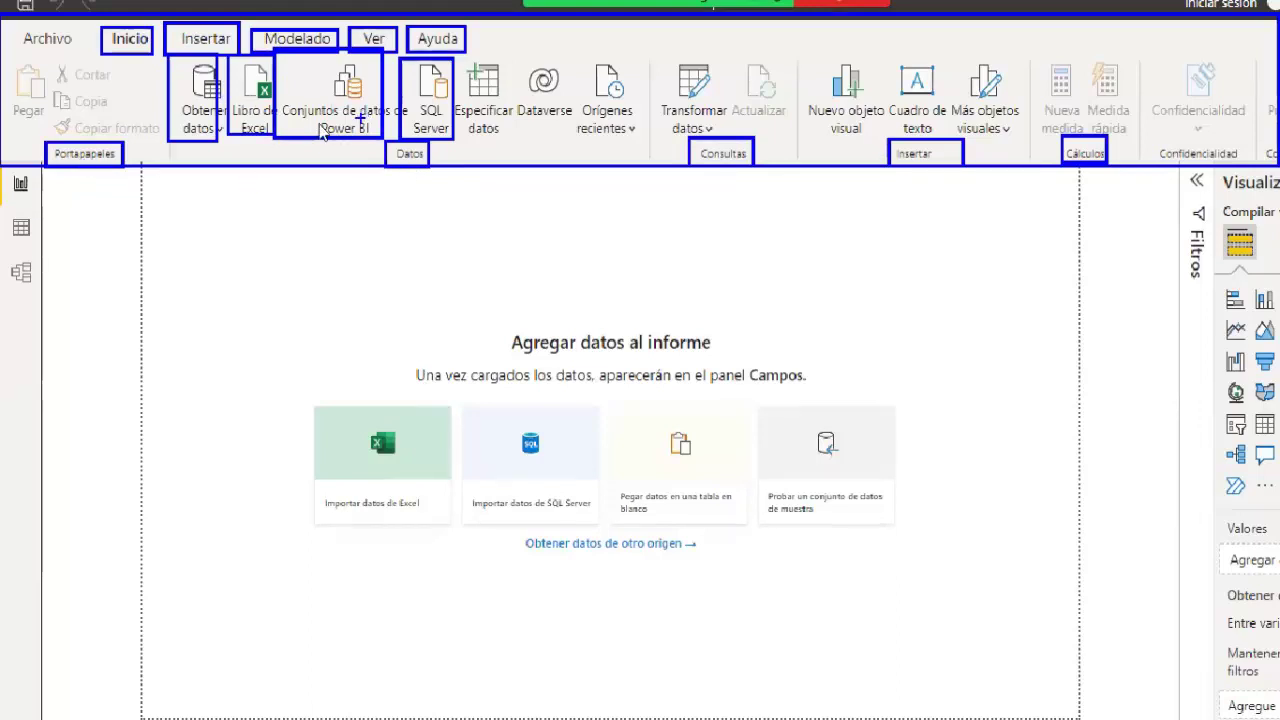
key(Escape)
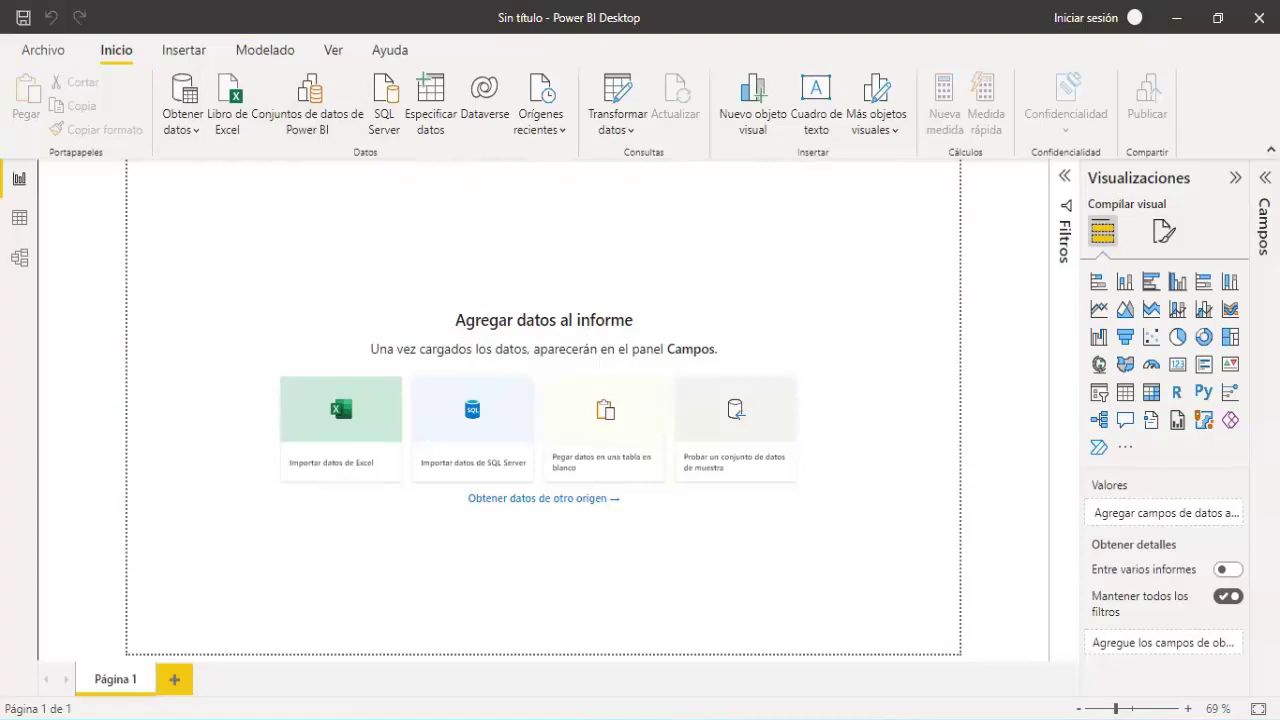
click(1270, 150)
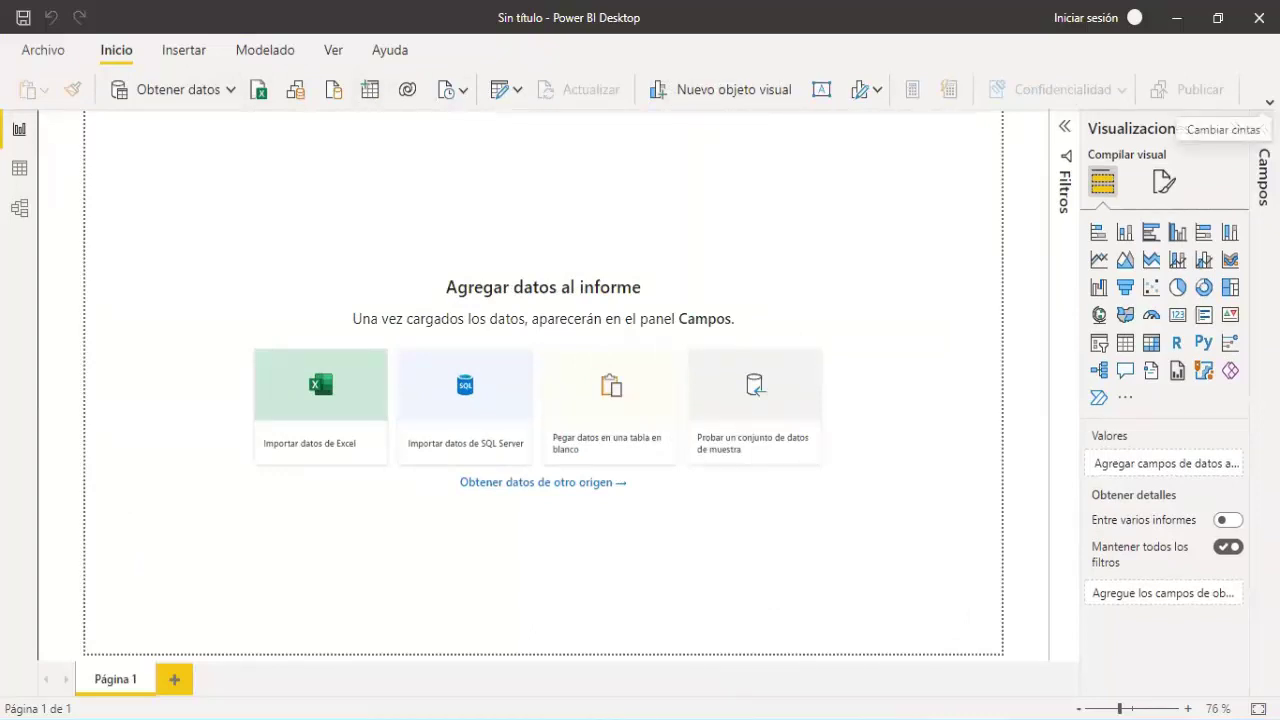
click(1270, 102)
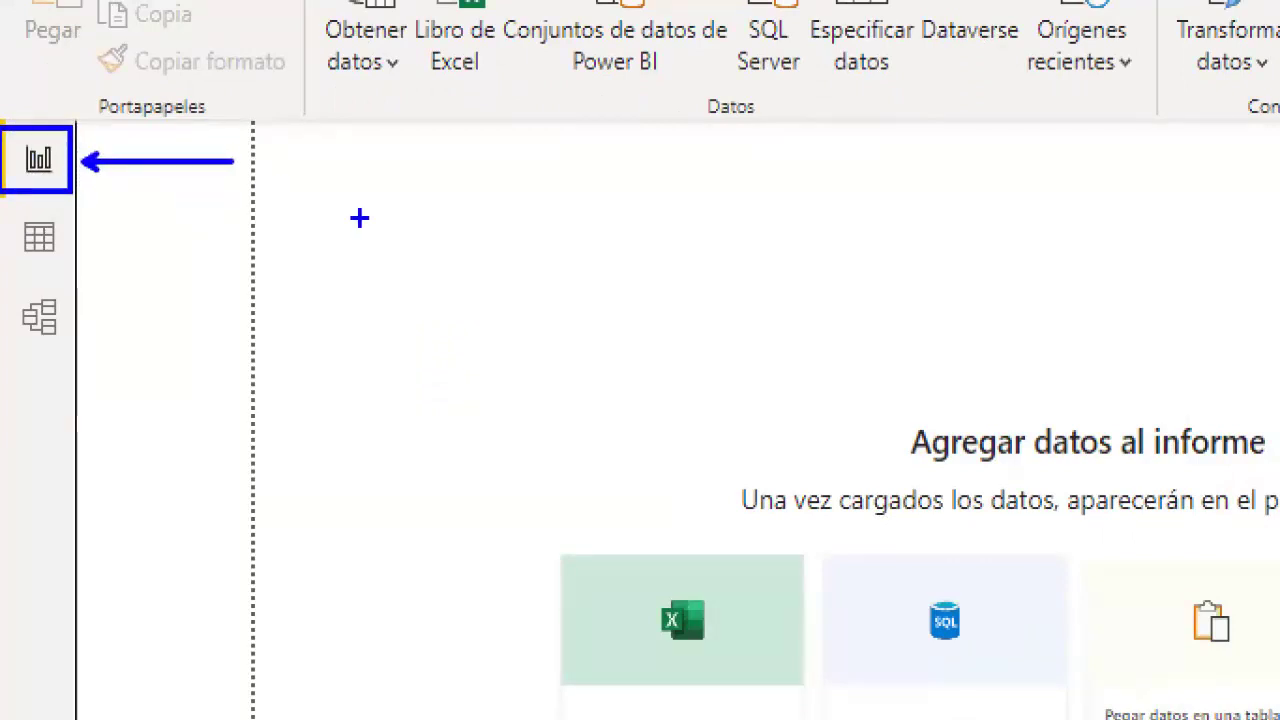
text(VISTA DE )
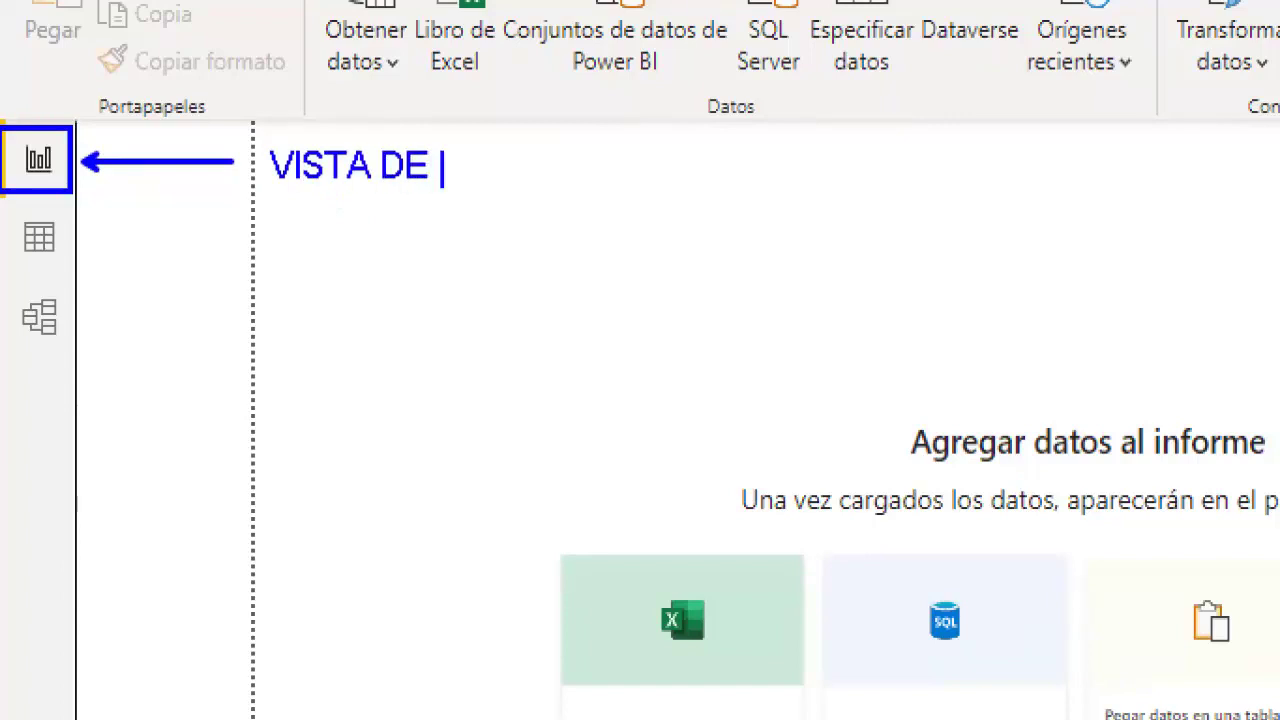
text(INFORME)
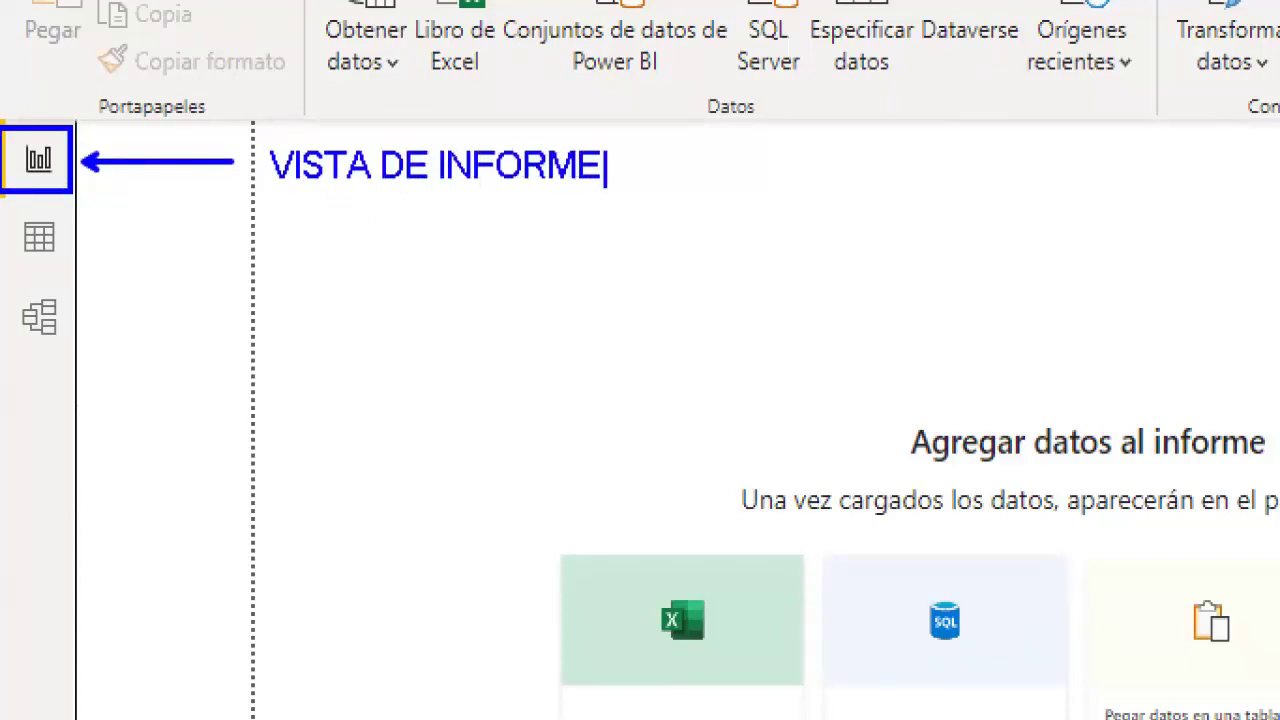
key(Escape)
drag(1, 204, 70, 267)
drag(89, 251, 206, 251)
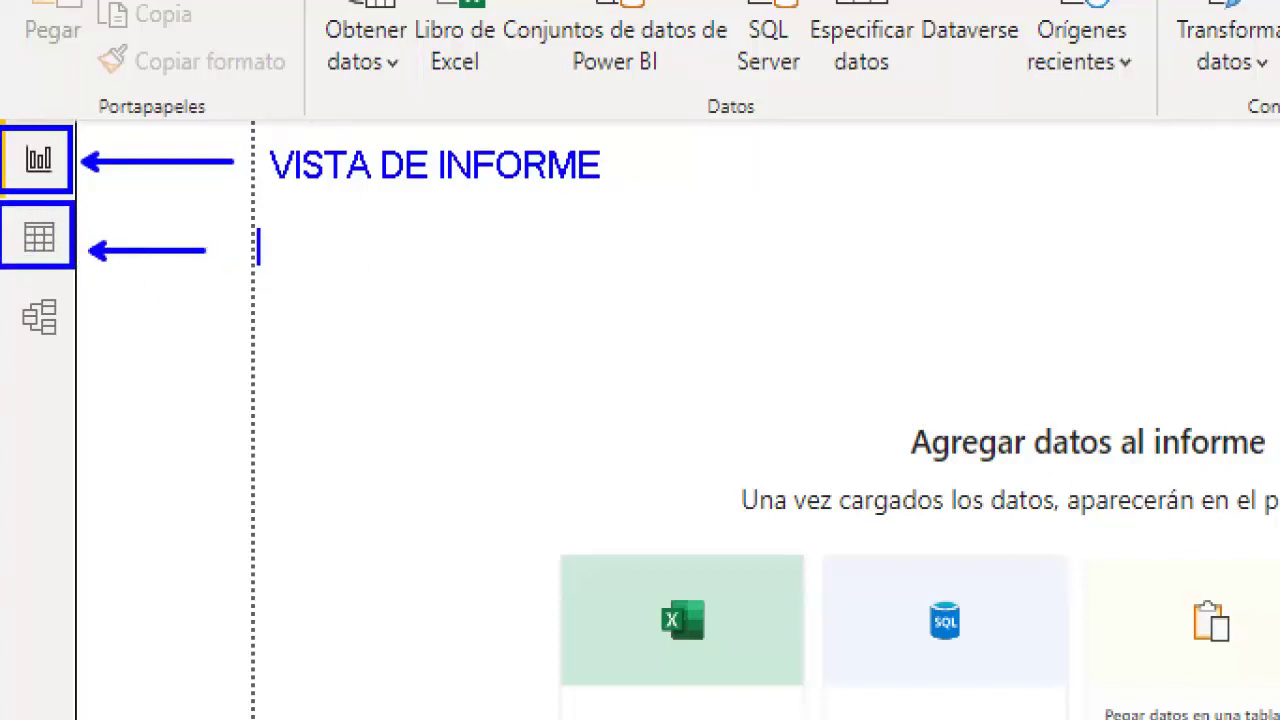
text(VISTA DE)
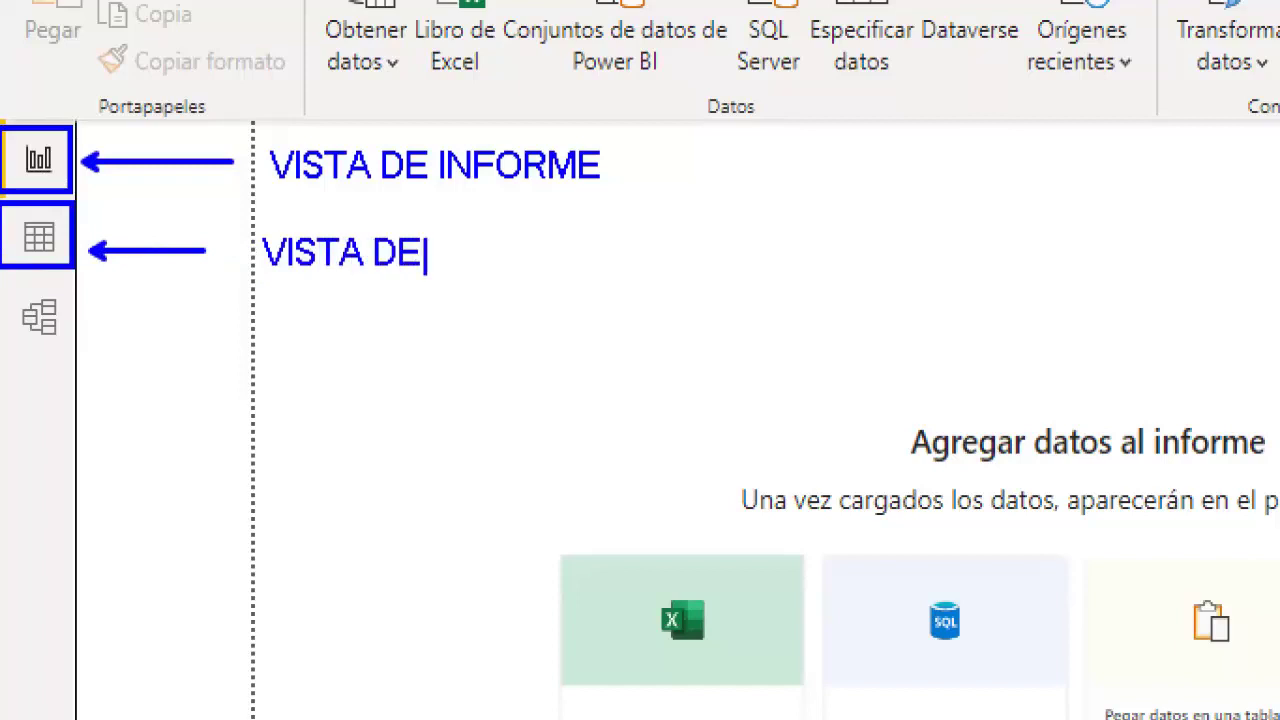
text( DATOS)
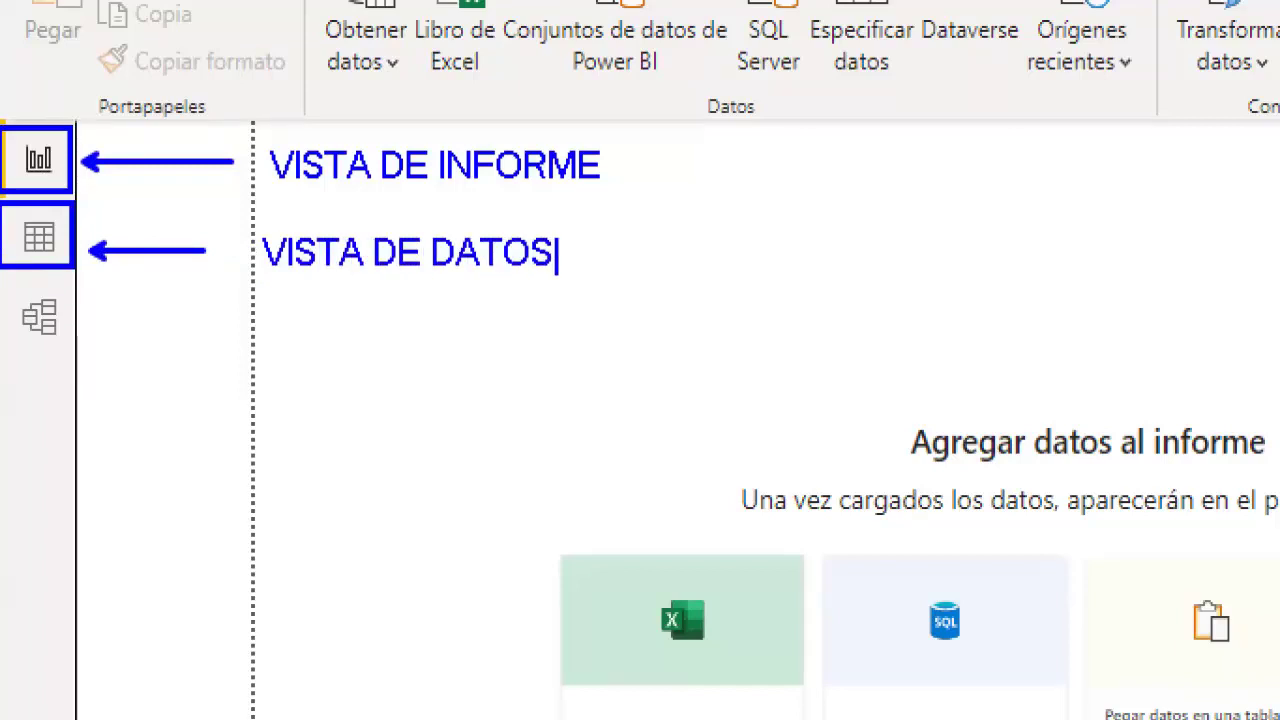
mouse_move(2, 284)
mouse_down()
mouse_move(72, 345)
mouse_move(215, 327)
mouse_up()
text(t)
text(VISTA)
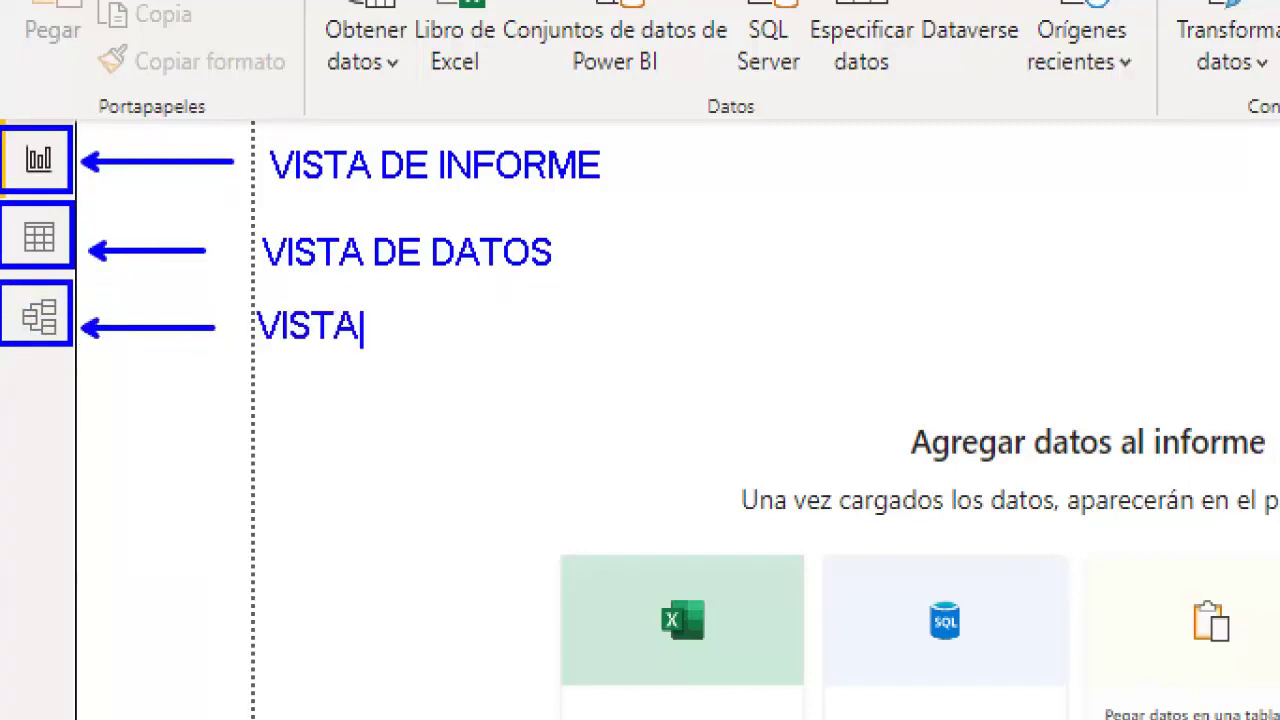
text( DEL MODE)
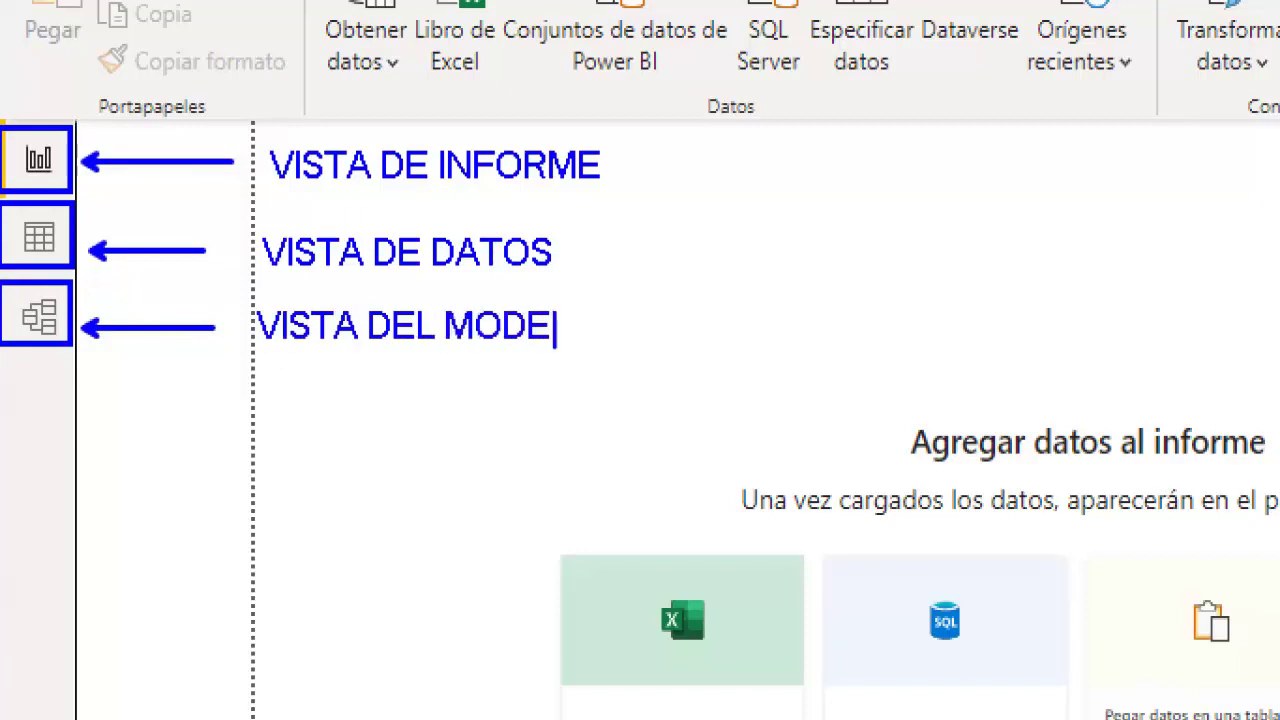
text(LO)
Switch between Report and Model views a few times, ending back in Report view
key(Escape)
key(Escape)
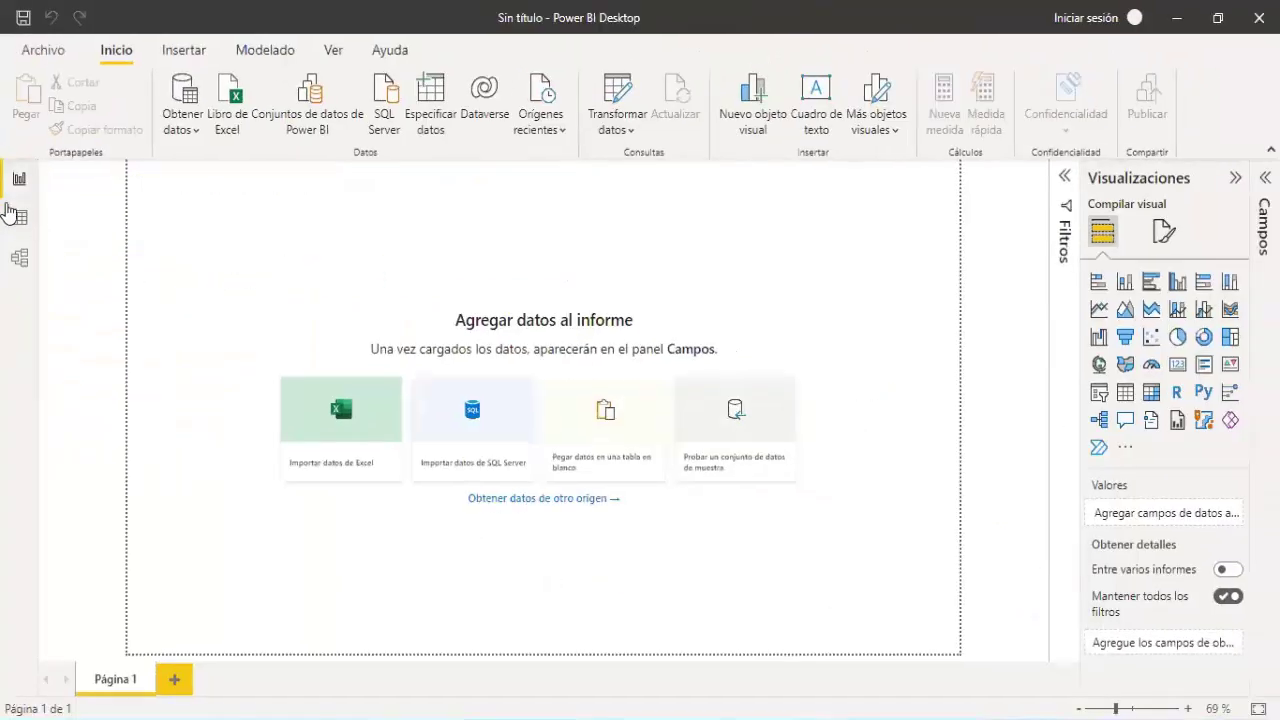
click(12, 216)
click(12, 265)
click(20, 218)
click(19, 178)
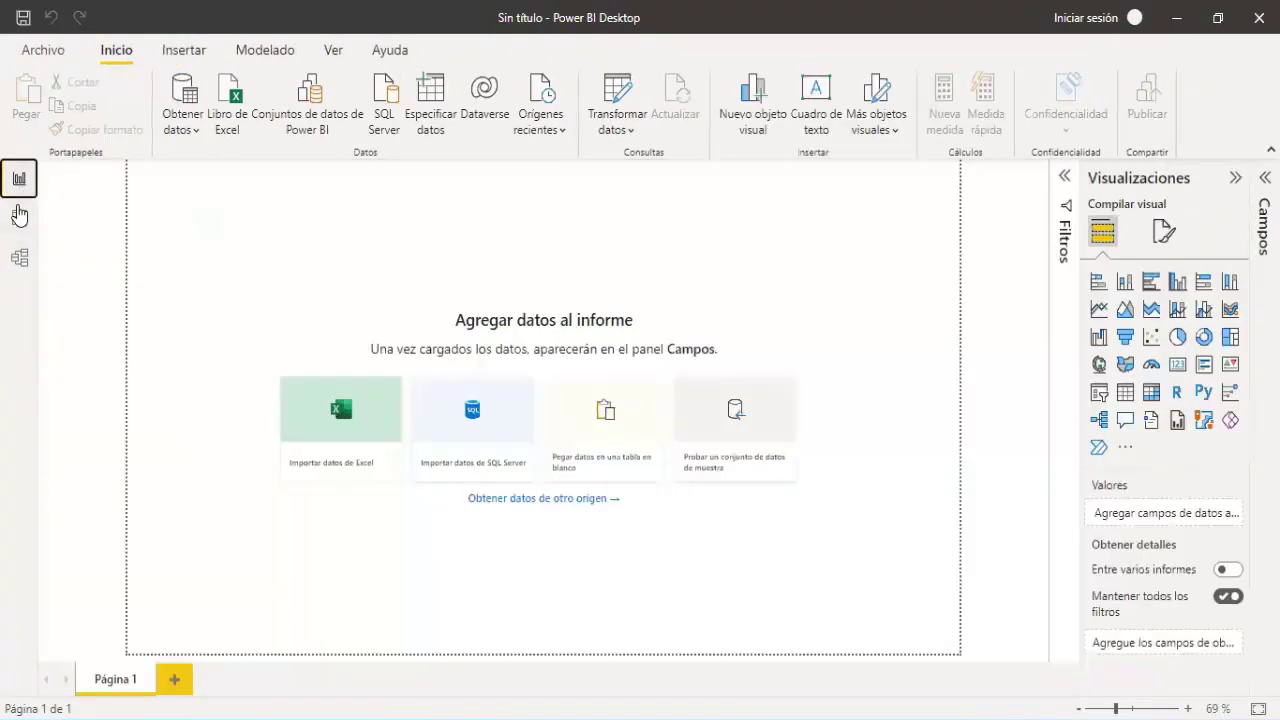
click(19, 215)
click(18, 256)
click(12, 182)
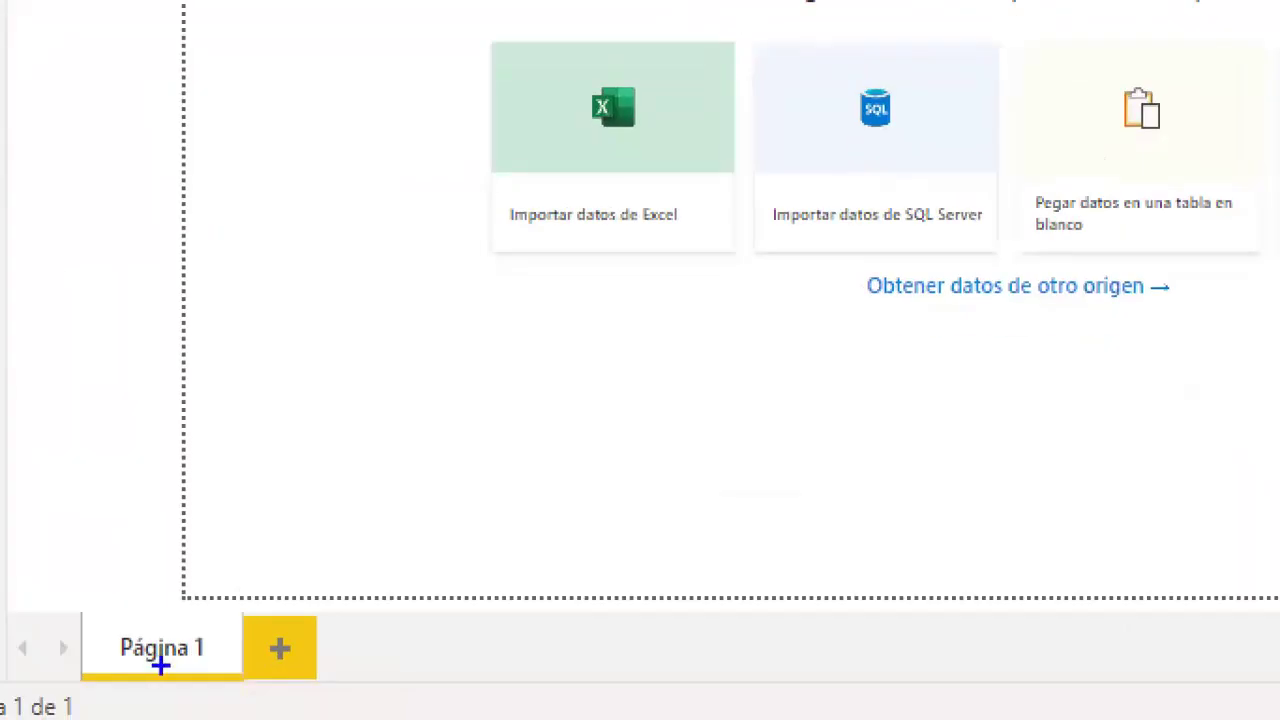
Add three blank report pages, Página 2 through Página 4
drag(84, 613, 220, 672)
mouse_move(254, 618)
mouse_down()
mouse_move(297, 666)
mouse_move(375, 664)
mouse_up()
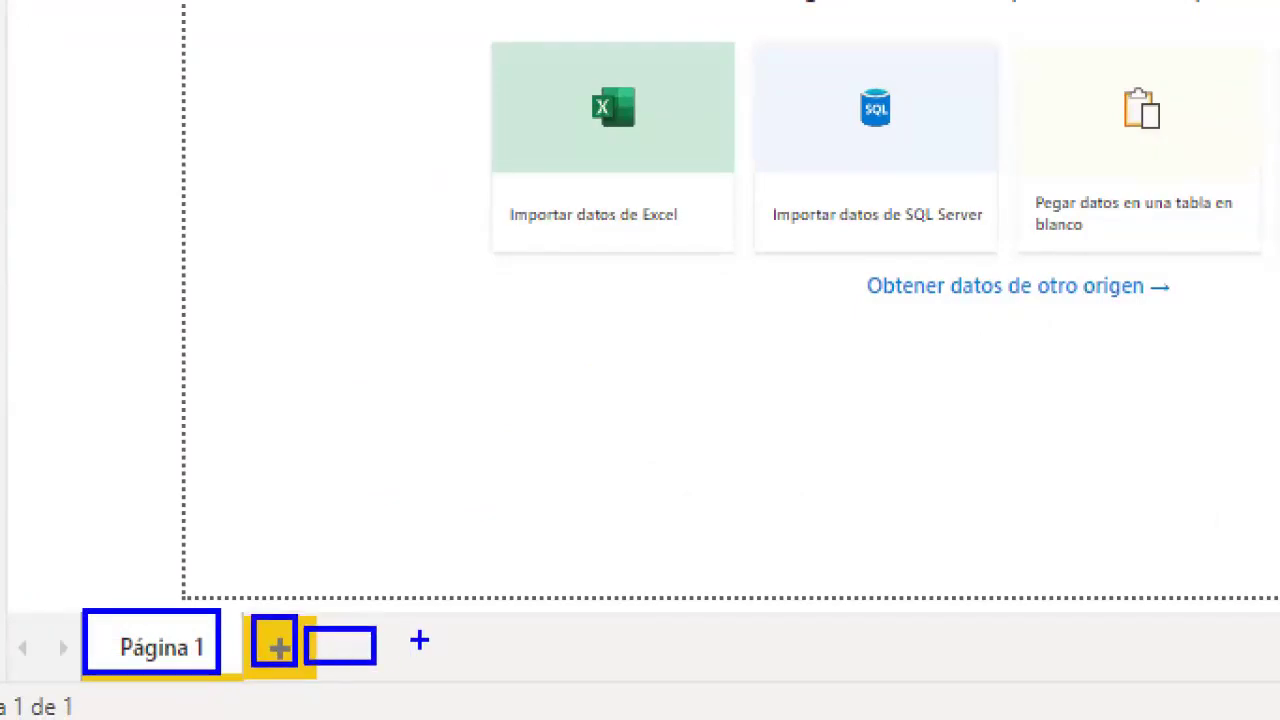
key(Escape)
click(173, 681)
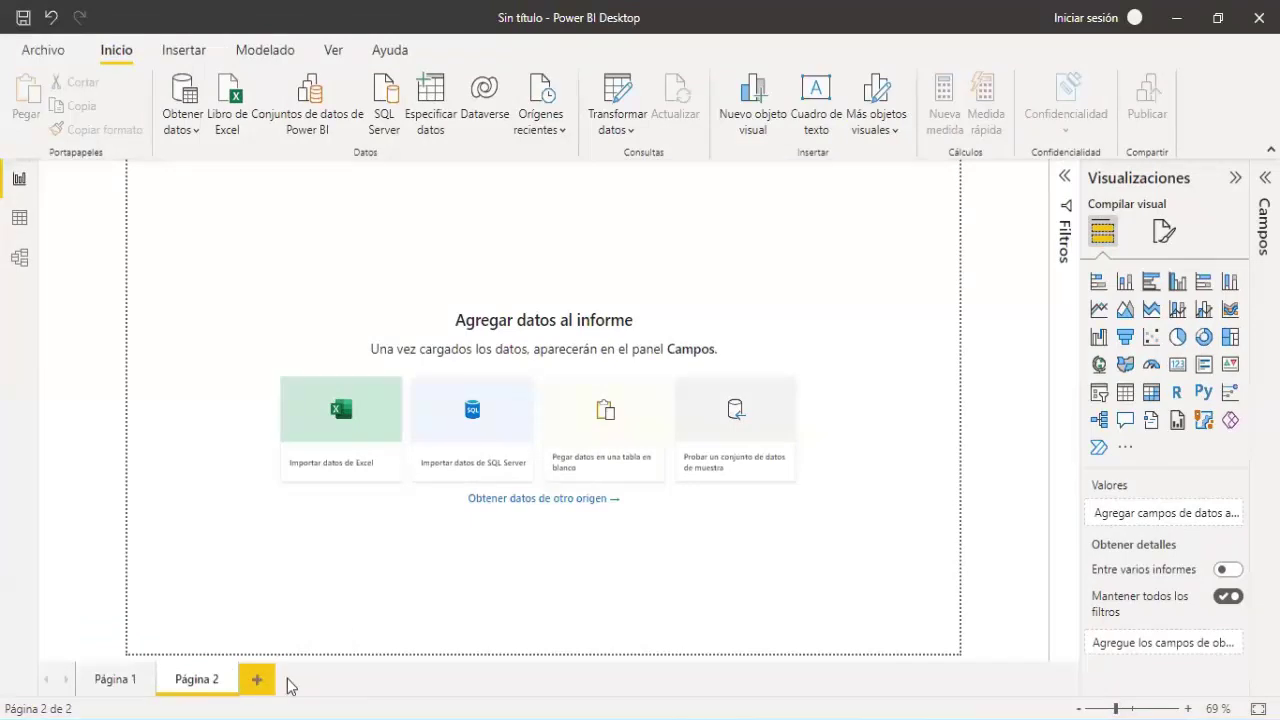
click(262, 681)
click(345, 683)
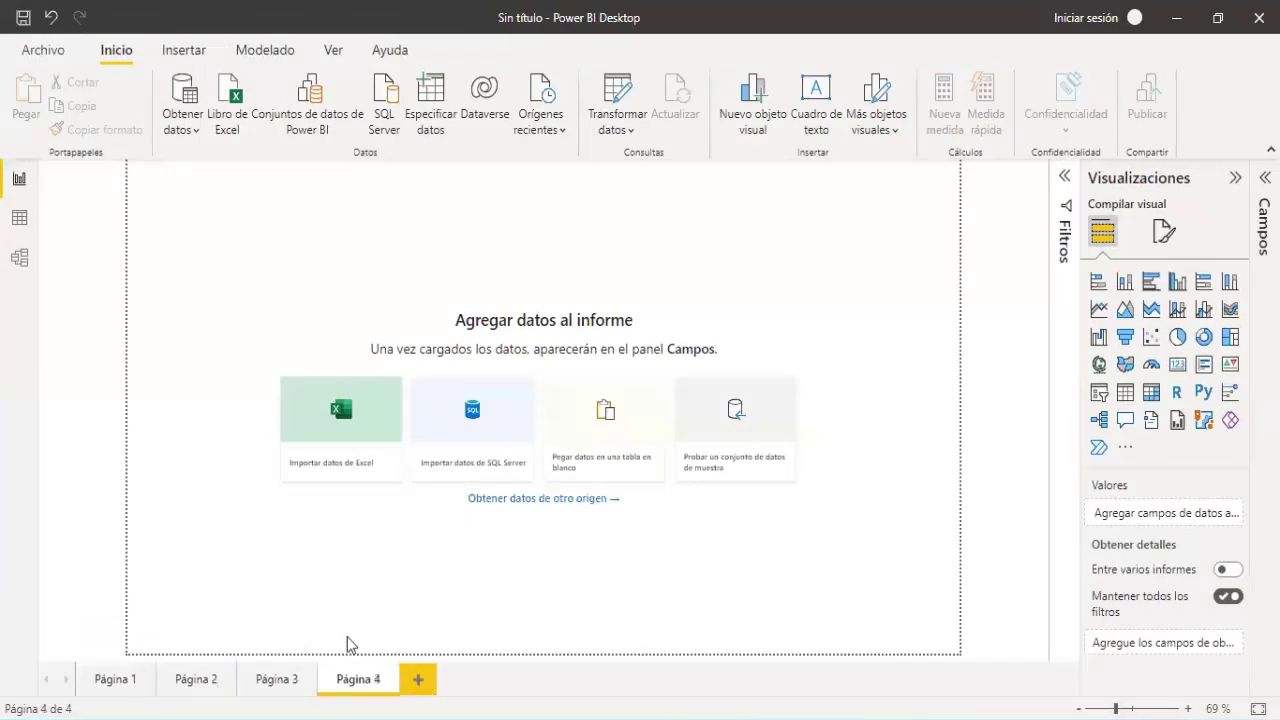
Click through Página 1 to Página 4 and return to Página 1
click(118, 682)
click(192, 684)
click(276, 682)
click(357, 684)
click(115, 688)
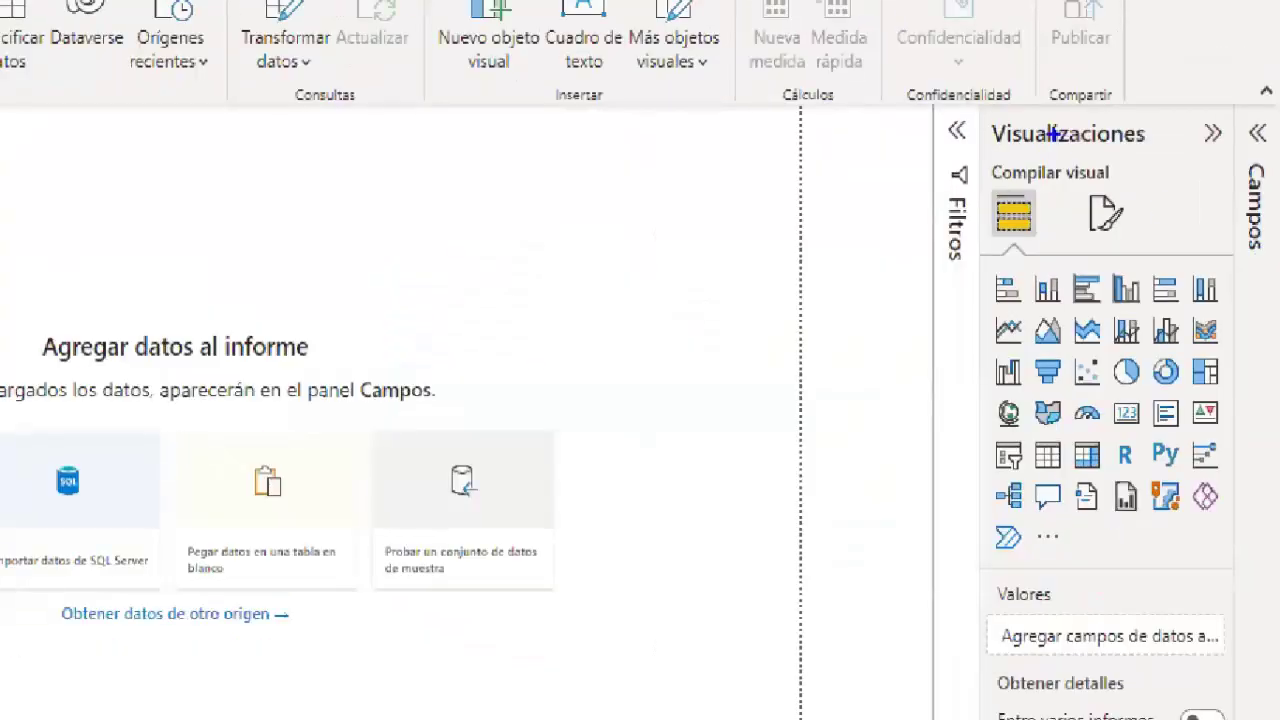
drag(935, 111, 972, 268)
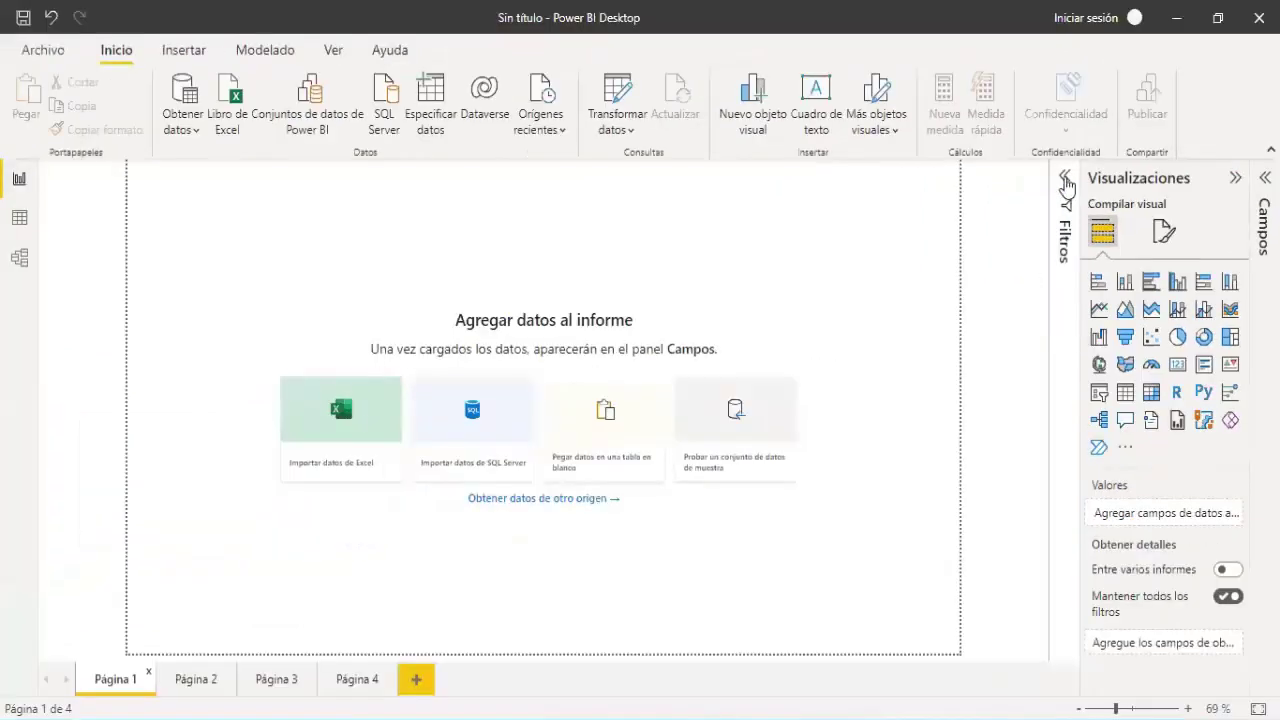
click(1066, 182)
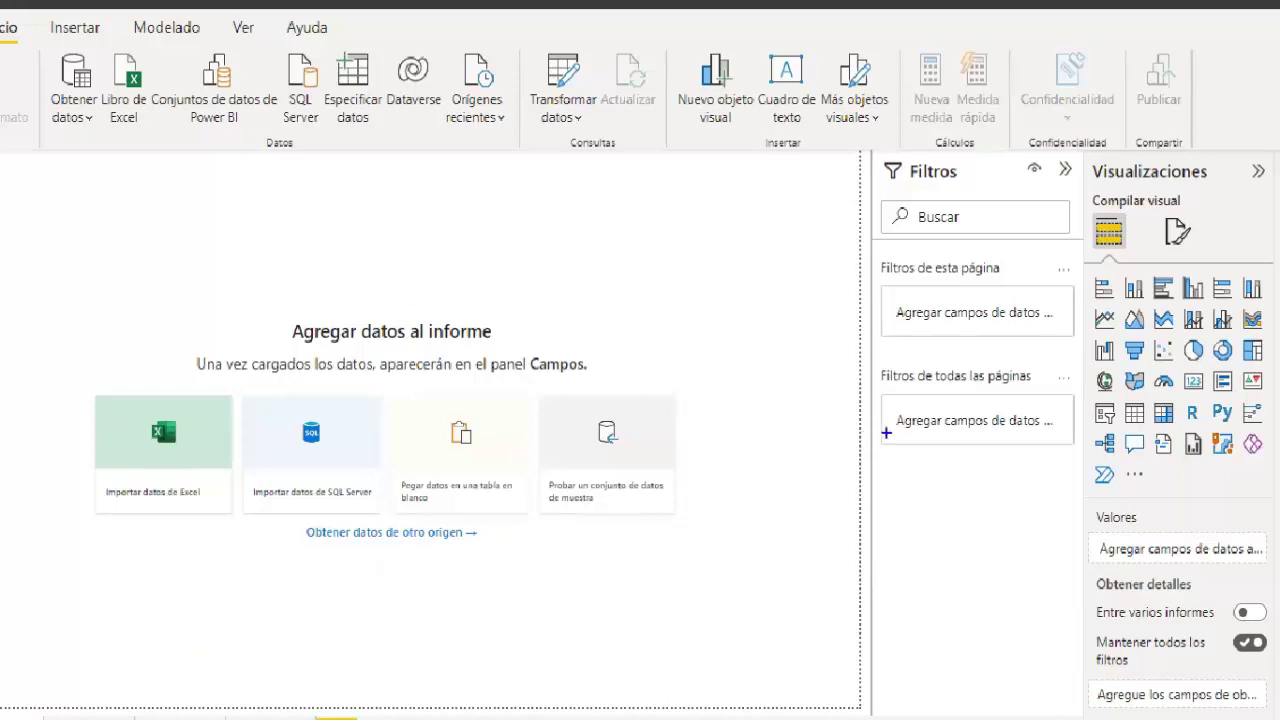
drag(870, 249, 1040, 284)
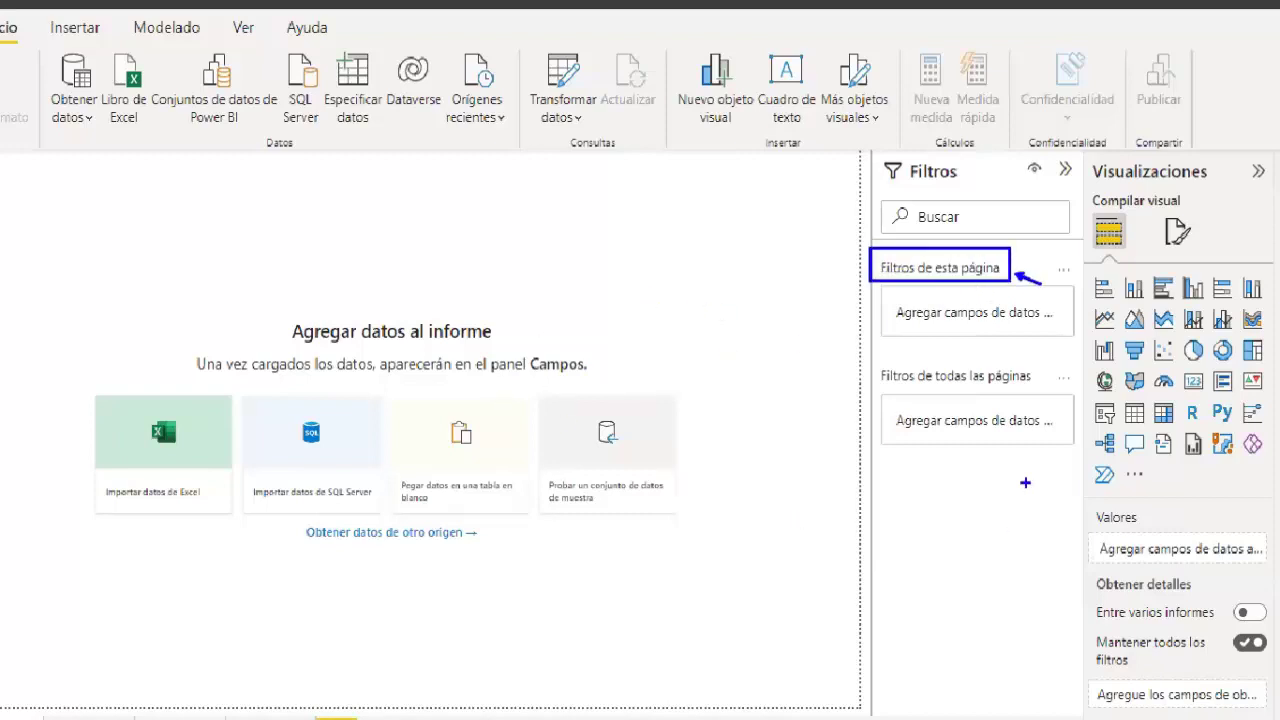
drag(877, 373, 1076, 406)
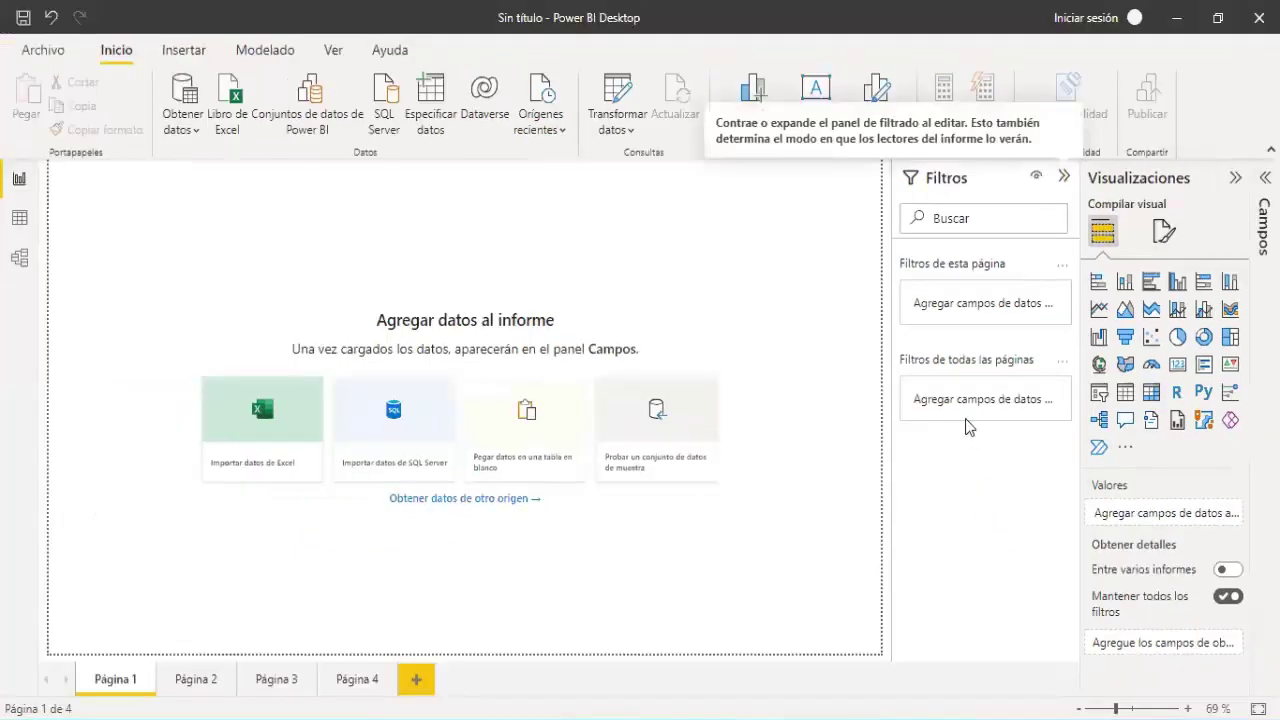
click(1066, 173)
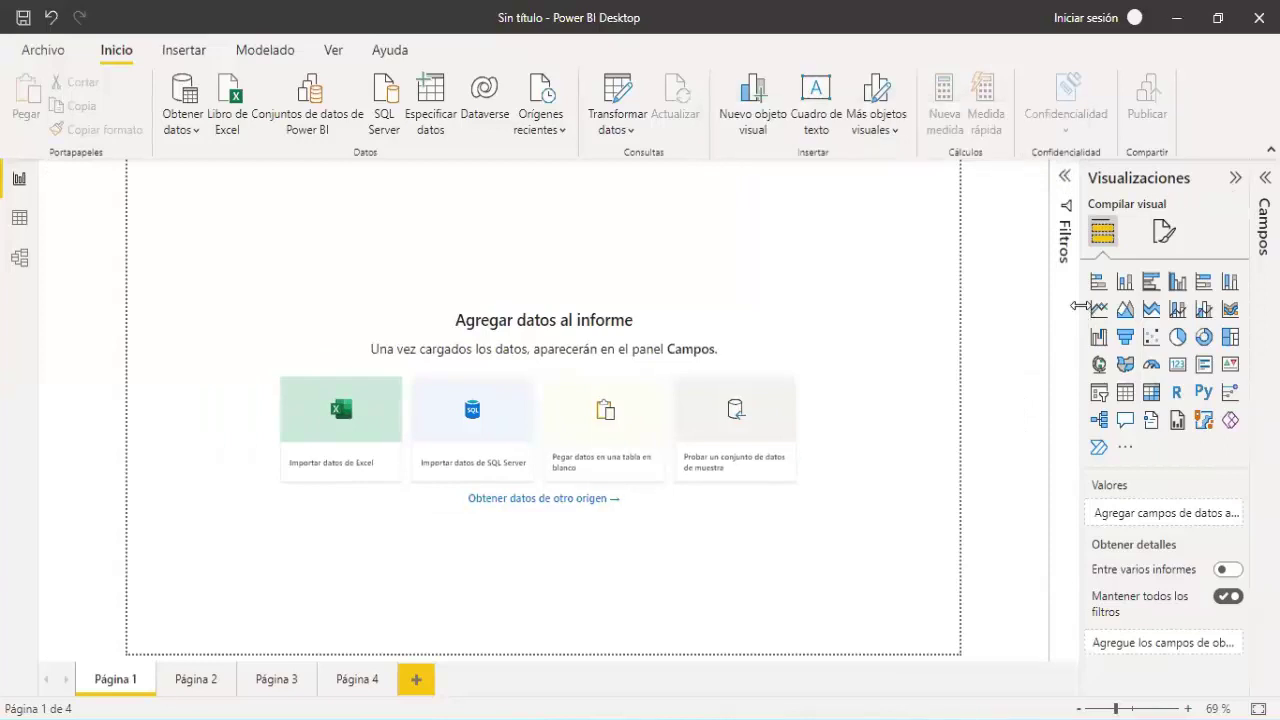
Widen the Visualizaciones pane leftward and annotate the first rows of visual type icons
drag(1083, 314, 988, 312)
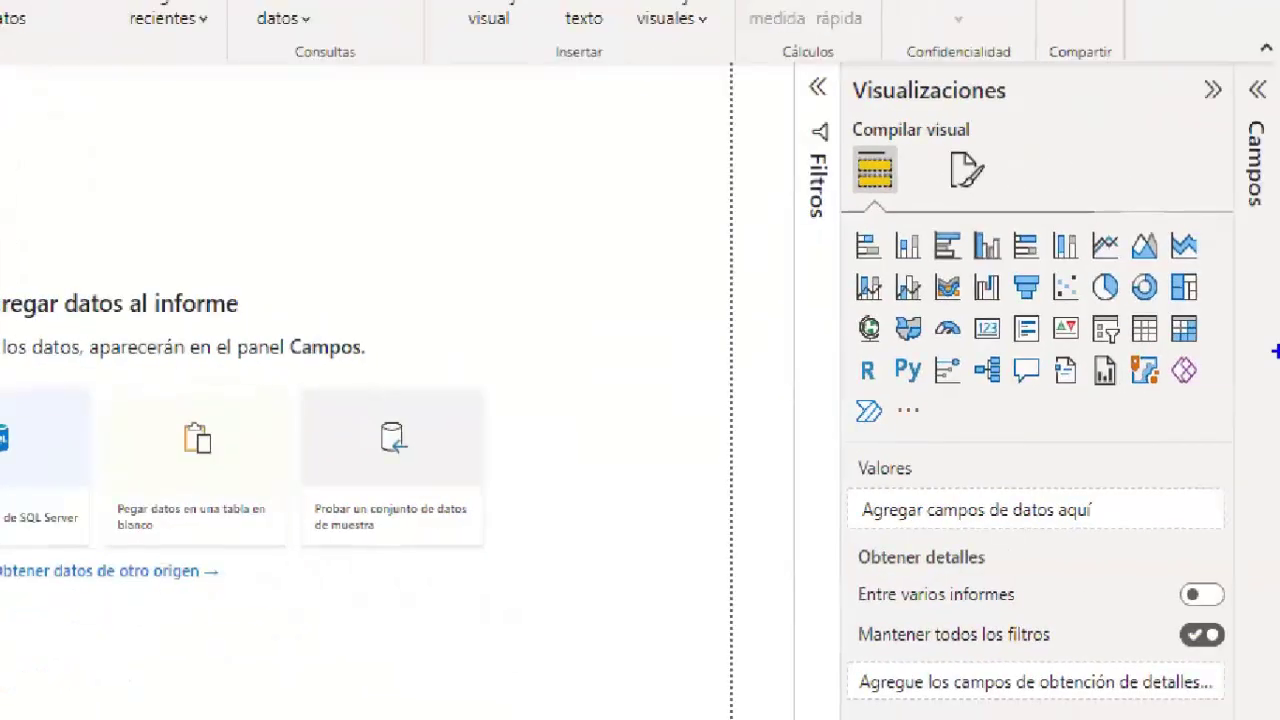
drag(839, 137, 903, 207)
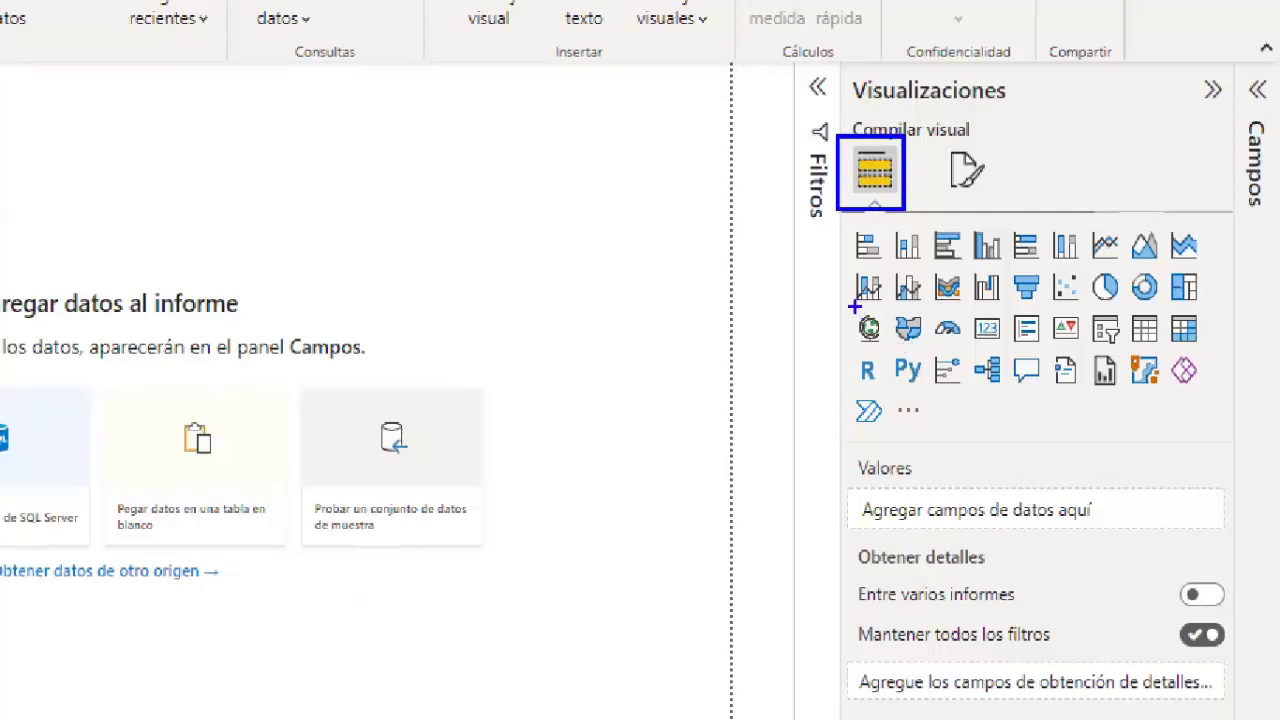
drag(851, 248, 793, 284)
mouse_move(913, 223)
mouse_down()
mouse_move(934, 186)
mouse_move(1002, 205)
mouse_up()
mouse_move(1103, 221)
mouse_down()
mouse_move(1128, 197)
mouse_move(1196, 194)
mouse_up()
drag(791, 315, 850, 291)
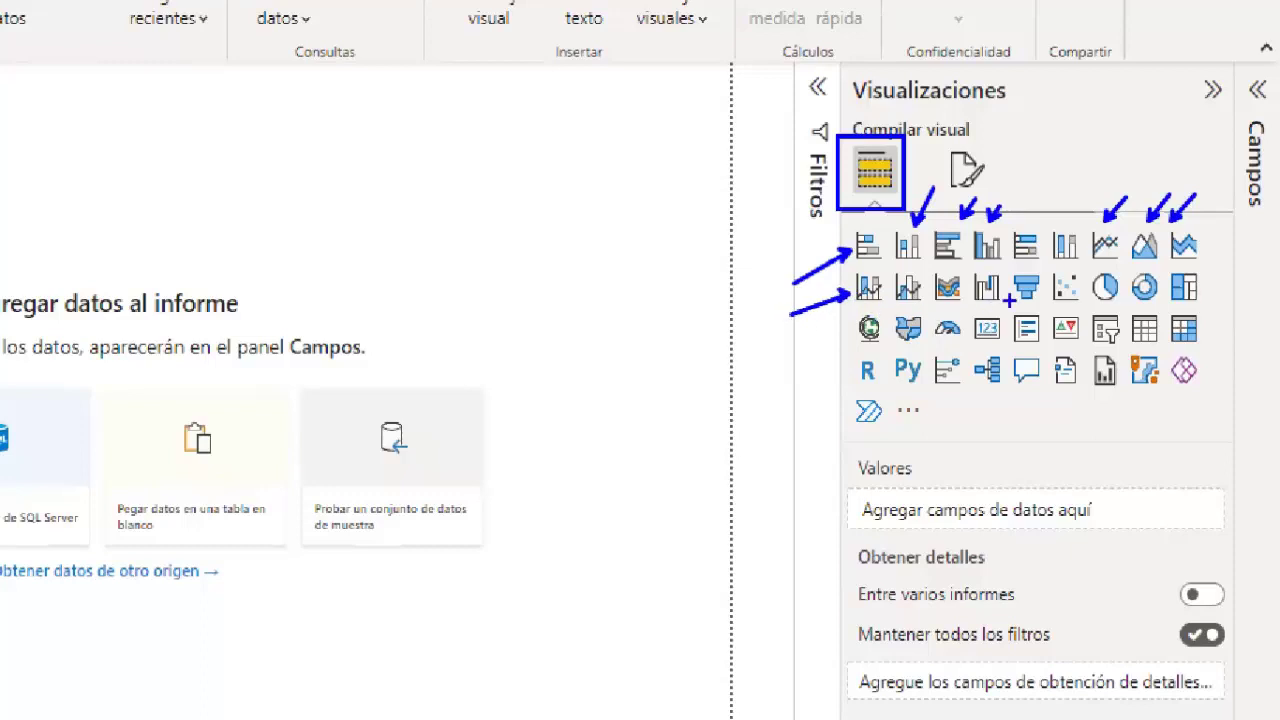
mouse_move(1013, 306)
mouse_down()
mouse_move(999, 290)
mouse_move(1033, 299)
mouse_up()
drag(1088, 262, 1076, 280)
drag(1137, 249, 1115, 275)
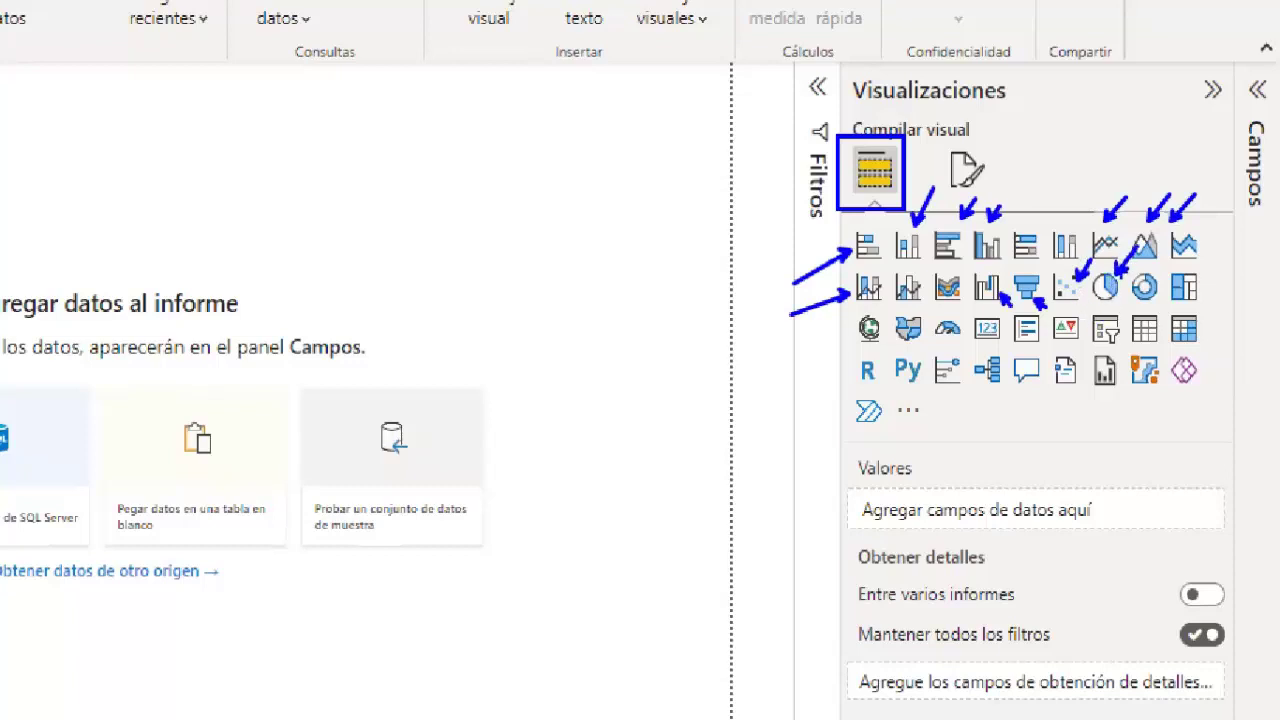
drag(1038, 283, 1040, 306)
key(ctrl+z)
drag(1172, 250, 1152, 272)
drag(1224, 309, 1203, 289)
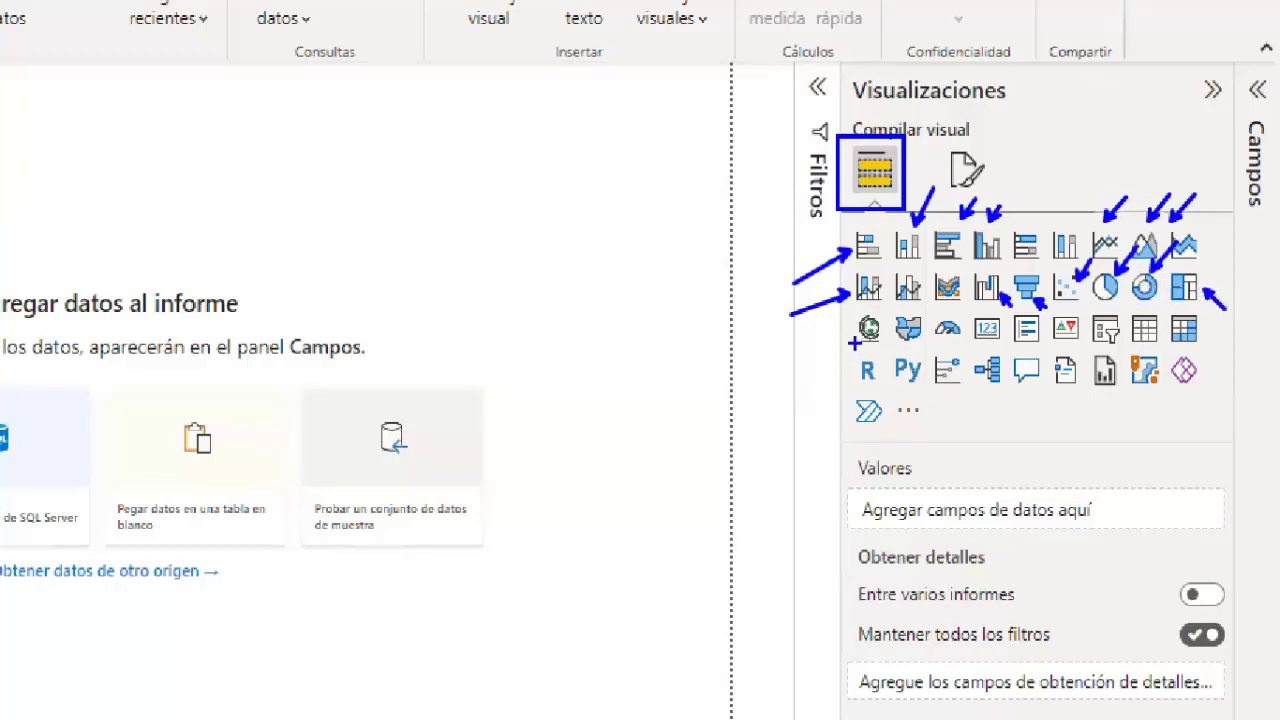
Annotate the remaining rows of visual type icons in the Visualizaciones pane
drag(845, 356, 858, 340)
mouse_move(932, 353)
mouse_down()
mouse_move(917, 343)
mouse_move(951, 322)
mouse_up()
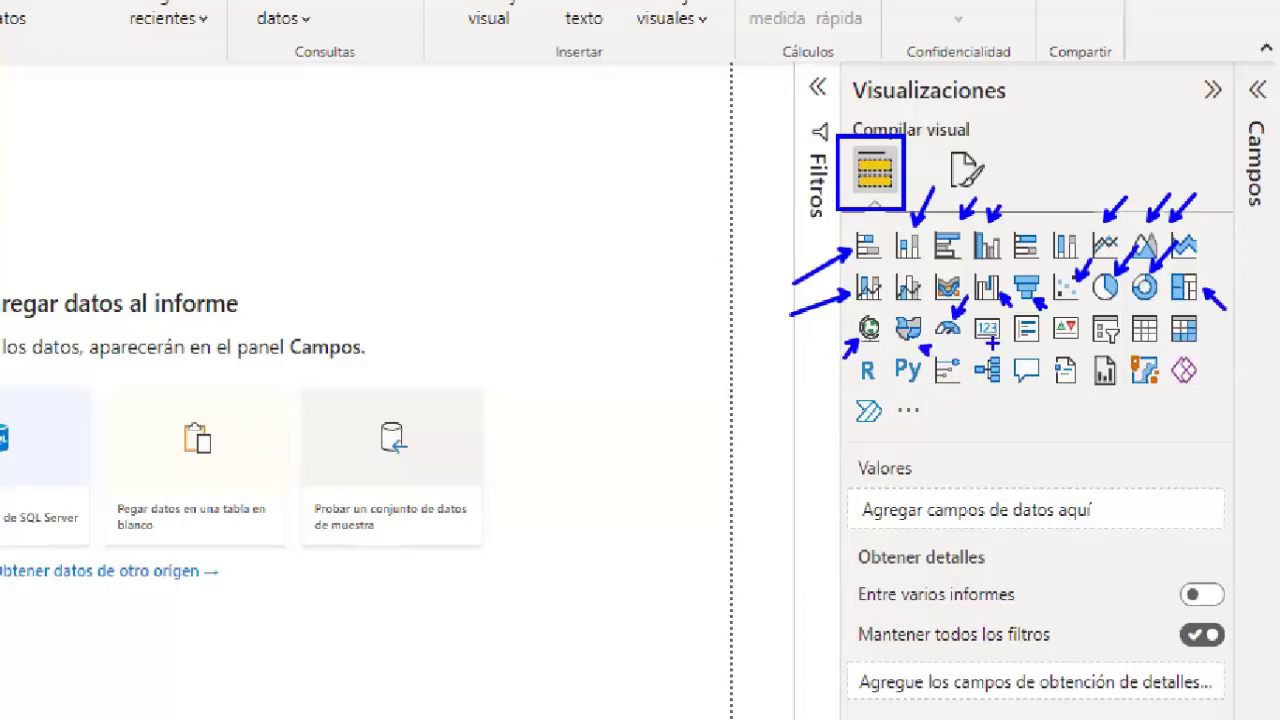
drag(960, 347, 1020, 332)
drag(1092, 351, 1078, 337)
mouse_move(1124, 299)
mouse_down()
mouse_move(1109, 321)
mouse_move(1139, 325)
mouse_up()
drag(1216, 344, 1198, 335)
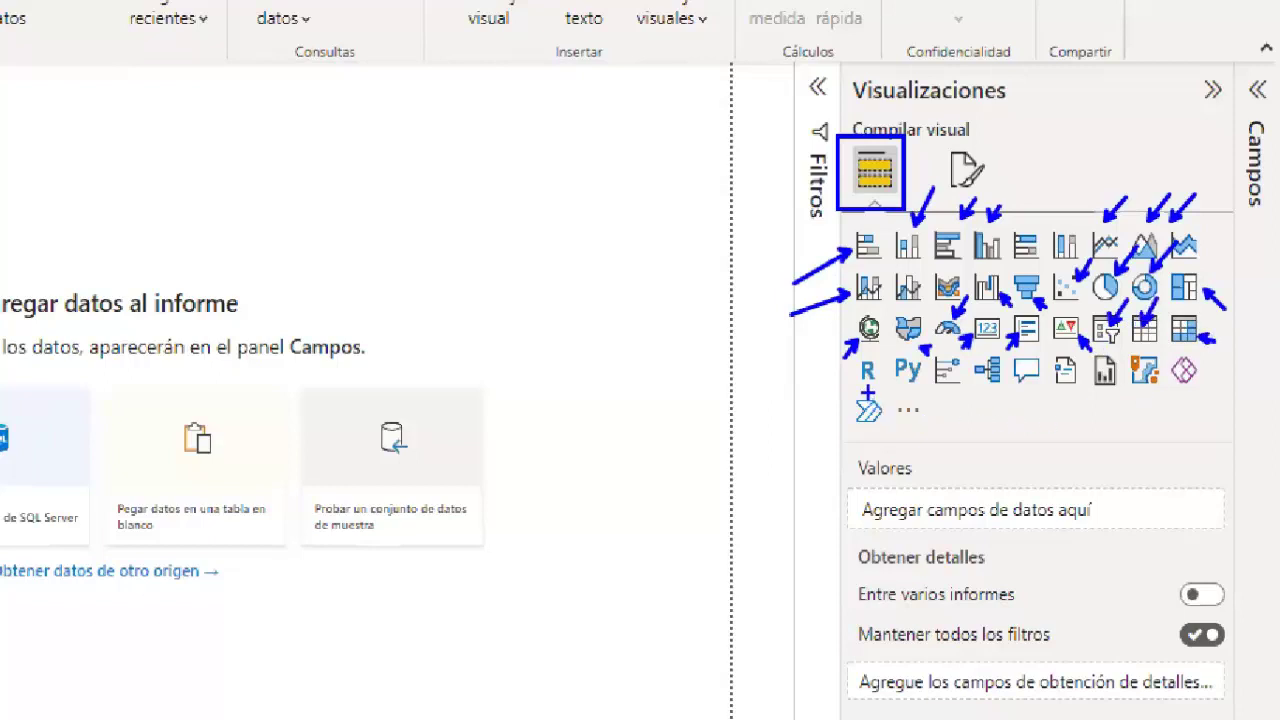
drag(862, 394, 860, 382)
drag(921, 425, 909, 386)
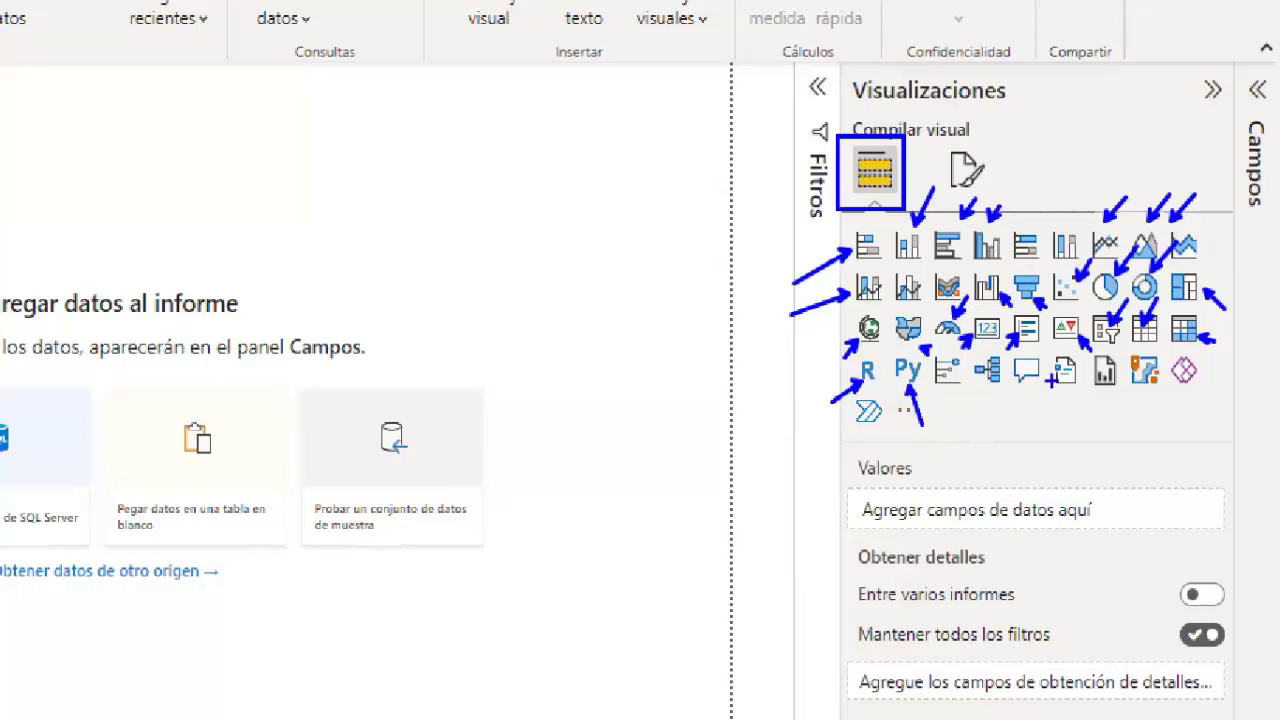
mouse_move(1038, 420)
mouse_down()
mouse_move(1032, 392)
mouse_move(1073, 395)
mouse_up()
drag(1168, 351, 1203, 393)
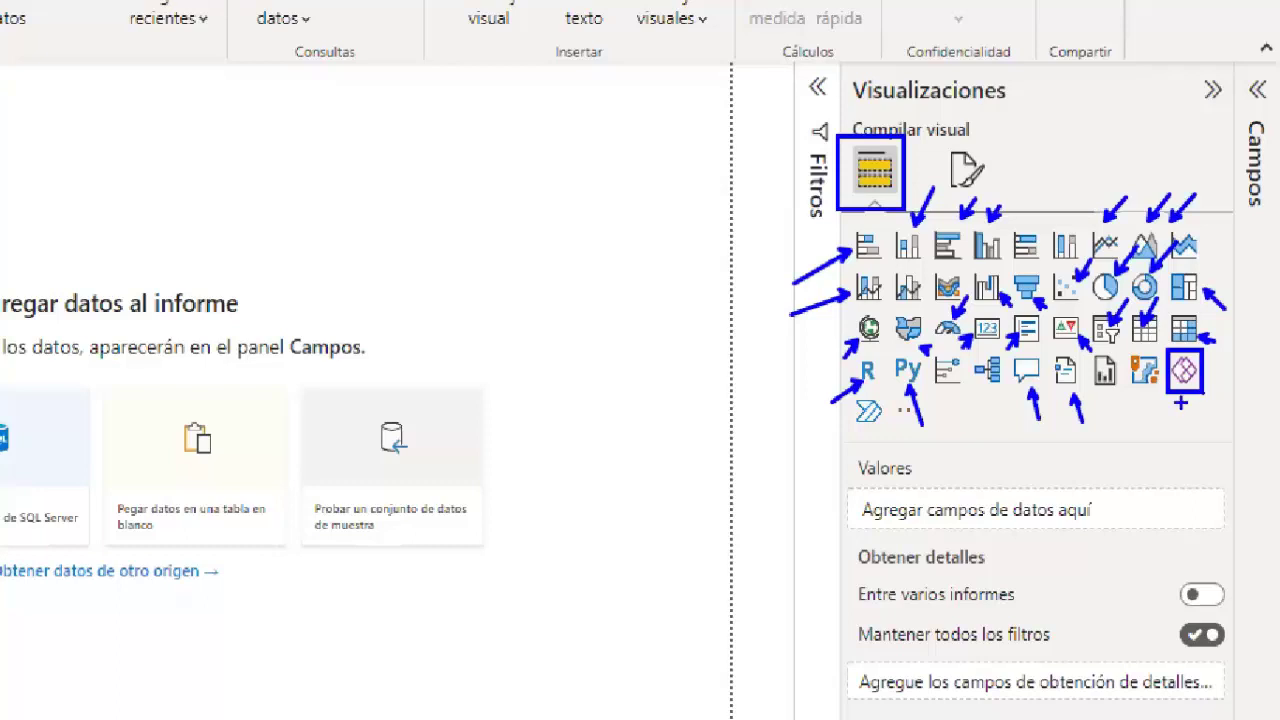
drag(848, 392, 888, 435)
drag(822, 398, 832, 403)
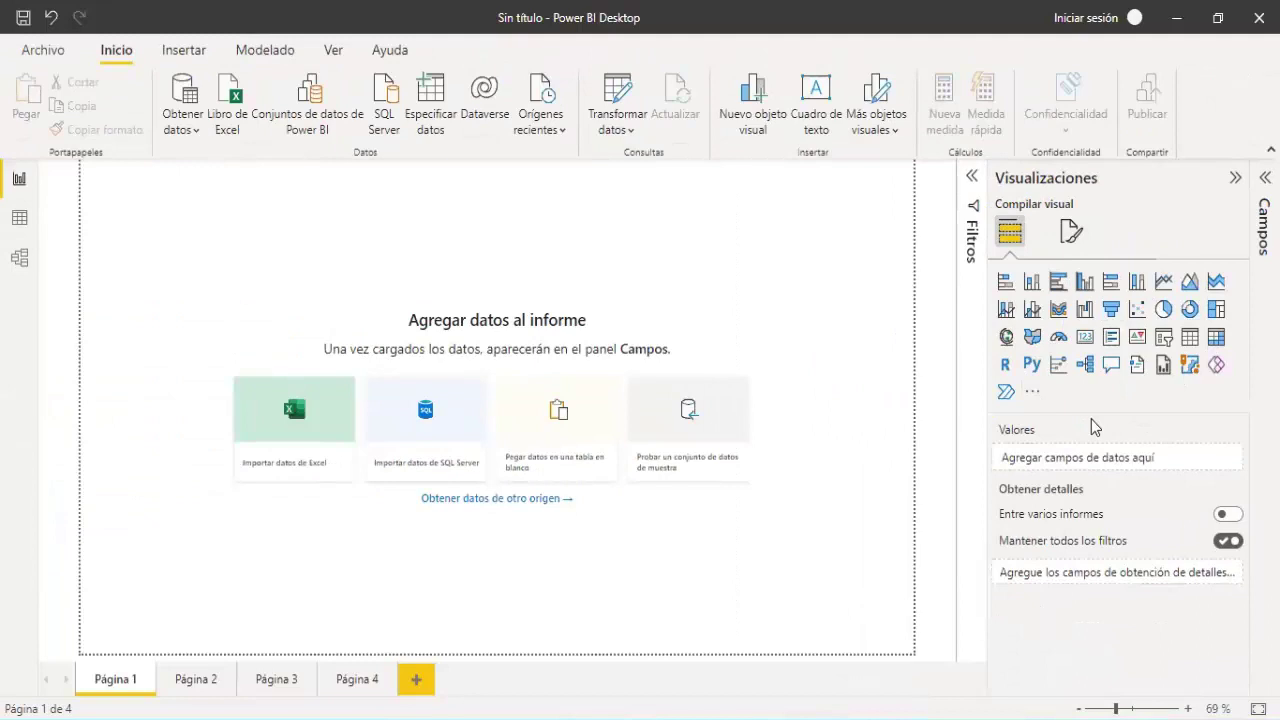
click(1032, 393)
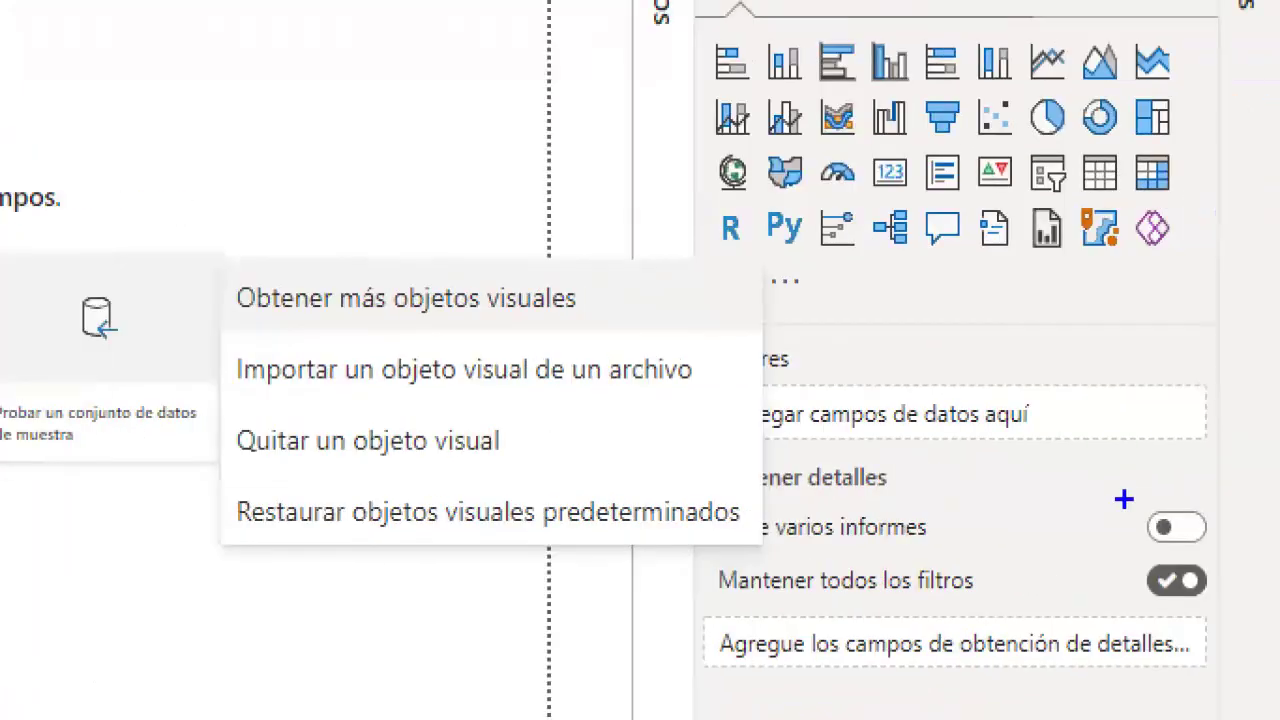
drag(213, 344, 731, 392)
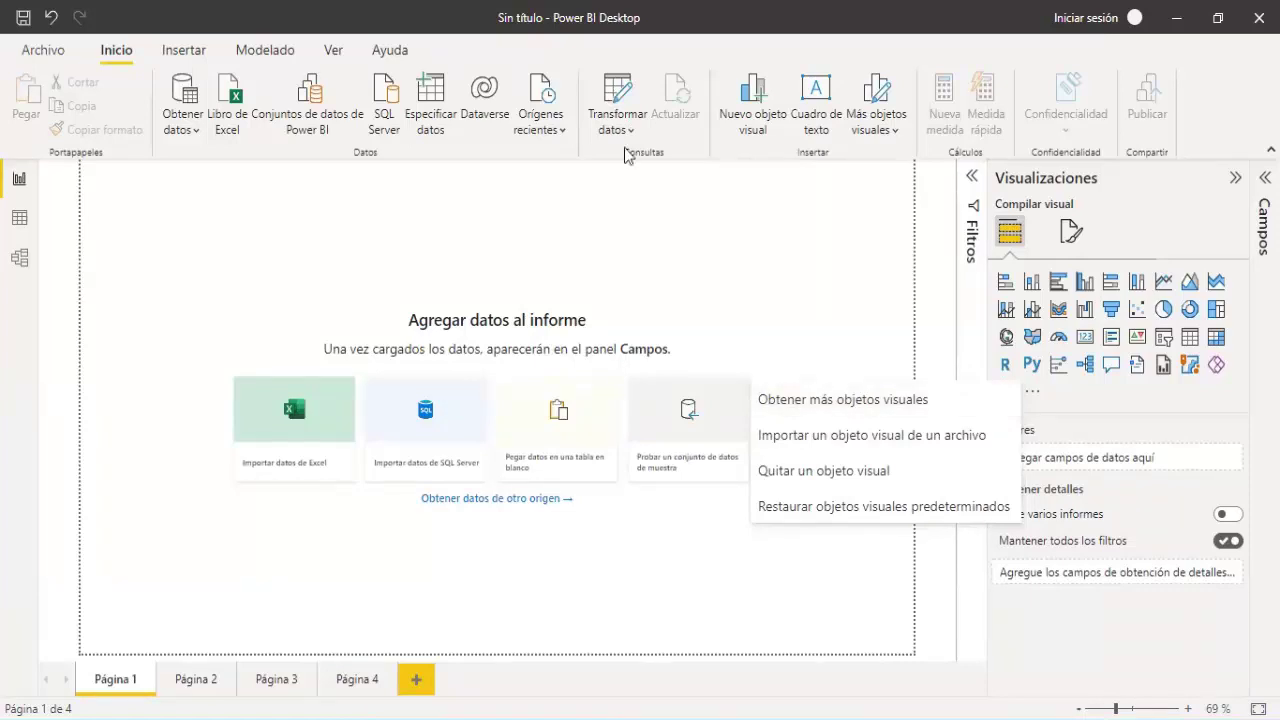
click(1087, 409)
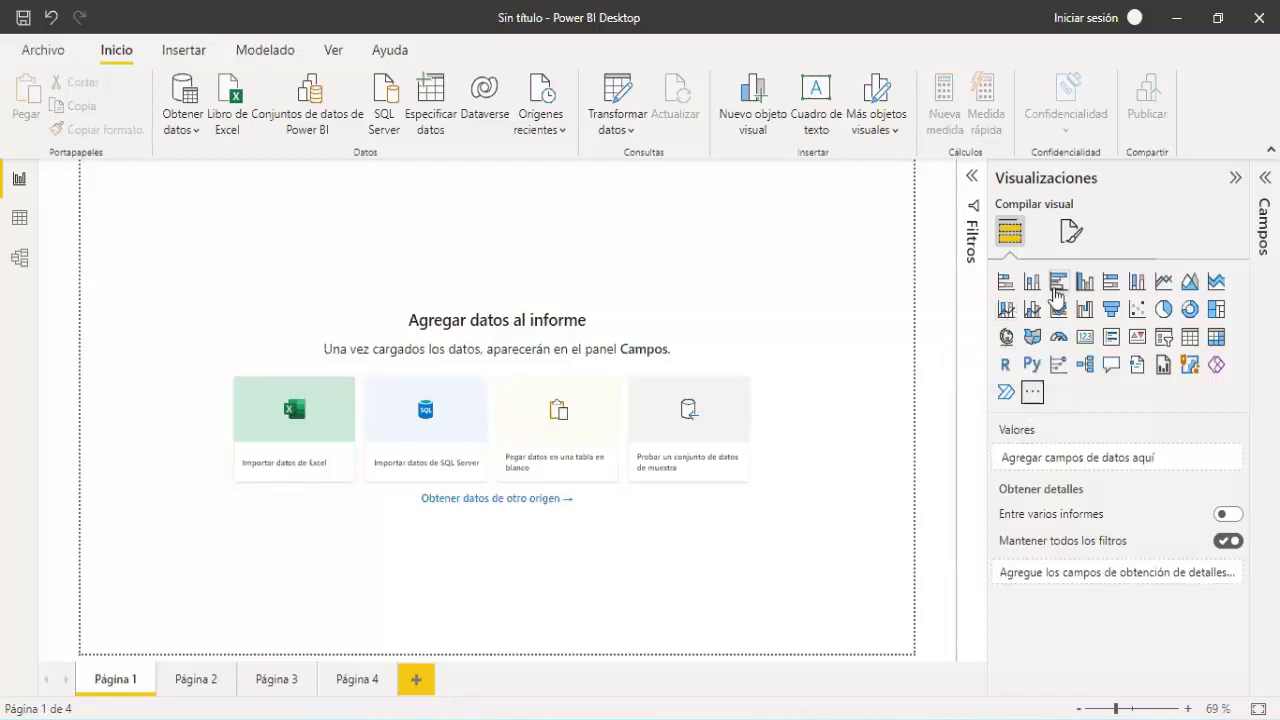
Insert a clustered bar chart placeholder and drag it to the upper right of Página 1
click(1060, 287)
drag(229, 287, 760, 368)
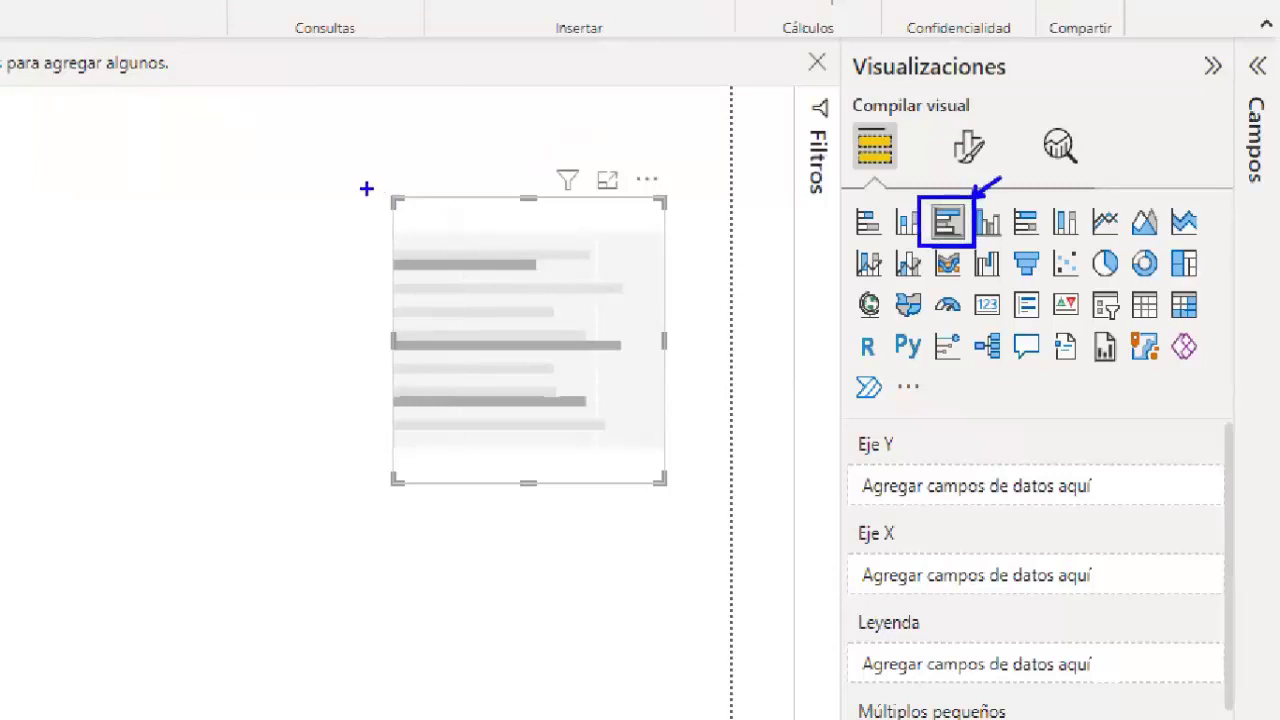
drag(366, 188, 668, 493)
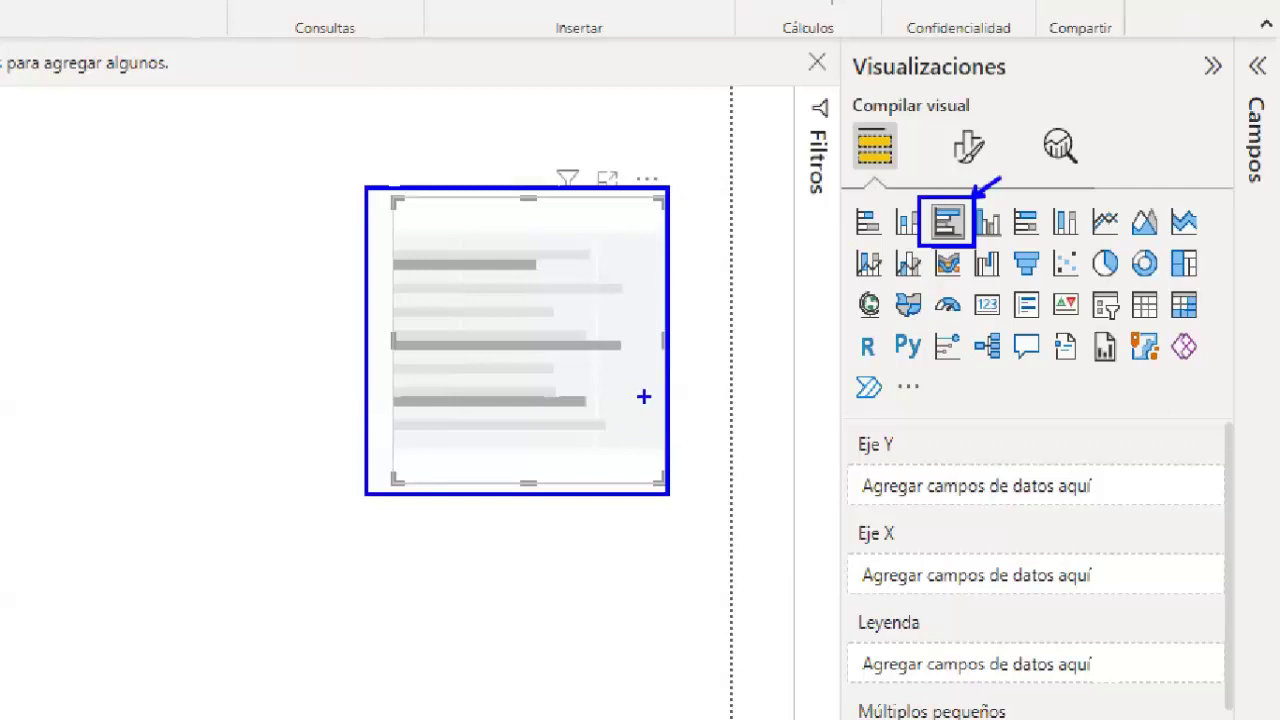
drag(643, 397, 818, 496)
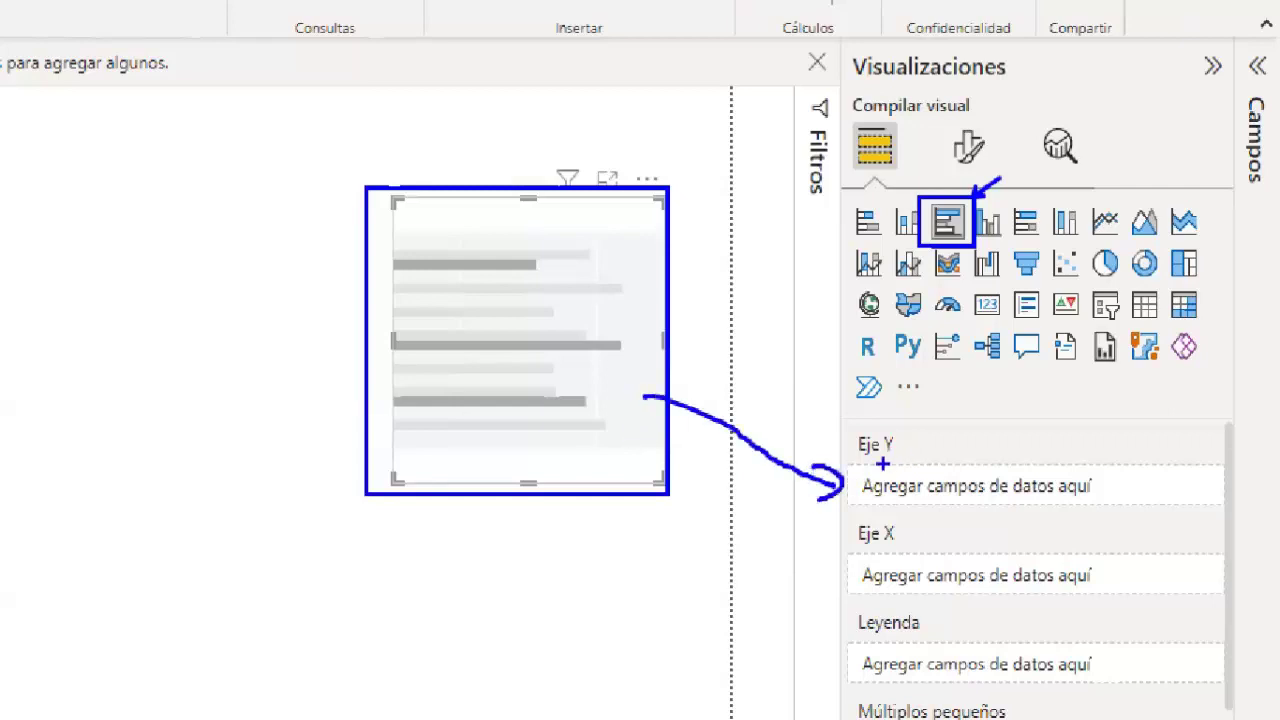
drag(866, 462, 938, 496)
drag(993, 458, 952, 483)
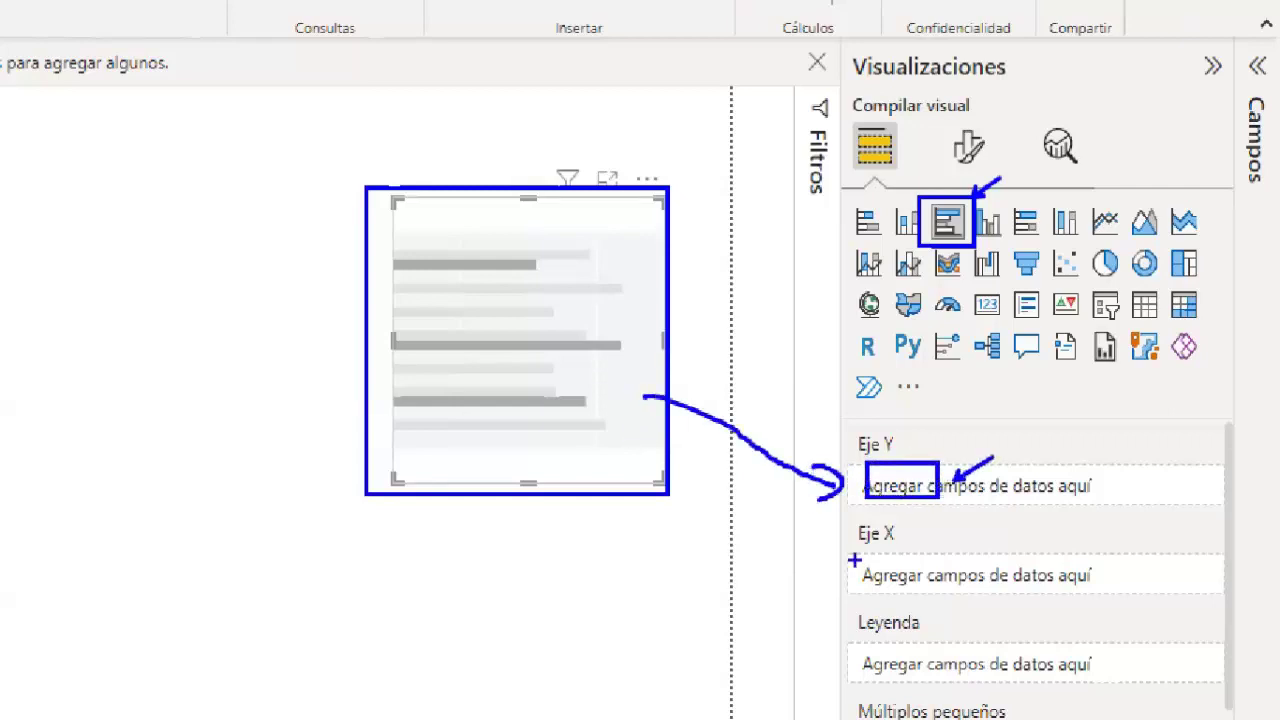
mouse_move(859, 559)
mouse_down()
mouse_move(942, 593)
mouse_move(987, 572)
mouse_up()
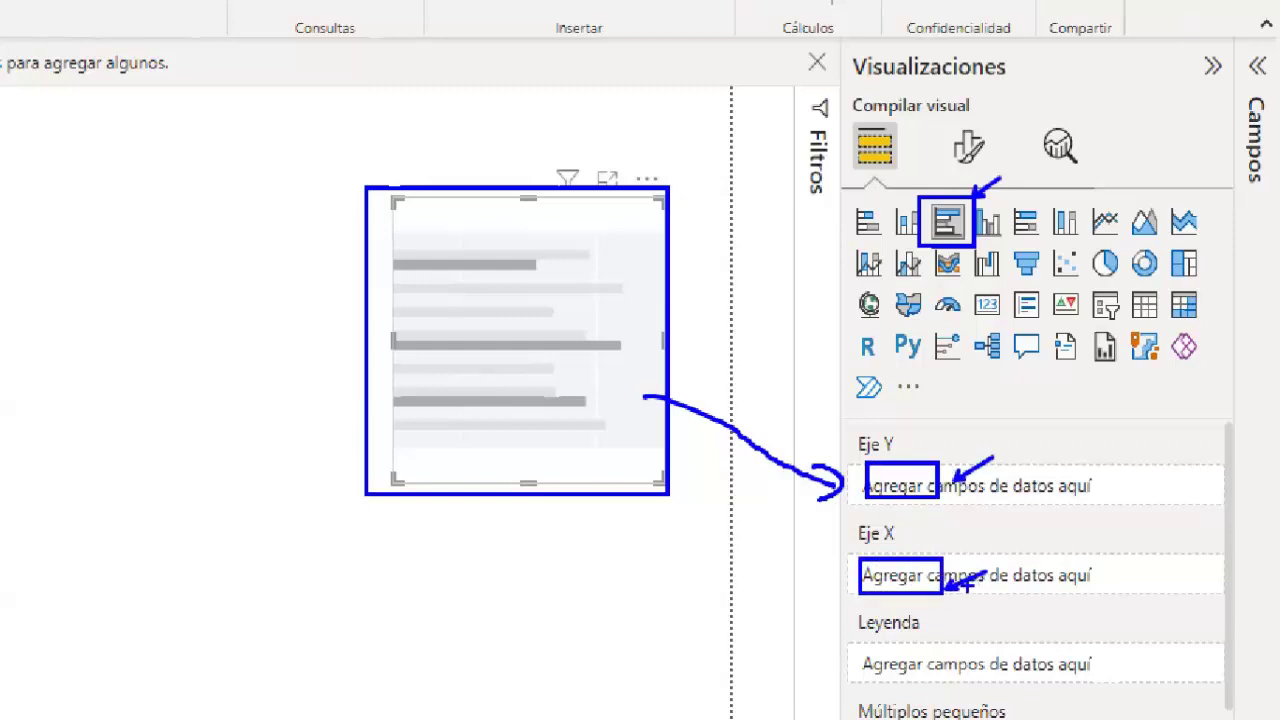
mouse_move(862, 636)
mouse_down()
mouse_move(912, 684)
mouse_move(985, 677)
mouse_up()
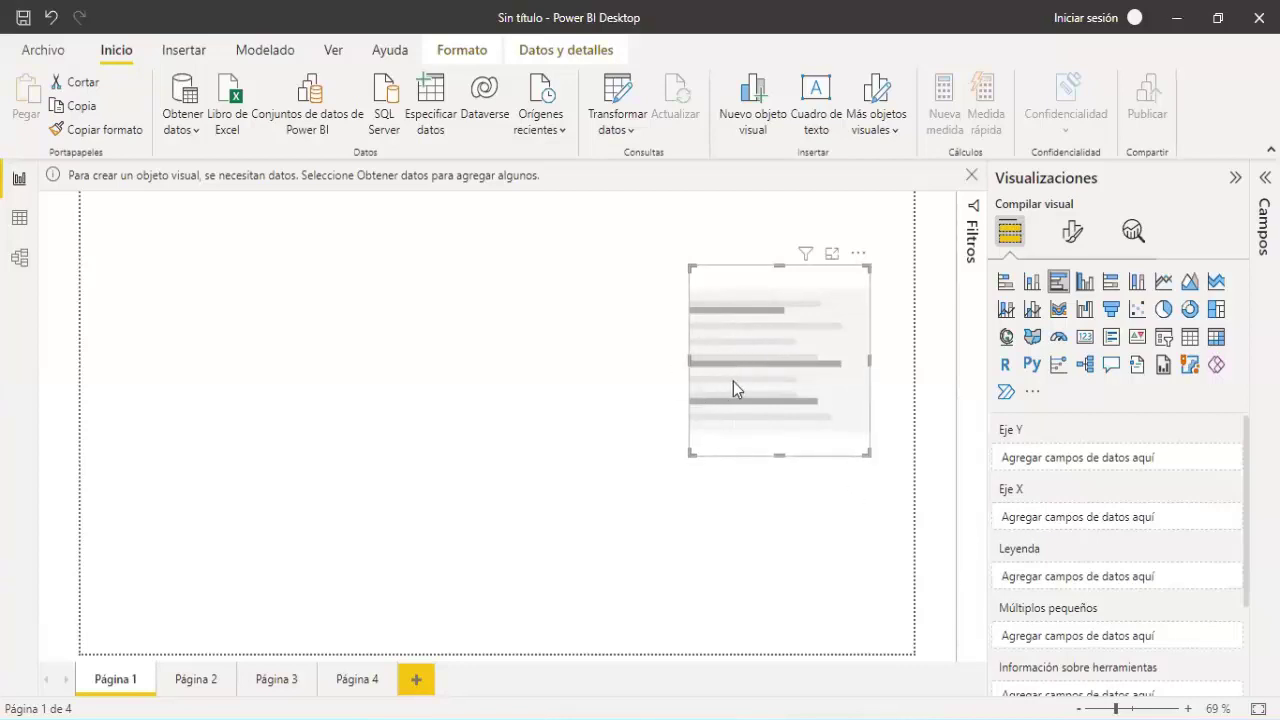
View the bar chart's Format visual and Analytics tabs, then nudge the chart left
click(1075, 235)
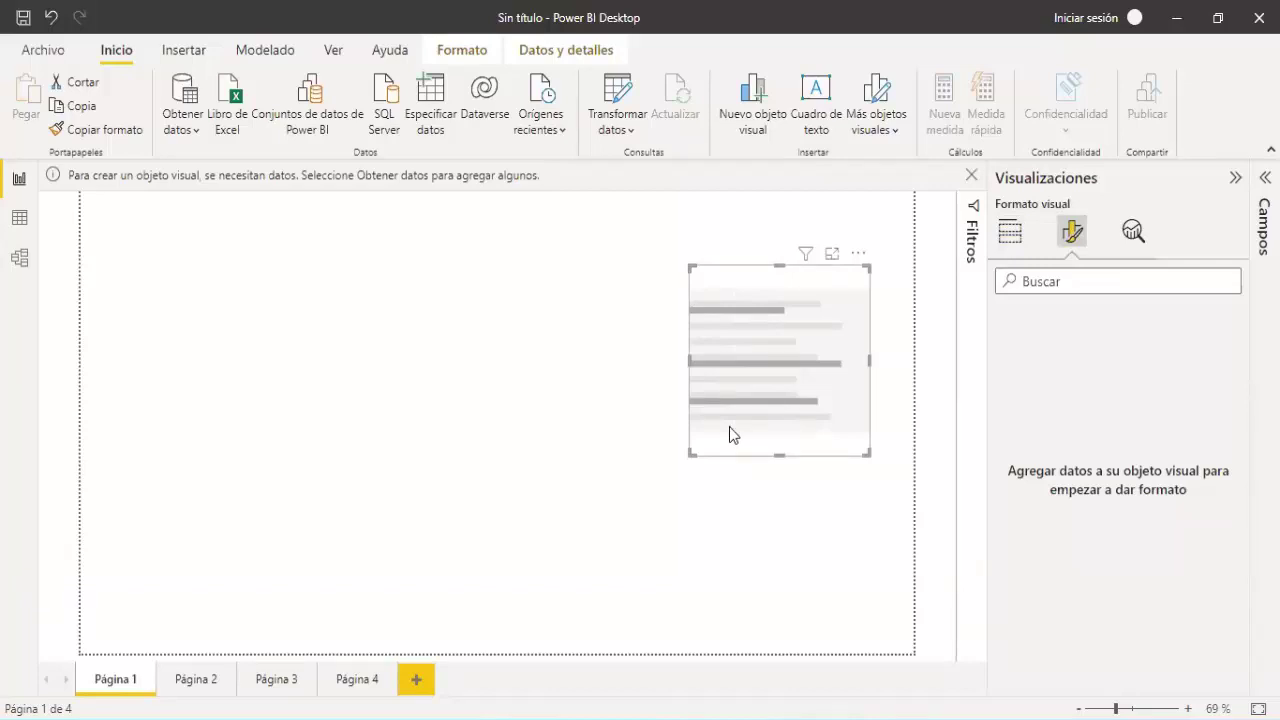
click(1132, 232)
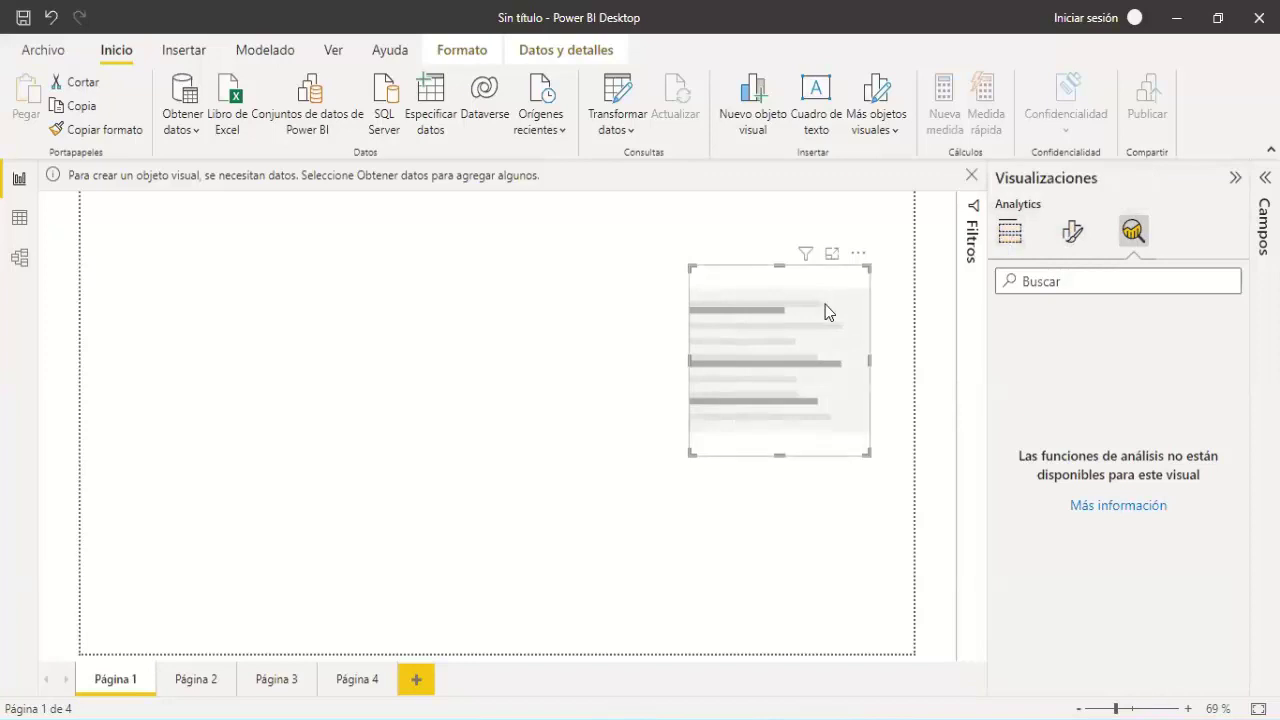
drag(825, 304, 745, 308)
Expand Fields, collapse Visualizaciones, delete the empty bar chart, and open File Explorer with Win+E
click(1264, 225)
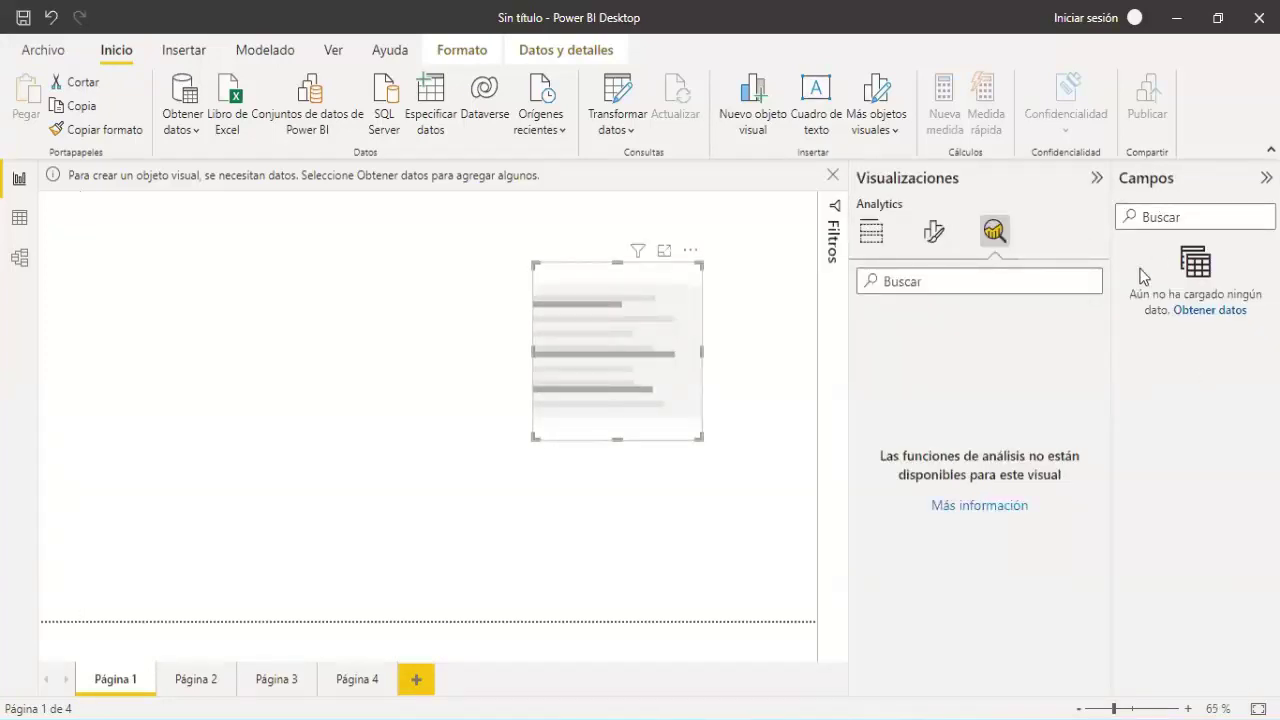
click(1097, 178)
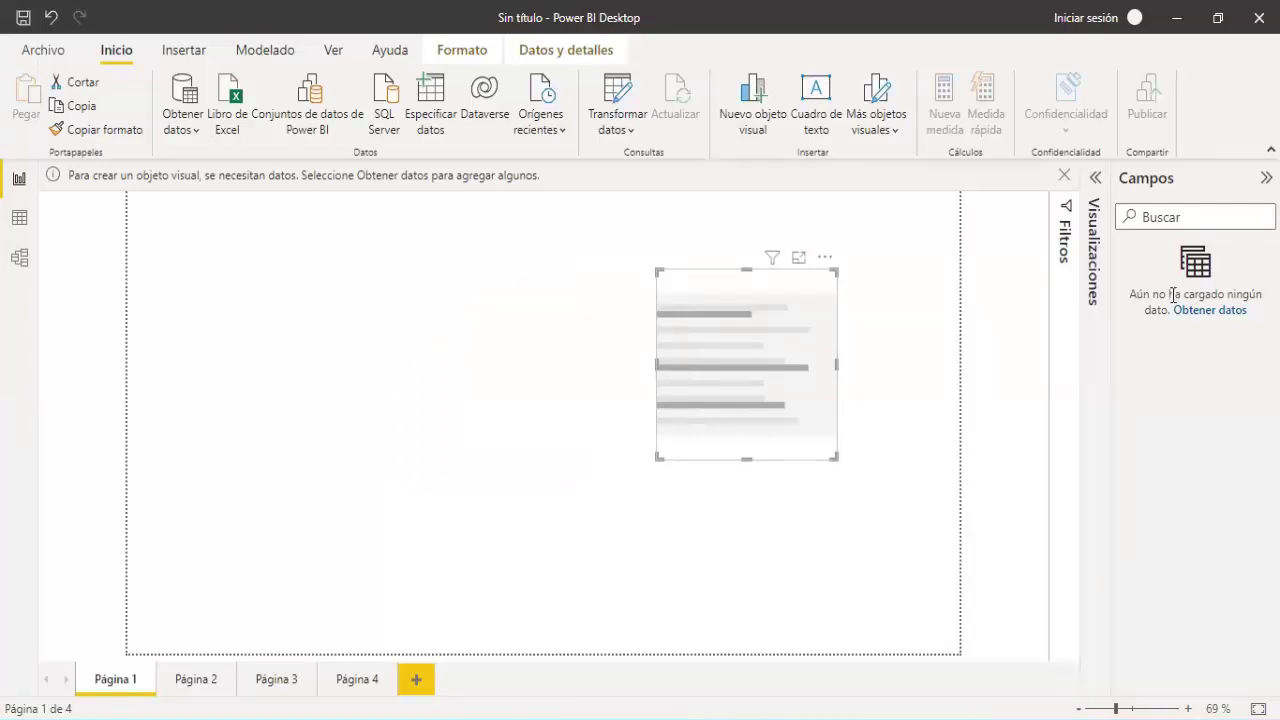
drag(727, 330, 770, 290)
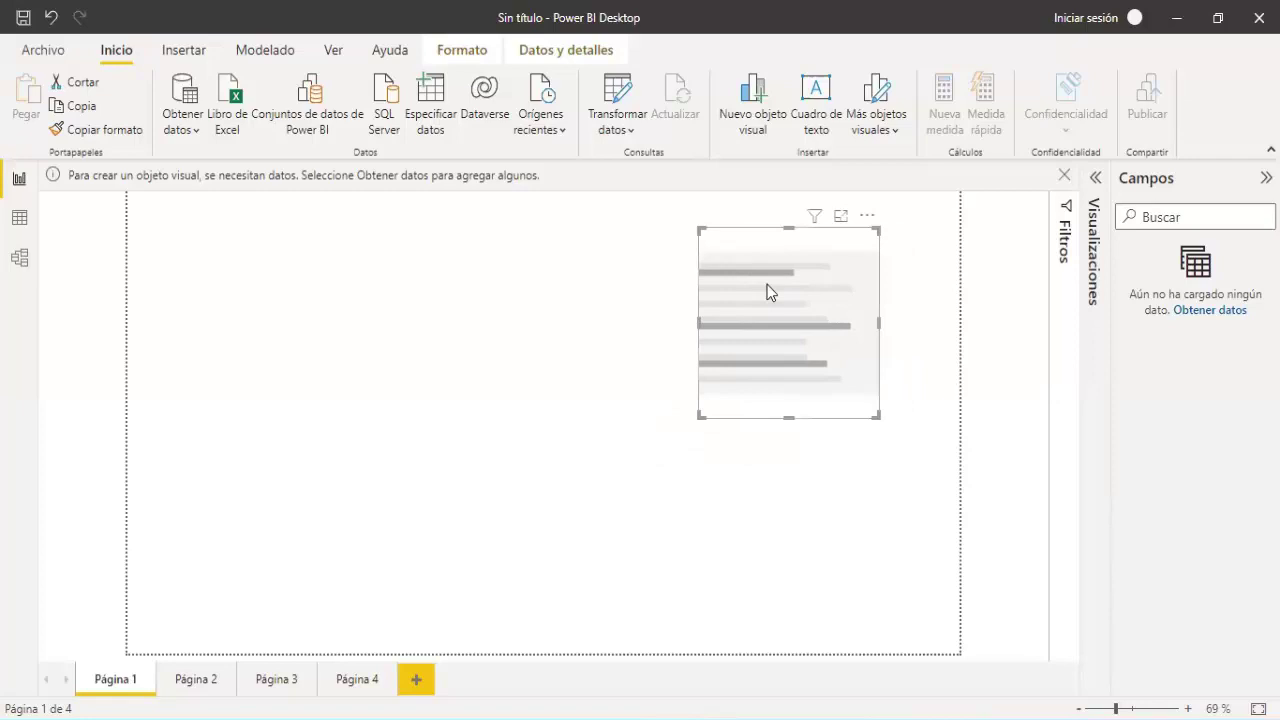
key(Delete)
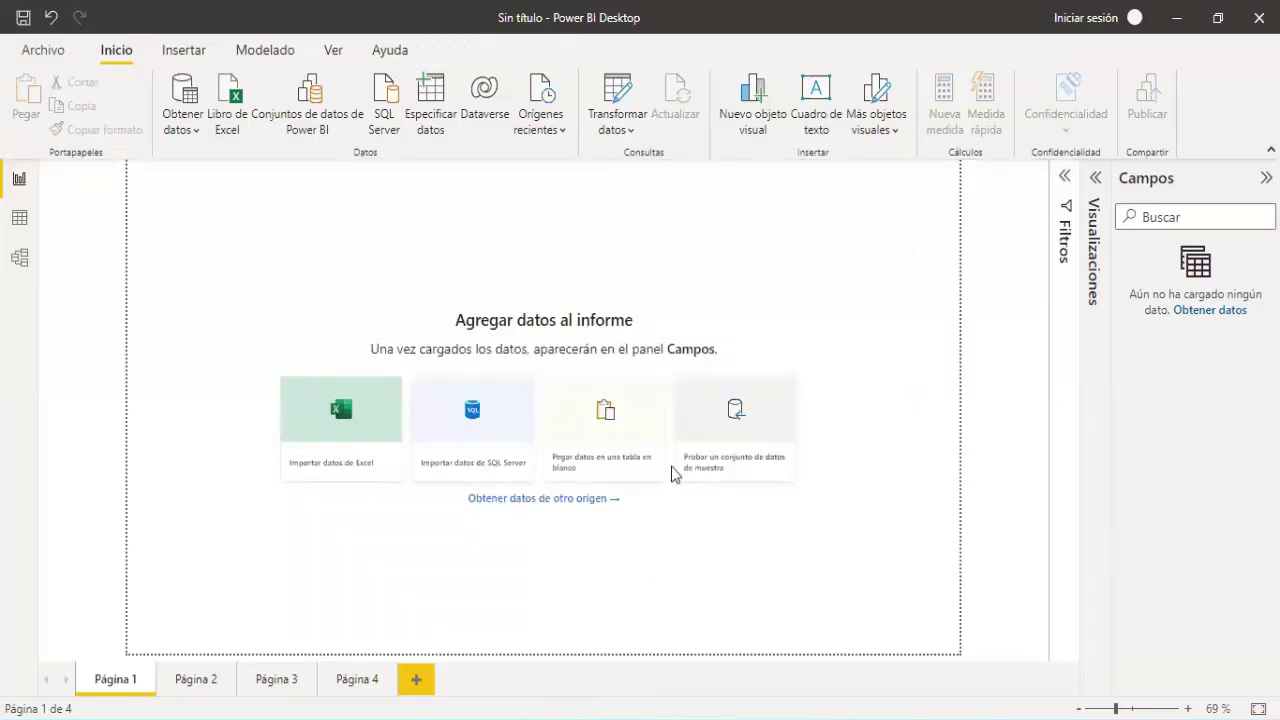
key(super+e)
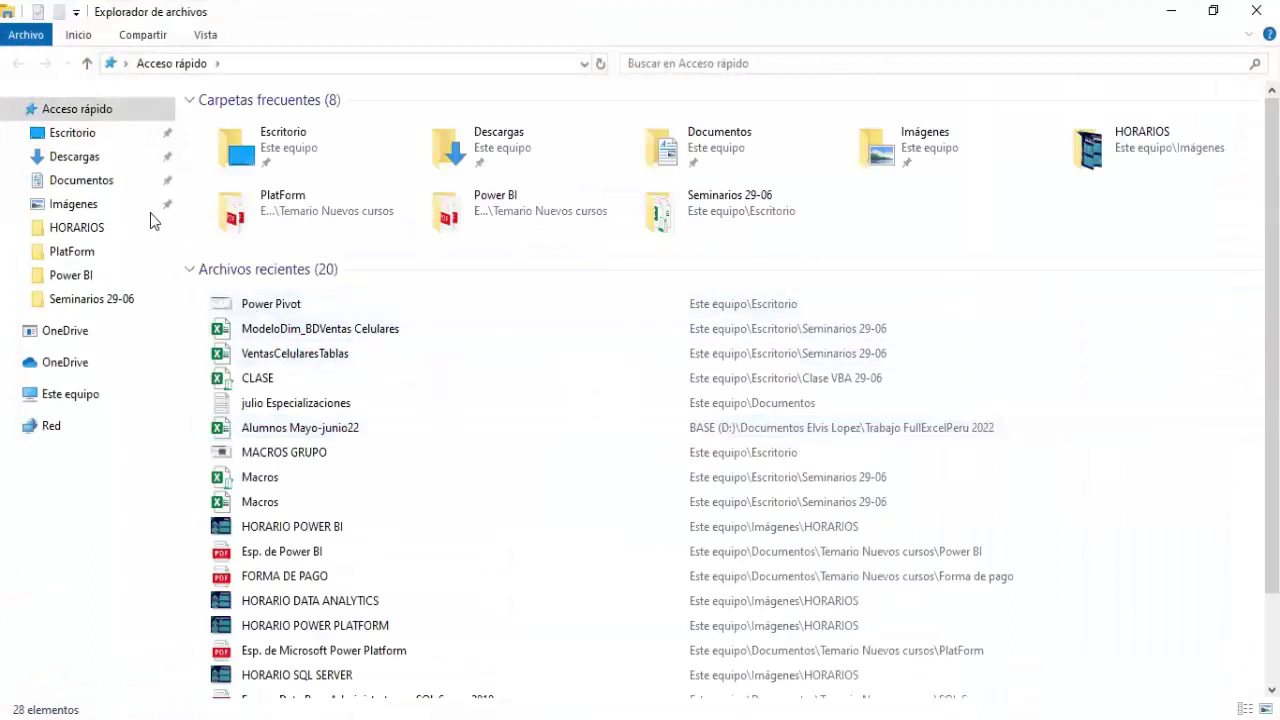
Go to Escritorio > Seminarios 29-06 and open the ReportedePedidosExcel workbook
click(103, 136)
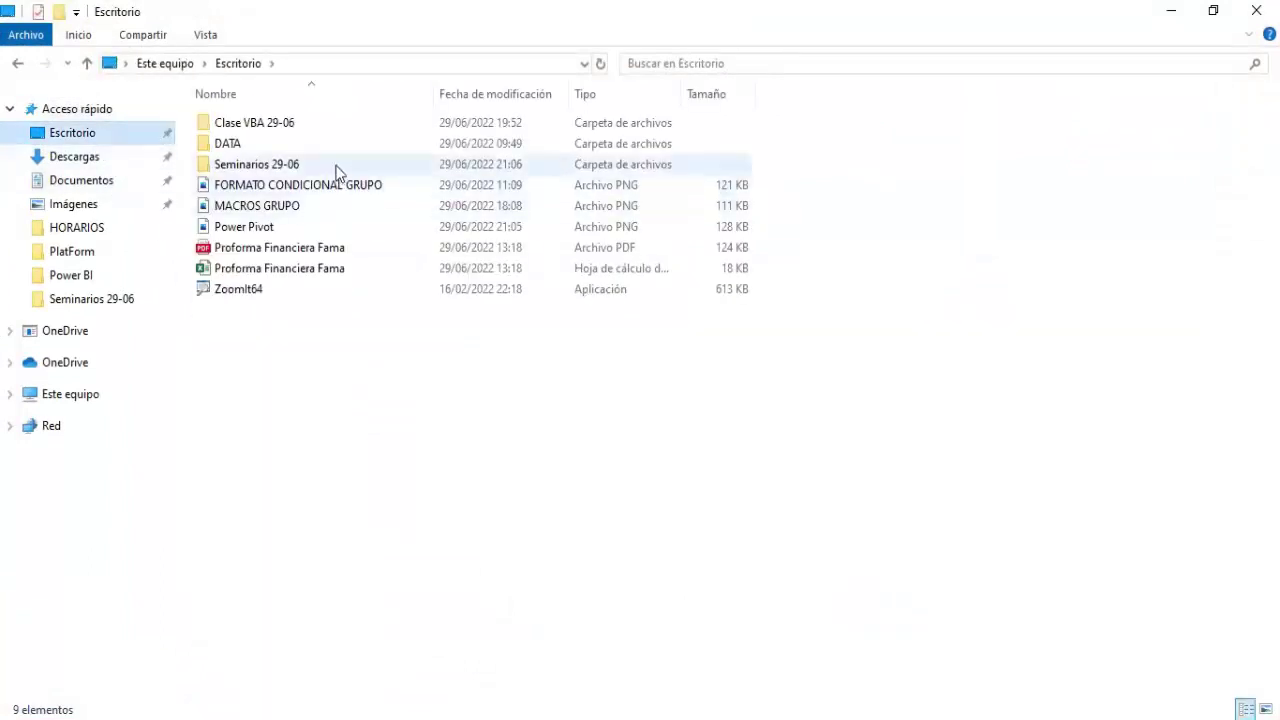
double_click(337, 166)
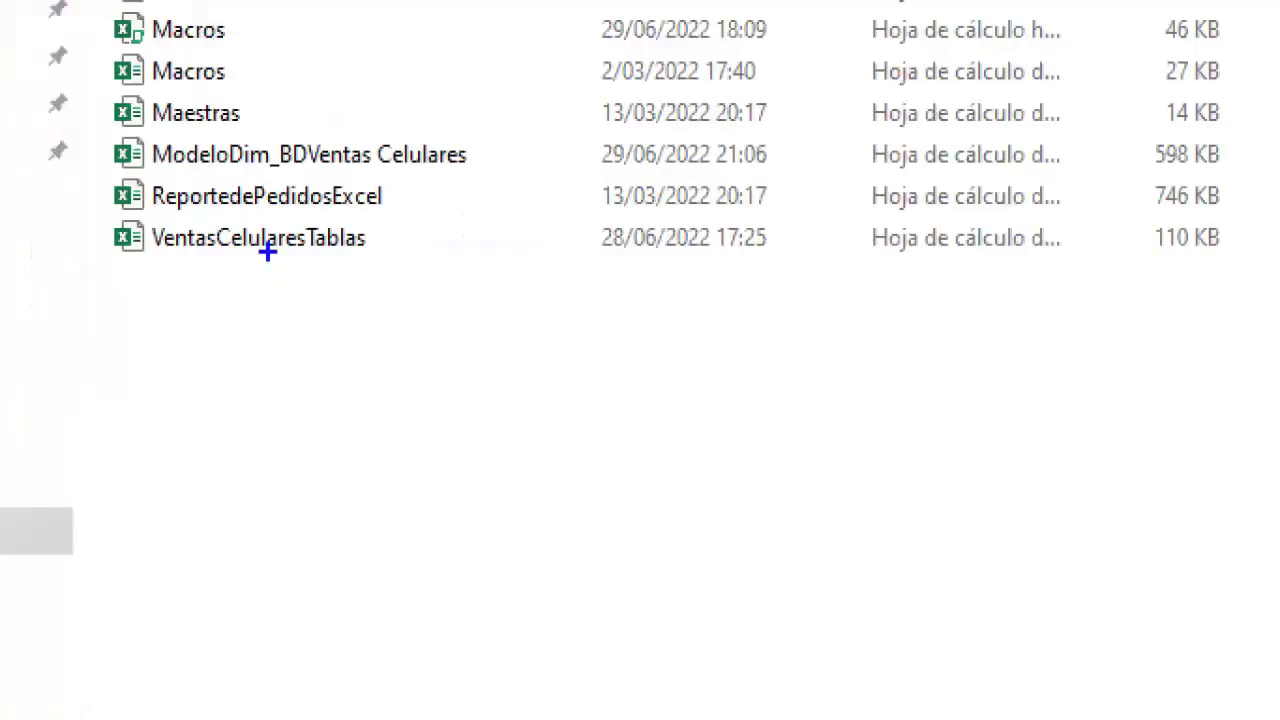
drag(179, 210, 354, 240)
drag(430, 202, 551, 322)
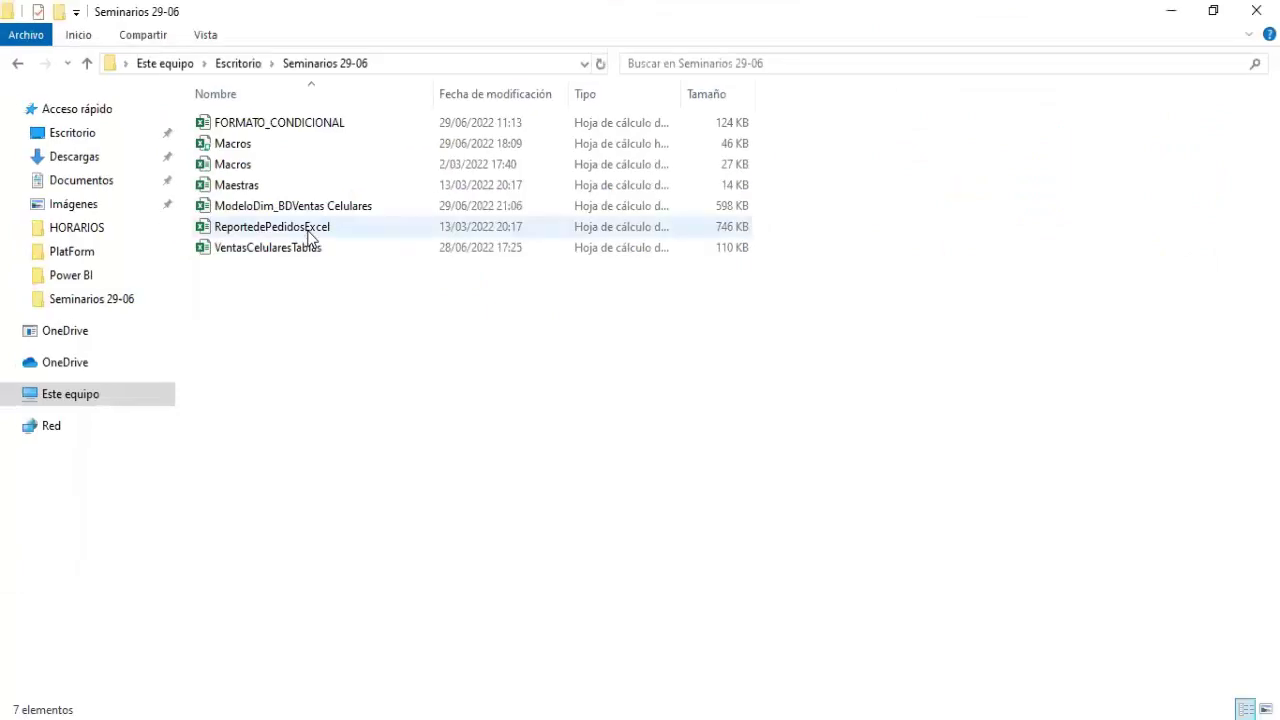
double_click(300, 226)
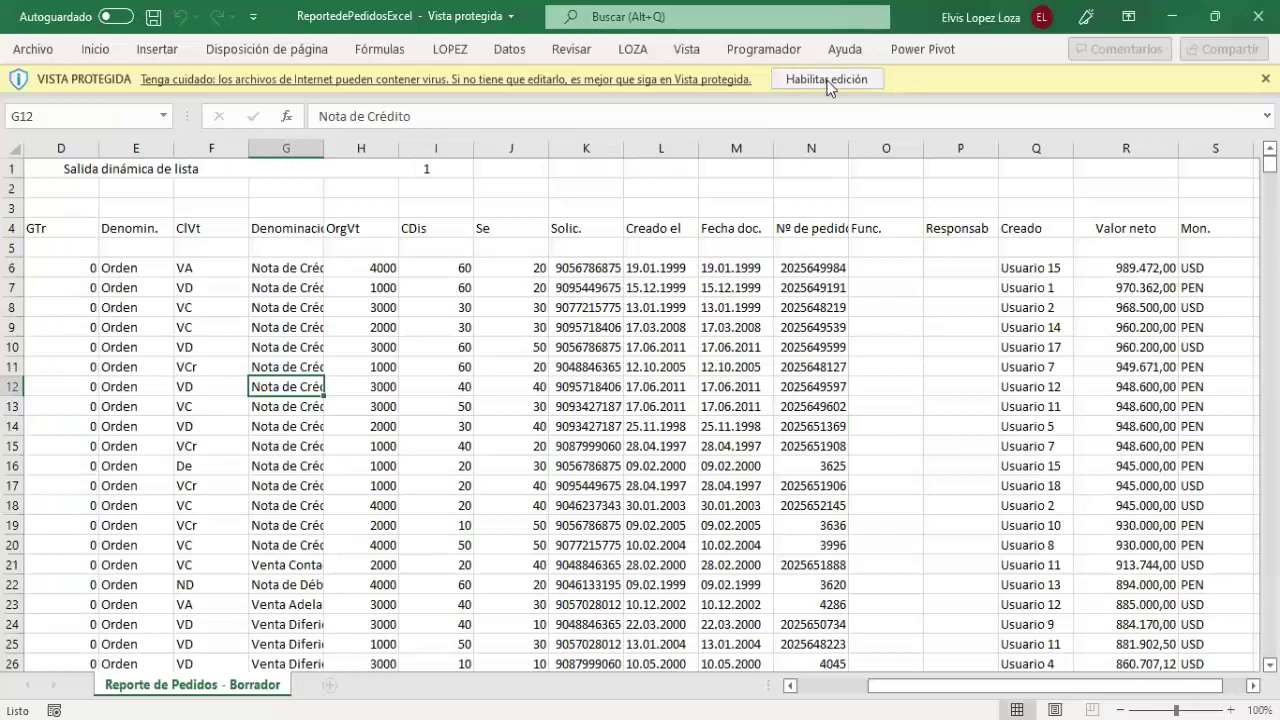
click(828, 87)
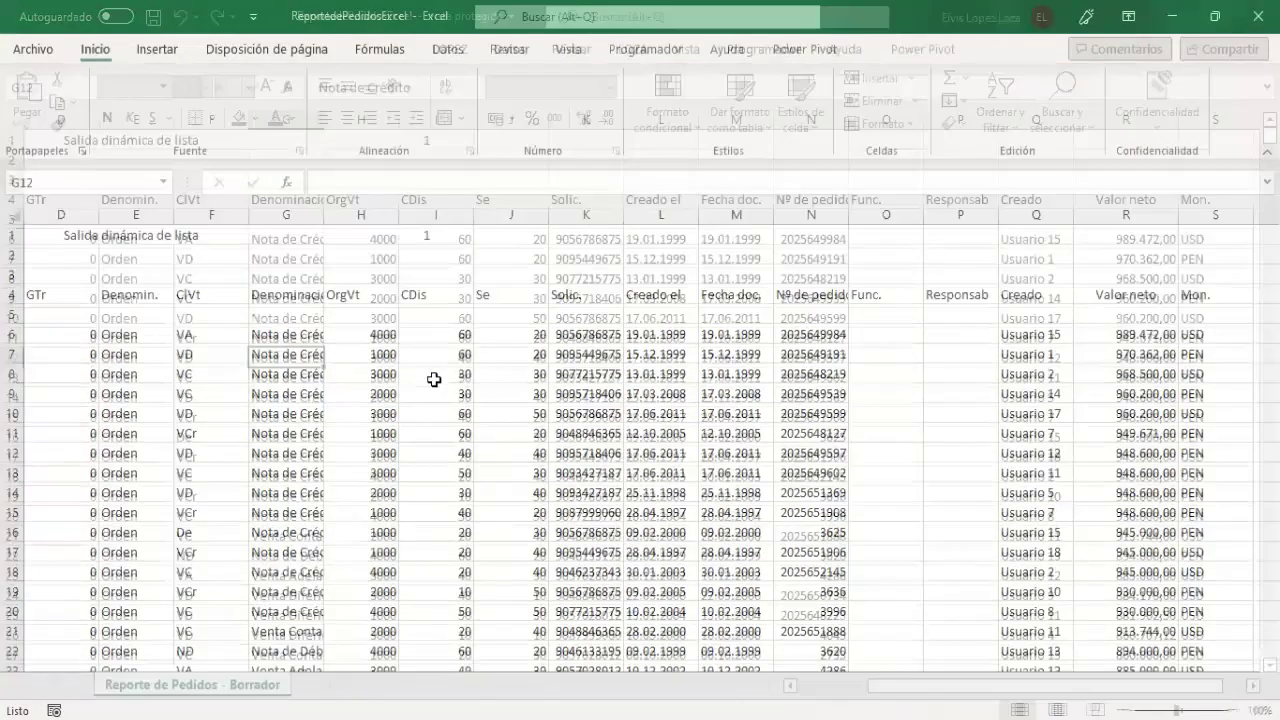
click(434, 379)
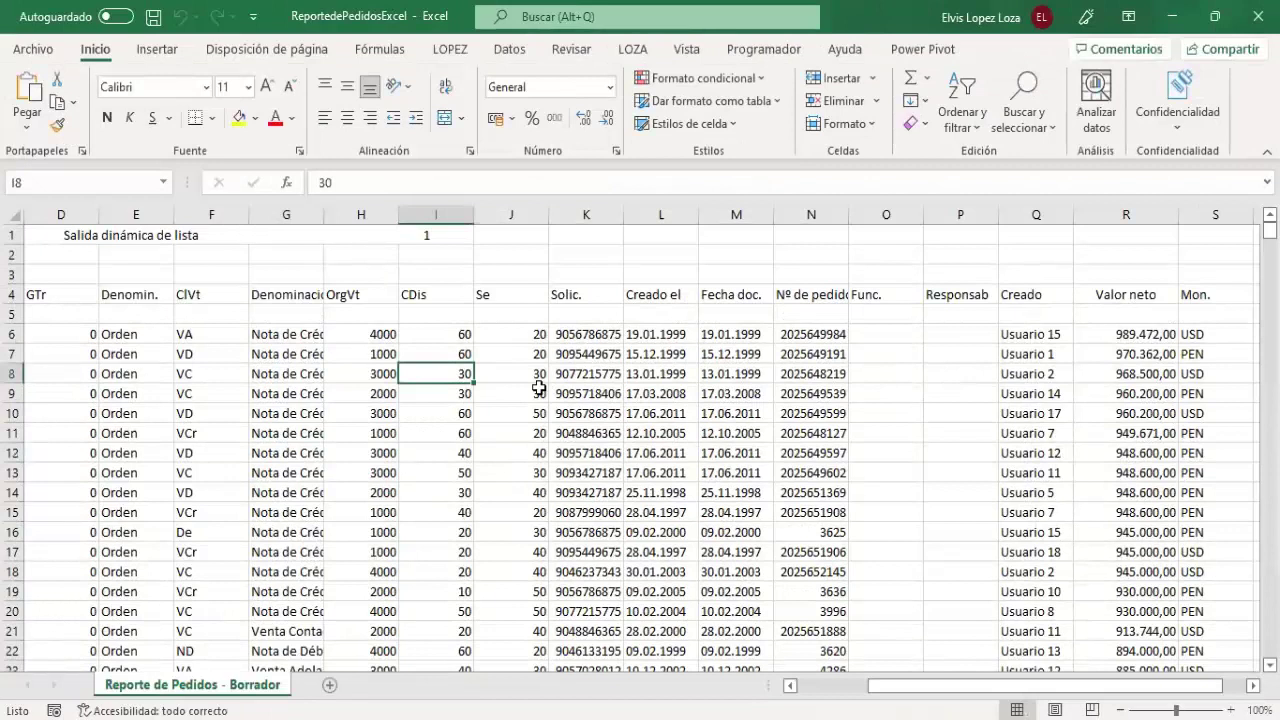
key(Left)
key(Left)
key(Left)
key(Left)
key(Left)
key(Left)
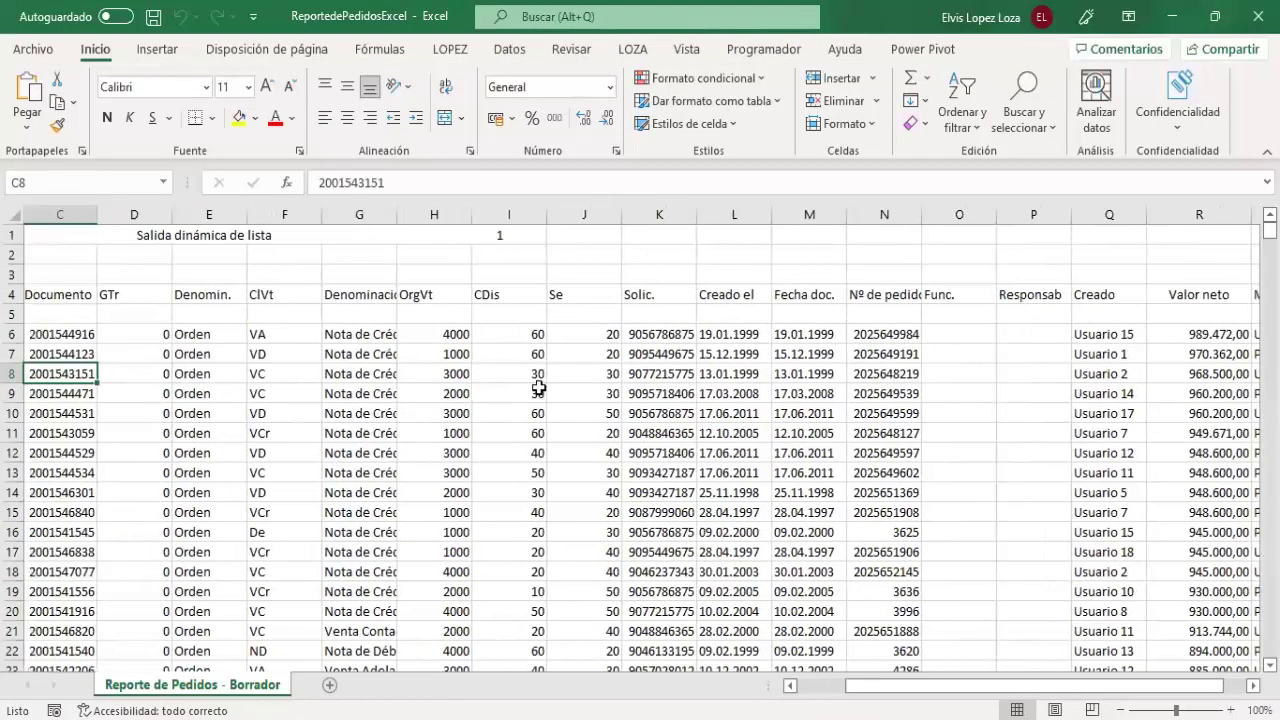
key(Left)
key(Left)
key(Right)
key(Right)
key(Right)
key(Right)
key(Right)
key(Right)
key(Right)
key(Right)
key(Right)
key(Left)
key(Left)
key(Right)
key(Right)
key(Right)
key(Right)
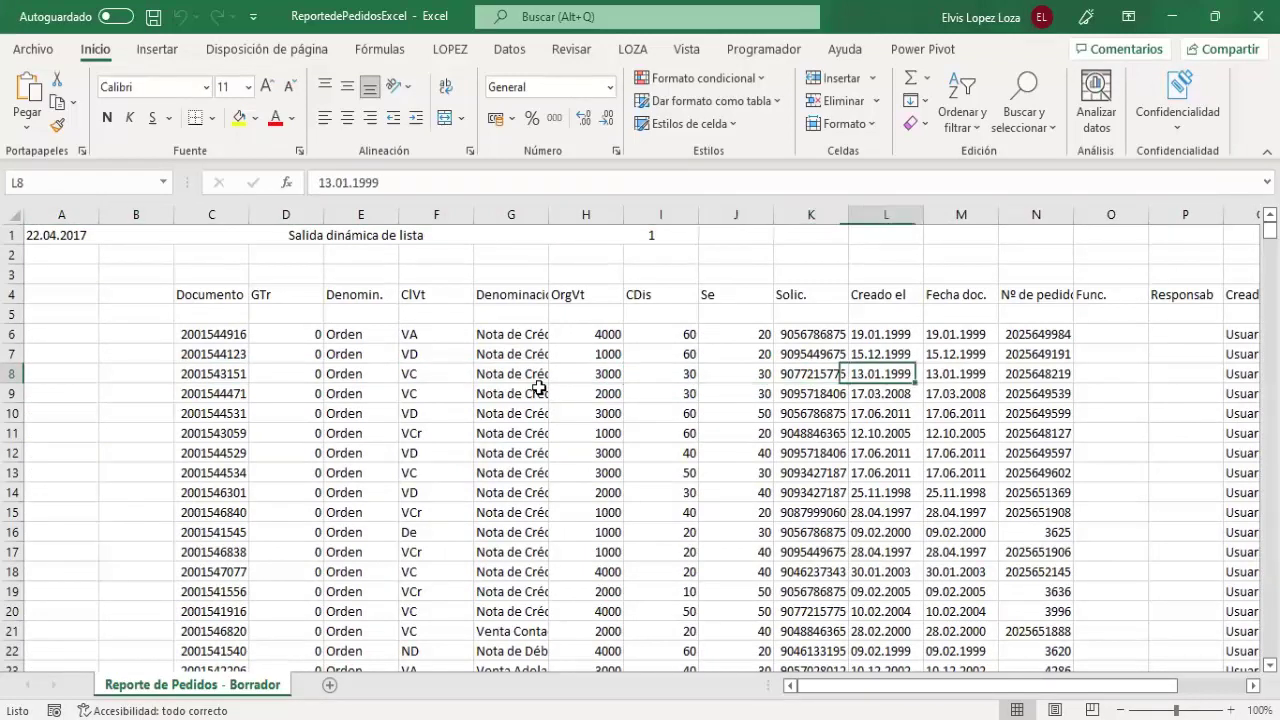
key(Right)
key(Right)
key(Right)
key(Right)
key(Right)
key(Right)
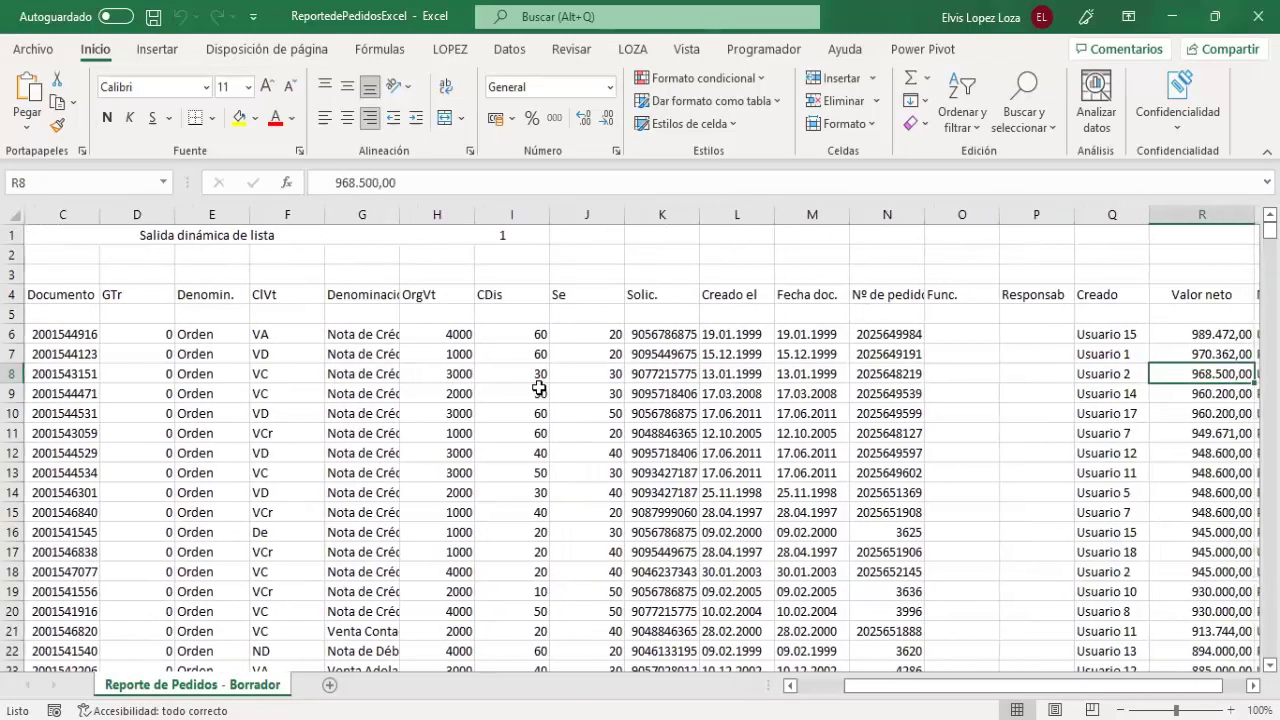
key(Left)
key(Left)
key(Left)
key(Left)
key(Left)
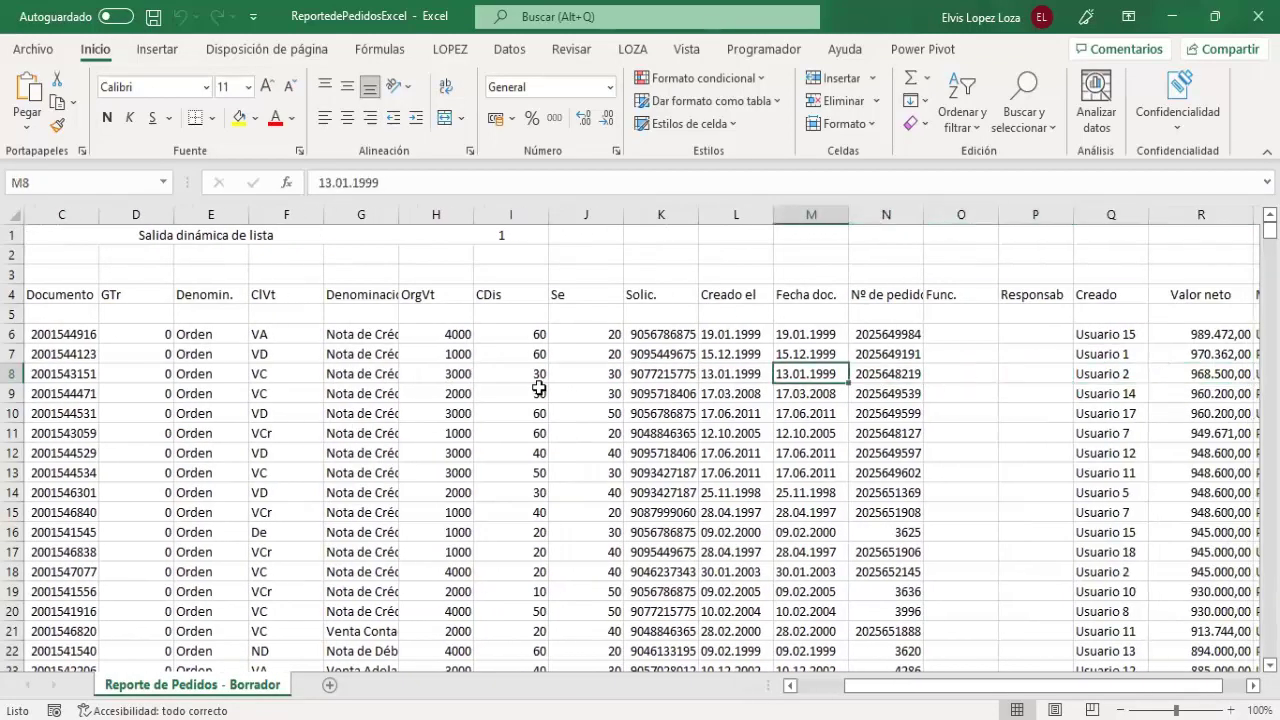
key(Right)
key(Right)
key(Right)
key(Right)
key(Right)
key(Right)
key(Right)
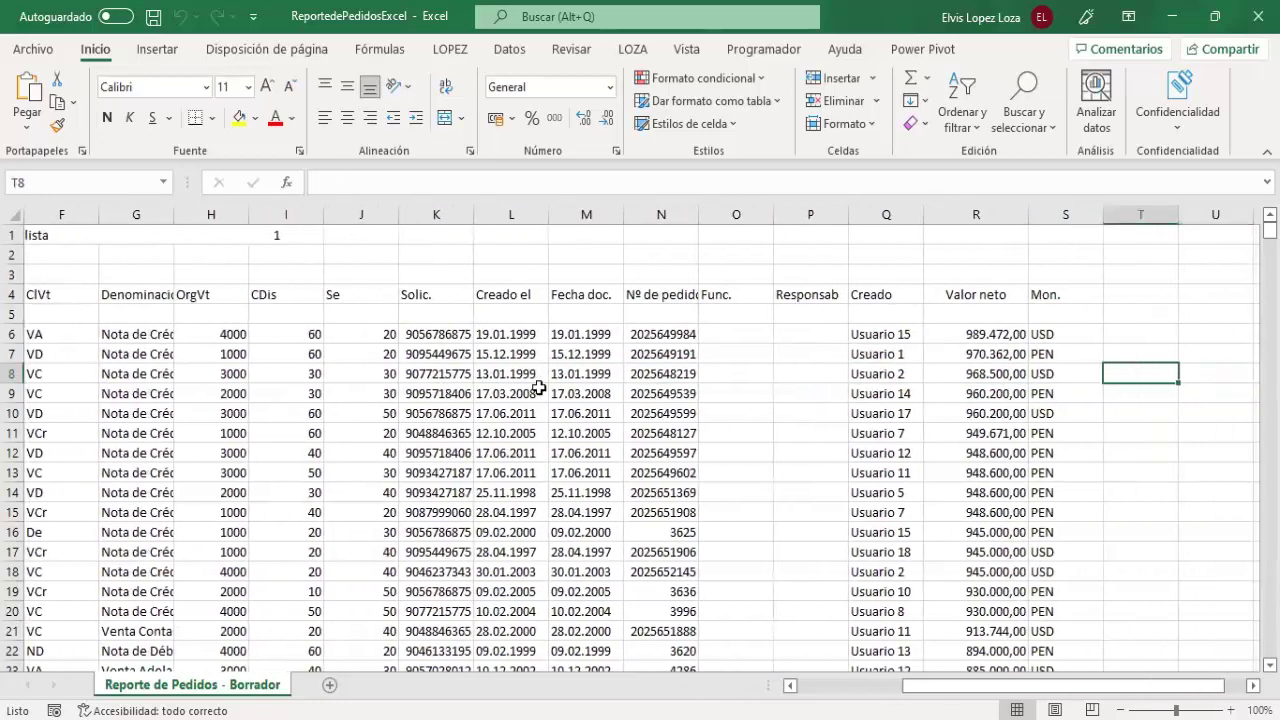
key(Left)
key(Left)
key(Up)
key(Up)
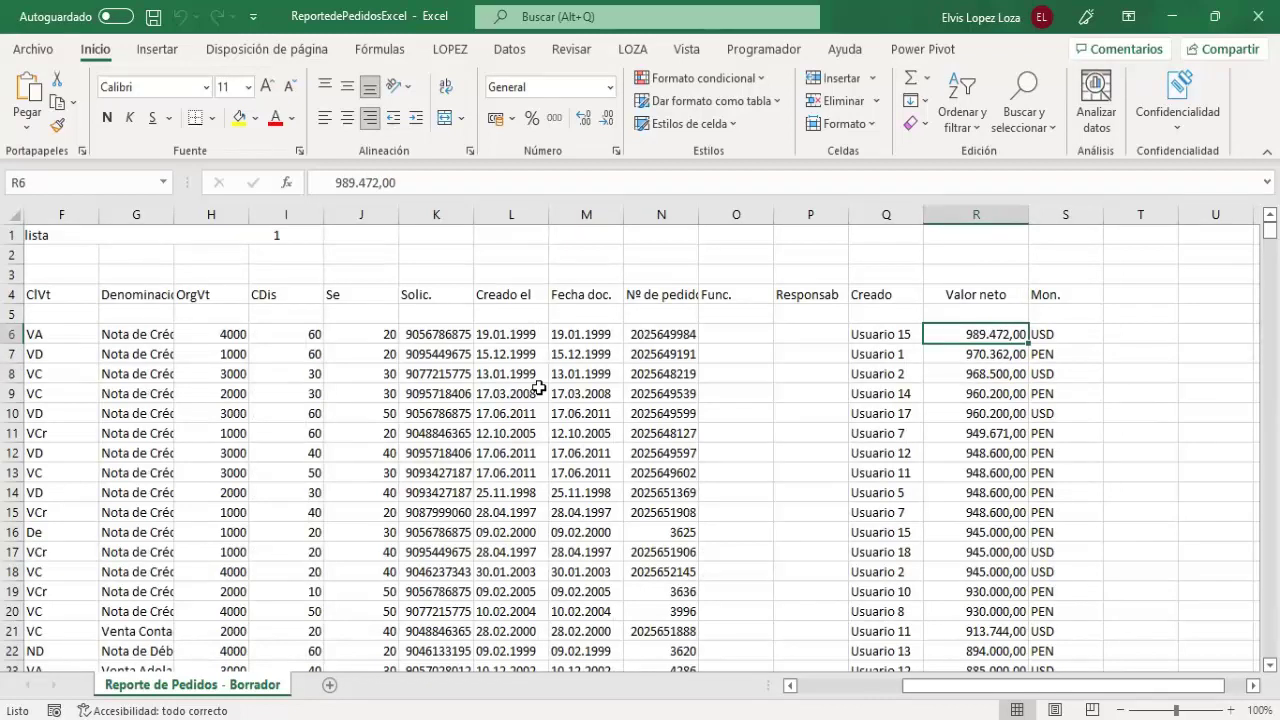
key(Down)
key(Up)
key(Left)
key(Left)
key(Left)
key(Left)
key(Left)
key(Left)
key(Left)
key(Left)
key(Left)
key(Left)
key(Left)
key(Left)
key(Left)
key(Left)
key(Left)
key(Left)
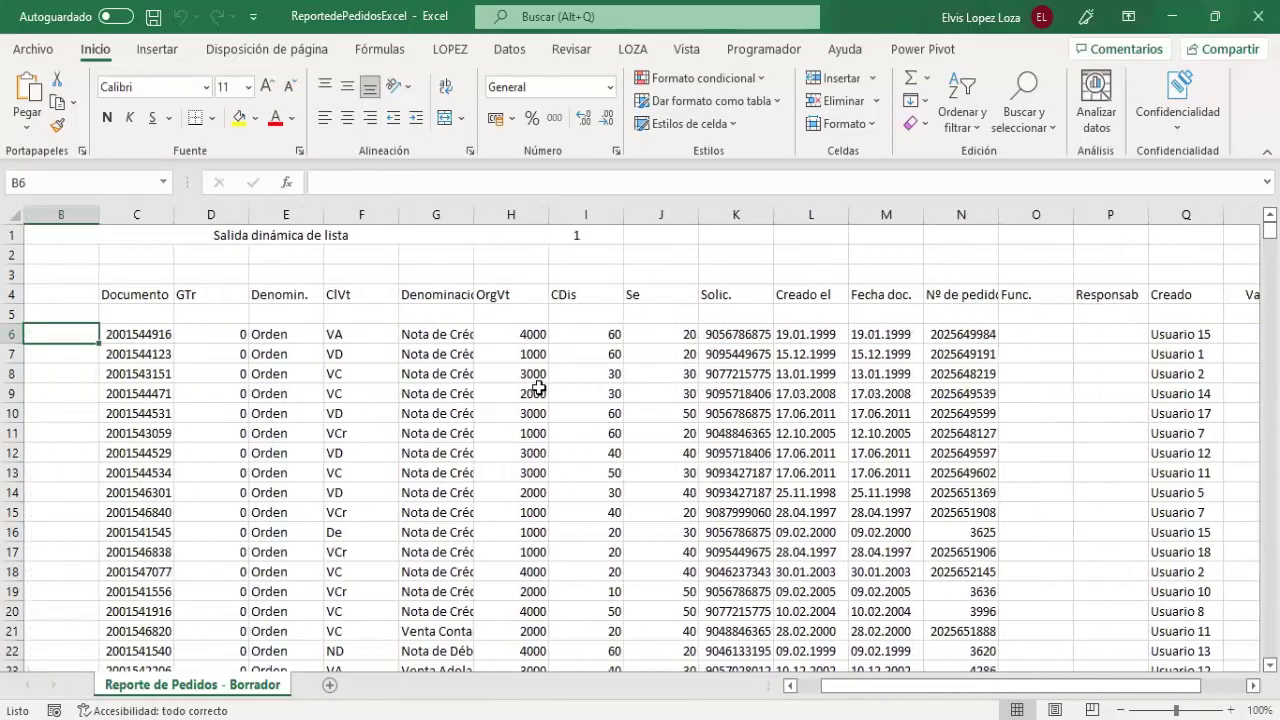
key(Left)
Arrow to C6 to check the Documento header, then select empty cell H5
key(Right)
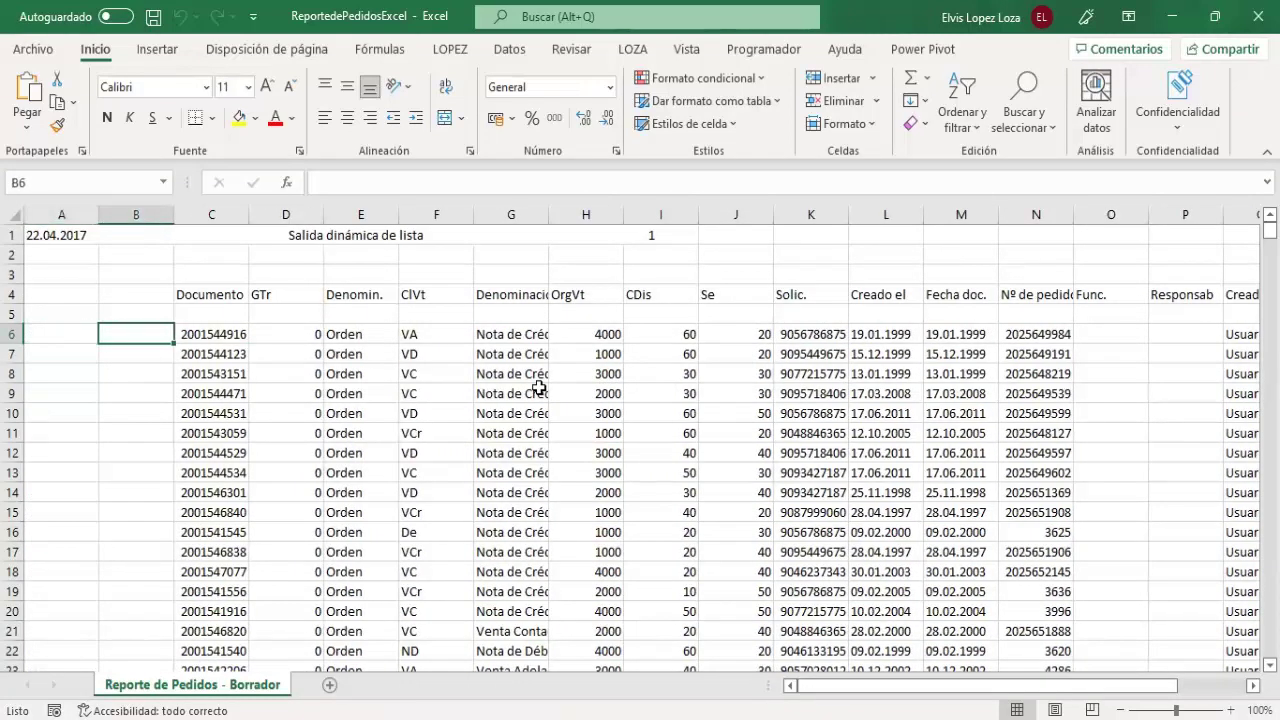
key(Right)
key(Up)
key(Up)
key(Down)
key(Down)
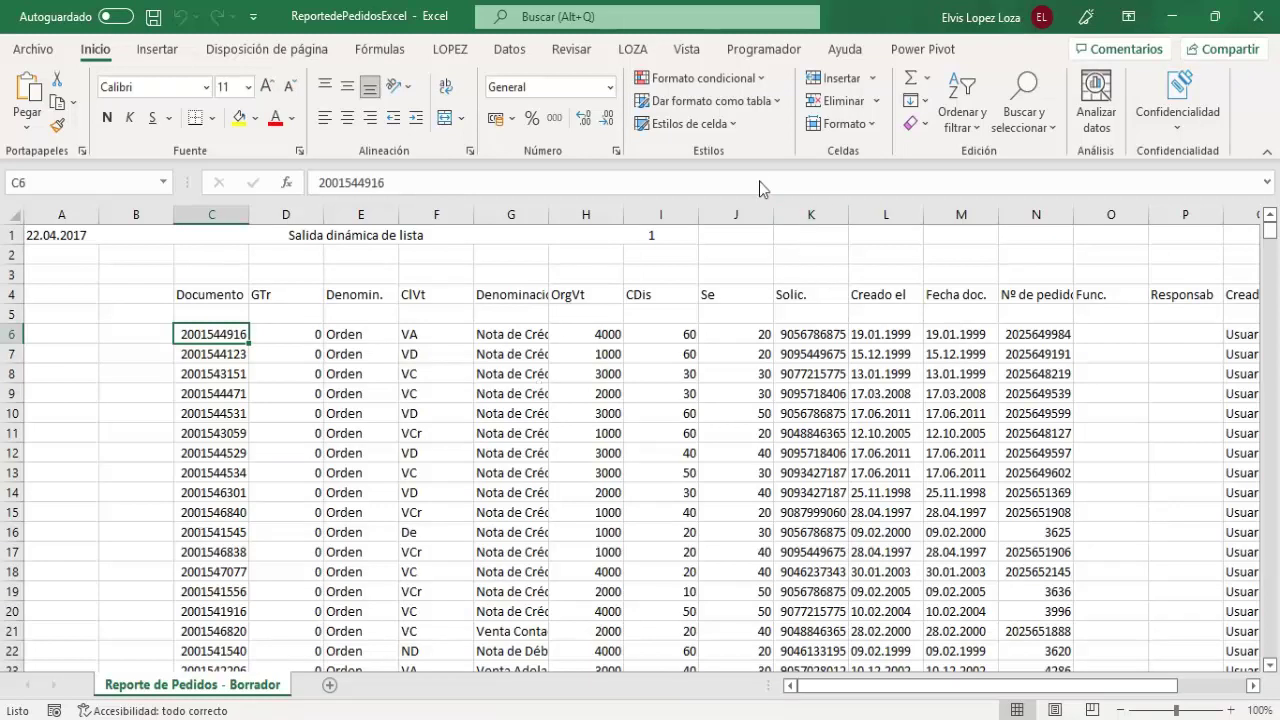
click(586, 314)
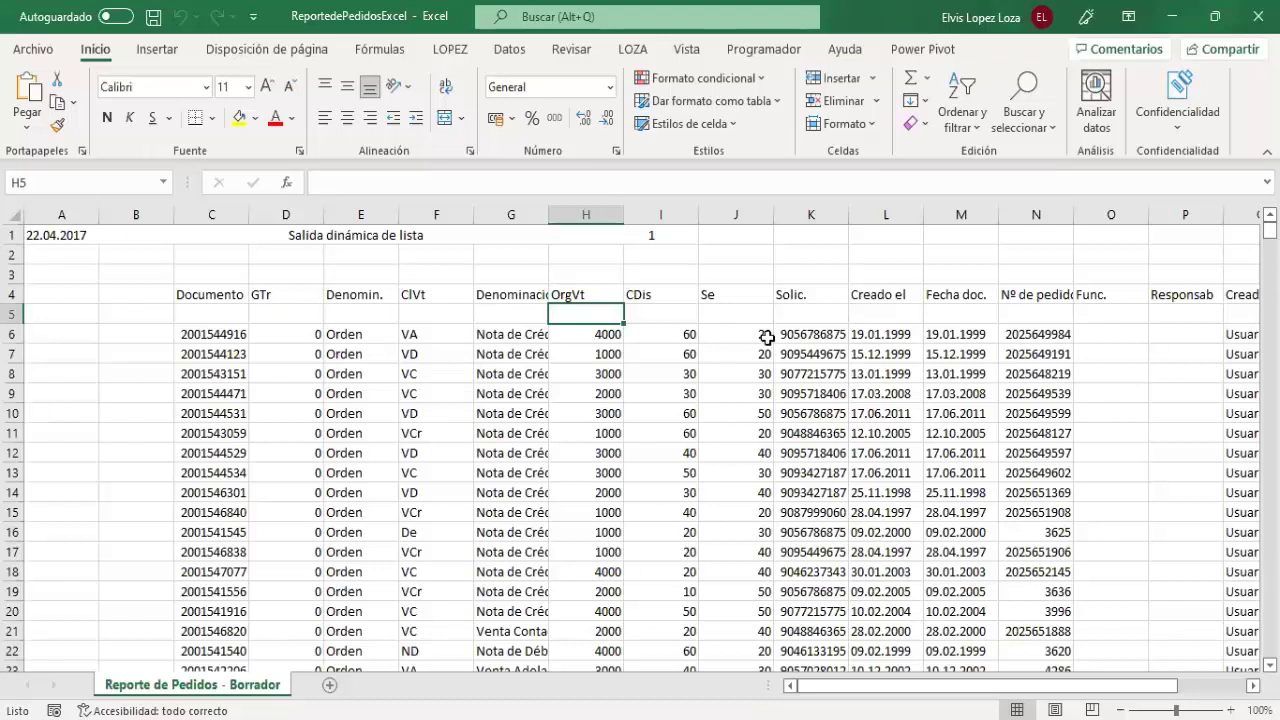
Close the orders workbook and File Explorer, dismissing the save-changes prompt, to return to Power BI
click(1252, 16)
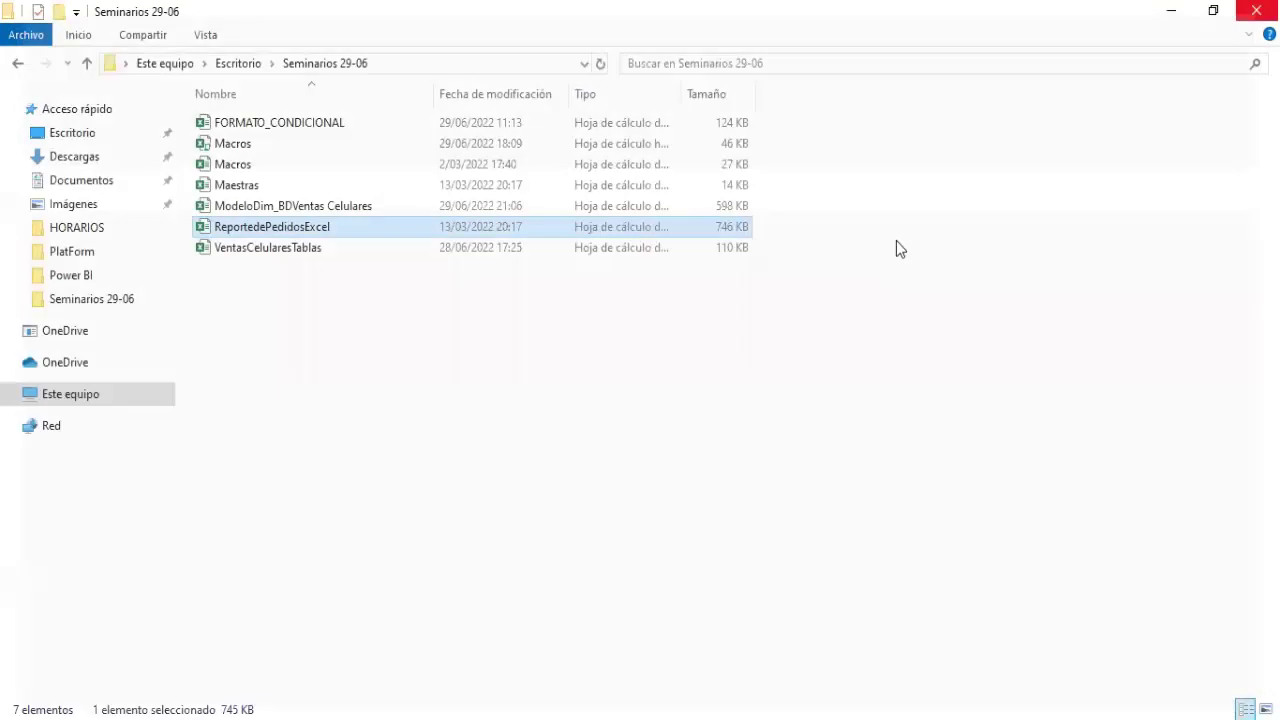
click(1256, 10)
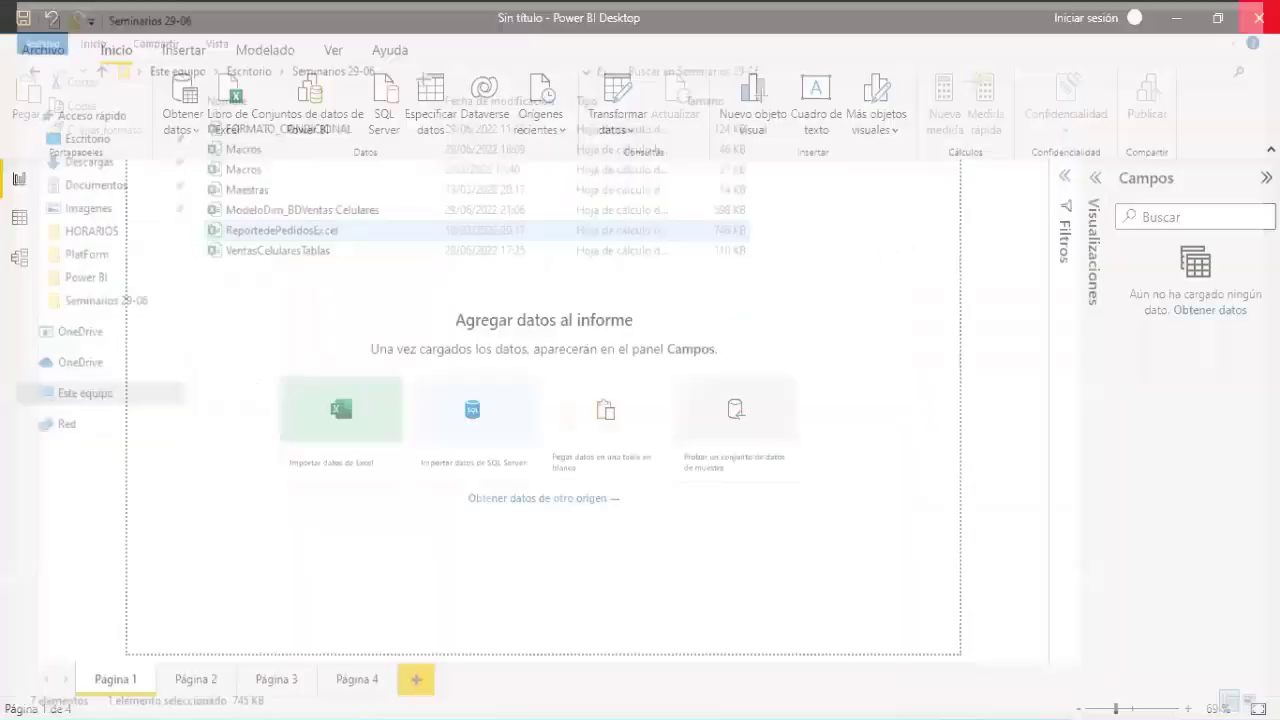
click(1258, 17)
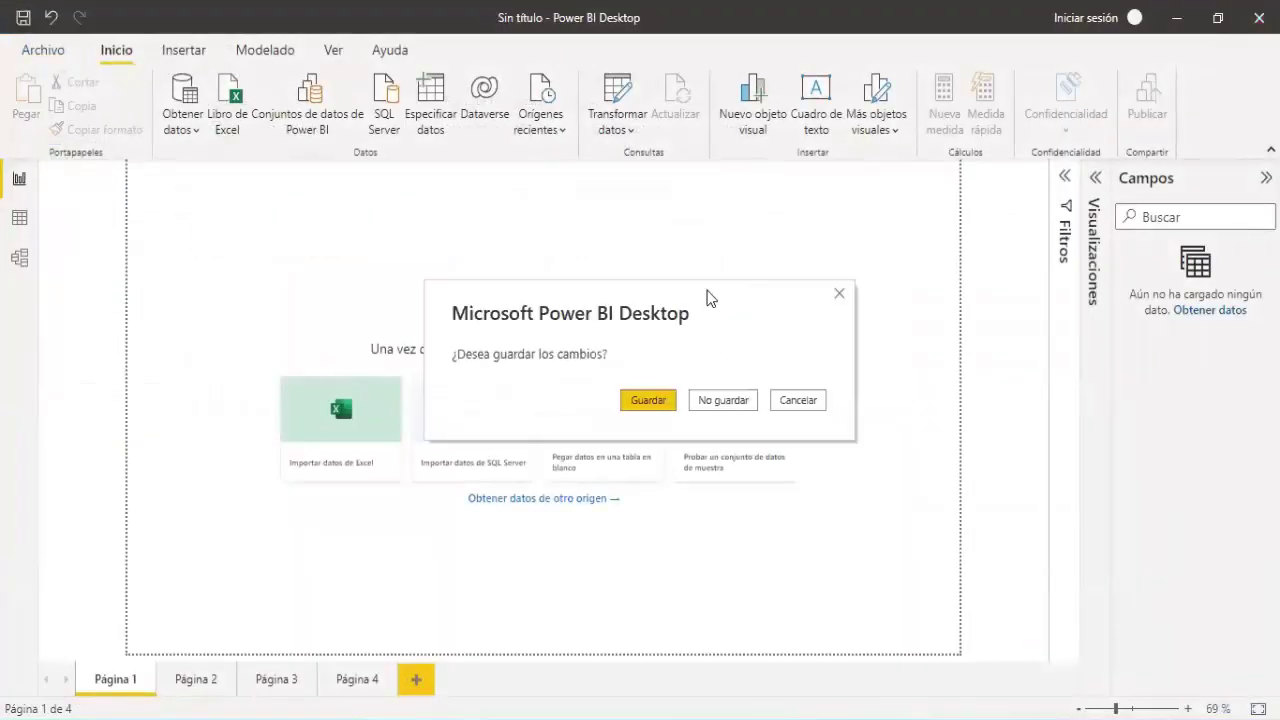
click(839, 294)
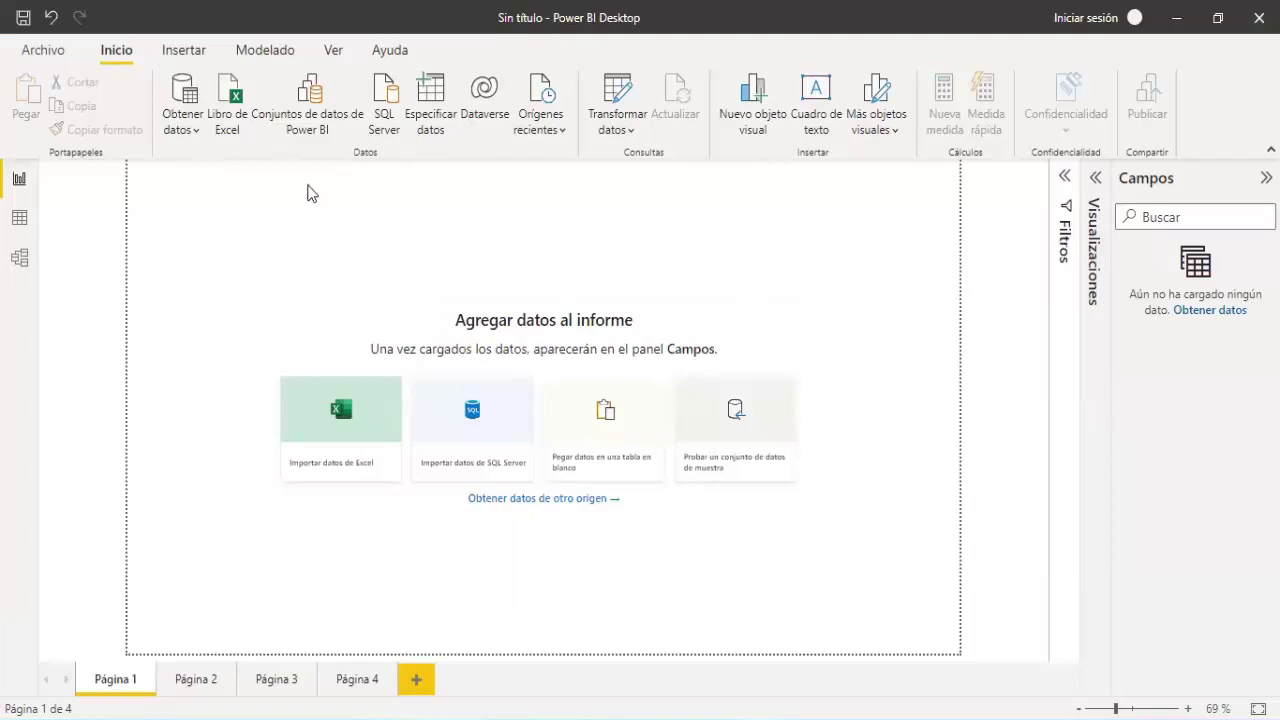
Choose Libro de Excel as the source and select ReportedePedidosExcel in Escritorio > Seminarios 29-06
click(199, 134)
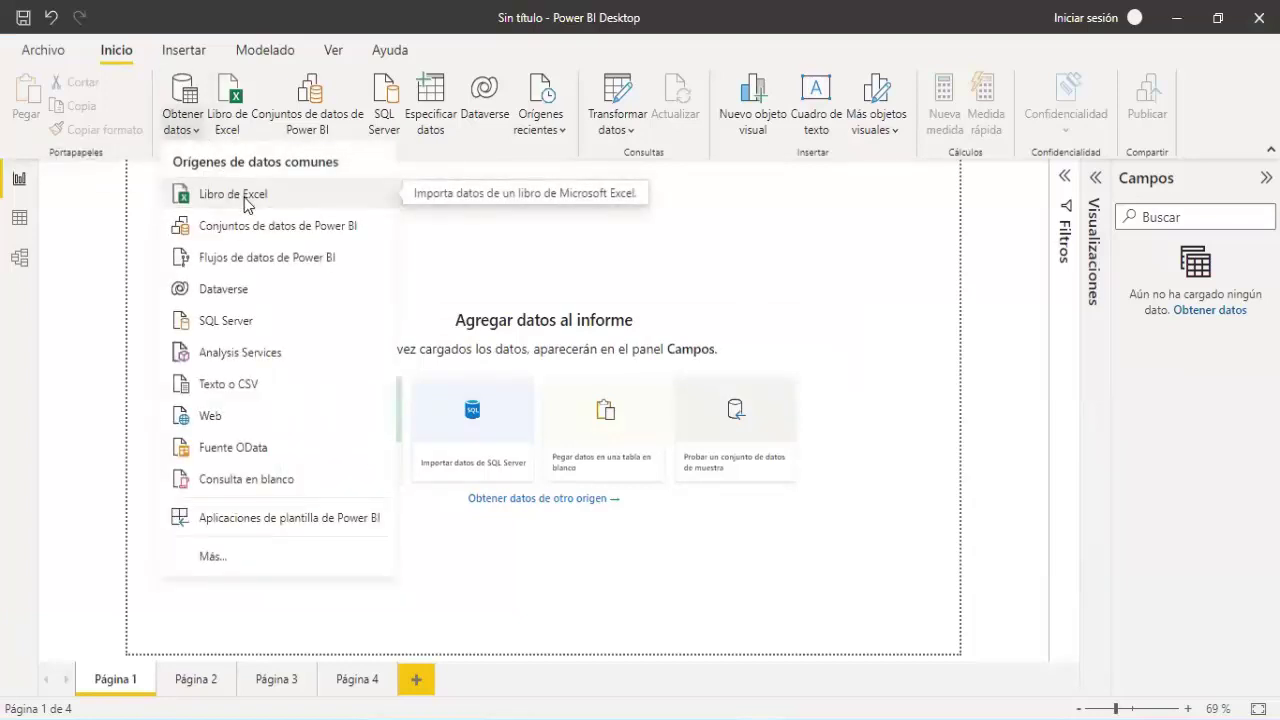
click(250, 204)
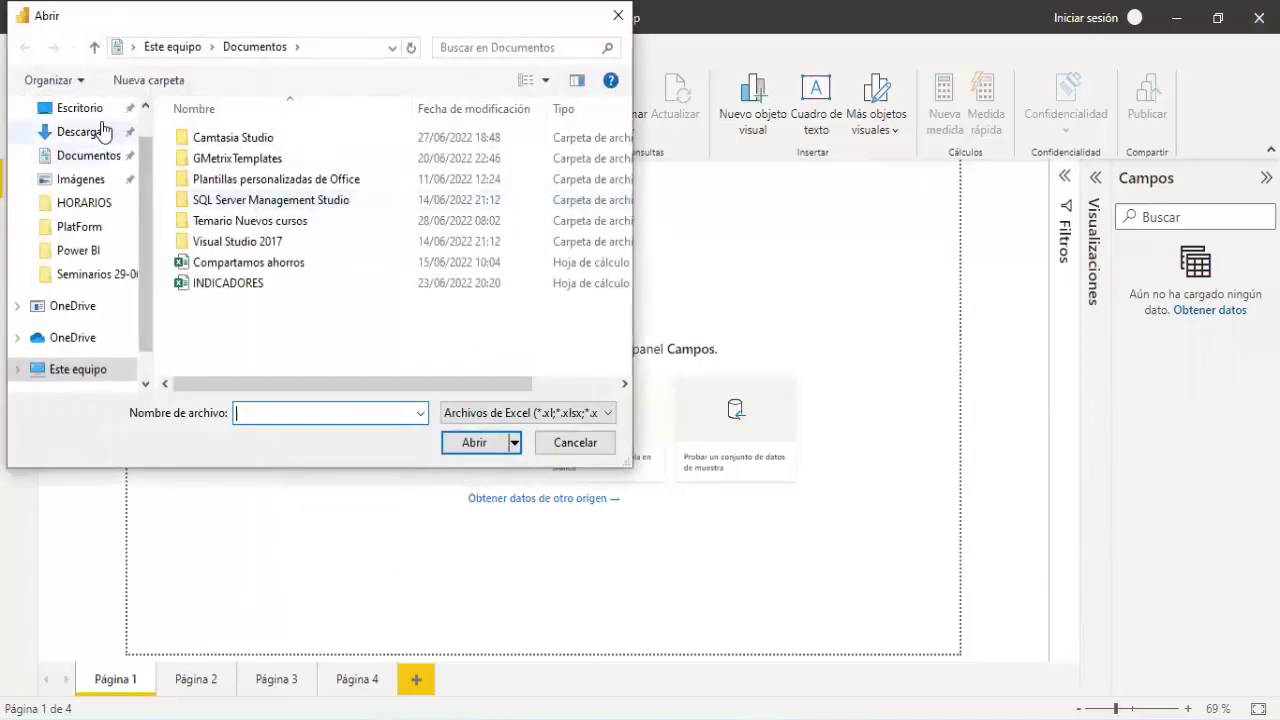
click(102, 108)
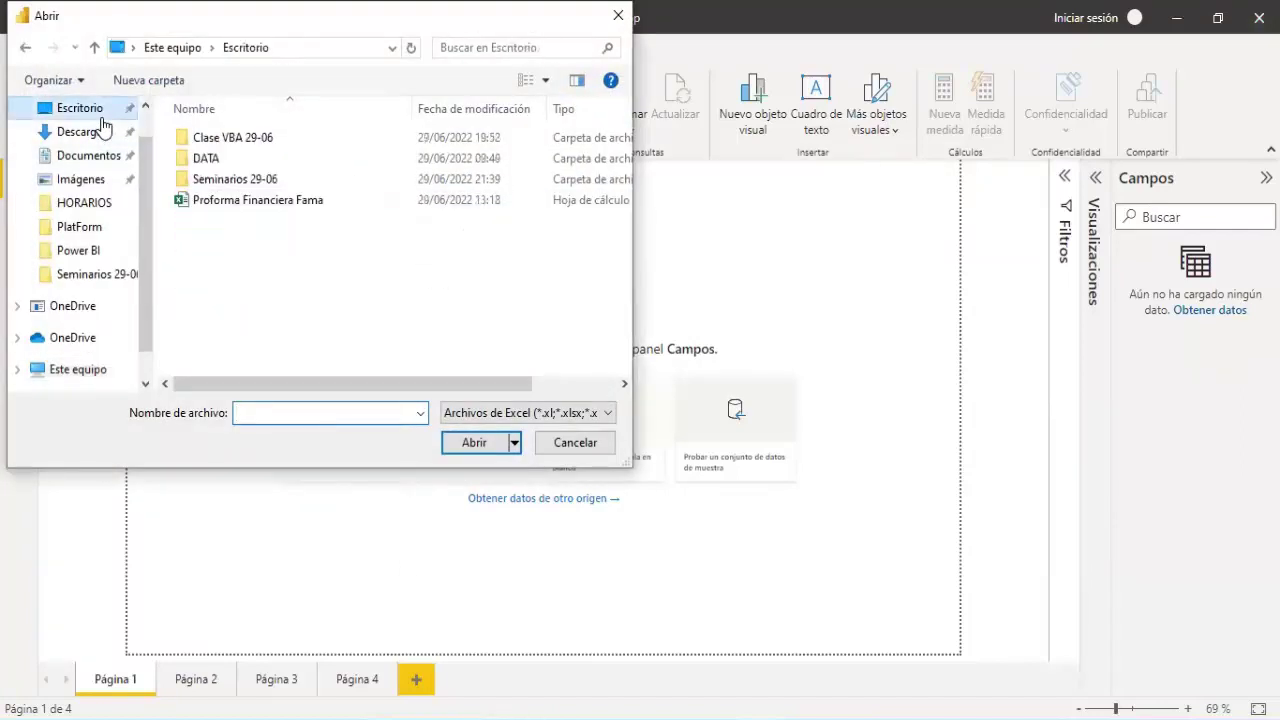
double_click(200, 190)
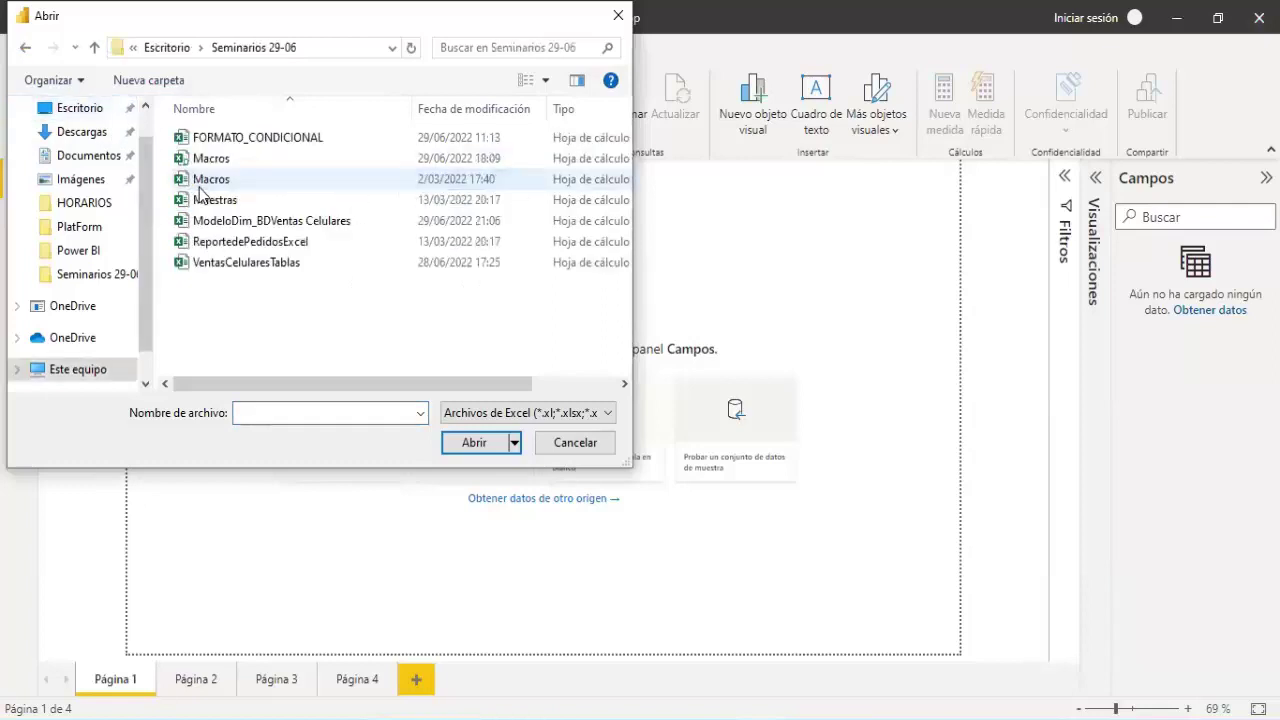
click(255, 248)
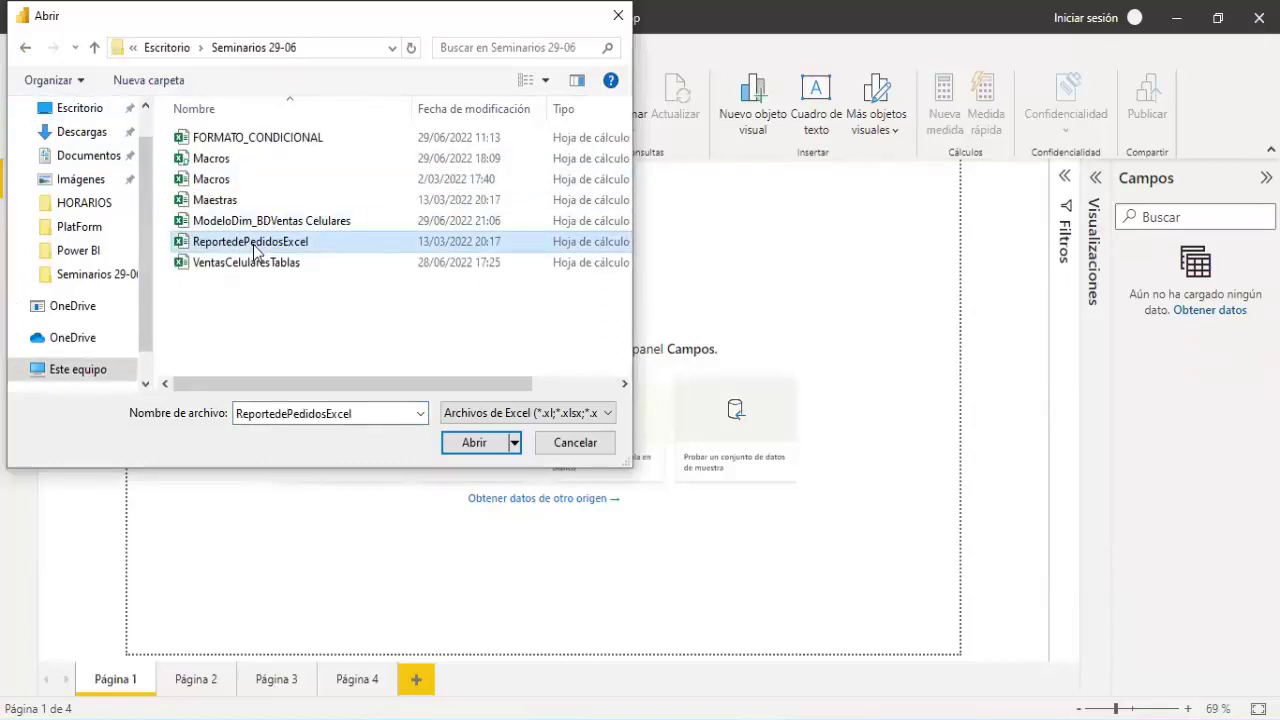
Open the workbook in the Navegador and preview the Reporte de Pedidos - Borrador sheet
click(458, 443)
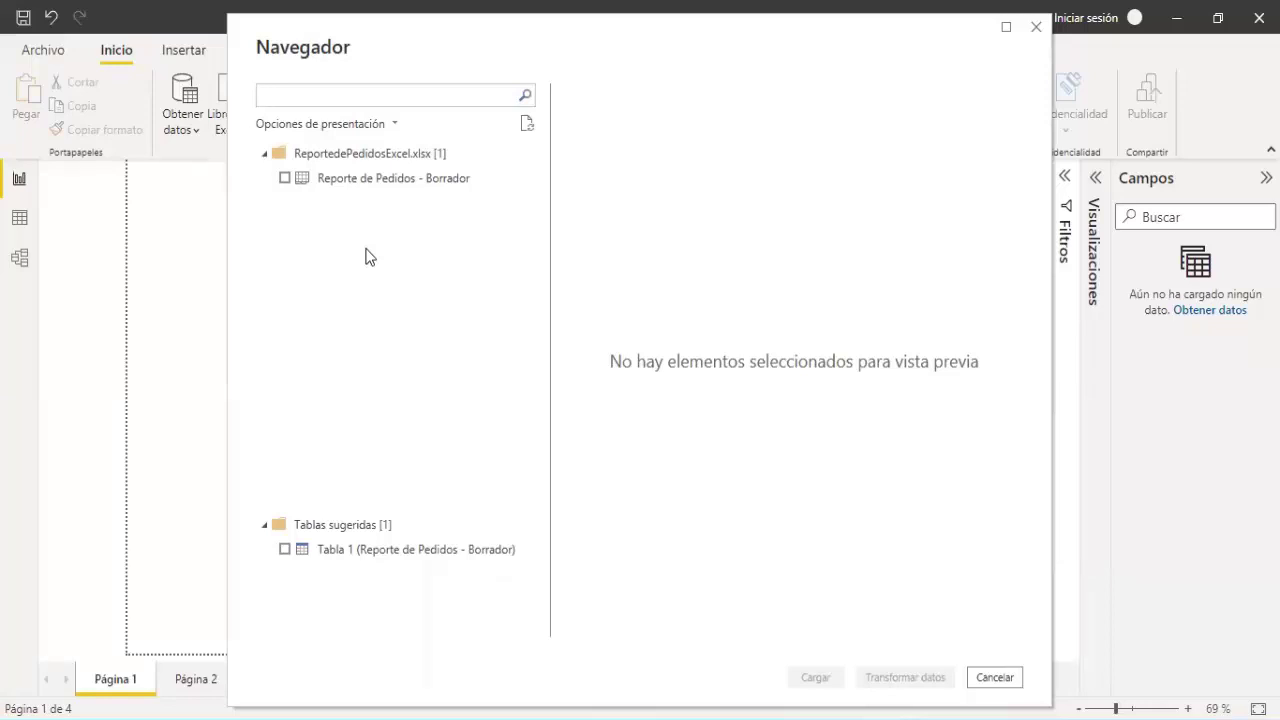
click(373, 181)
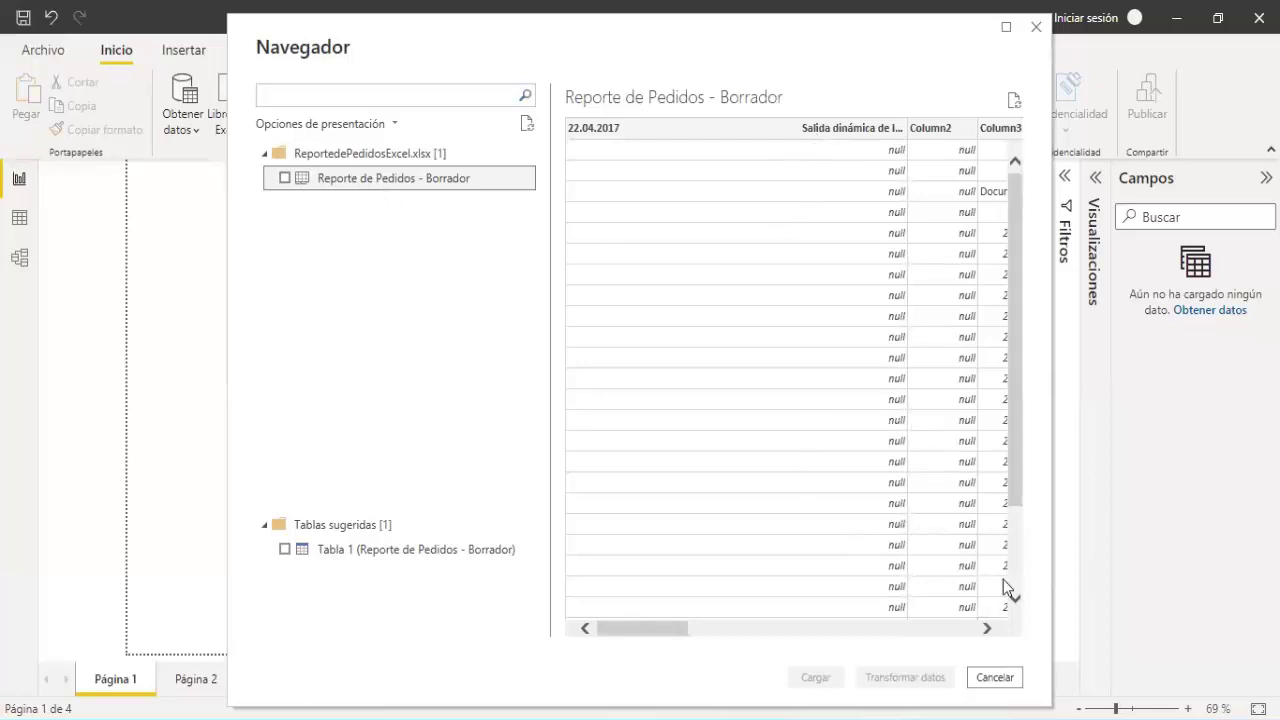
click(985, 630)
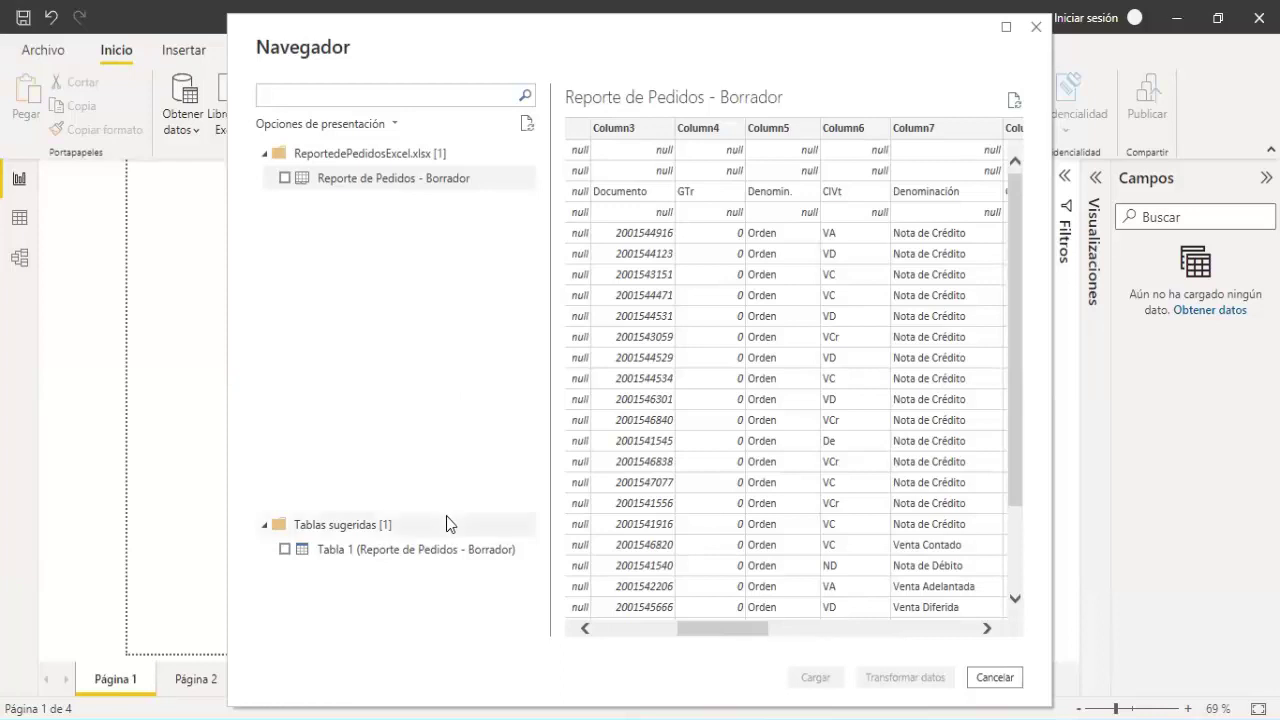
Preview Tabla 1, then return to and tick the Reporte de Pedidos - Borrador sheet for import
click(457, 550)
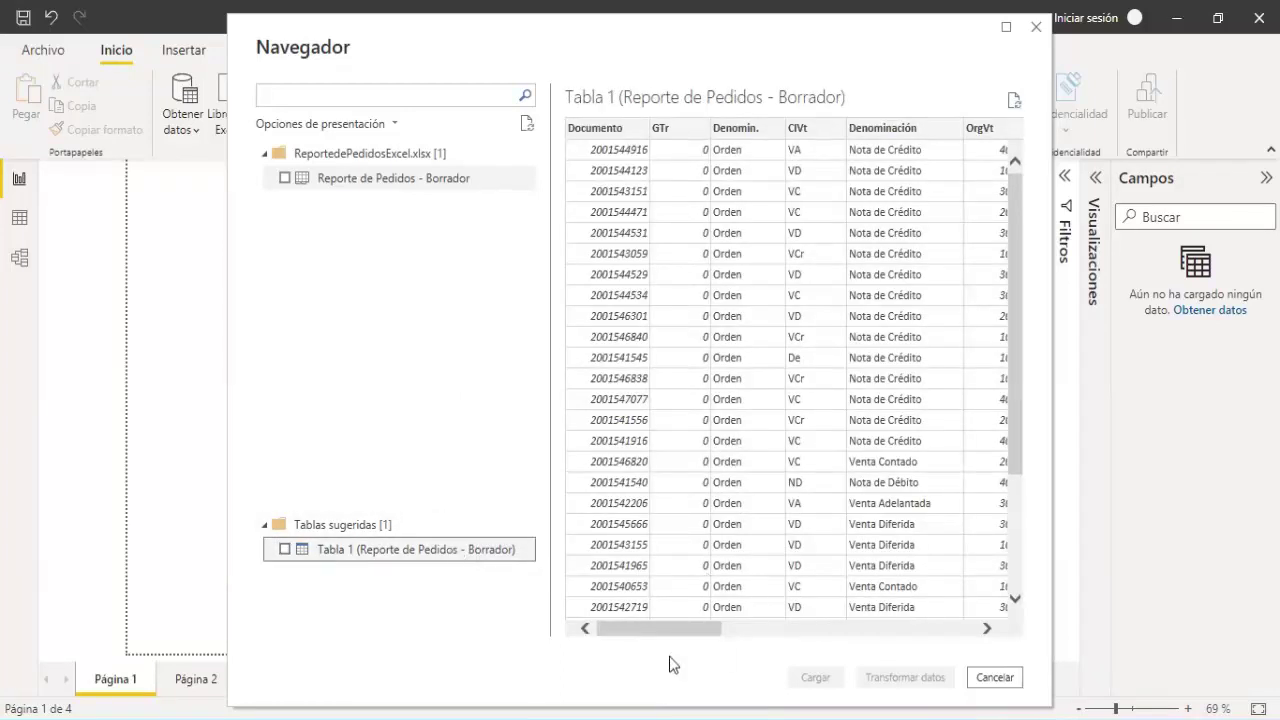
click(742, 630)
click(845, 630)
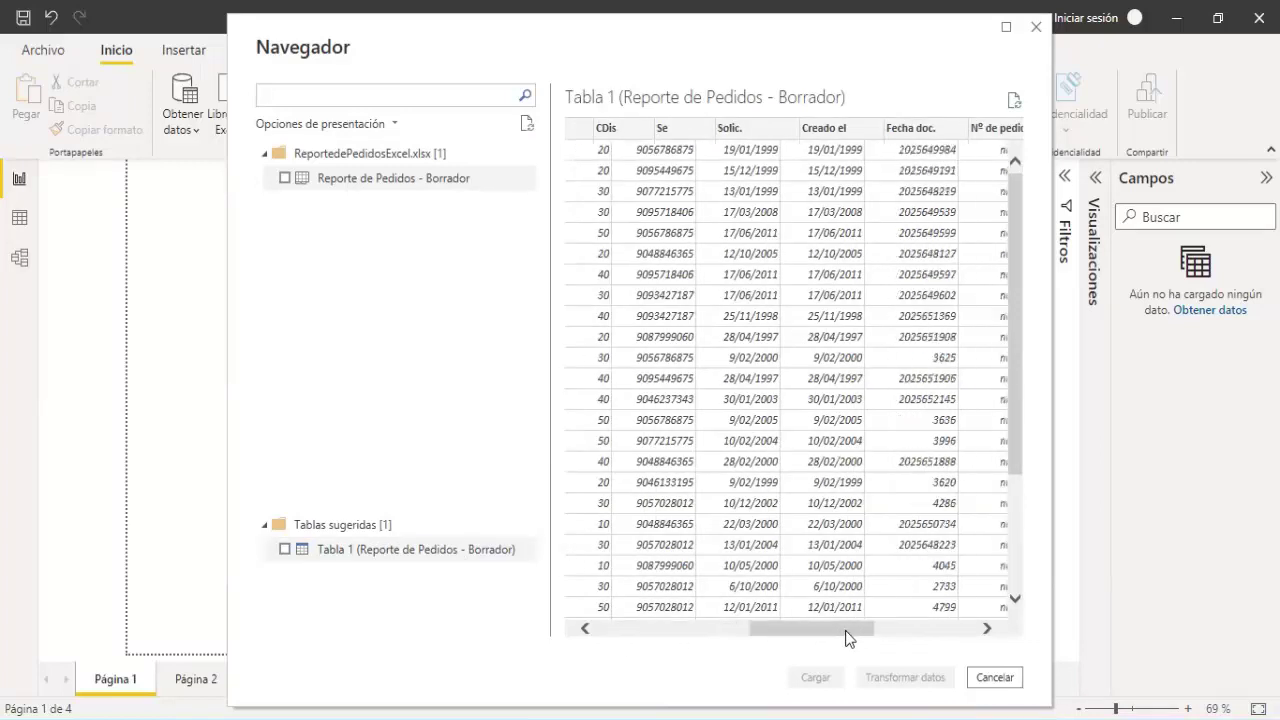
drag(845, 630, 908, 640)
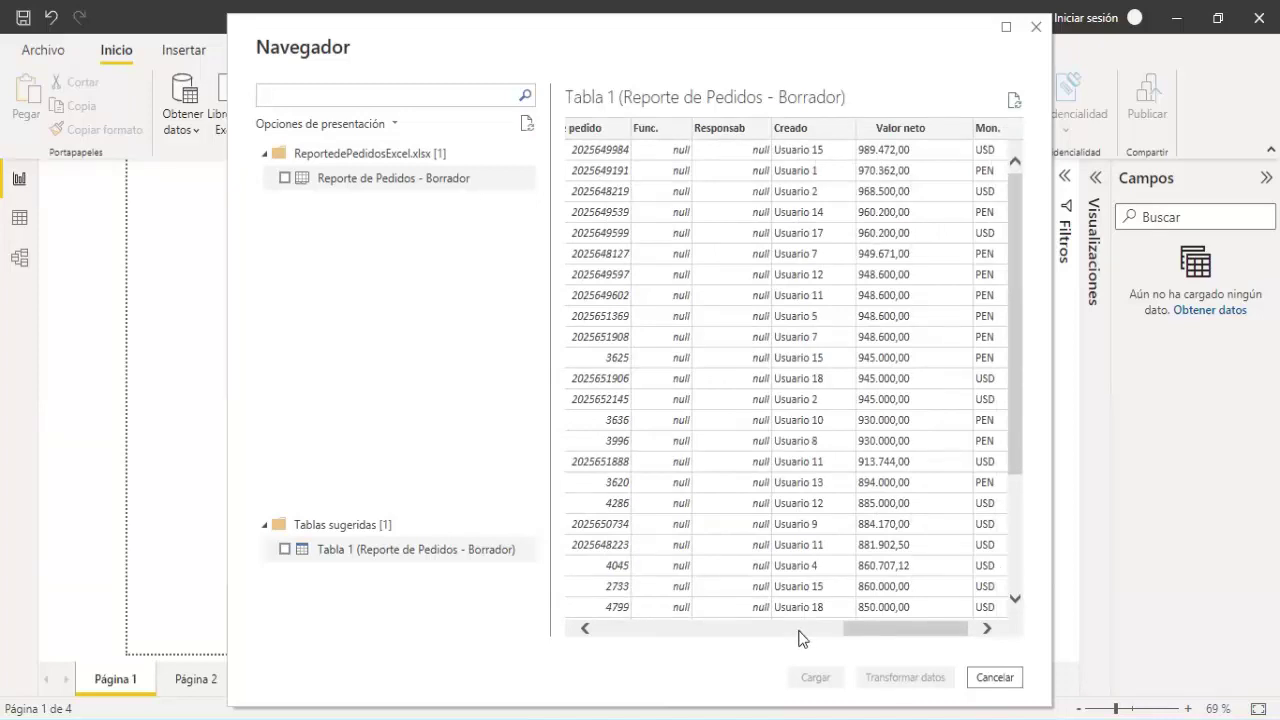
click(799, 631)
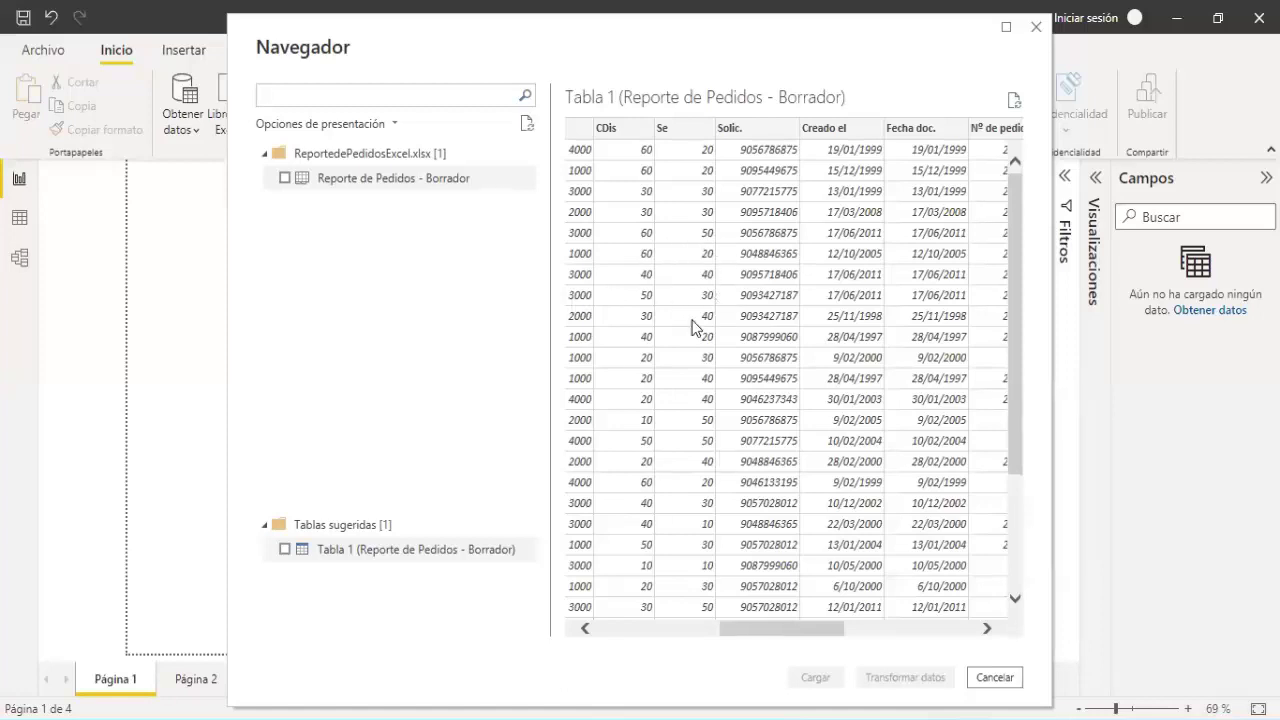
click(360, 180)
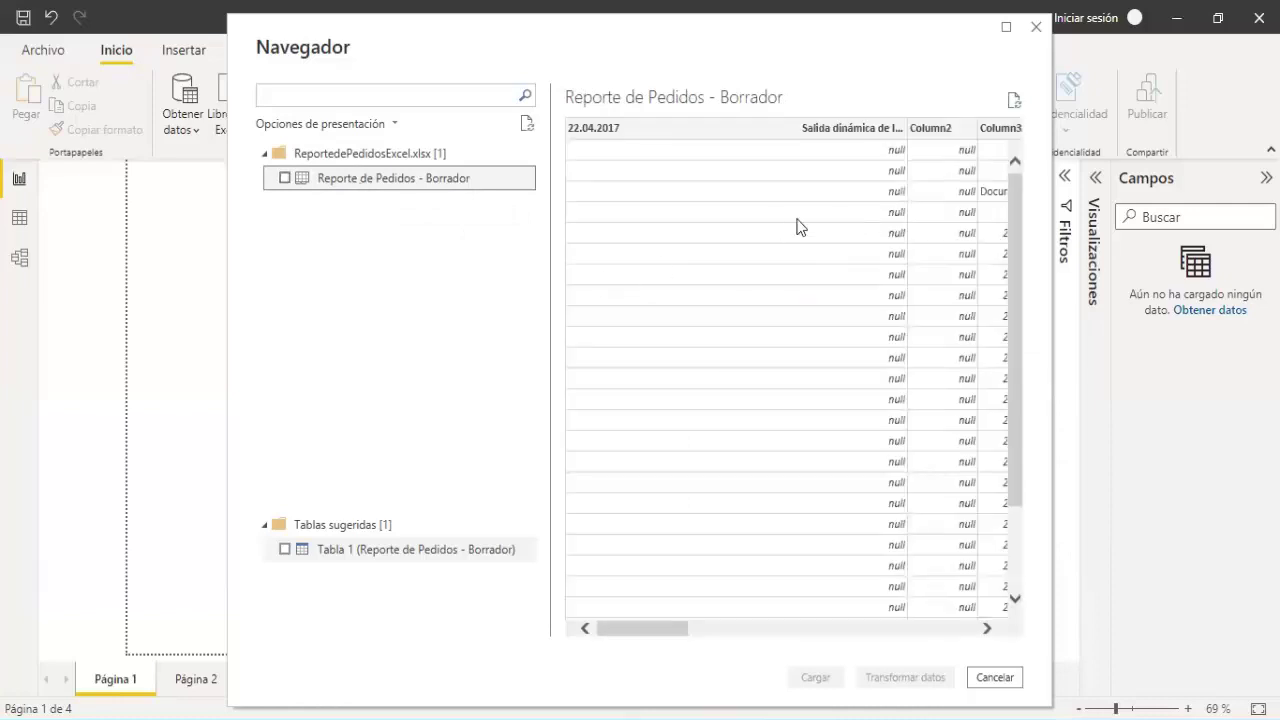
click(285, 178)
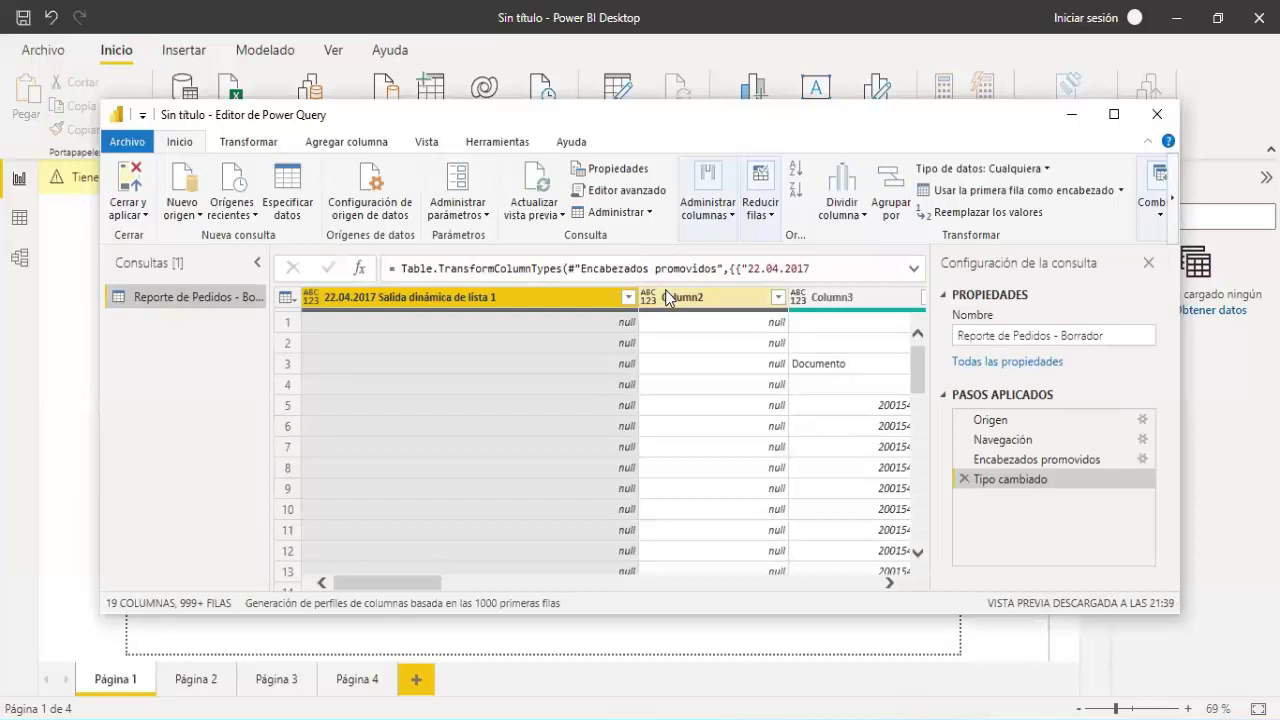
Maximize the Power Query Editor showing the Reporte de Pedidos - Borrador query
click(1105, 130)
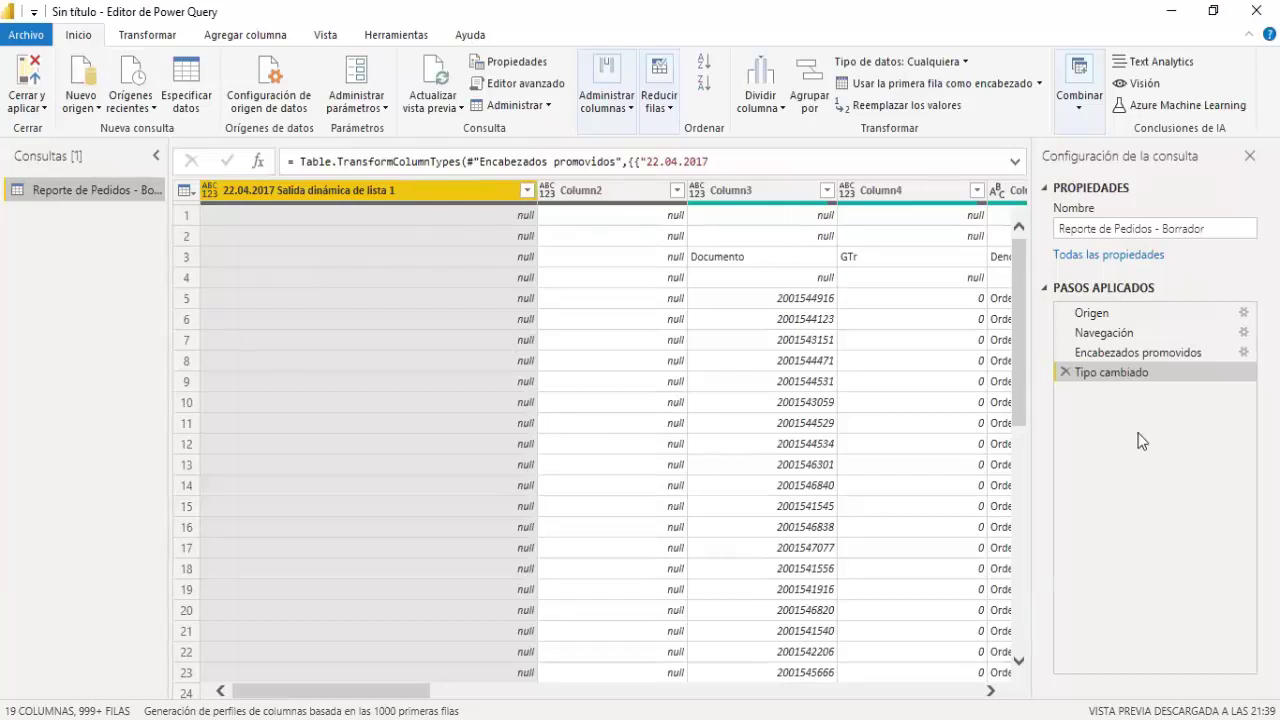
Step through the Origen, Navegación and Encabezados promovidos steps, then return to Tipo cambiado
click(1172, 314)
click(1160, 335)
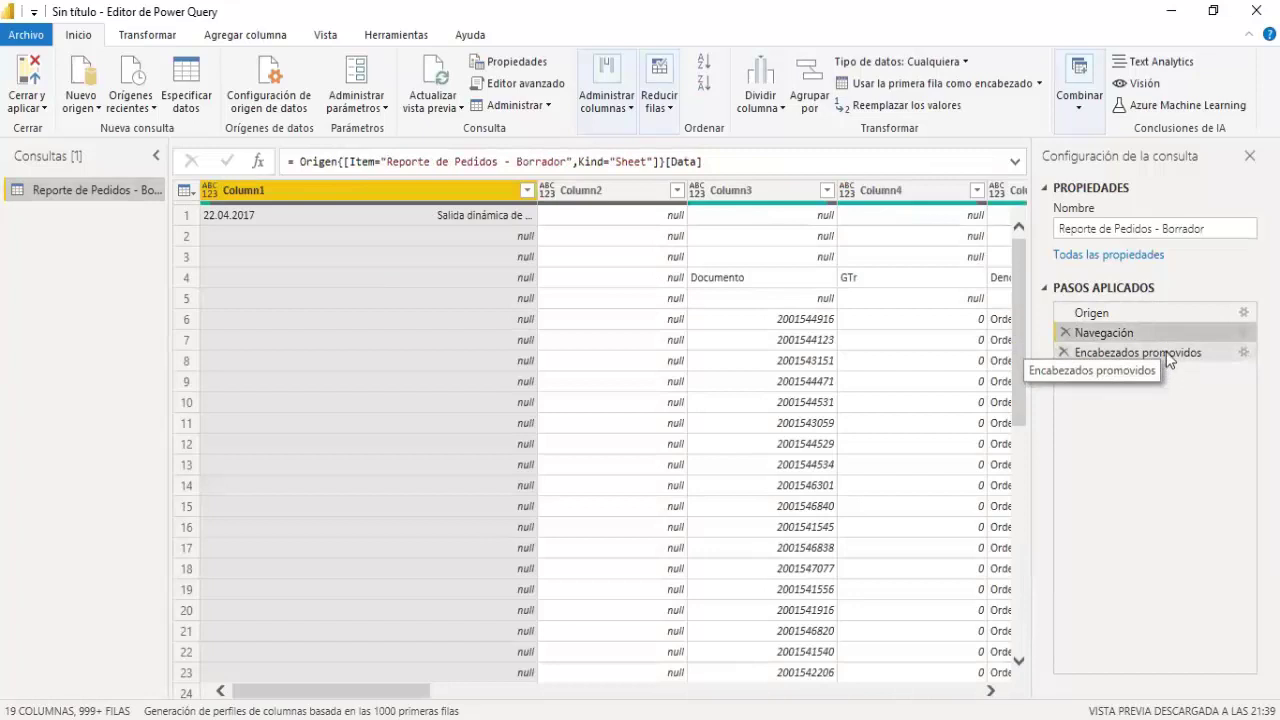
click(1166, 354)
click(1155, 374)
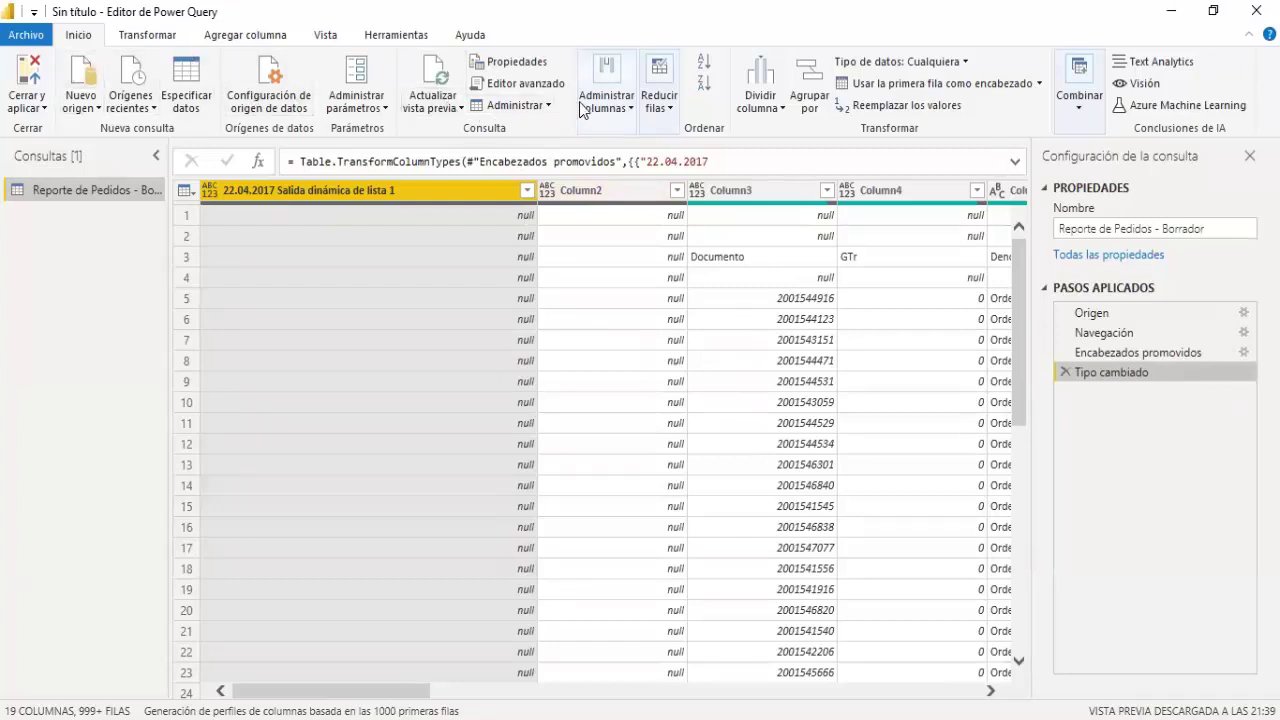
Look over the Administrar columnas and Reducir filas options, then bring up the Transformar commands
click(617, 112)
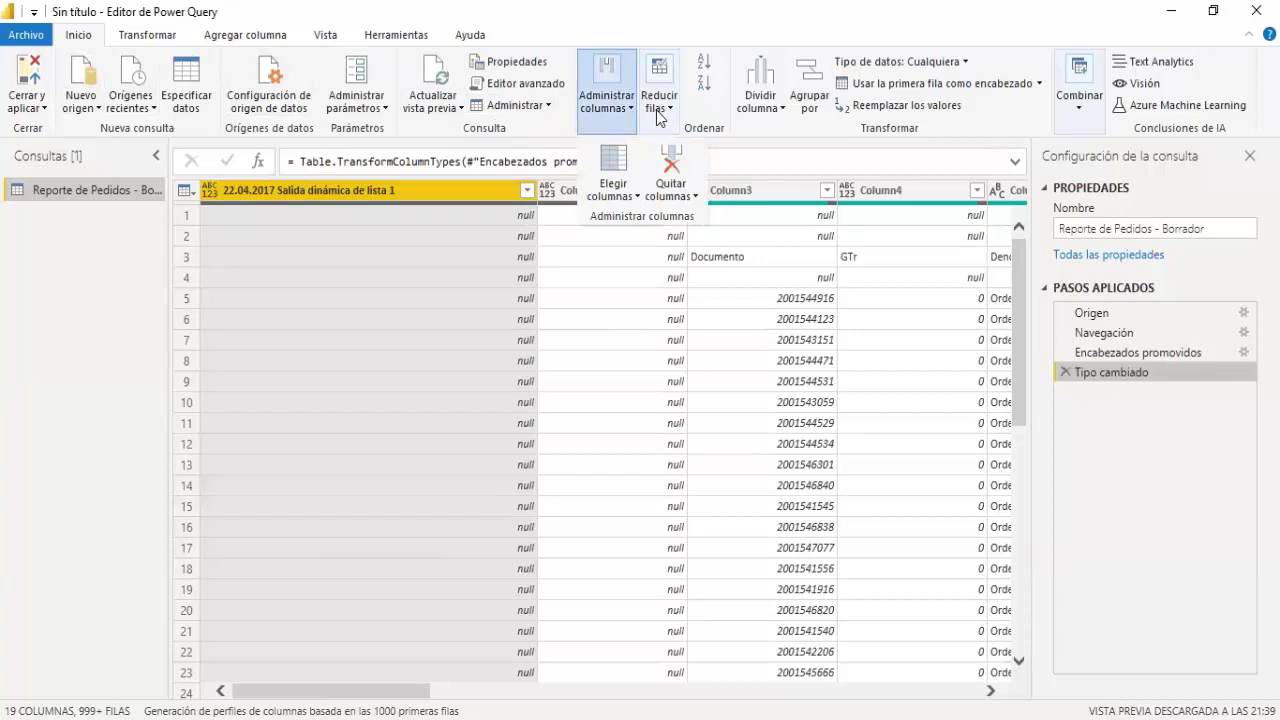
click(659, 112)
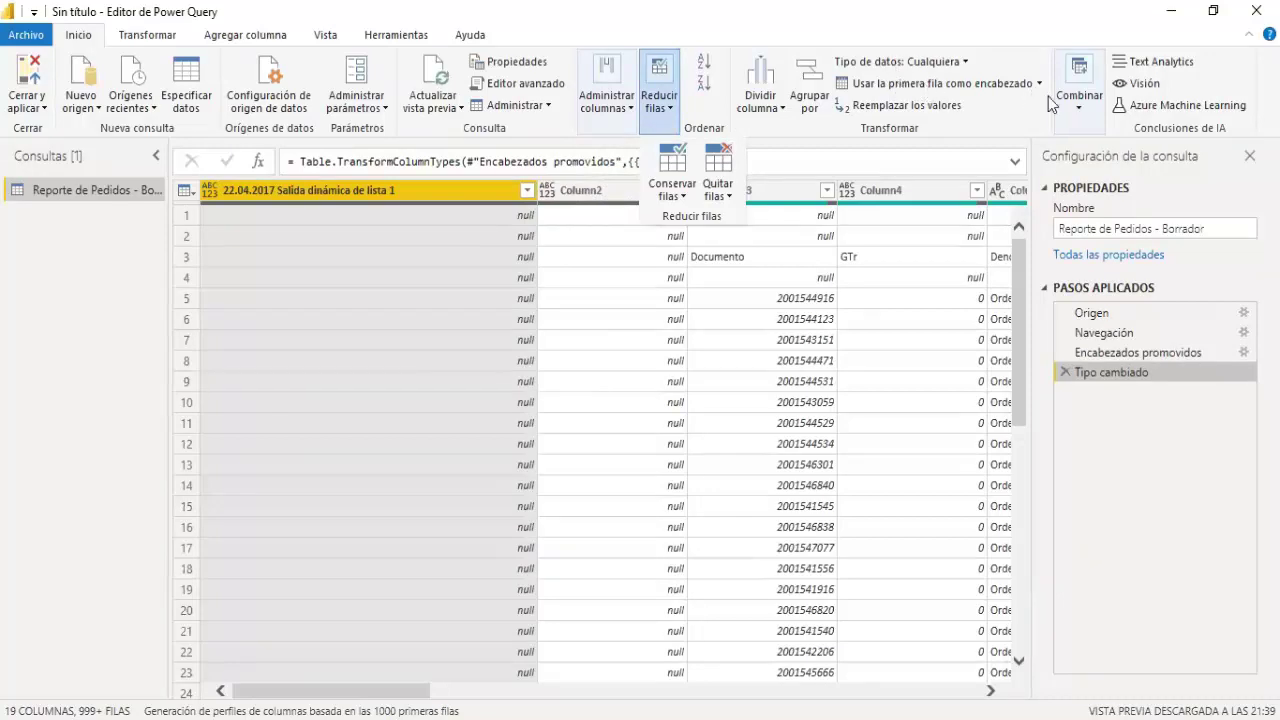
click(163, 42)
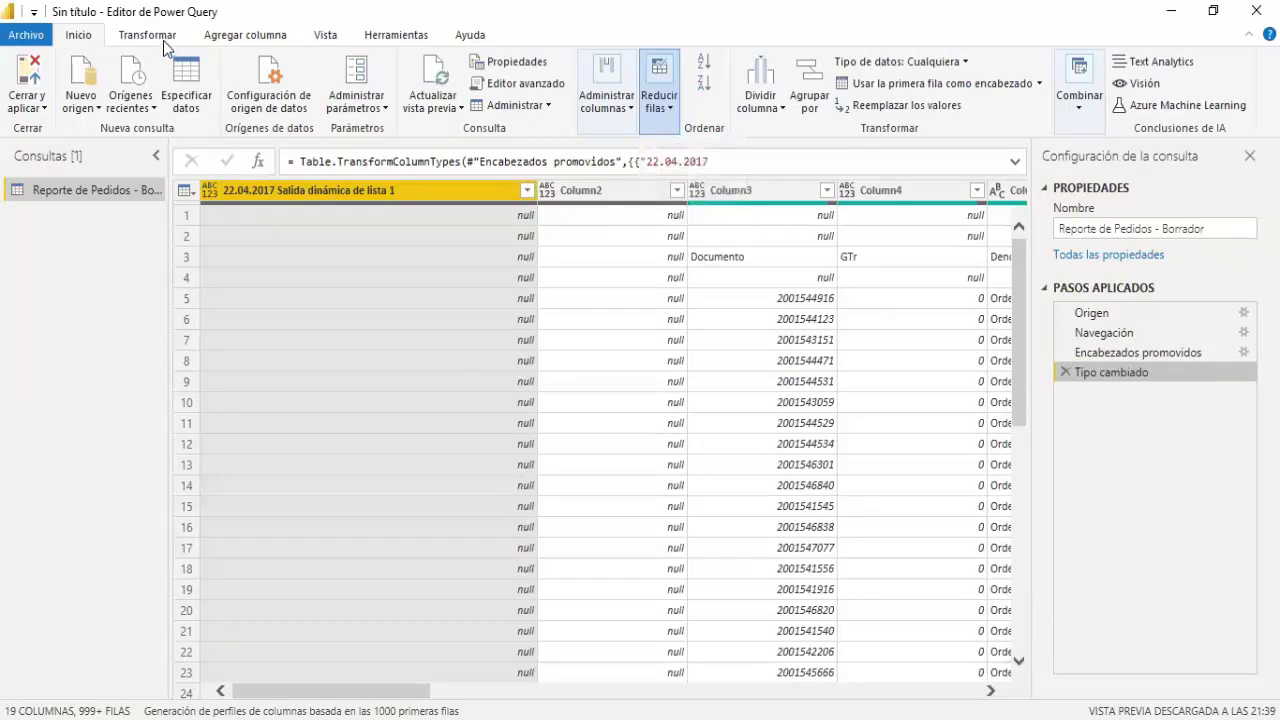
click(163, 40)
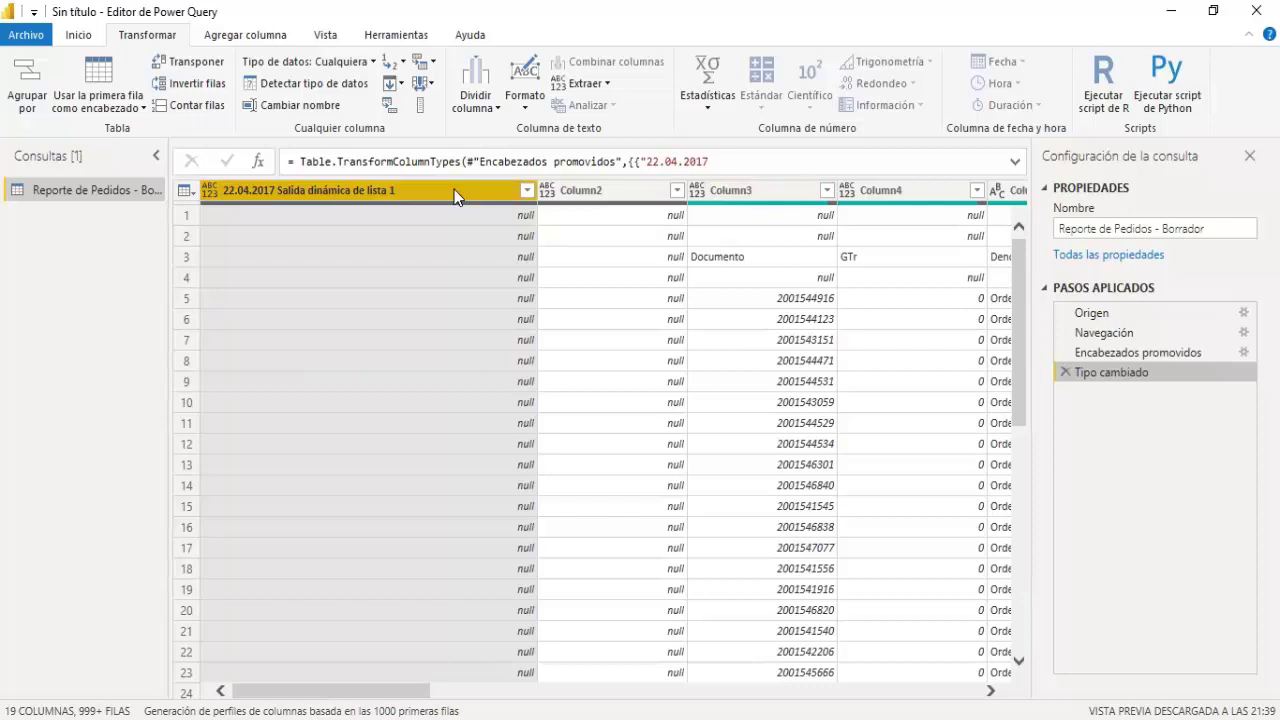
Remove the first column and Column2 together so the table begins at Column3
ctrl+click(590, 190)
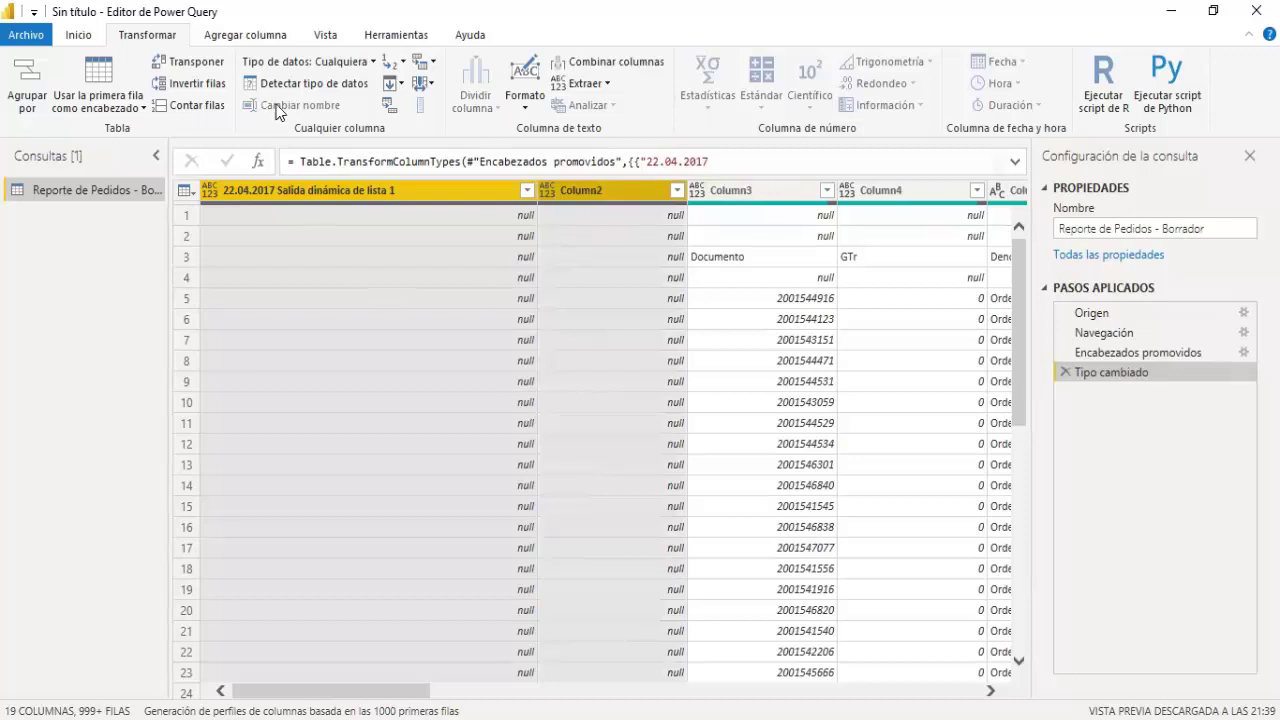
click(78, 35)
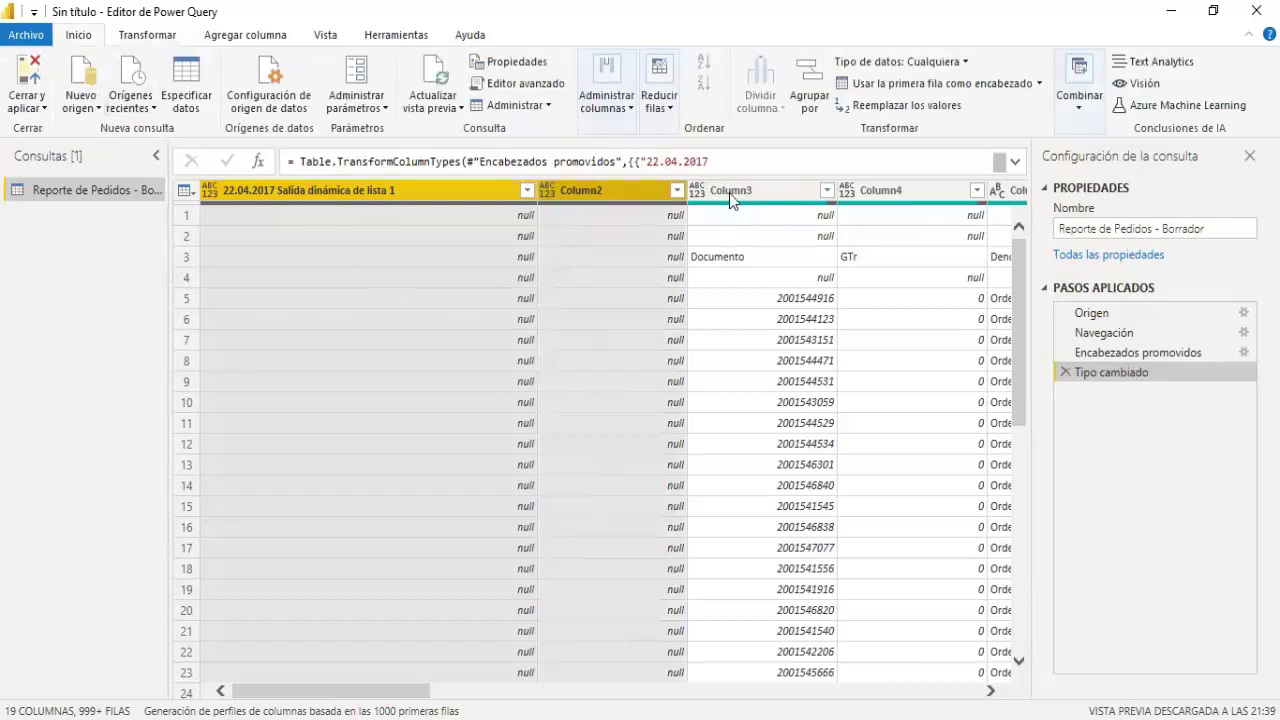
click(621, 118)
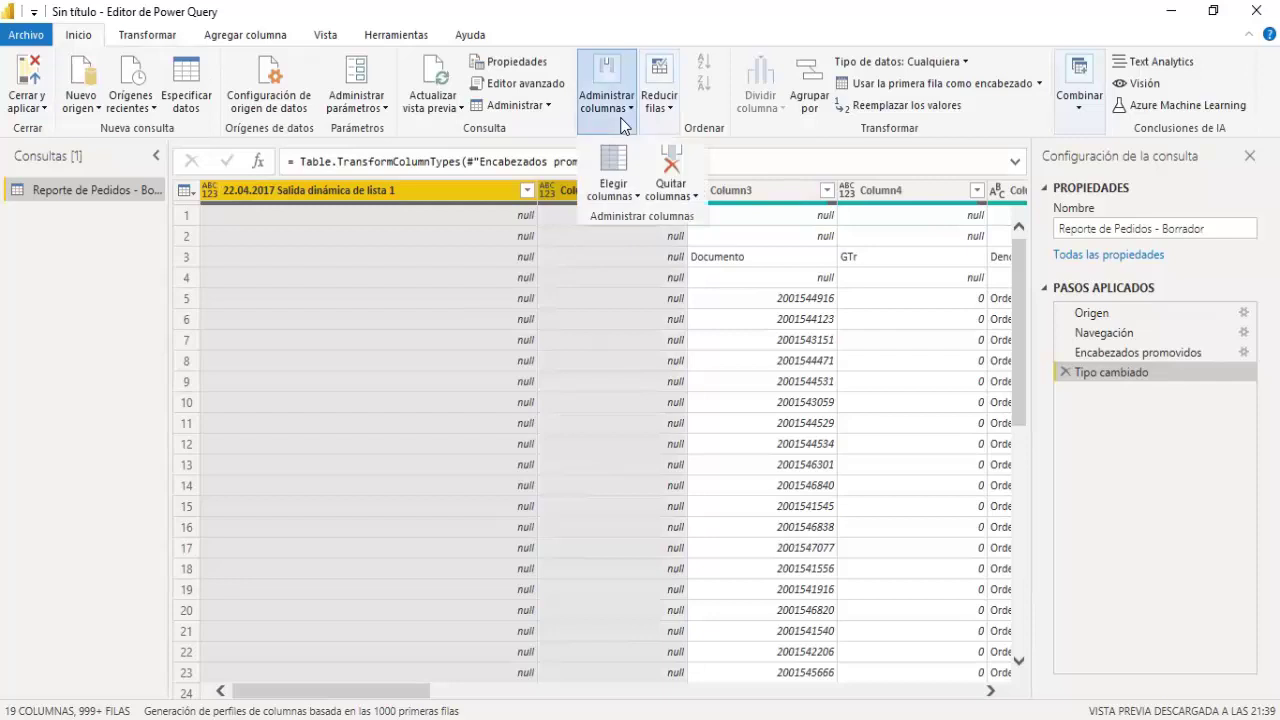
click(690, 199)
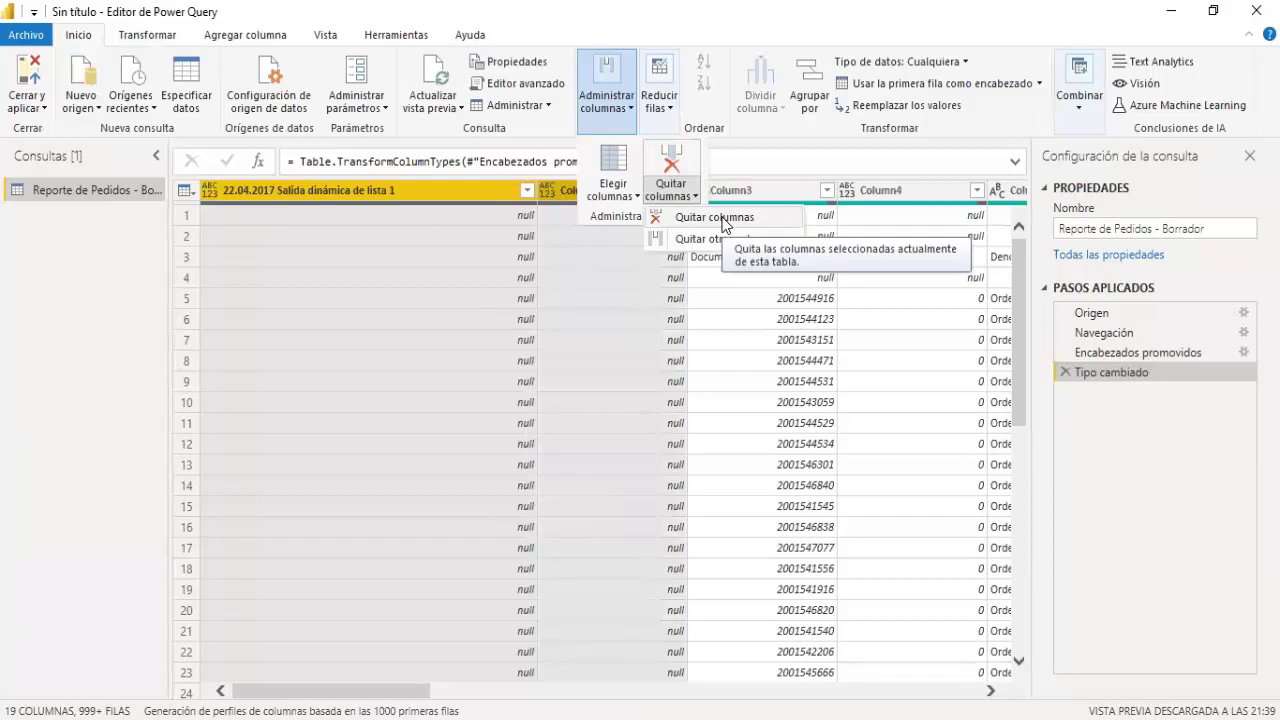
click(722, 217)
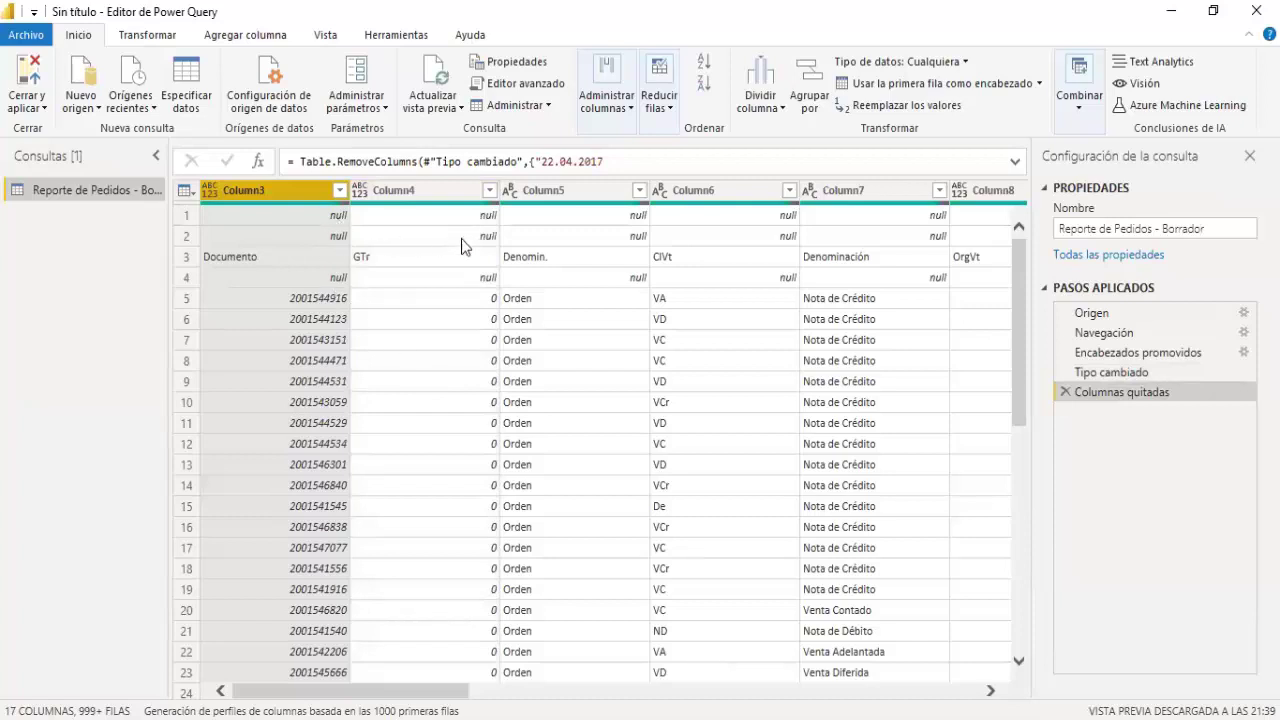
Remove the top 2 rows so the Documento, GTr, Denomin. row comes first
click(253, 256)
click(175, 256)
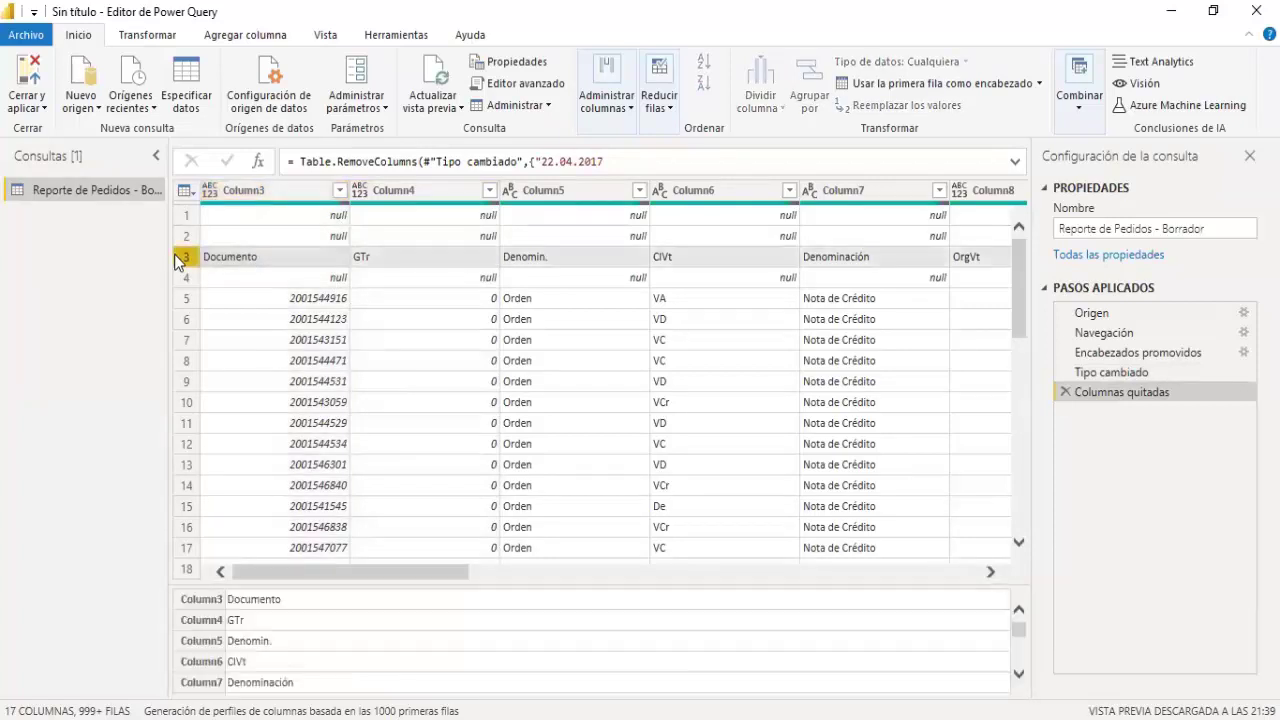
click(277, 256)
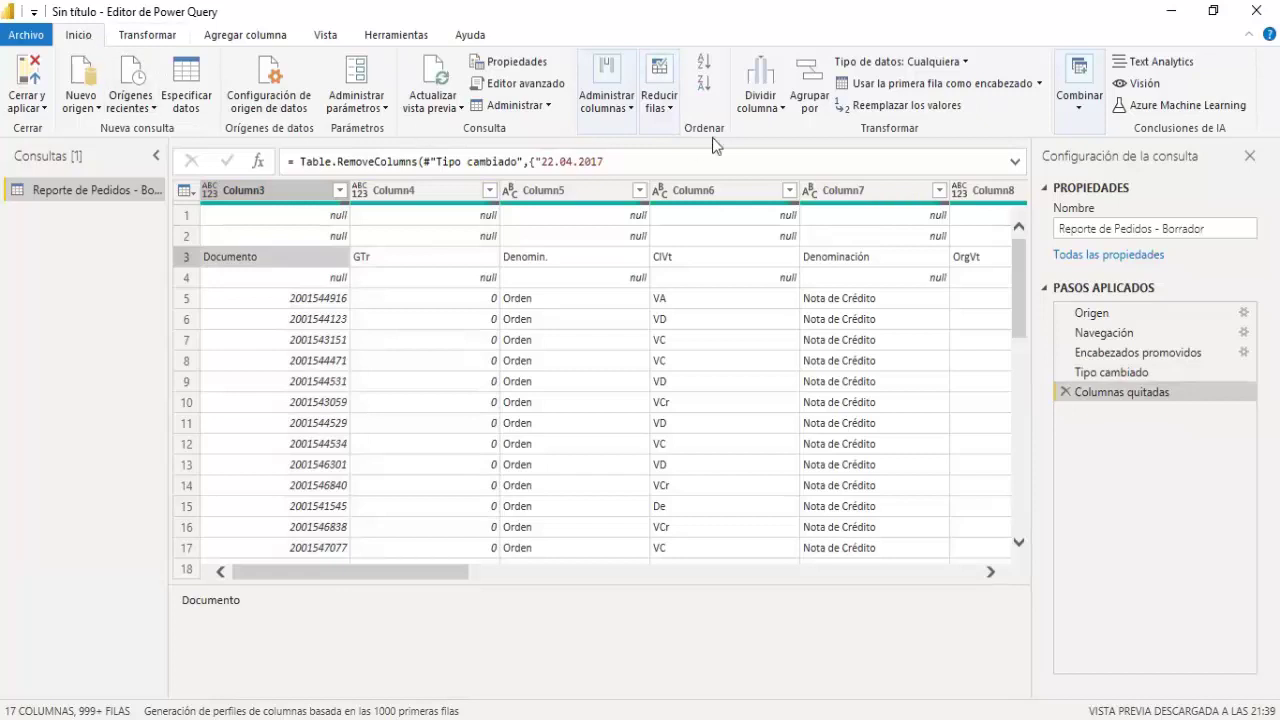
click(671, 112)
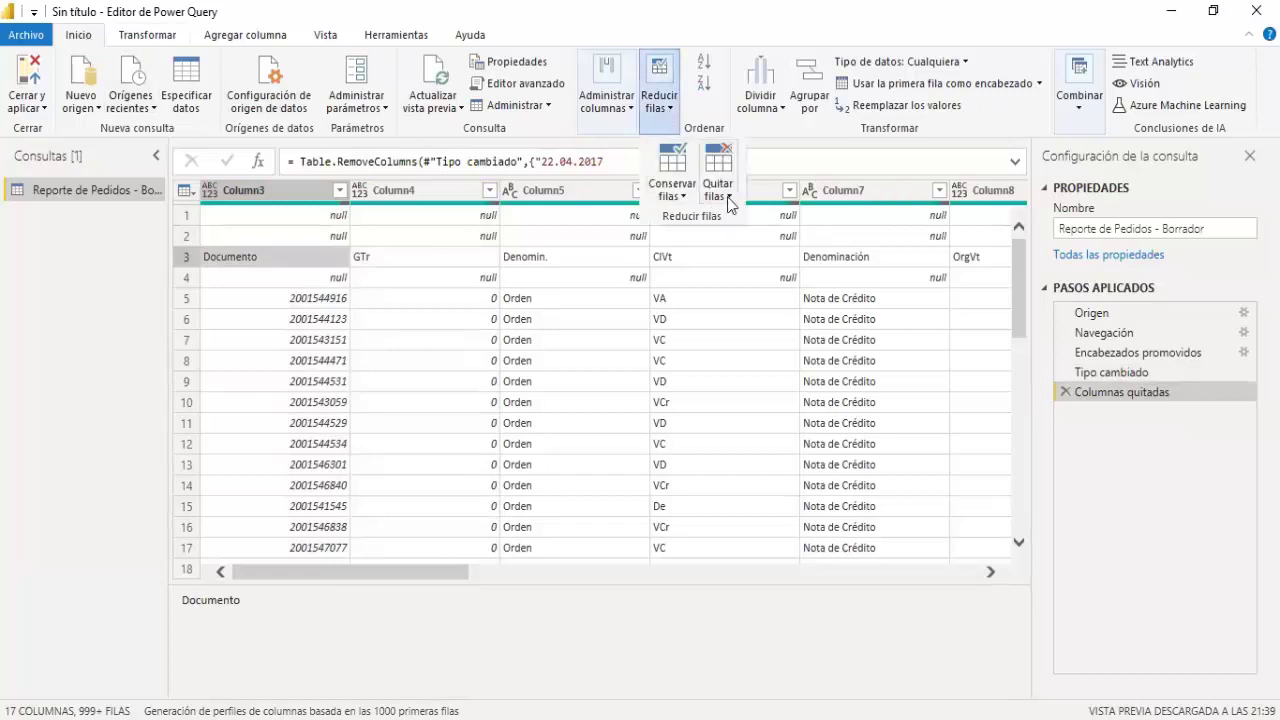
click(722, 195)
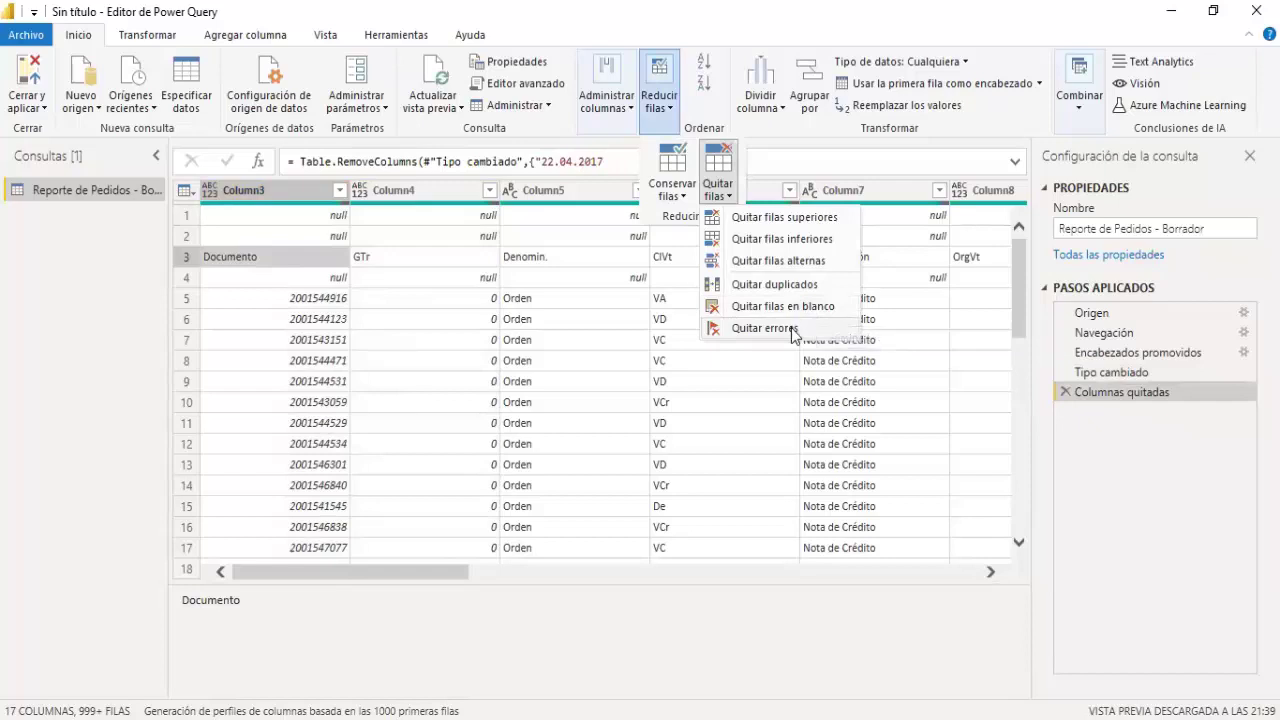
click(815, 225)
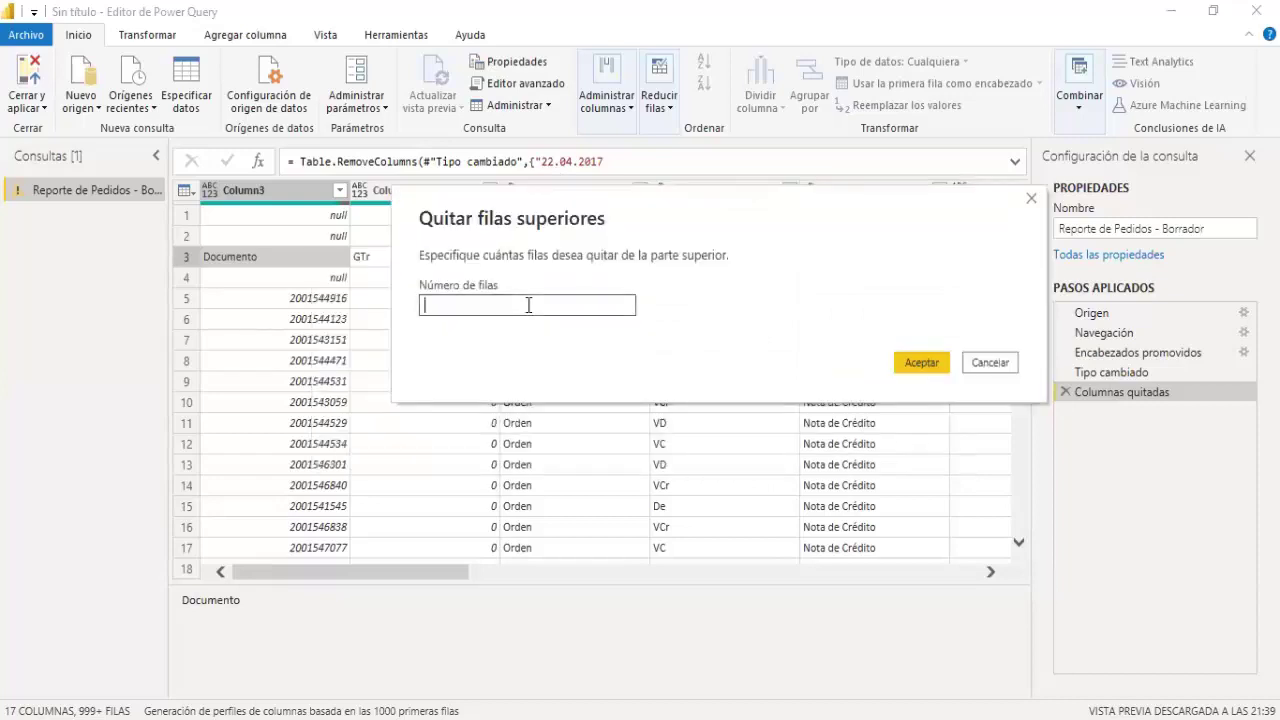
text(2)
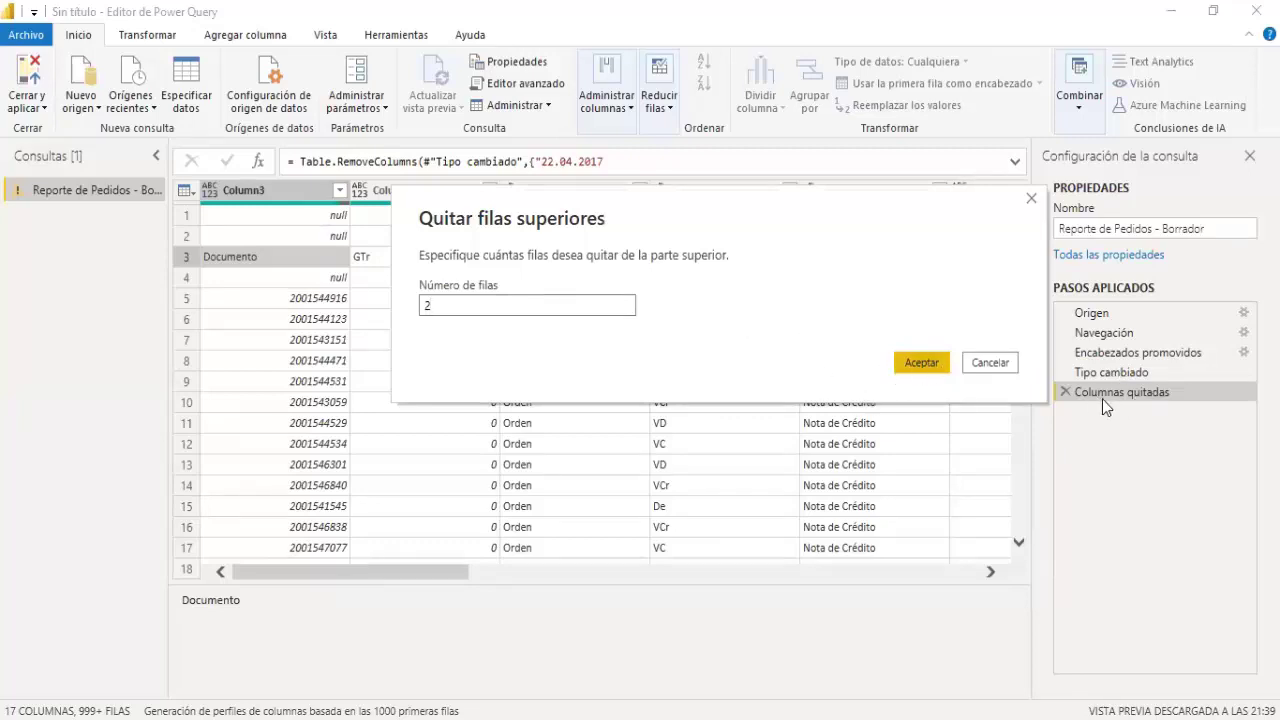
click(906, 372)
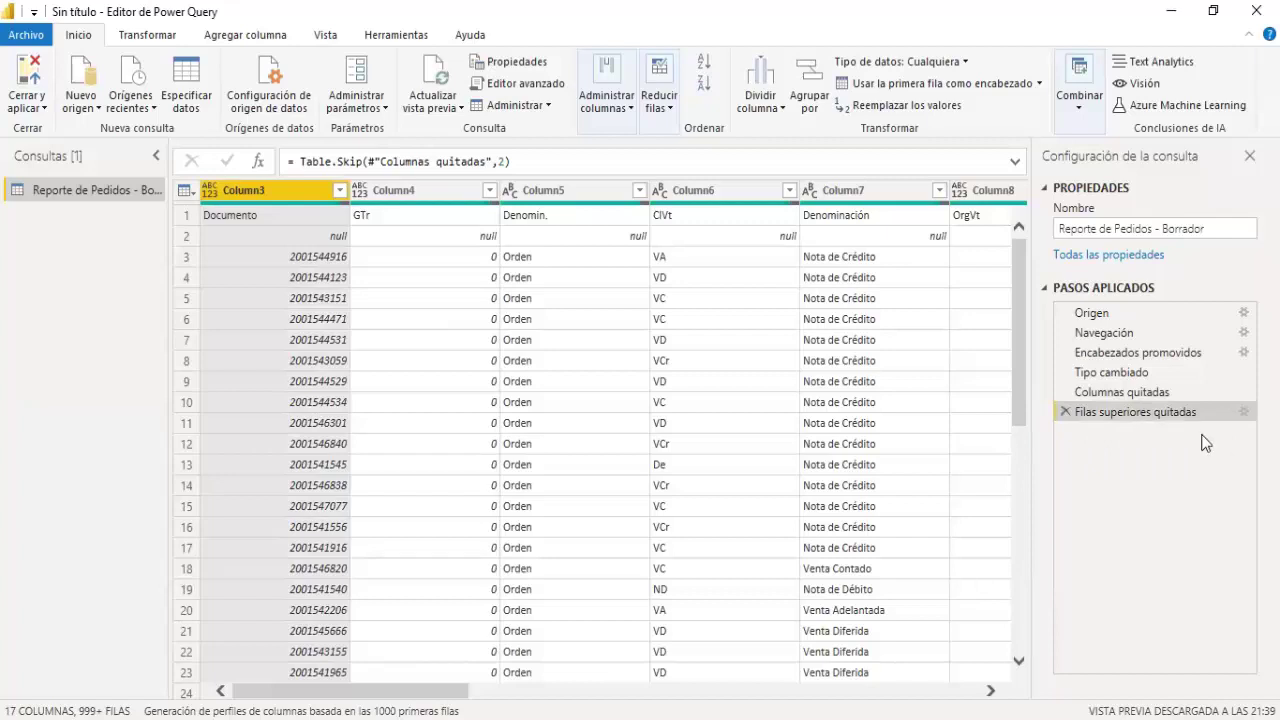
Apply Quitar filas en blanco so order data sits directly under the Documento row
click(334, 236)
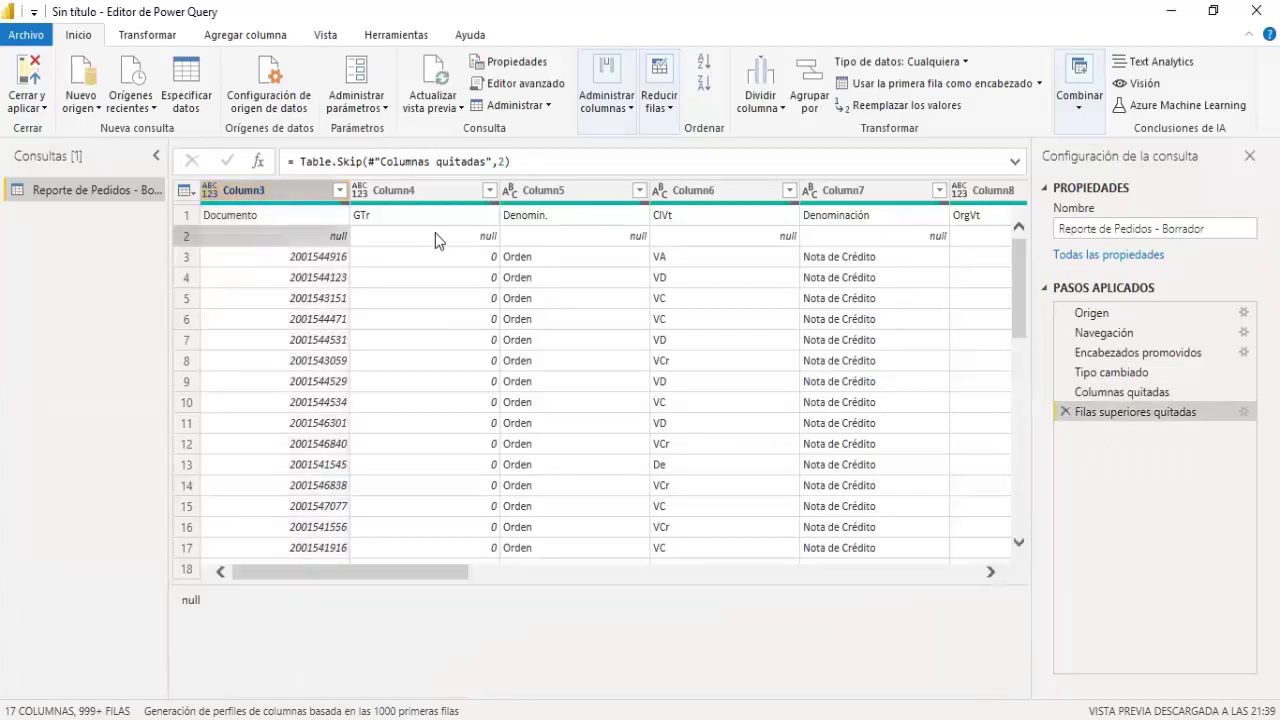
click(437, 240)
click(574, 243)
scroll(564, 353, down, 3)
scroll(600, 417, up, 3)
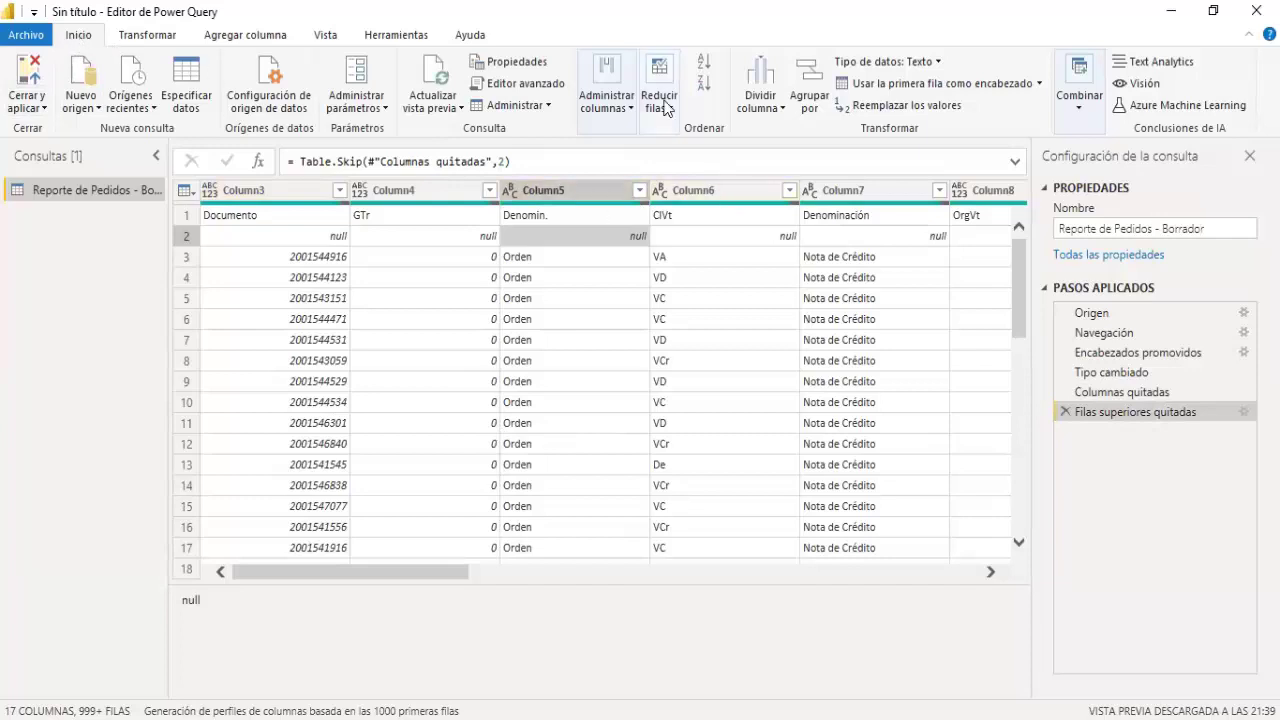
click(674, 120)
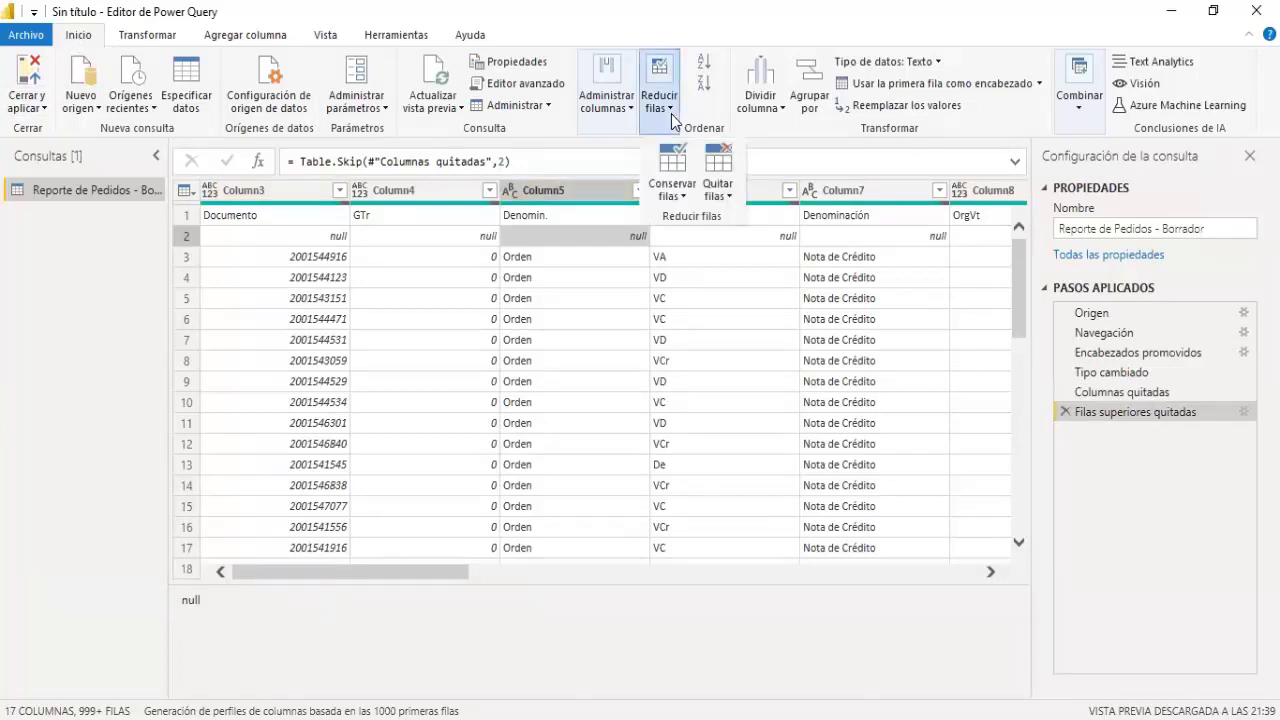
click(728, 210)
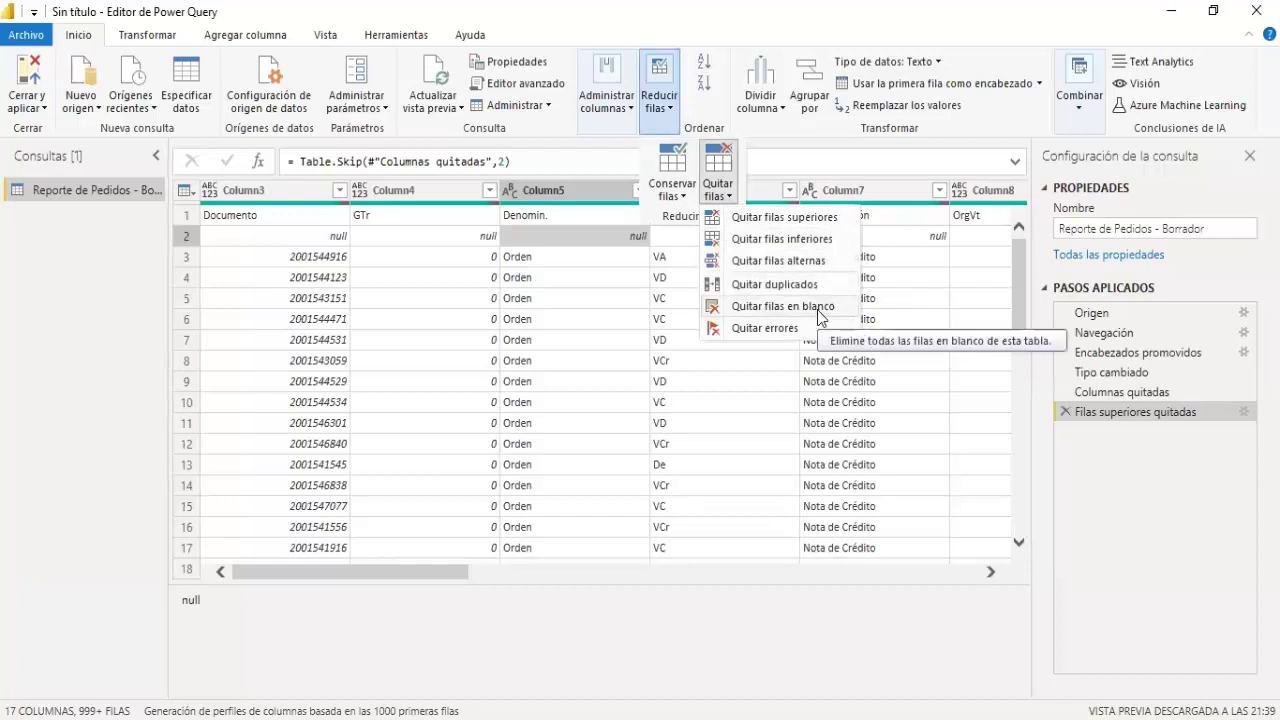
click(820, 316)
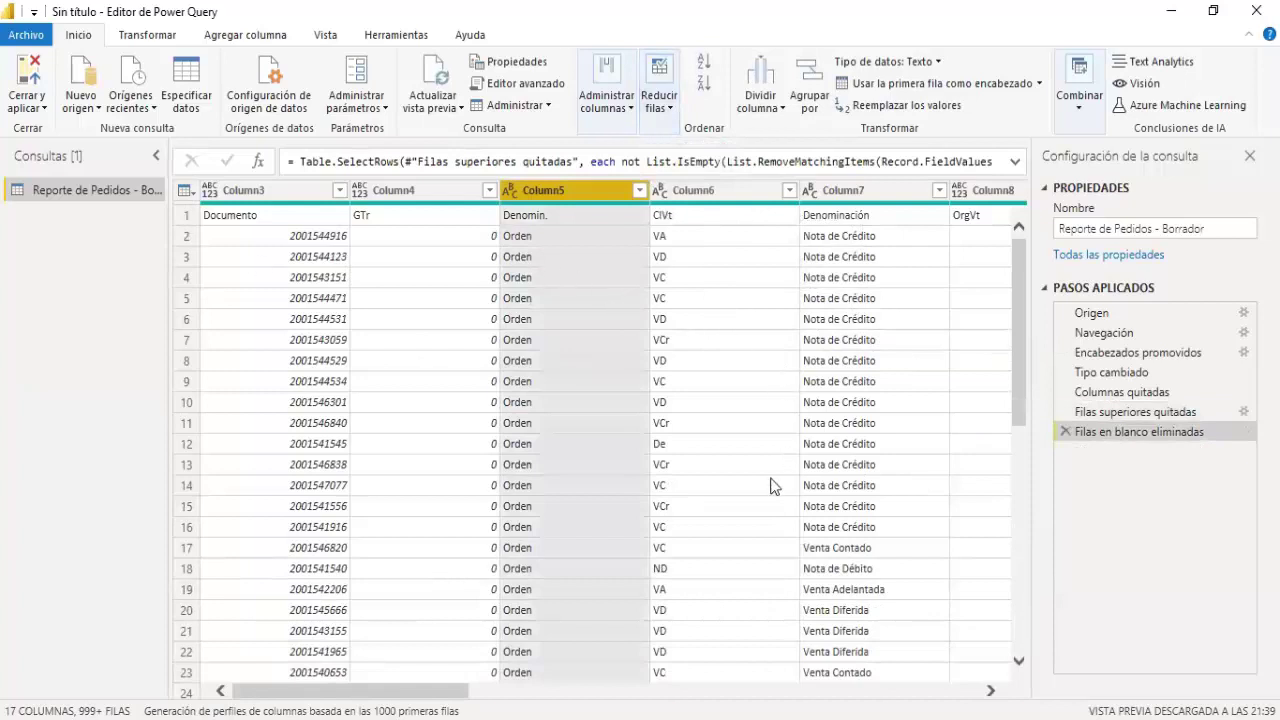
scroll(743, 512, down, 1)
scroll(743, 511, up, 3)
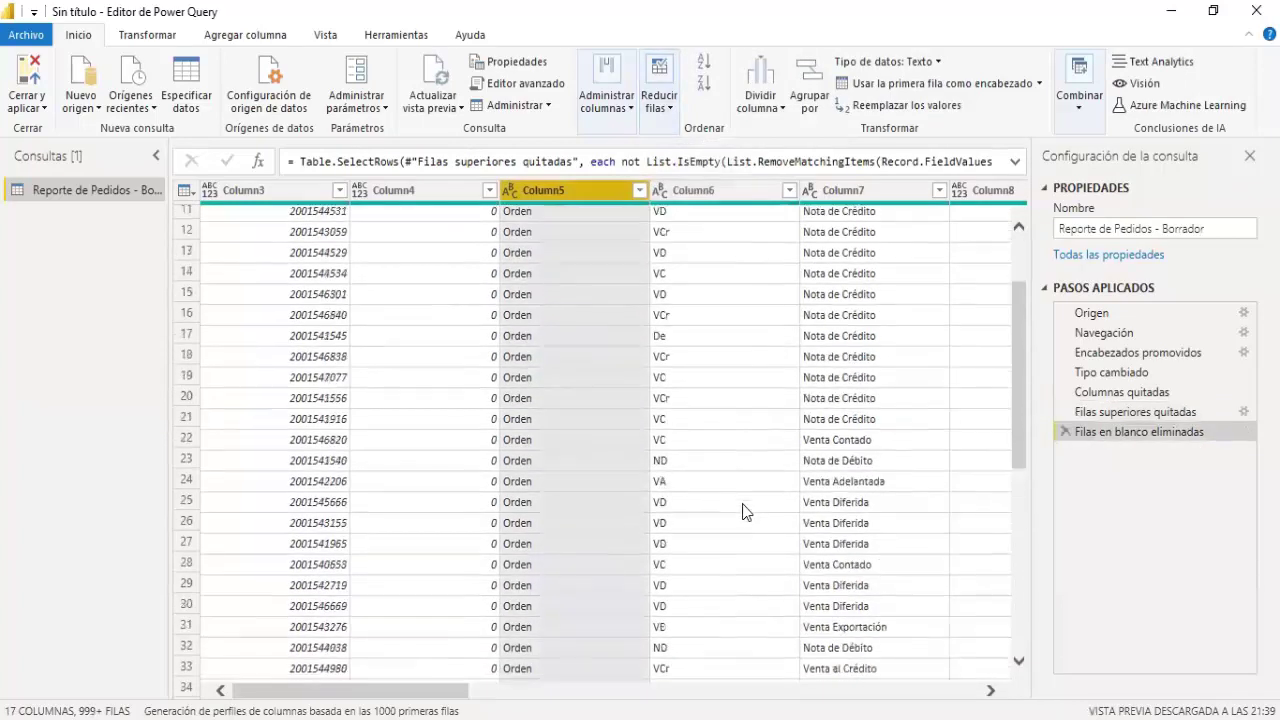
scroll(743, 511, up, 2)
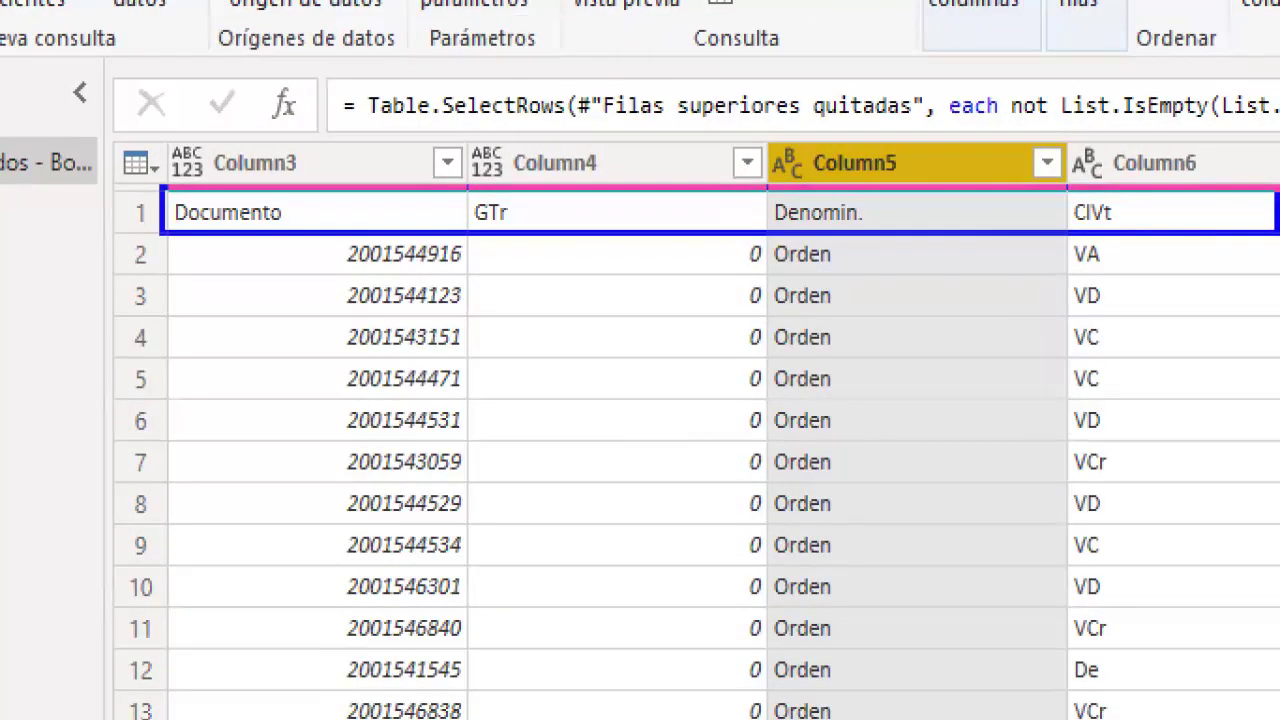
mouse_move(160, 213)
mouse_down()
mouse_move(165, 148)
mouse_move(181, 152)
mouse_up()
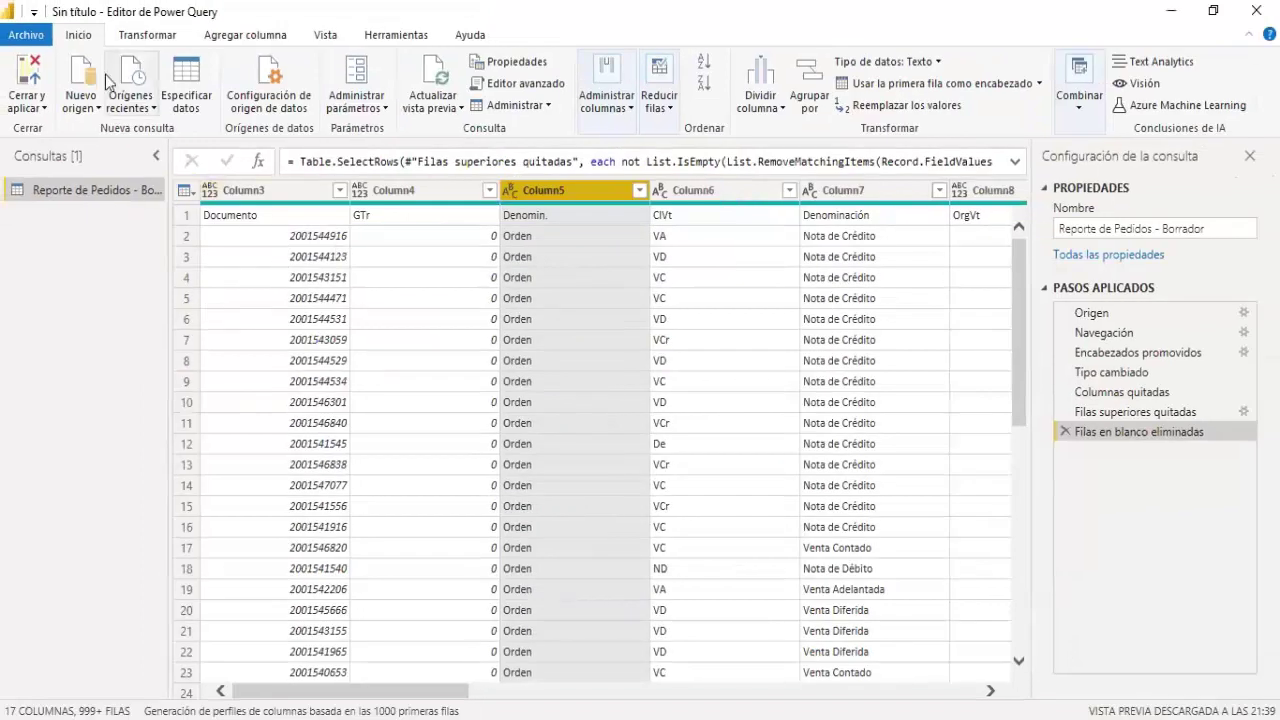
click(135, 40)
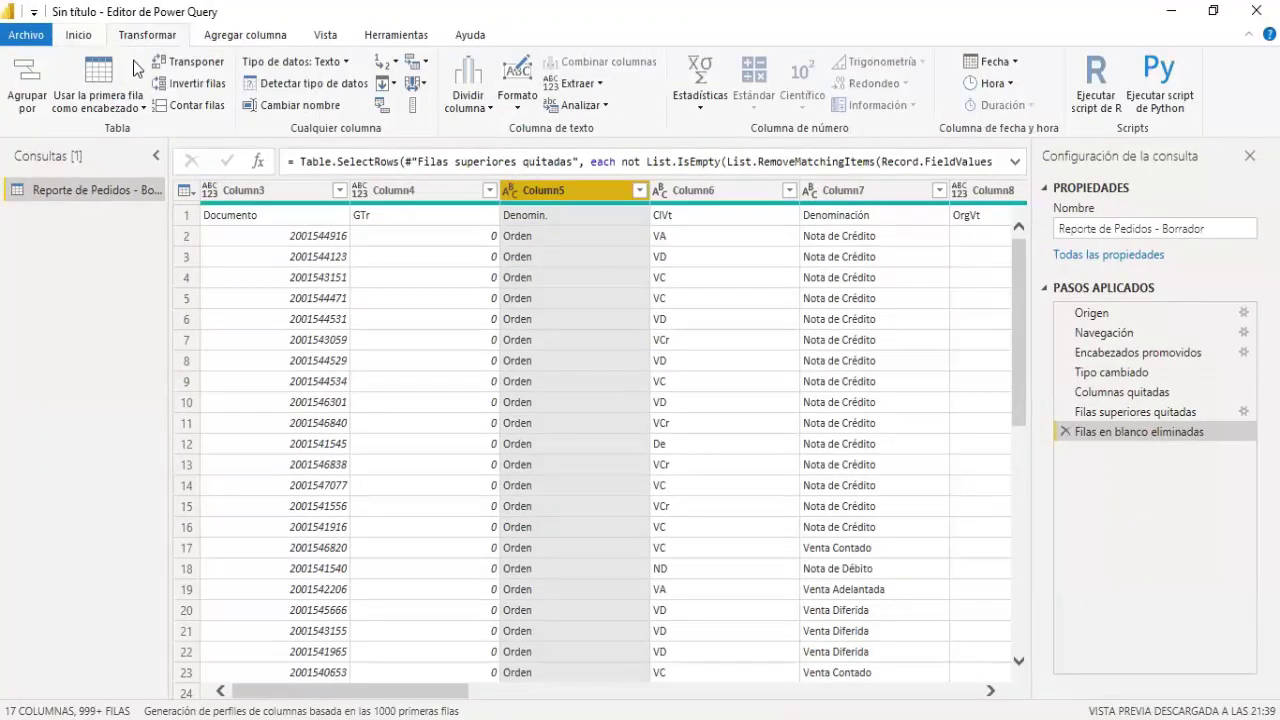
click(141, 110)
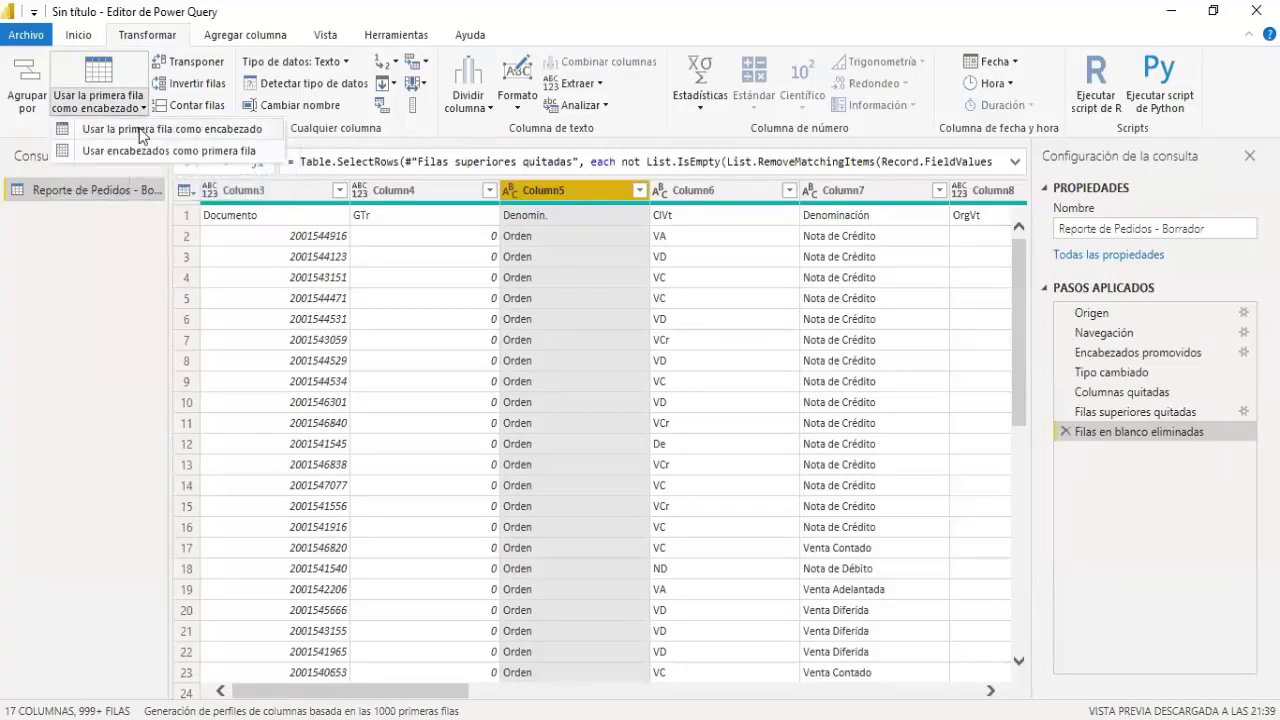
click(141, 129)
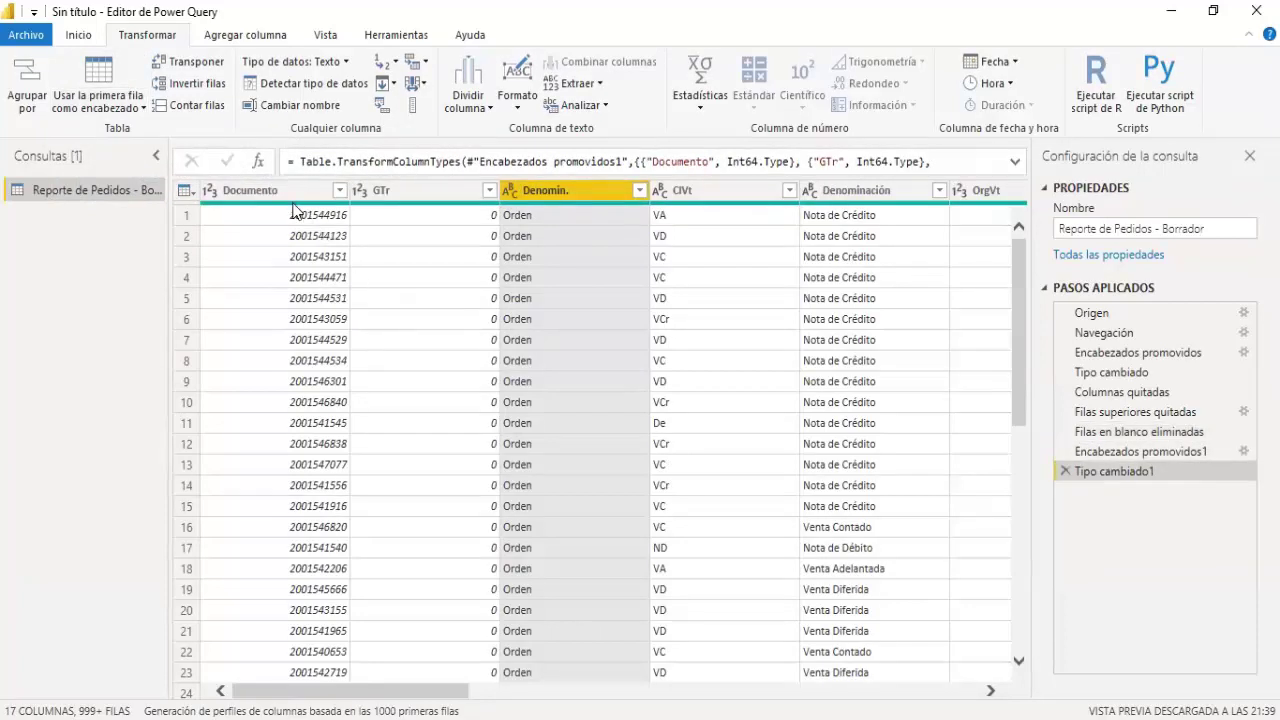
click(420, 190)
click(555, 190)
click(713, 198)
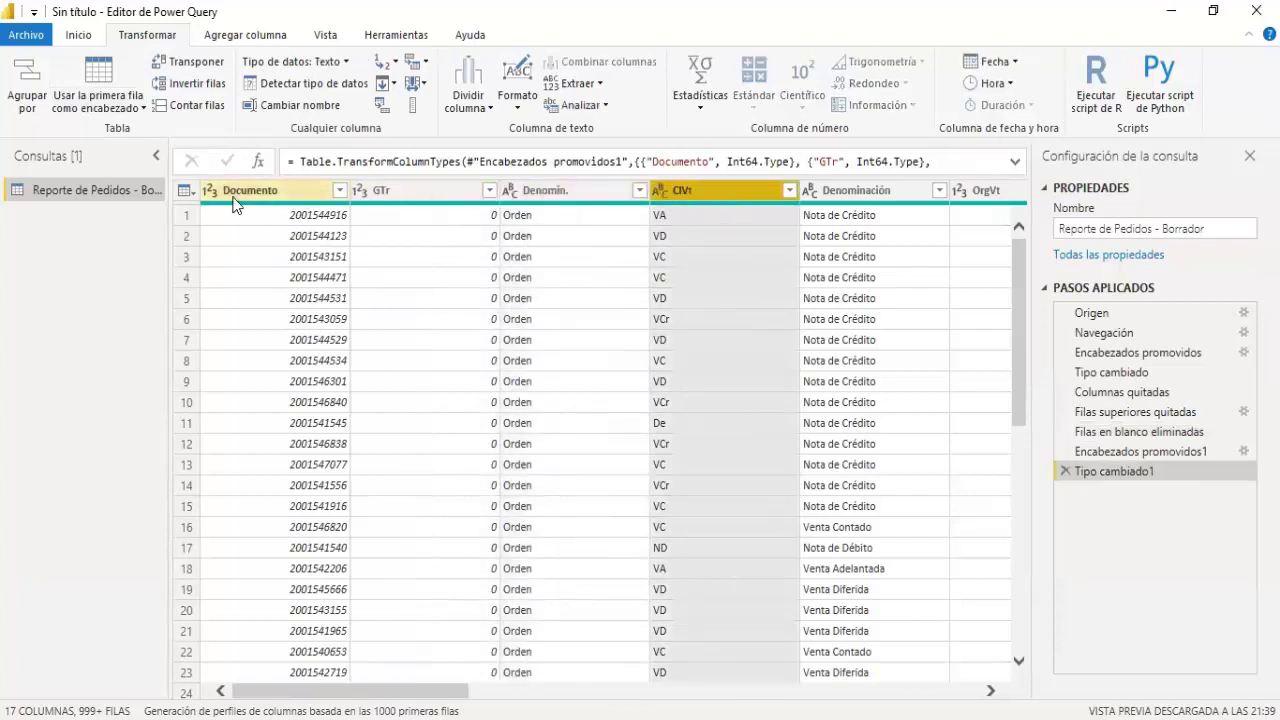
click(231, 197)
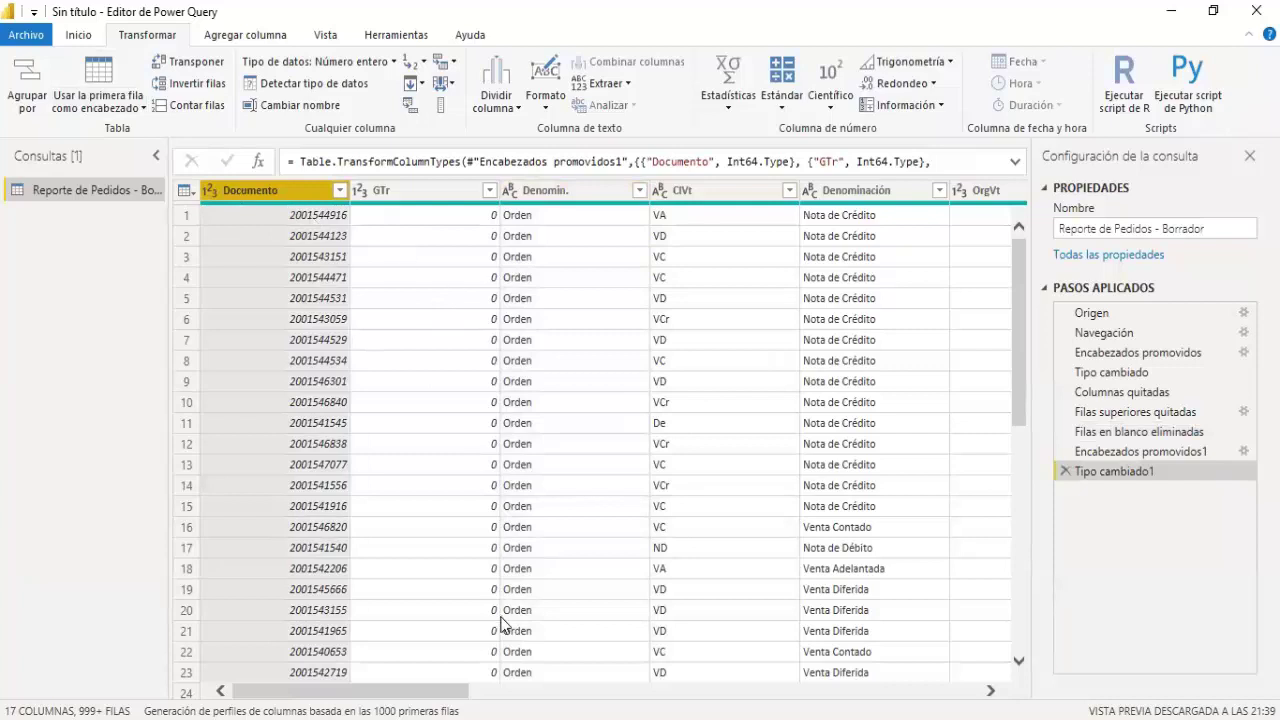
Delete the null-only Func. and Responsab columns, leaving 15 columns
drag(461, 698, 797, 712)
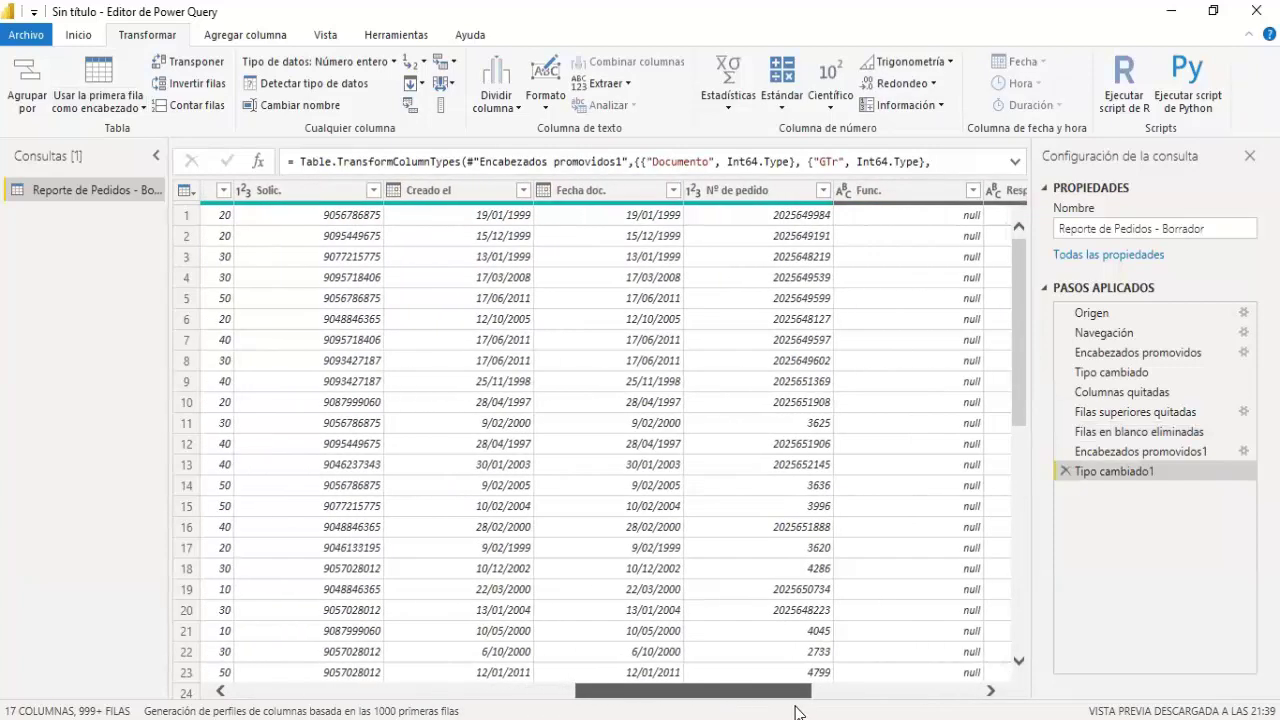
mouse_move(797, 712)
mouse_down()
mouse_move(920, 712)
mouse_move(793, 714)
mouse_move(435, 672)
mouse_move(873, 695)
mouse_up()
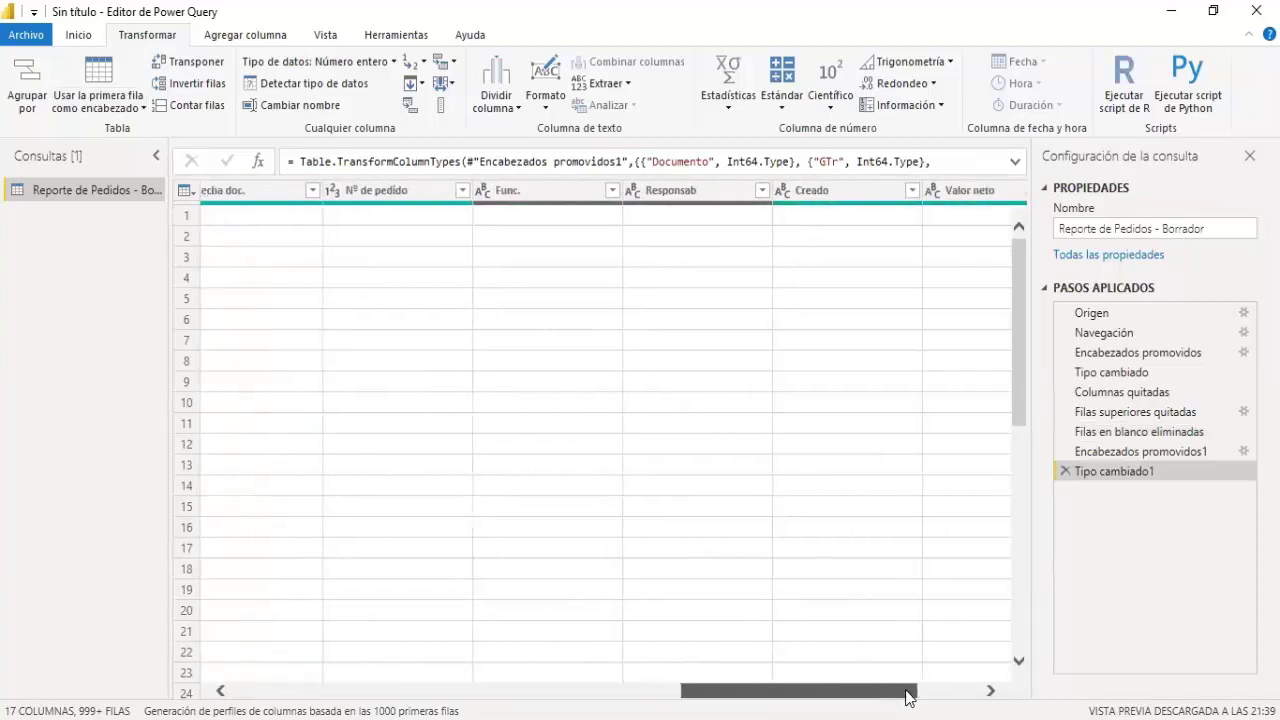
drag(873, 695, 922, 694)
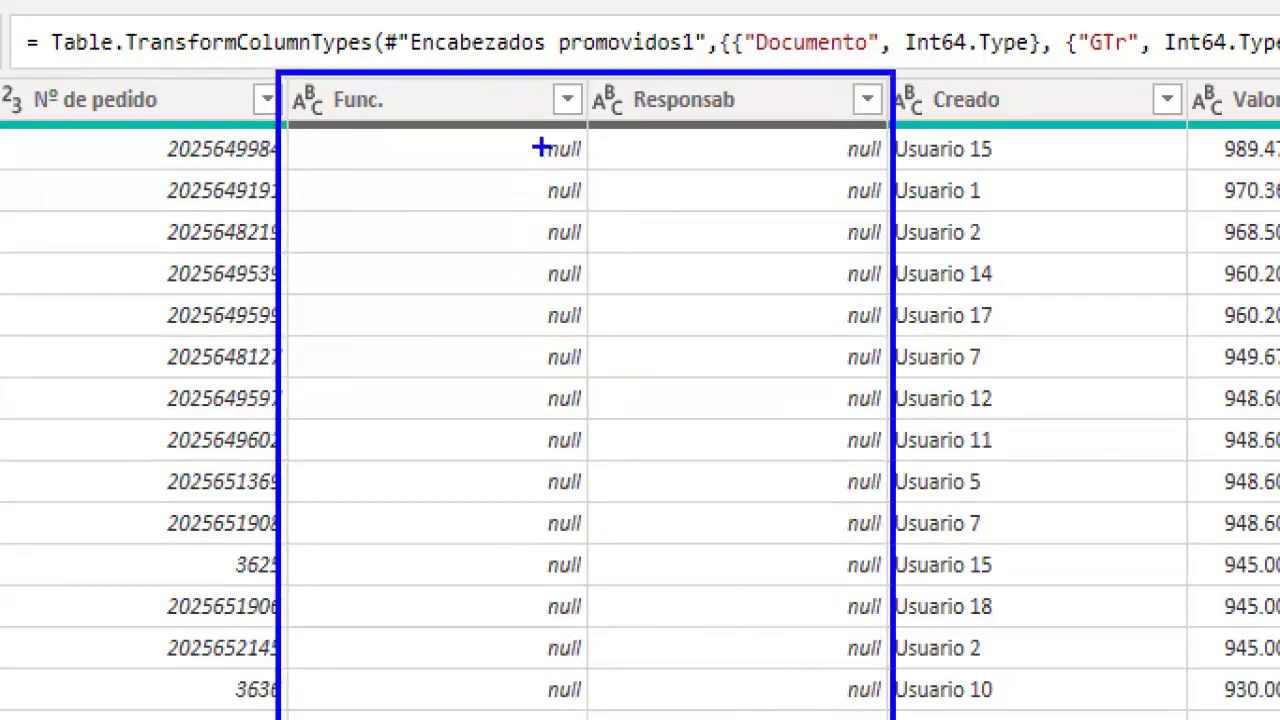
drag(538, 134, 590, 715)
drag(828, 124, 890, 715)
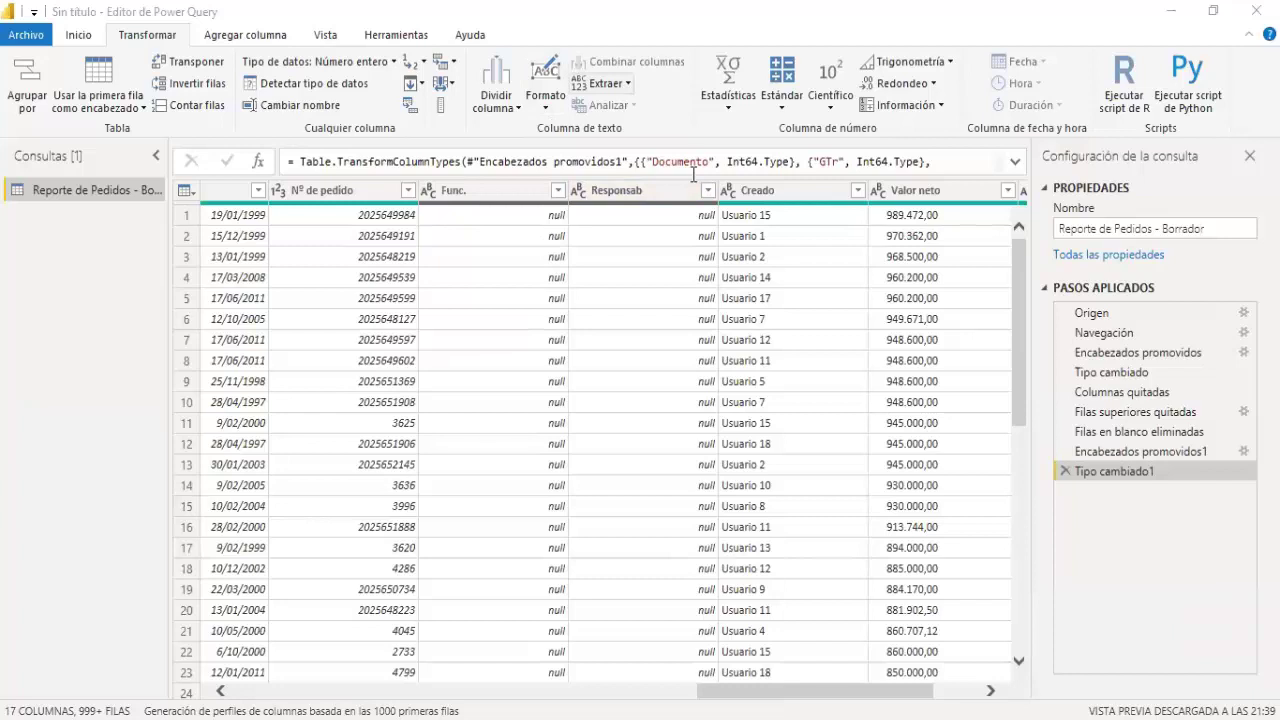
click(521, 200)
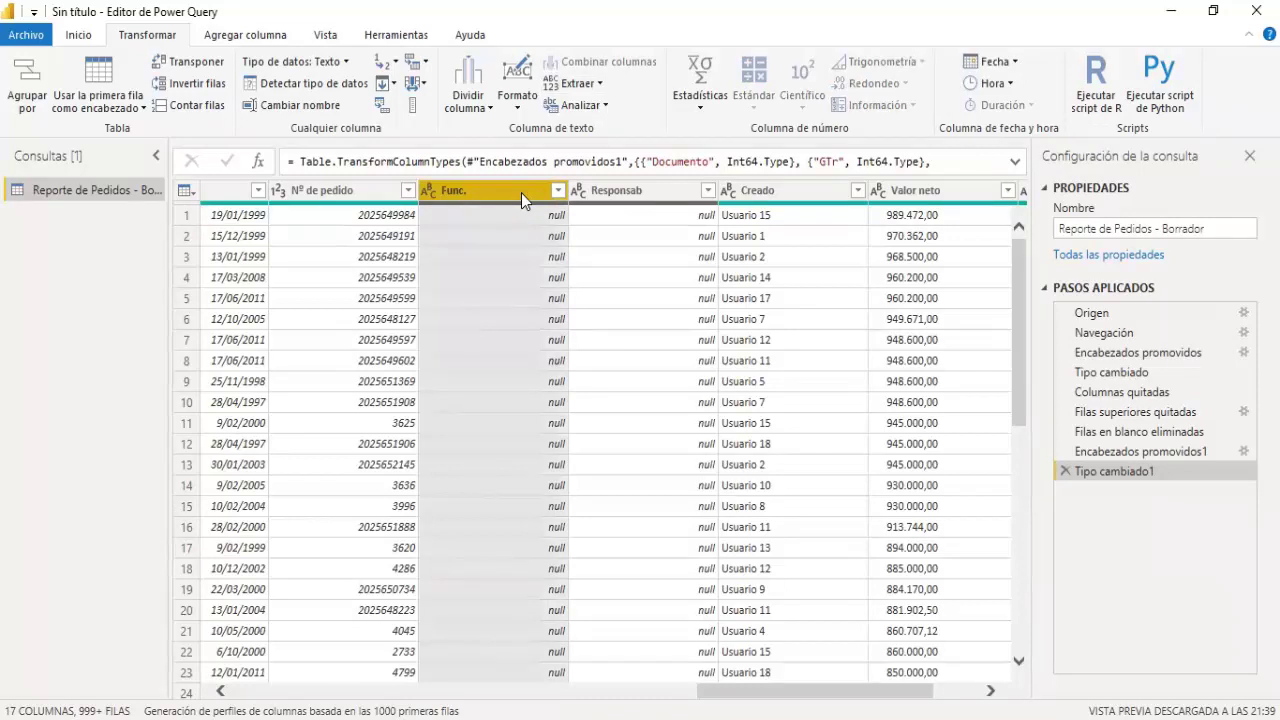
ctrl+click(620, 190)
right_click(623, 196)
click(680, 238)
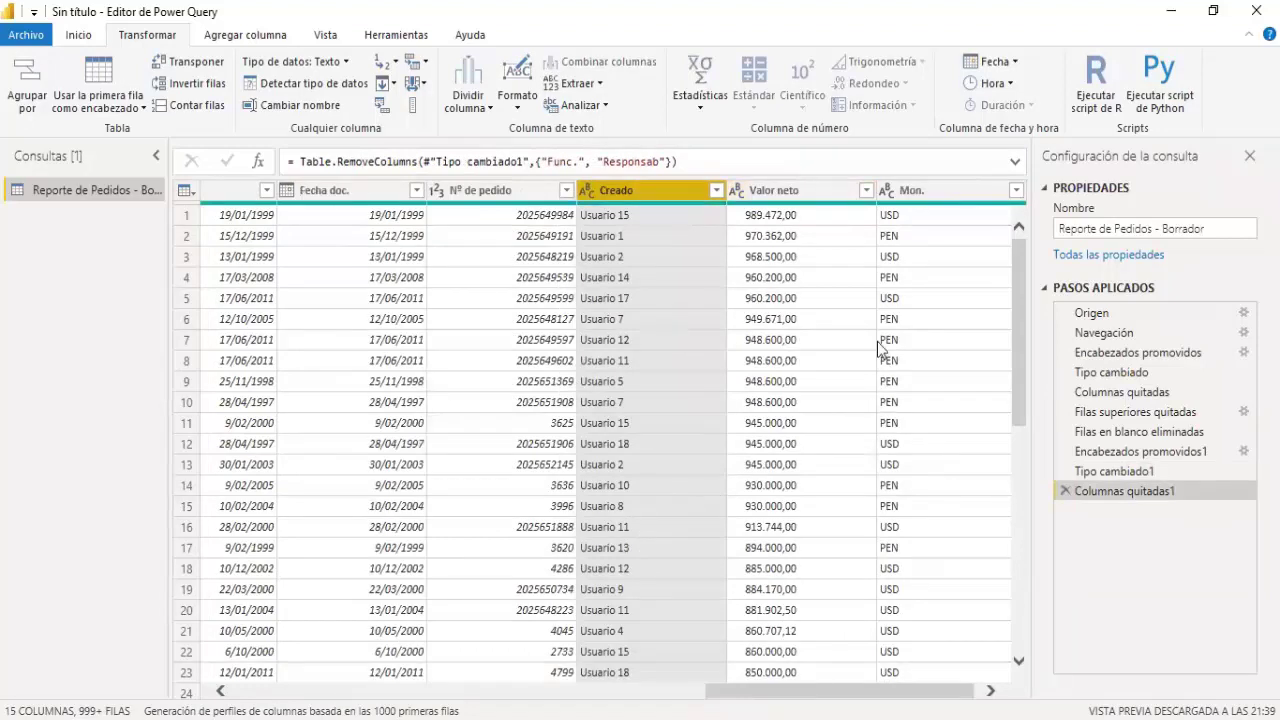
click(510, 196)
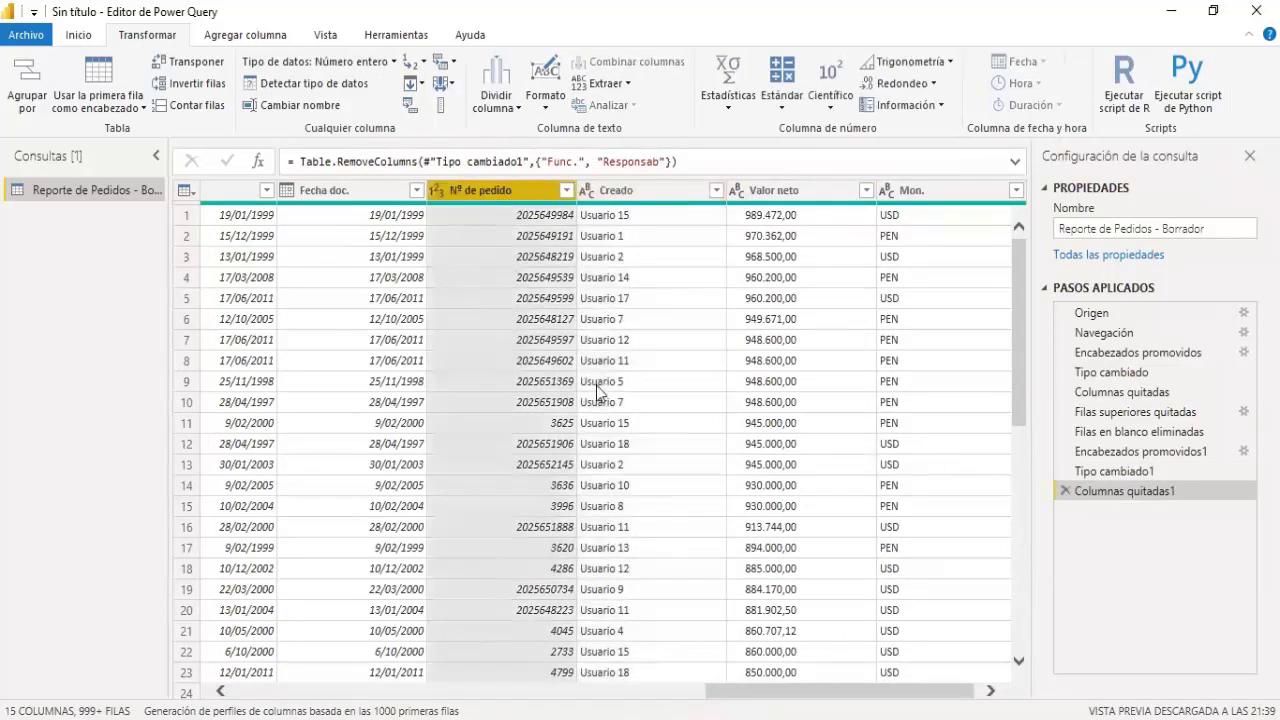
Move Nº de pedido to the first position, ahead of Documento
mouse_move(836, 690)
mouse_down()
mouse_move(470, 692)
mouse_move(926, 704)
mouse_up()
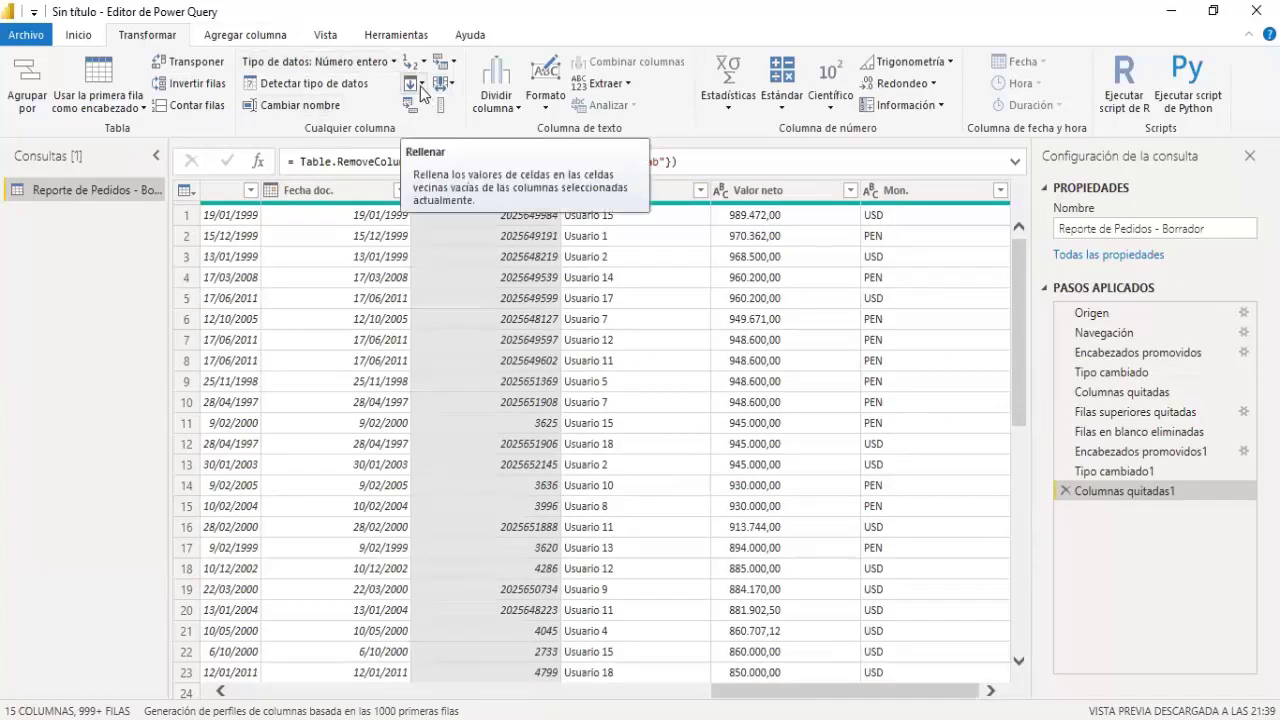
click(452, 84)
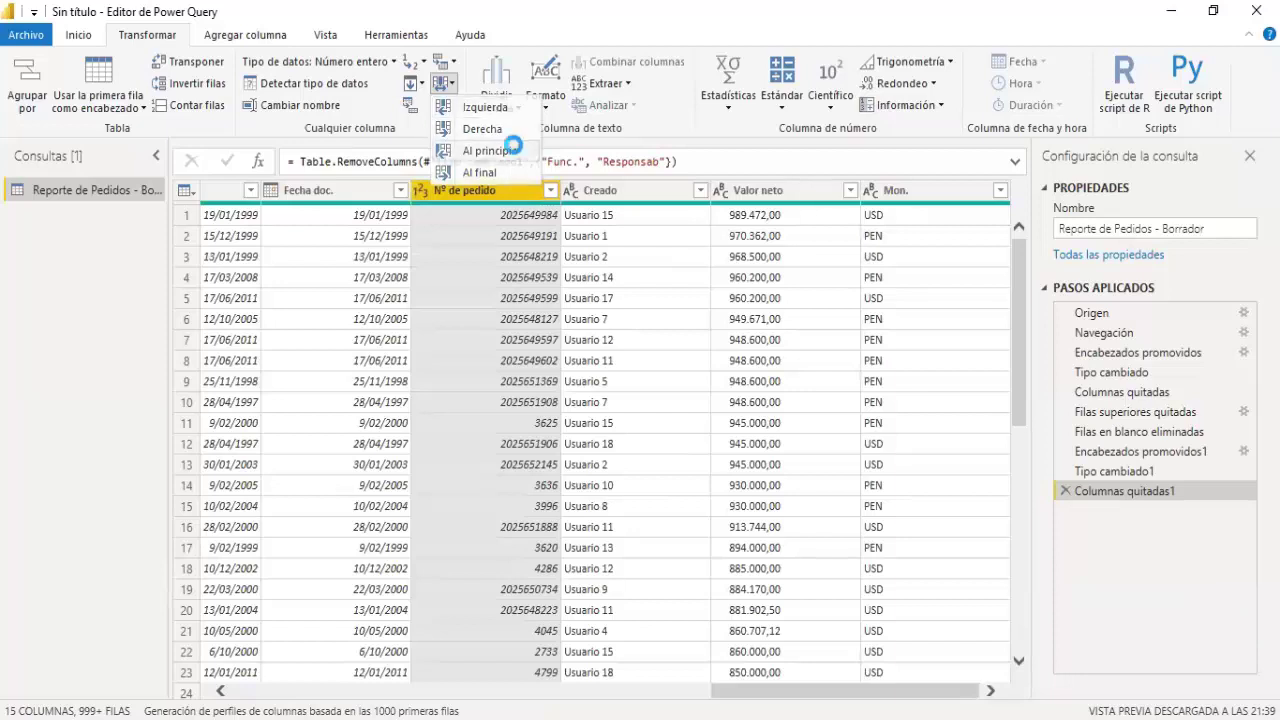
click(490, 151)
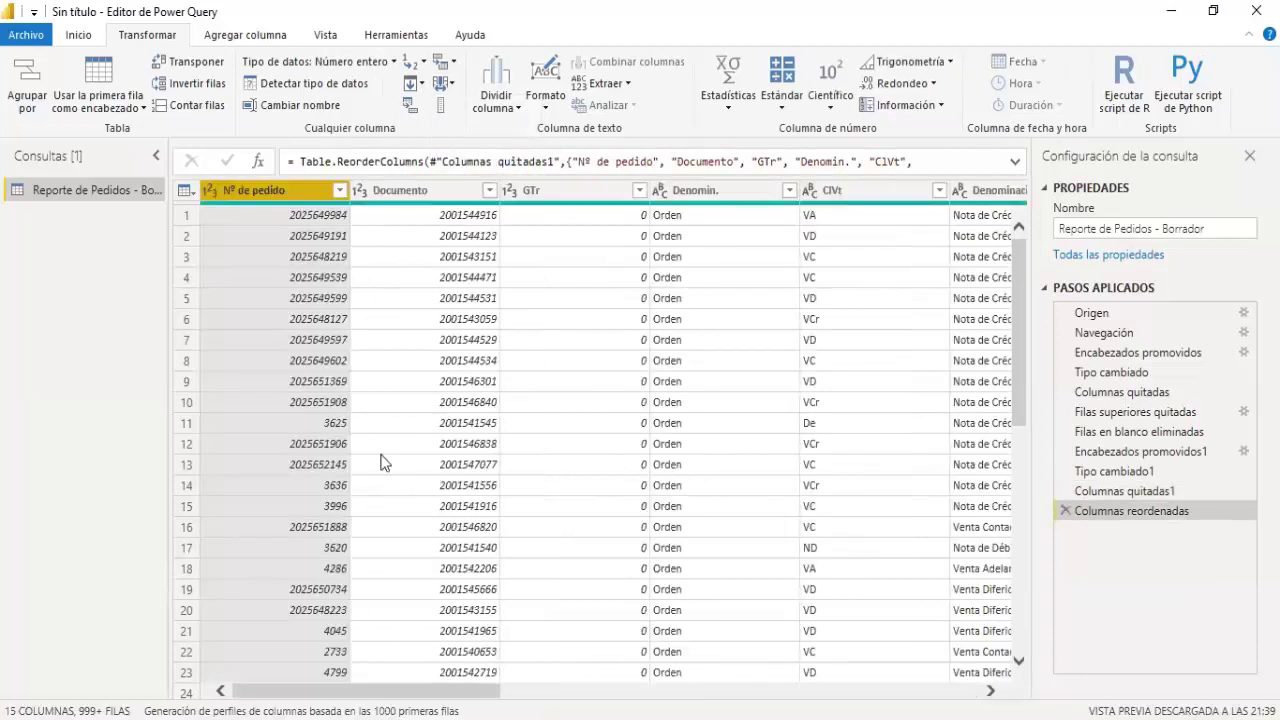
click(341, 190)
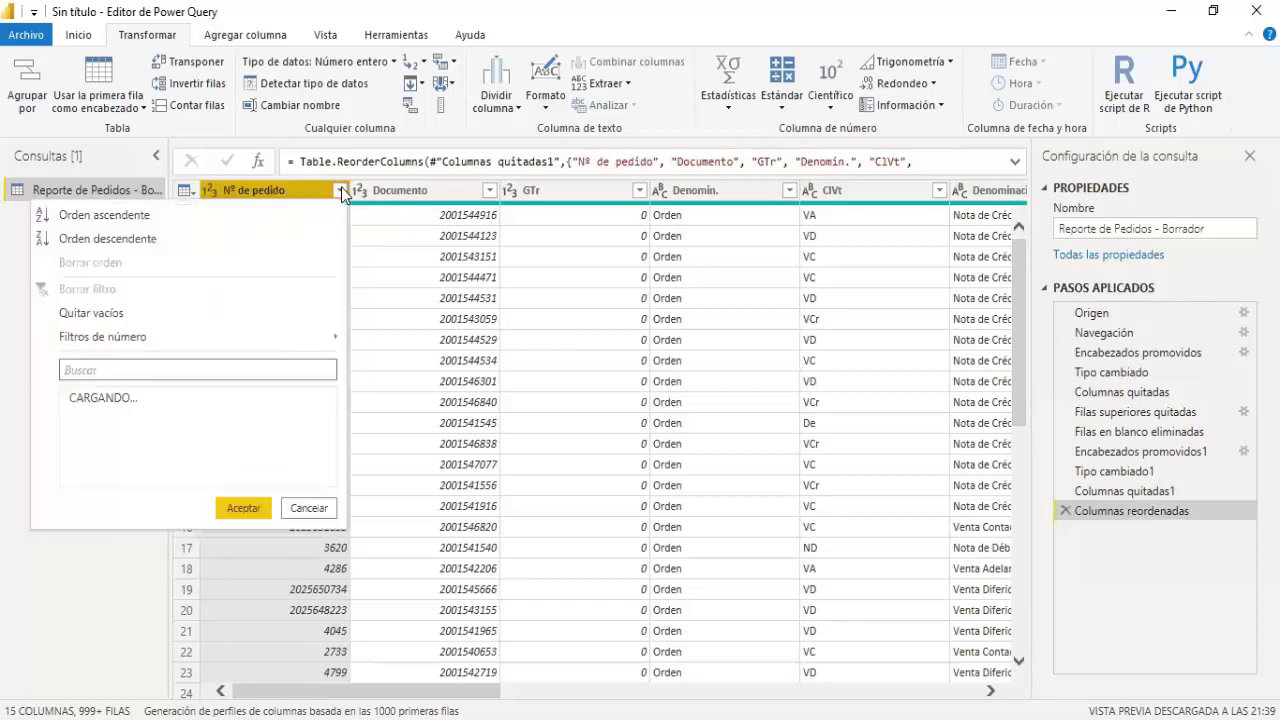
Sort the table ascending by Nº de pedido using Orden ascendente
click(193, 222)
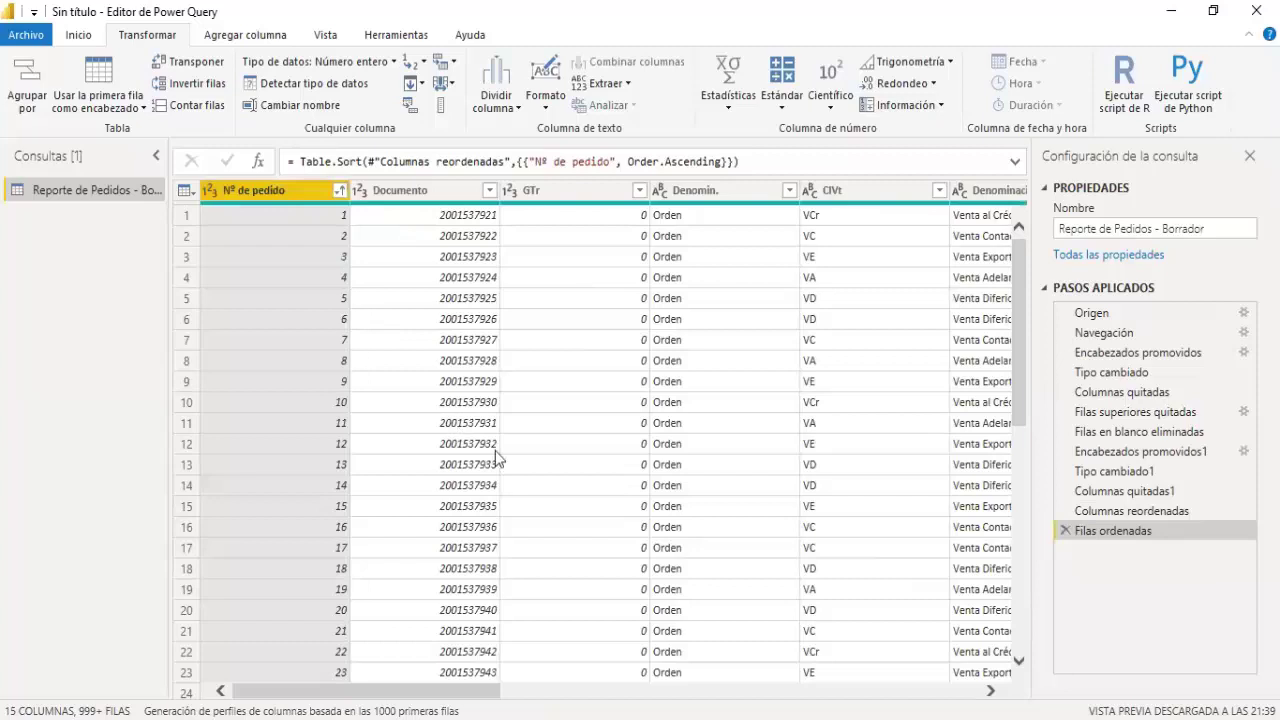
mouse_move(472, 690)
mouse_down()
mouse_move(694, 708)
mouse_move(912, 700)
mouse_up()
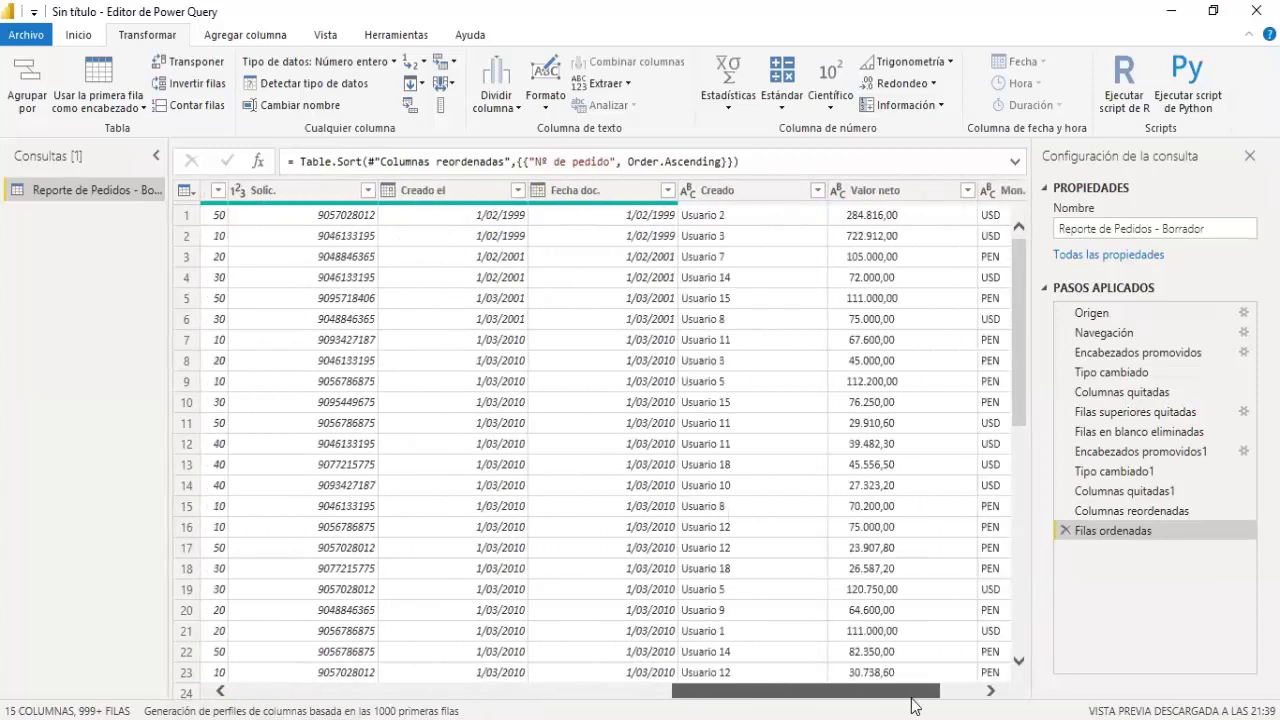
drag(912, 706, 995, 706)
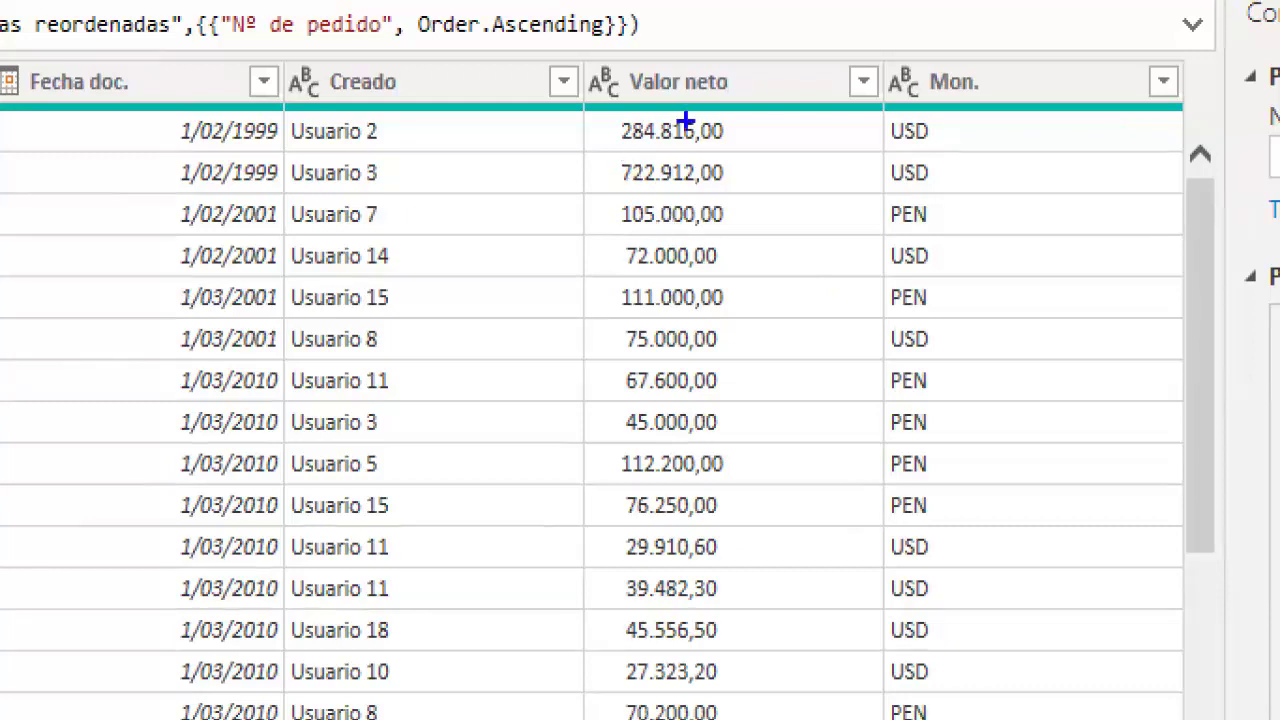
drag(600, 108, 746, 719)
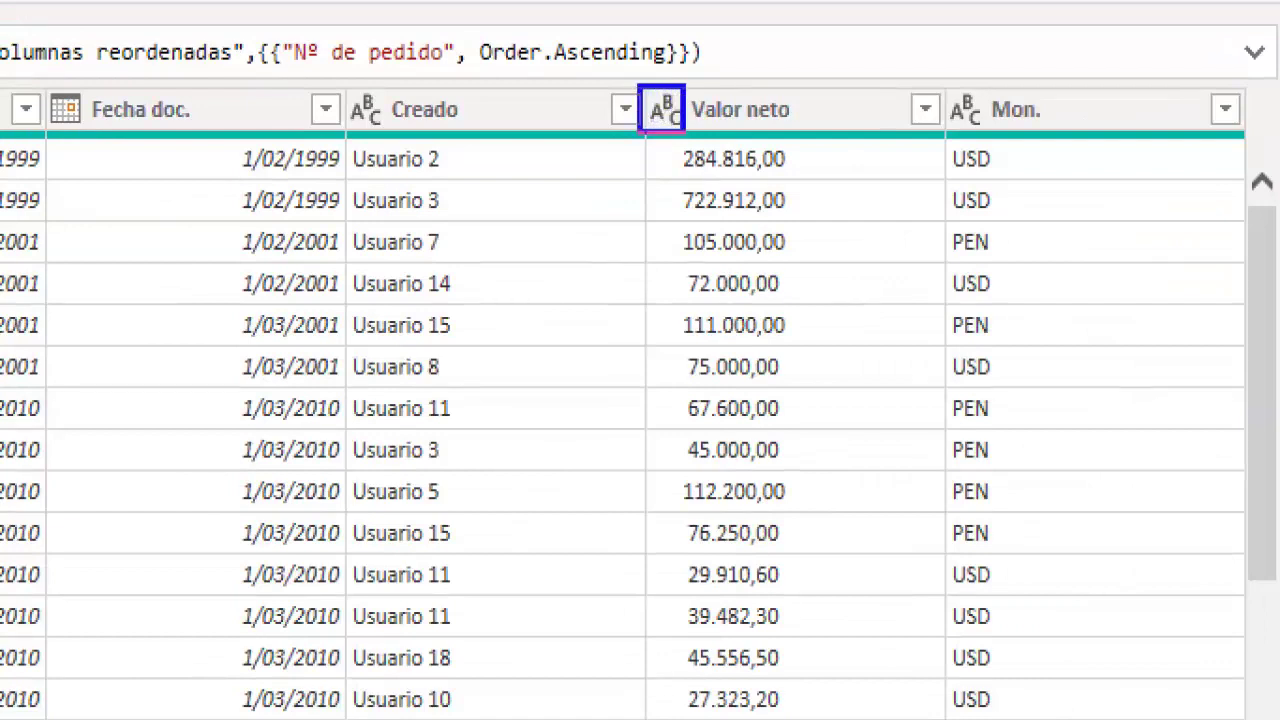
drag(703, 110, 846, 274)
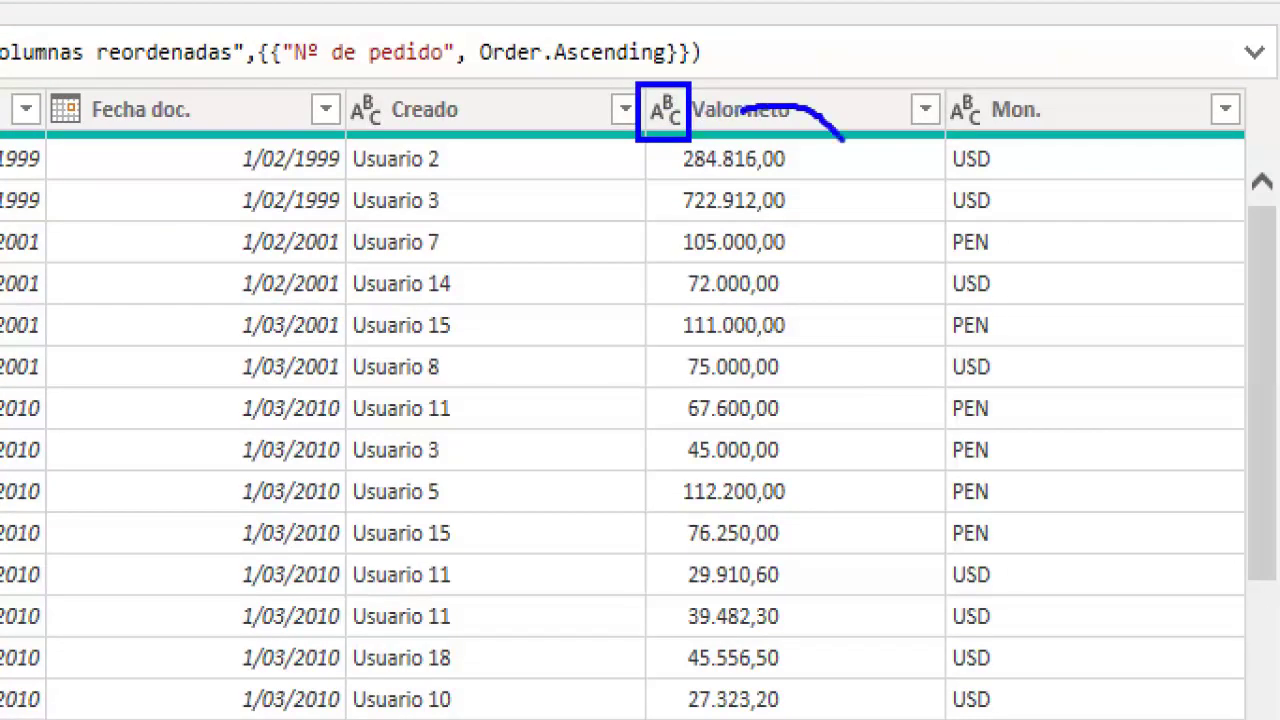
drag(672, 140, 790, 715)
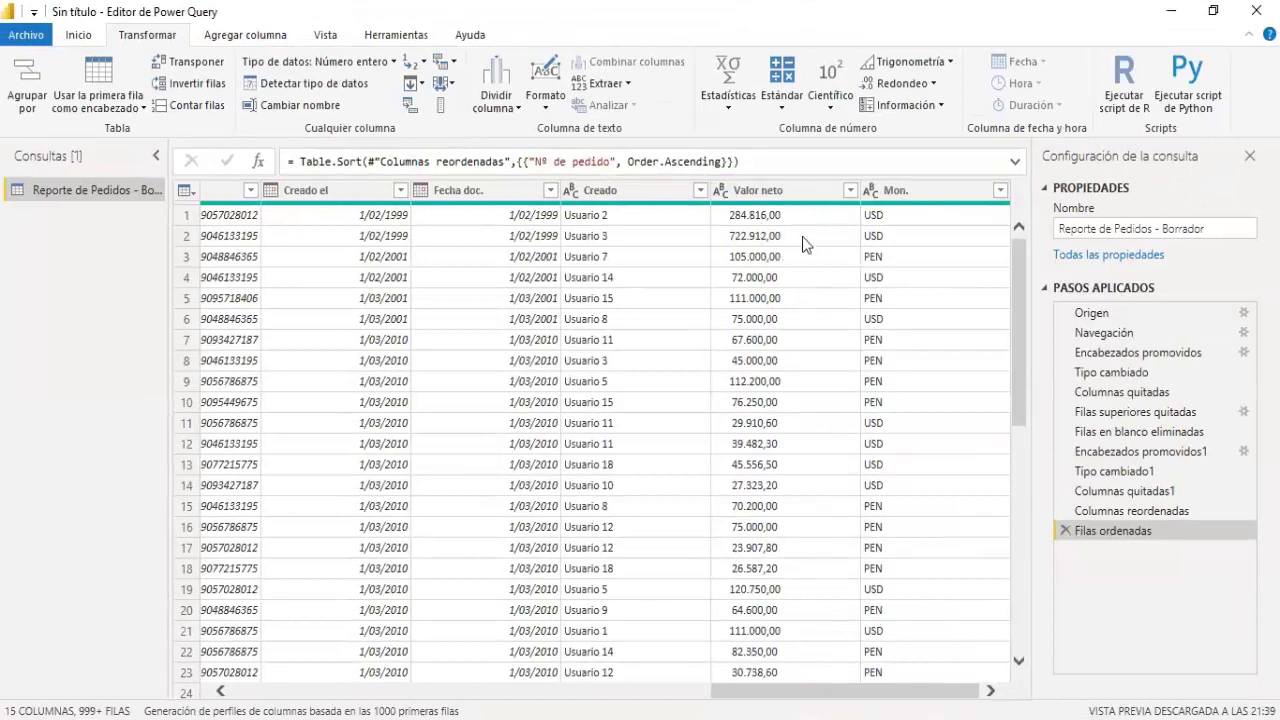
click(724, 197)
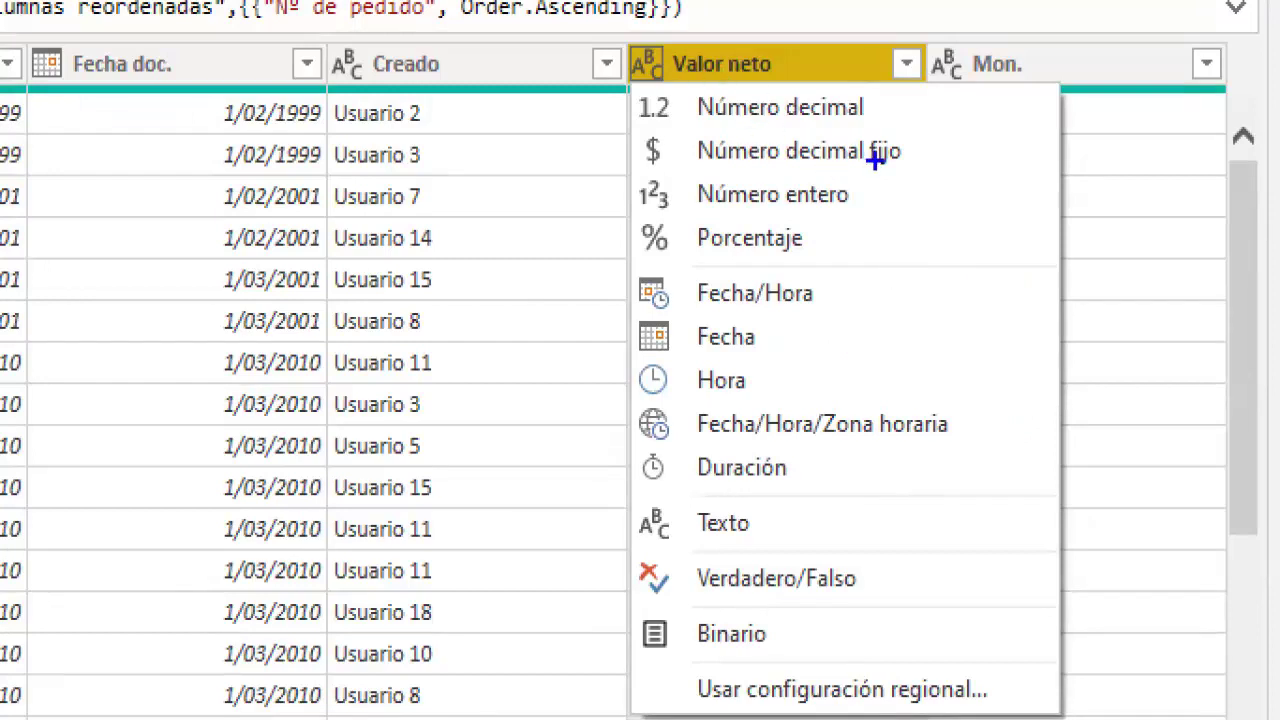
drag(910, 104, 1043, 104)
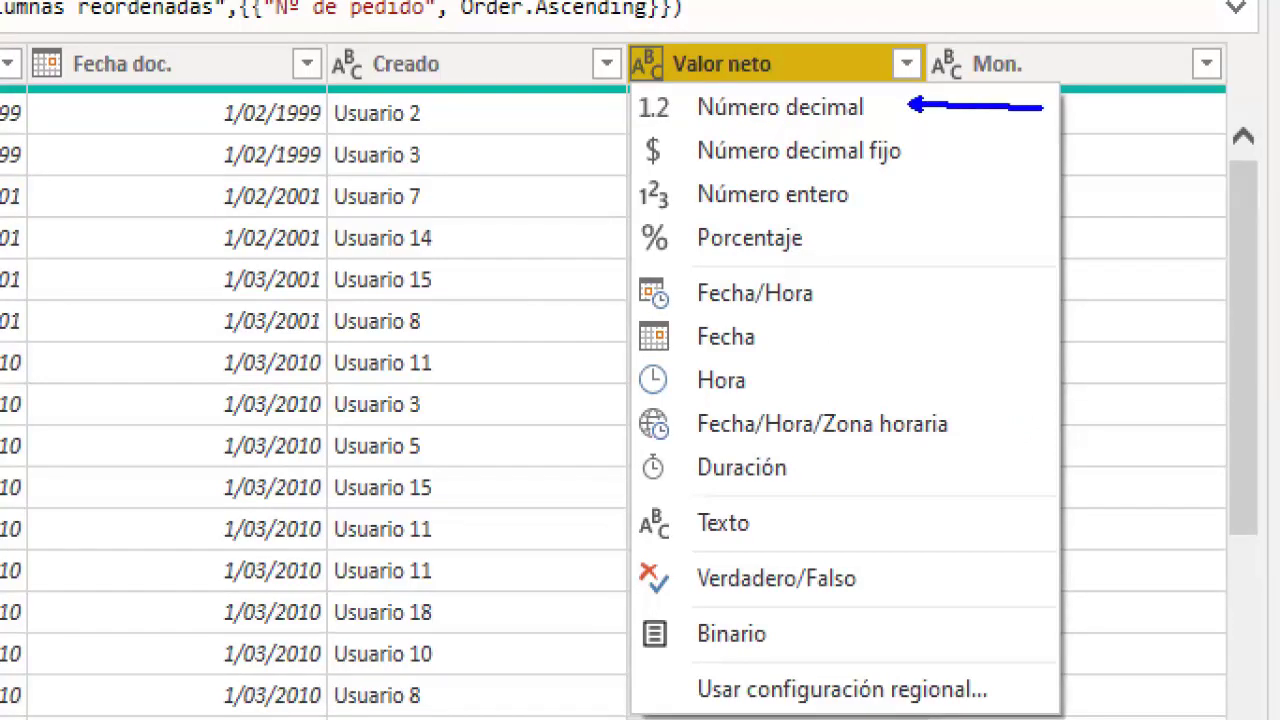
drag(938, 155, 1053, 155)
drag(890, 195, 1048, 195)
drag(824, 260, 966, 260)
drag(848, 287, 996, 287)
drag(846, 332, 992, 332)
drag(886, 392, 964, 392)
drag(975, 436, 1047, 431)
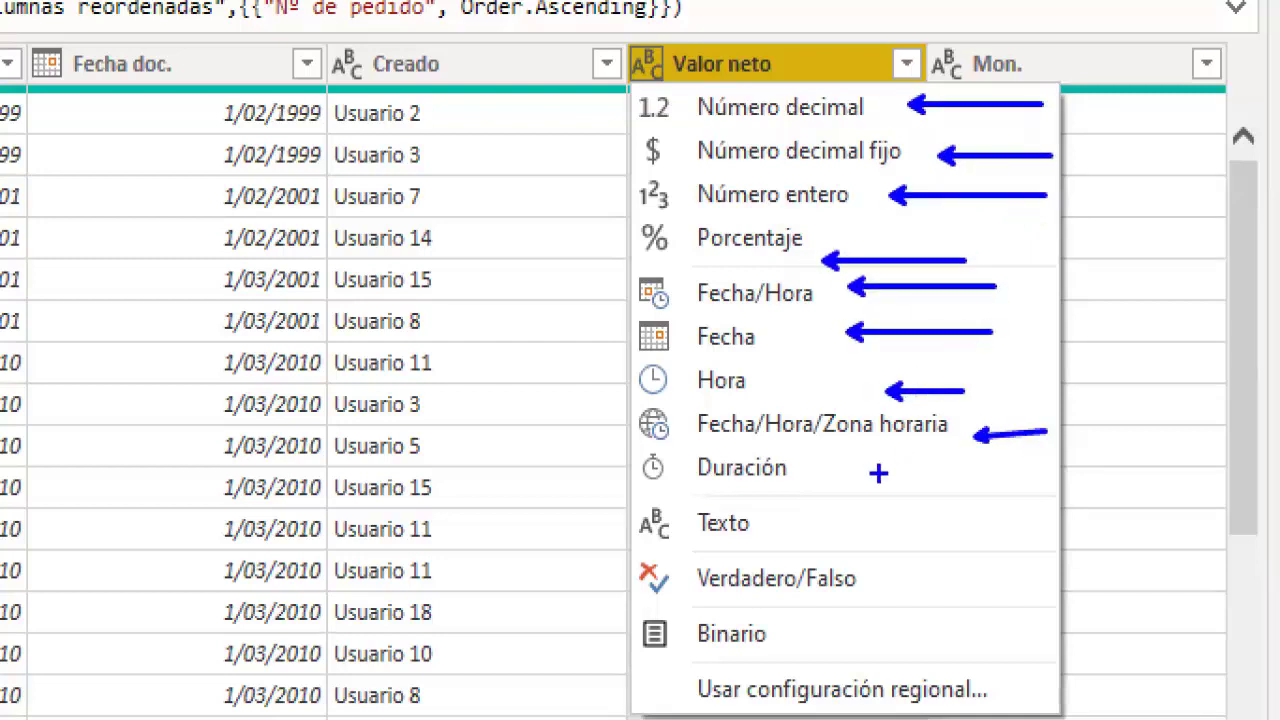
drag(878, 474, 936, 474)
drag(860, 512, 930, 515)
drag(888, 597, 942, 597)
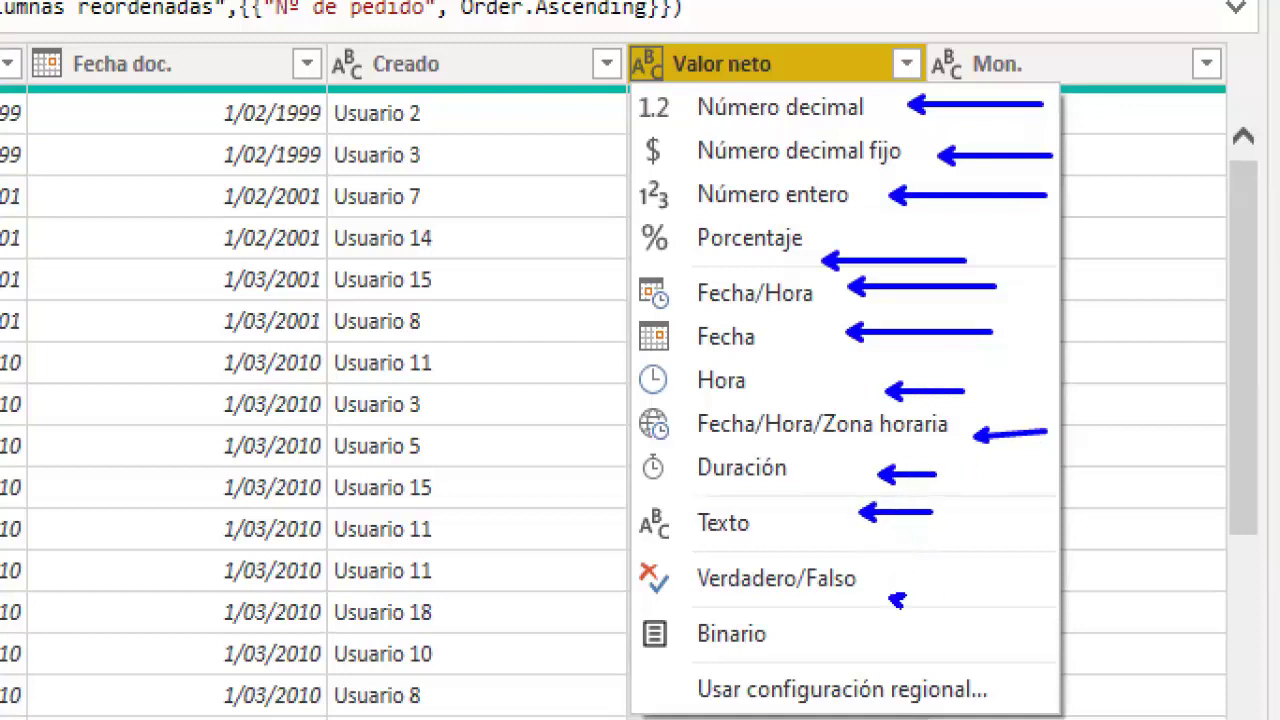
drag(830, 647, 898, 646)
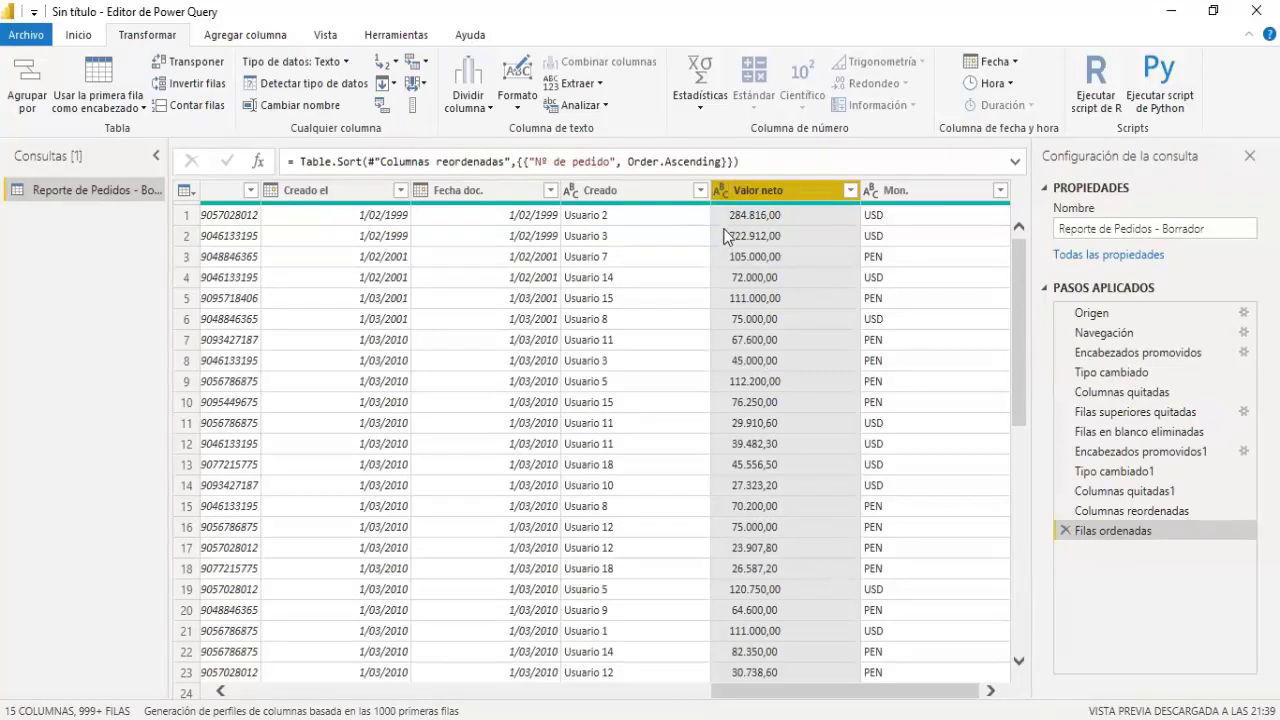
click(724, 193)
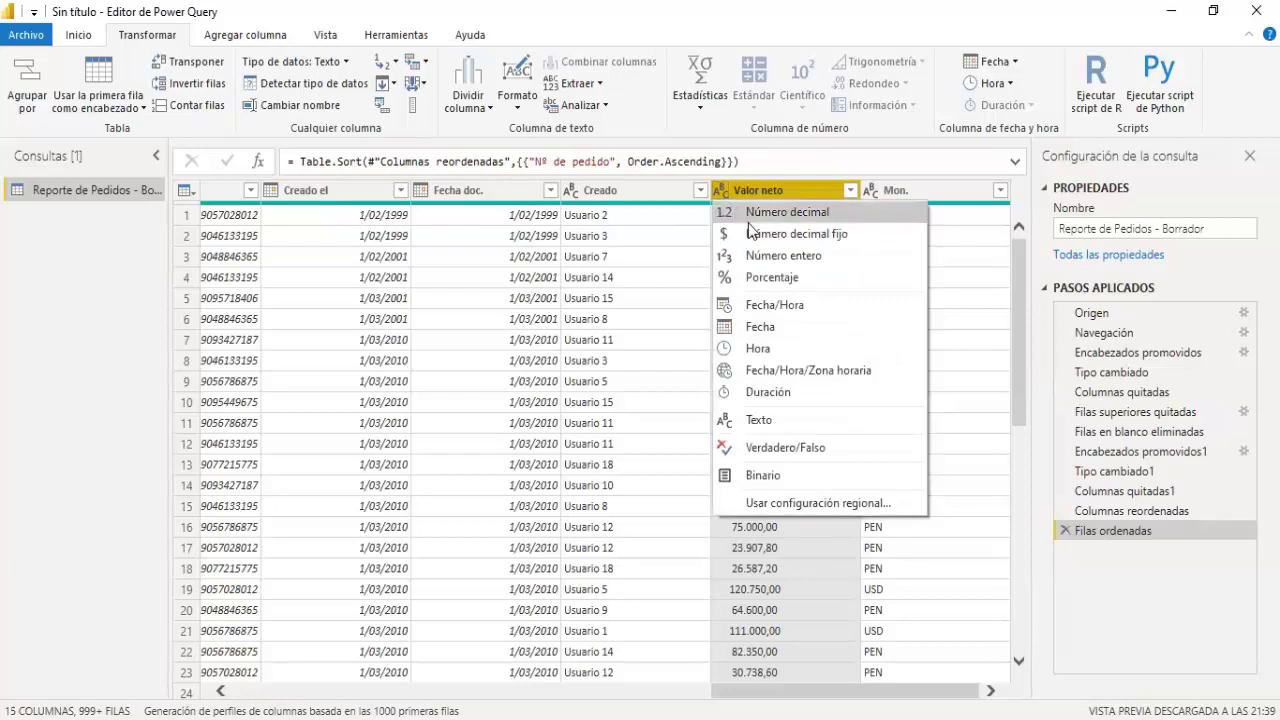
click(749, 219)
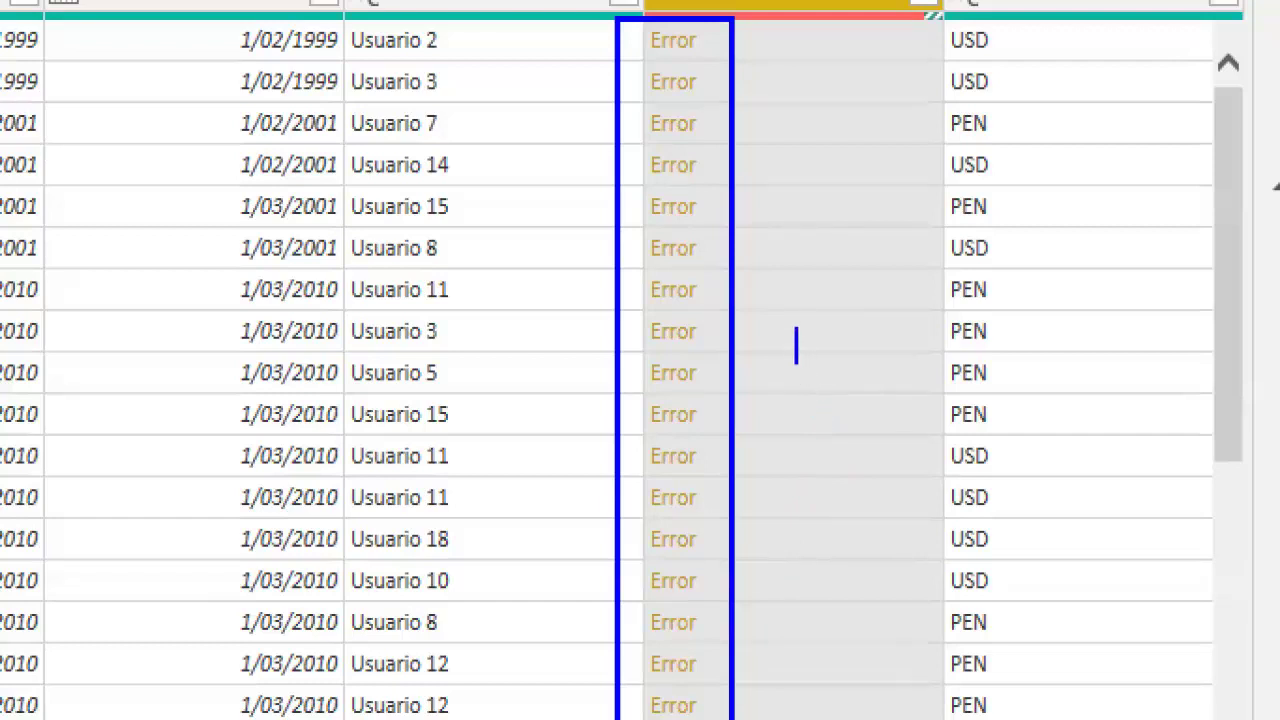
text(320.145,60)
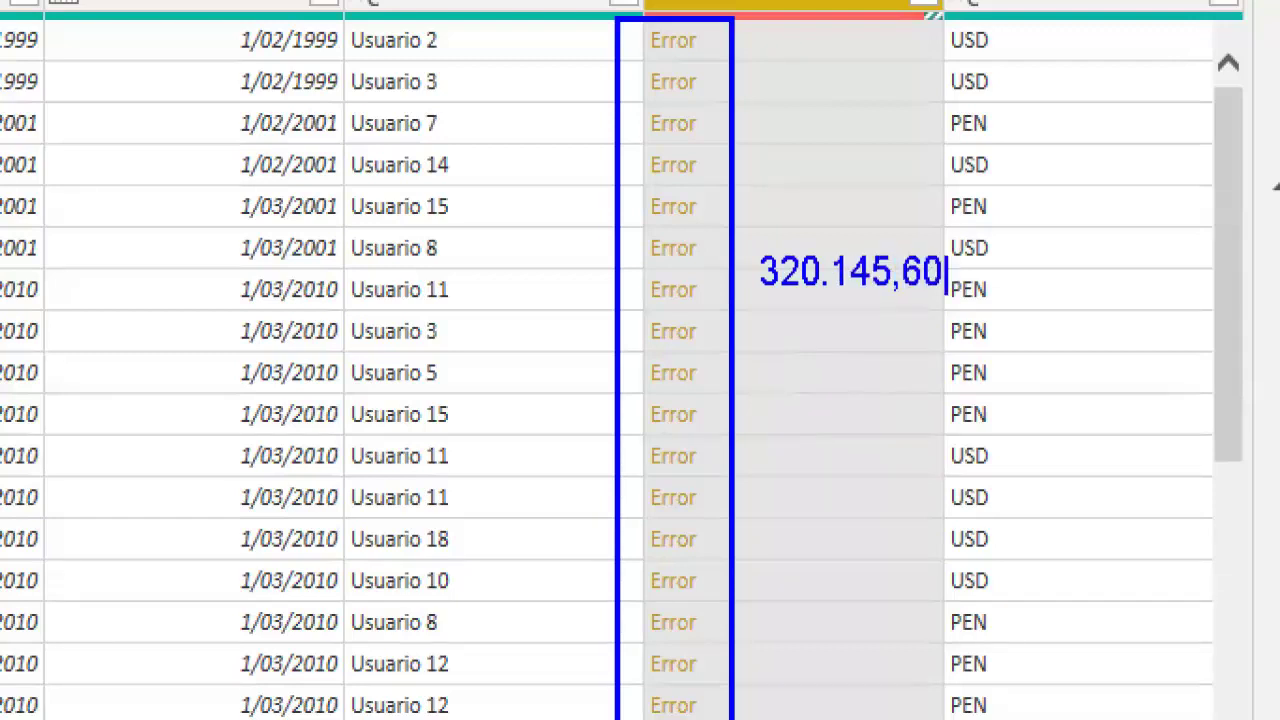
mouse_move(894, 310)
mouse_down()
mouse_move(946, 310)
mouse_move(908, 378)
mouse_up()
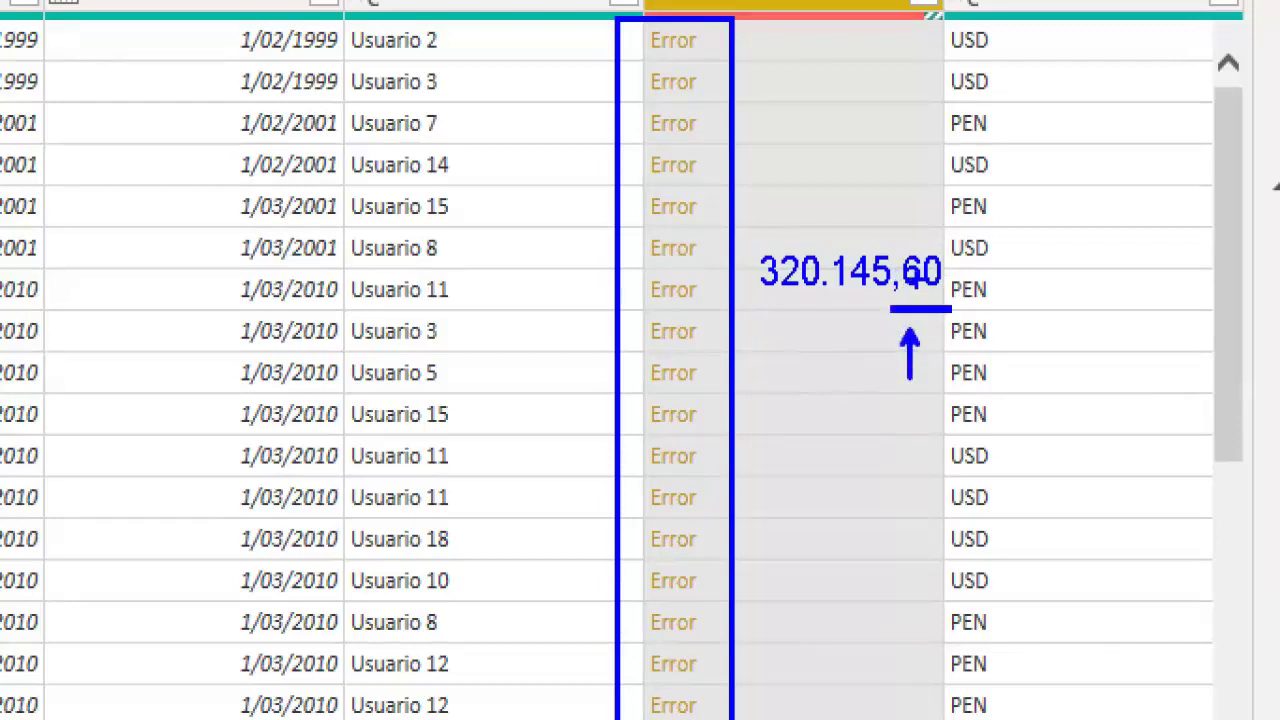
drag(830, 297, 843, 350)
mouse_move(744, 220)
mouse_down()
mouse_move(895, 306)
mouse_move(990, 312)
mouse_up()
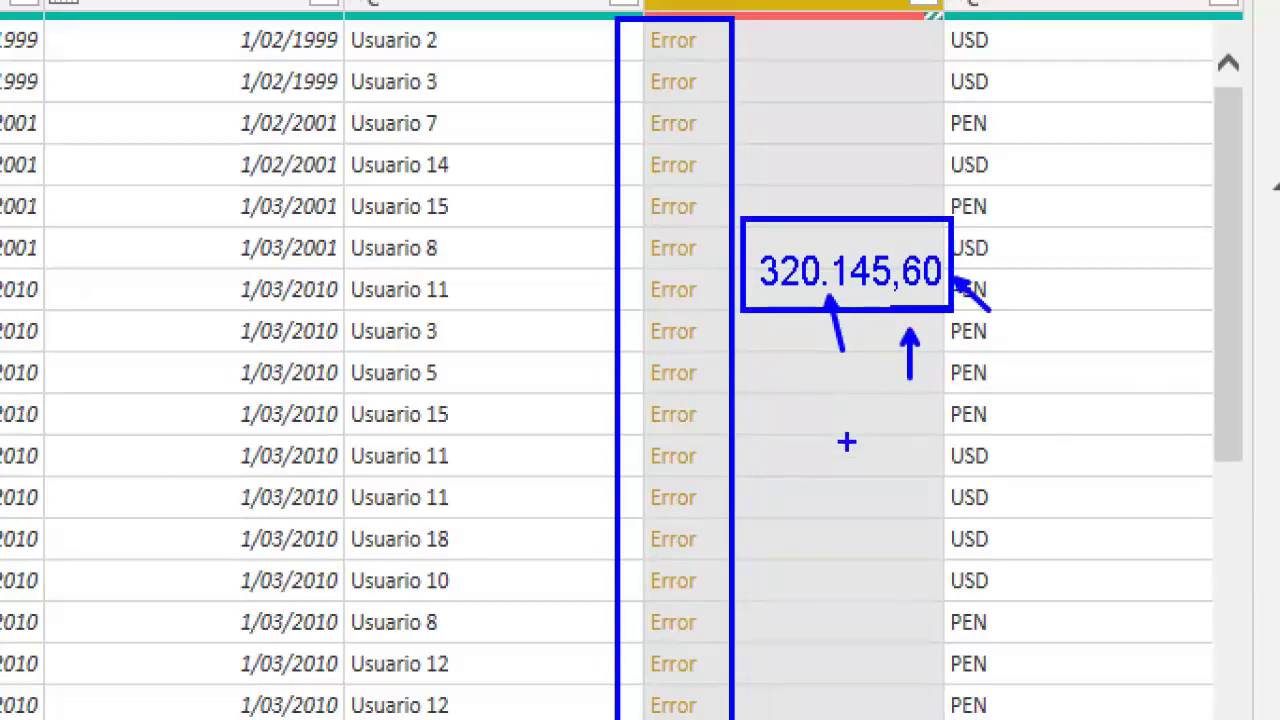
key(Escape)
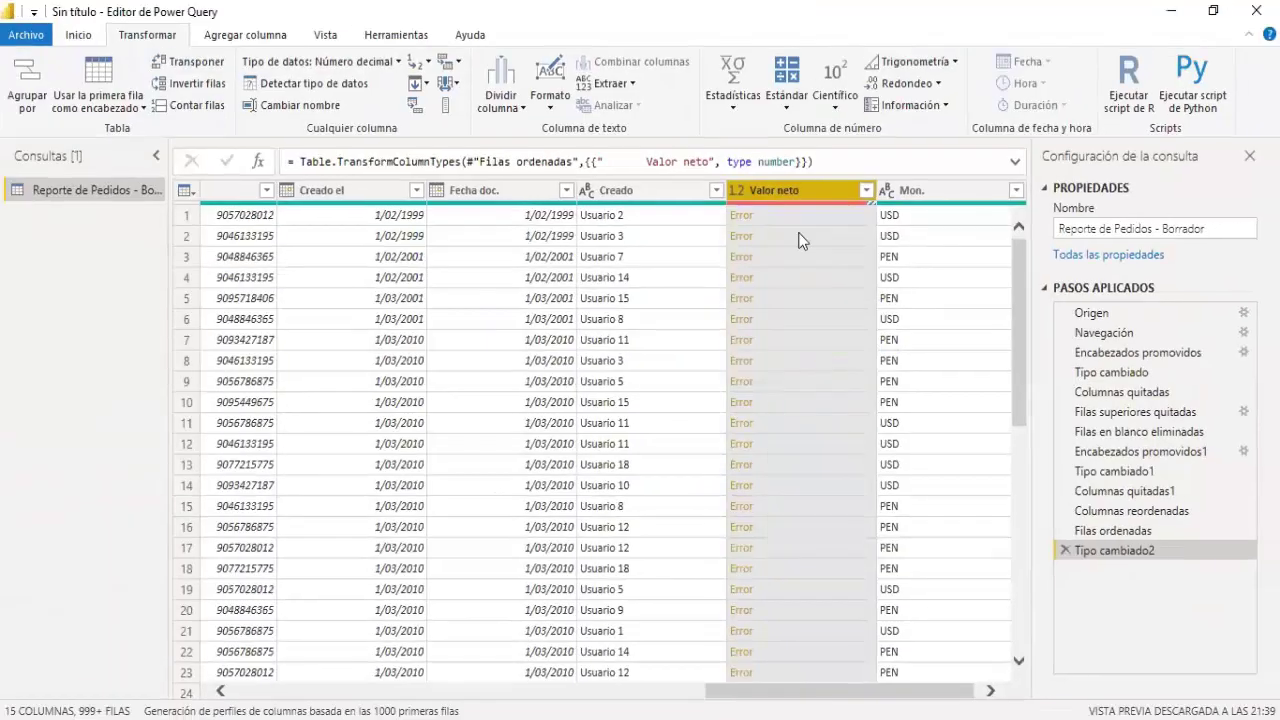
click(1065, 551)
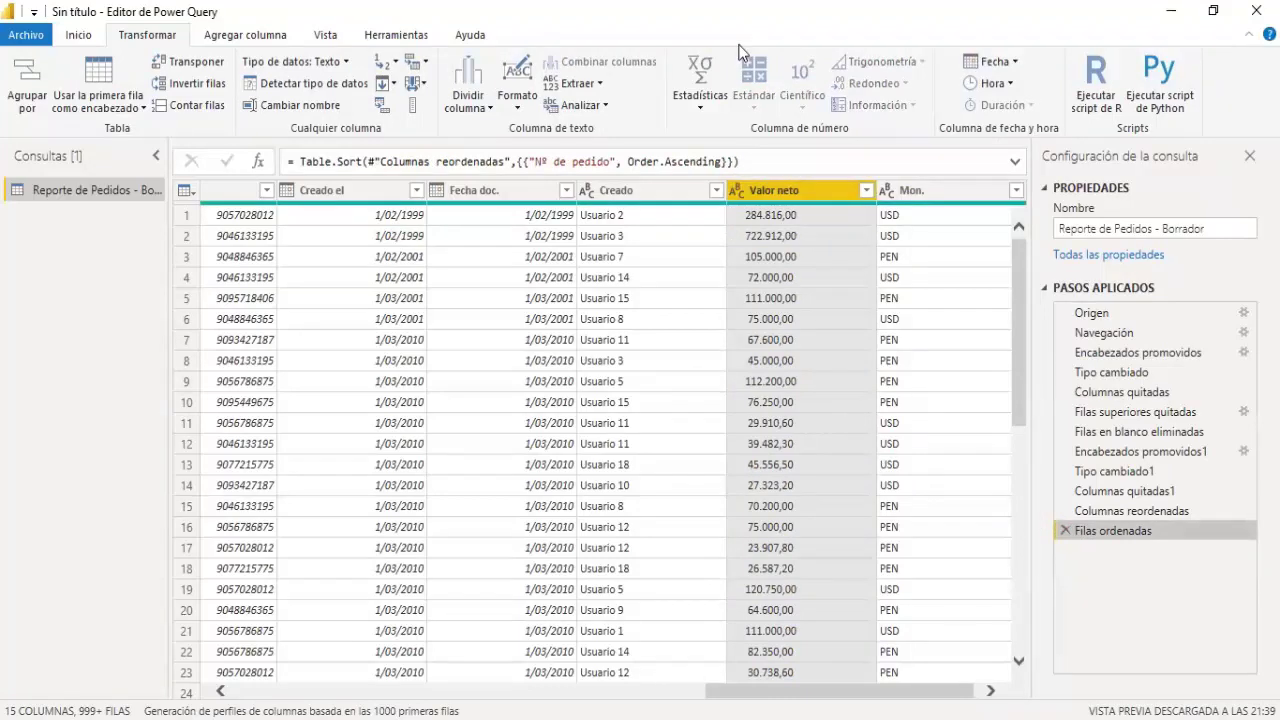
Replace every '.' in Valor neto with nothing, giving values like 284816,00
right_click(817, 189)
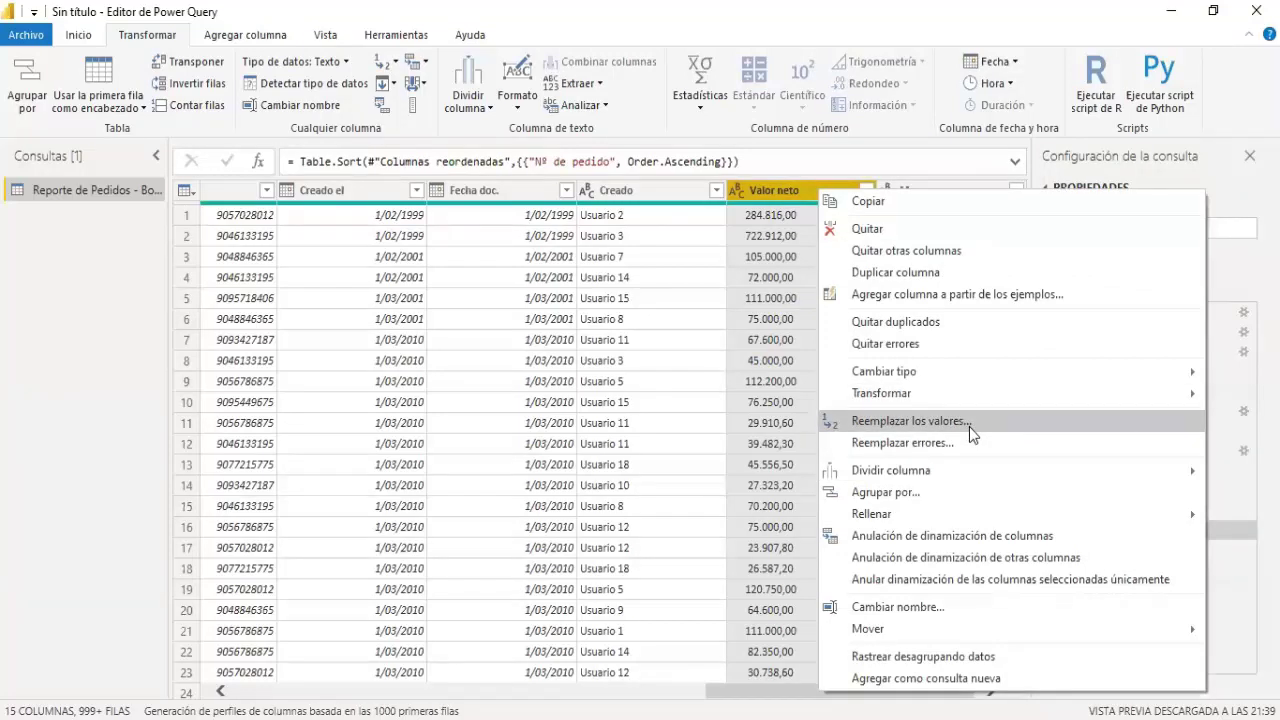
click(910, 421)
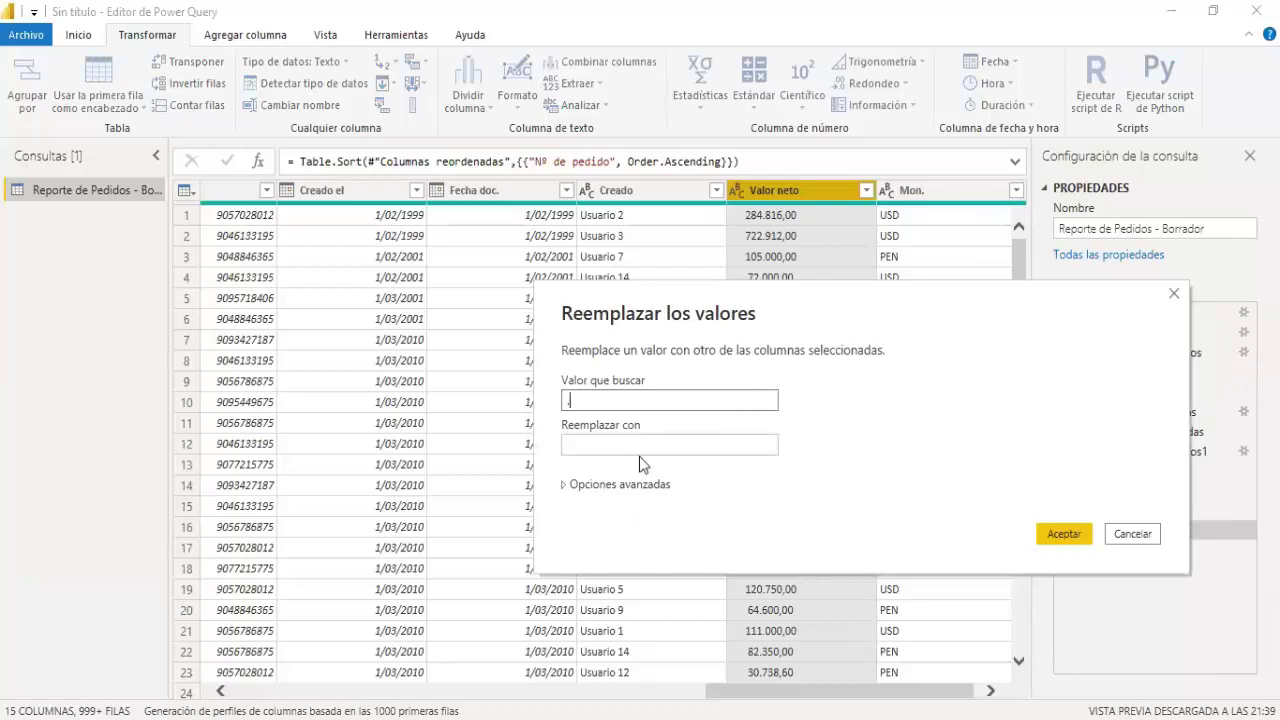
text(.)
click(1060, 532)
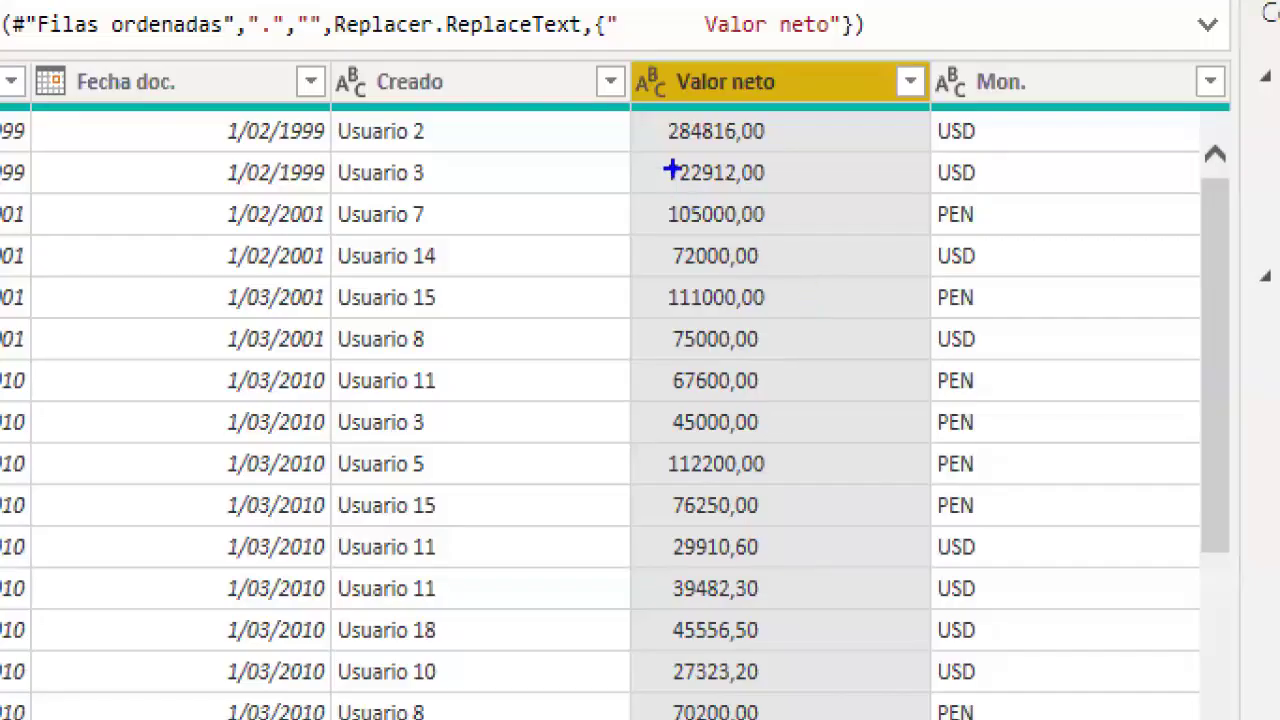
drag(683, 152, 758, 152)
drag(660, 187, 797, 187)
drag(664, 226, 800, 238)
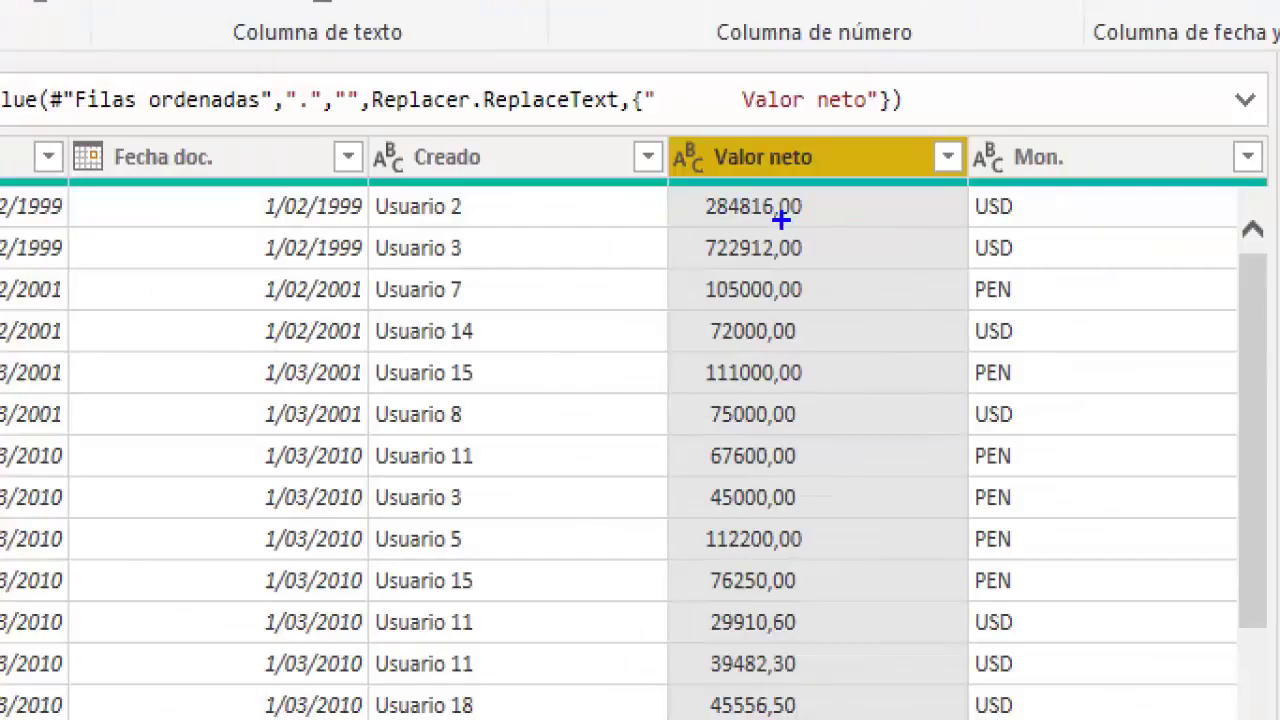
drag(766, 267, 811, 267)
drag(774, 310, 802, 310)
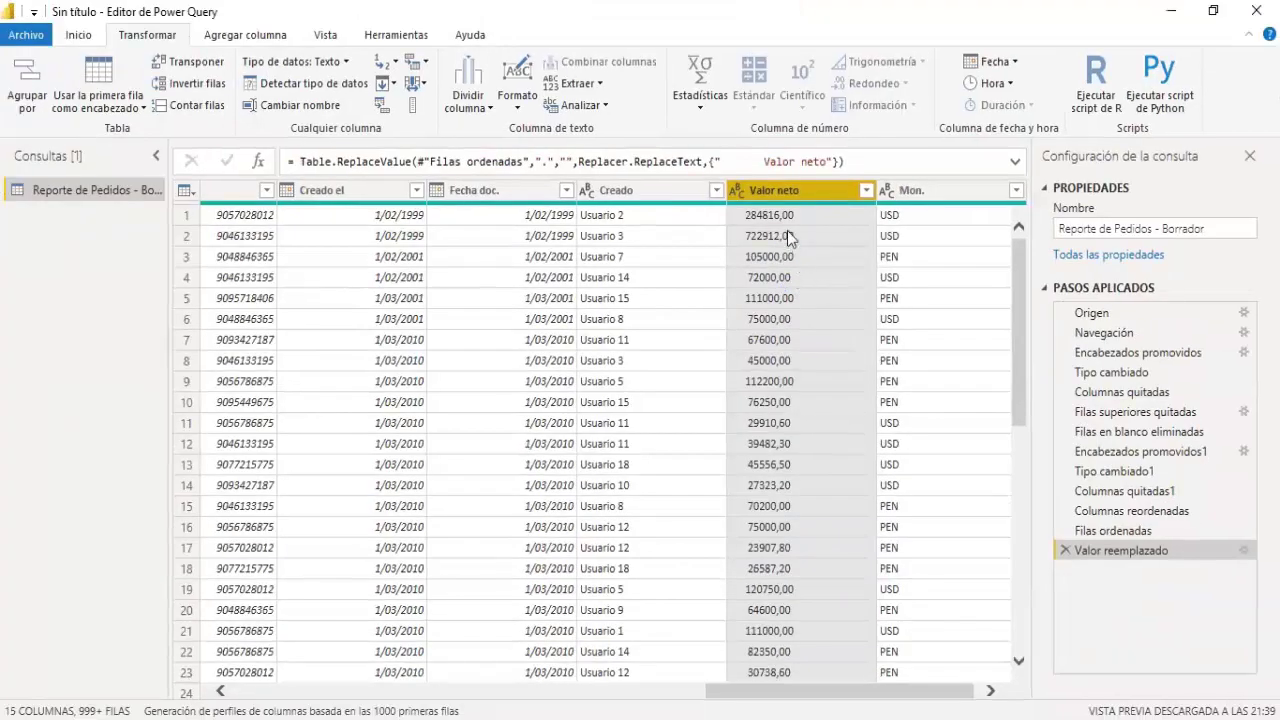
Replace ',' with '.' in Valor neto so values read like 284816.00
right_click(788, 191)
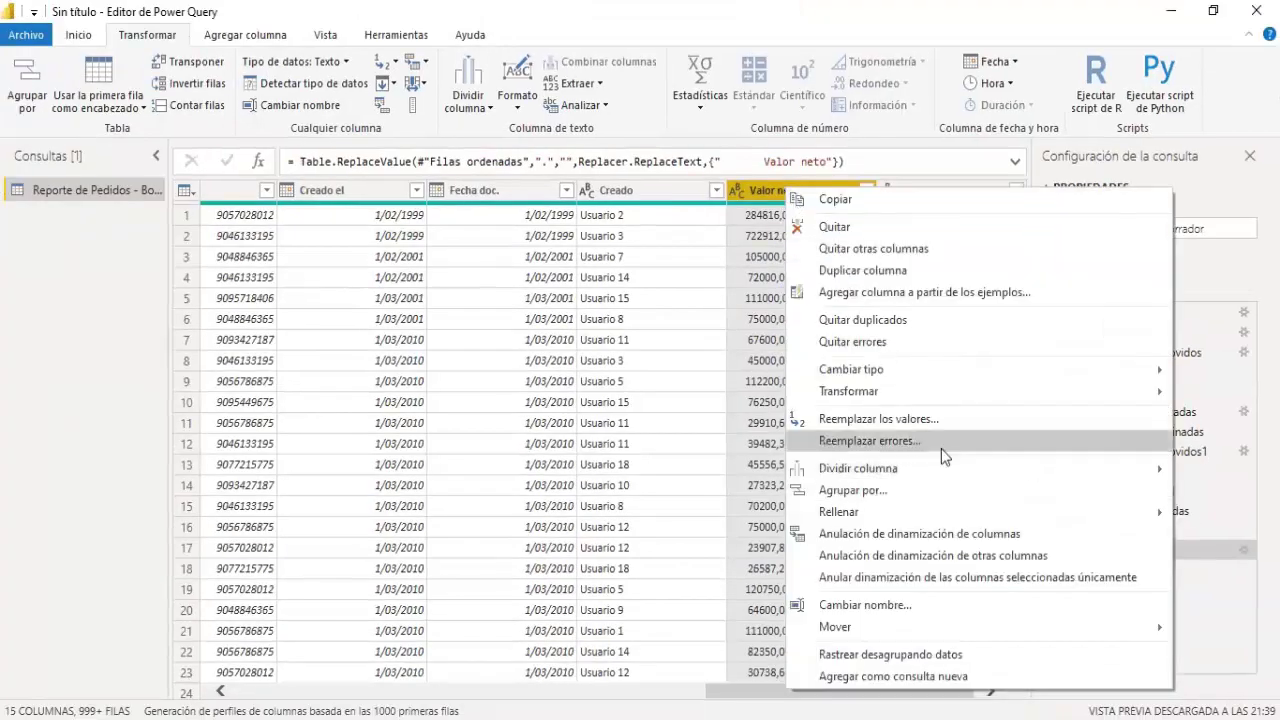
click(935, 420)
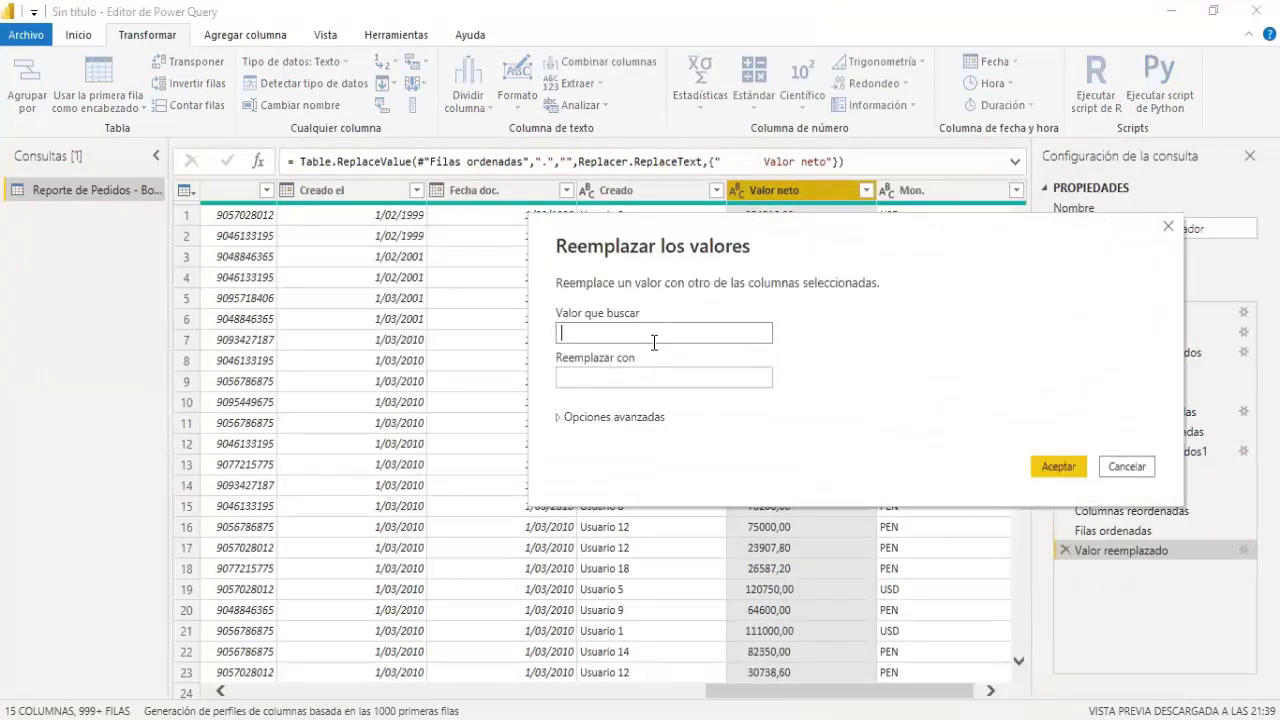
text(,)
click(639, 377)
text(.)
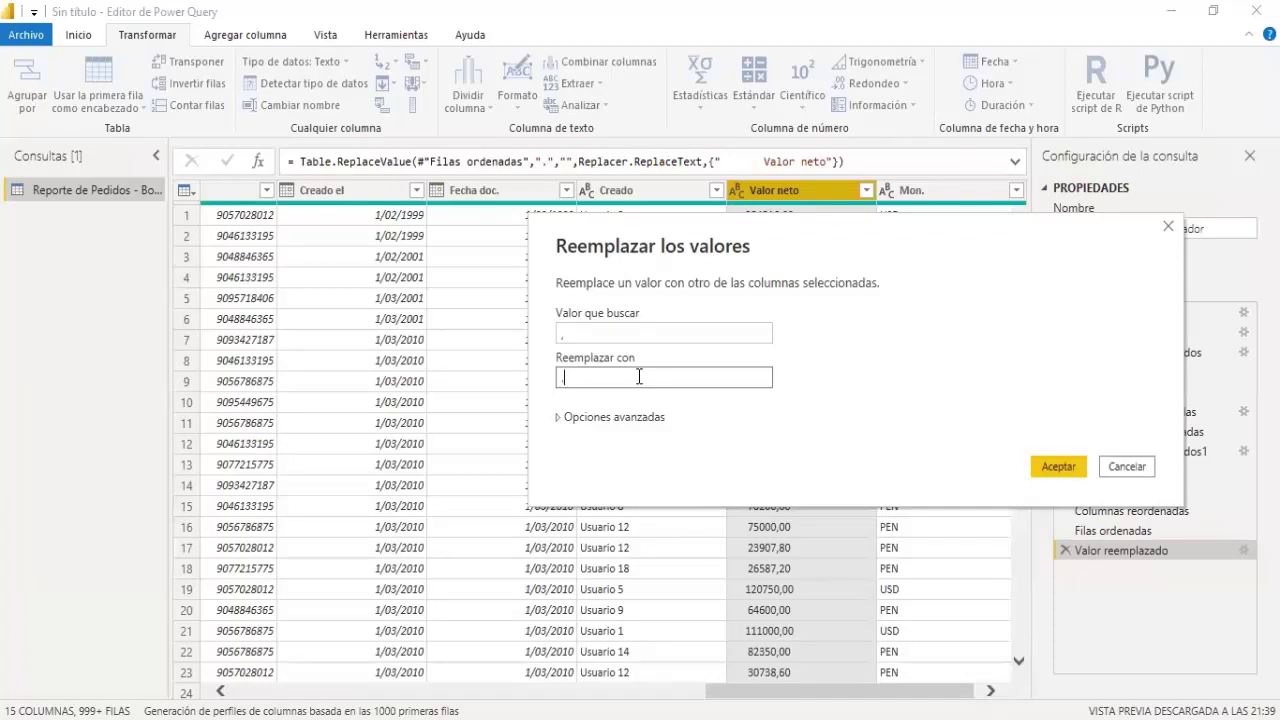
click(1060, 467)
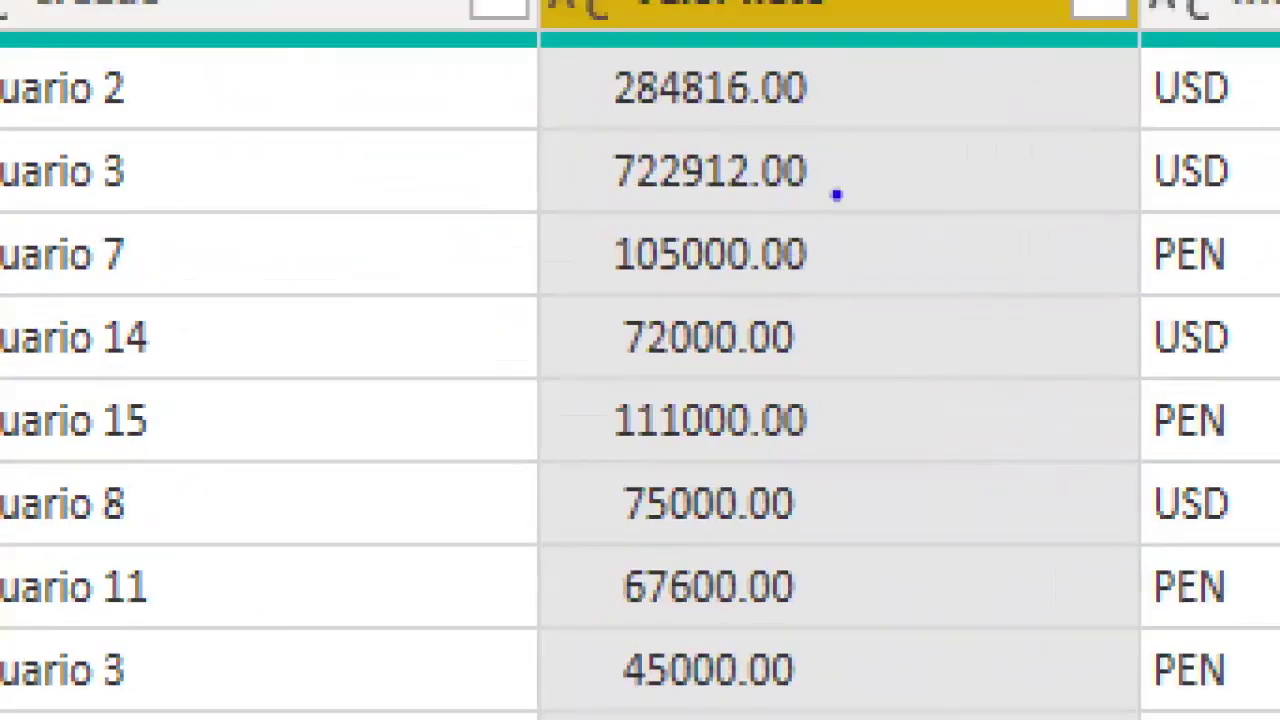
drag(836, 138, 926, 206)
drag(876, 278, 888, 292)
click(908, 340)
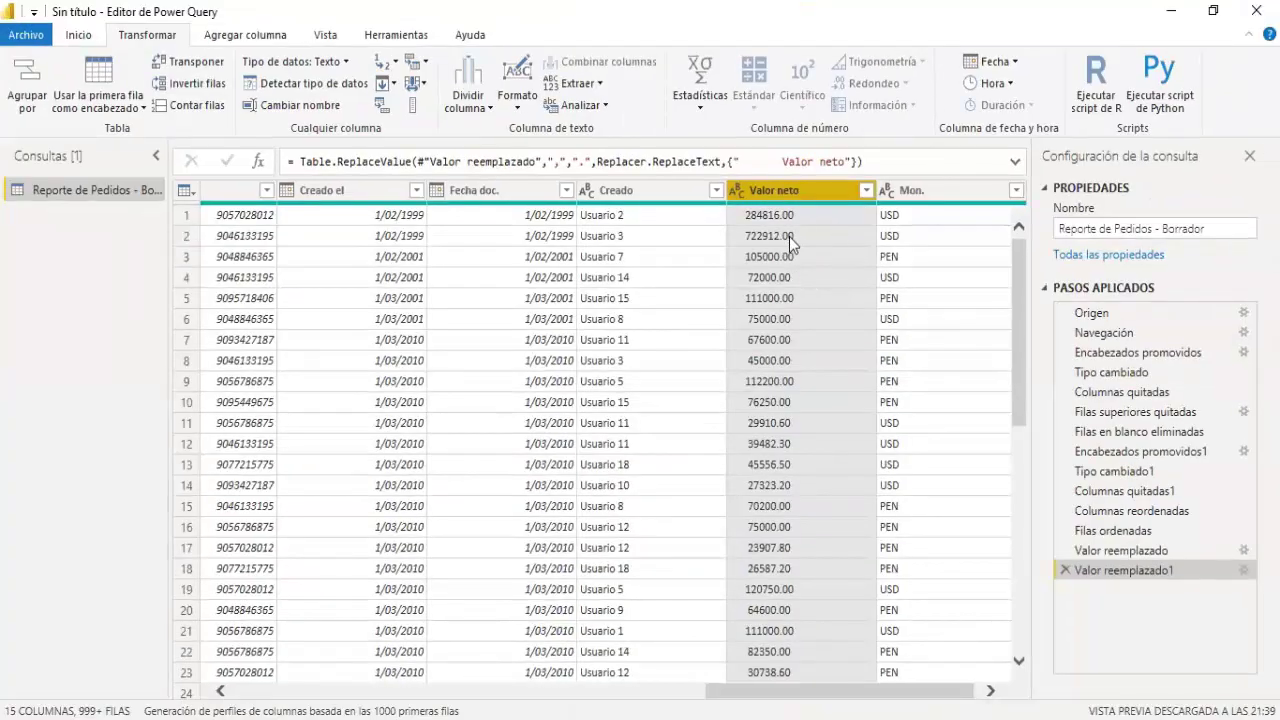
Set Valor neto to Número decimal, showing values like 284816 and 29910.6 without errors
click(740, 200)
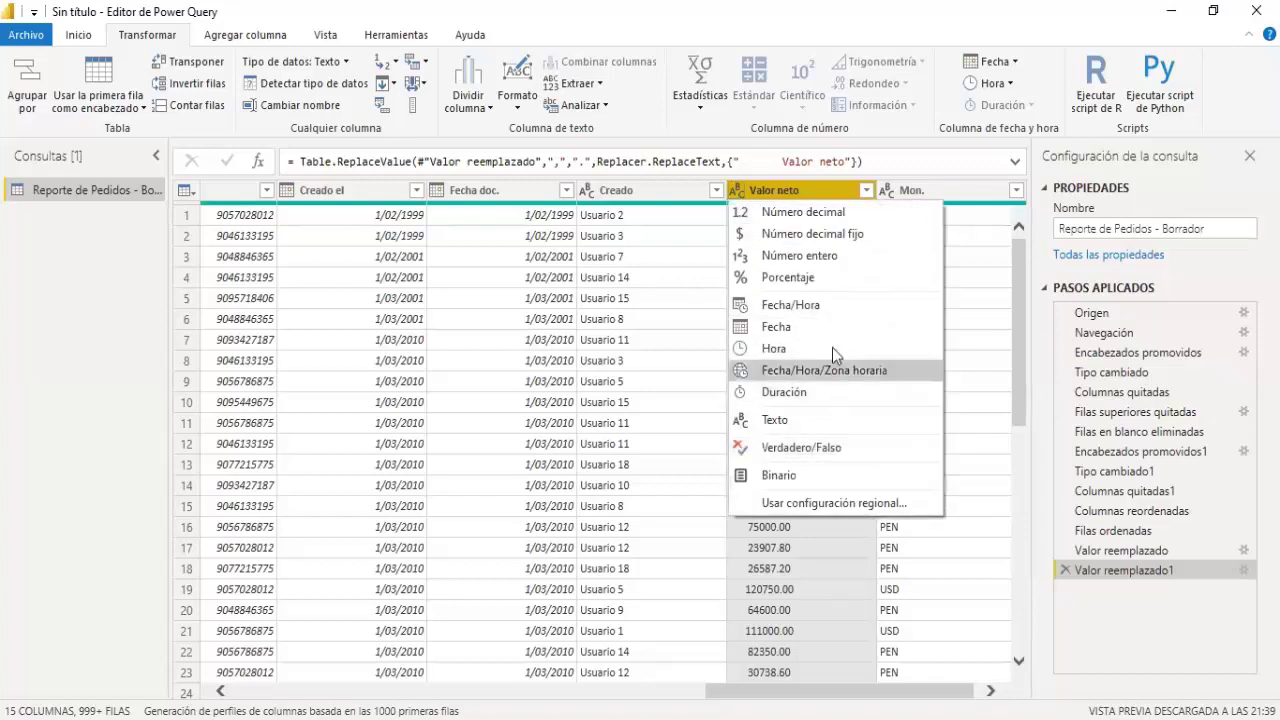
click(853, 211)
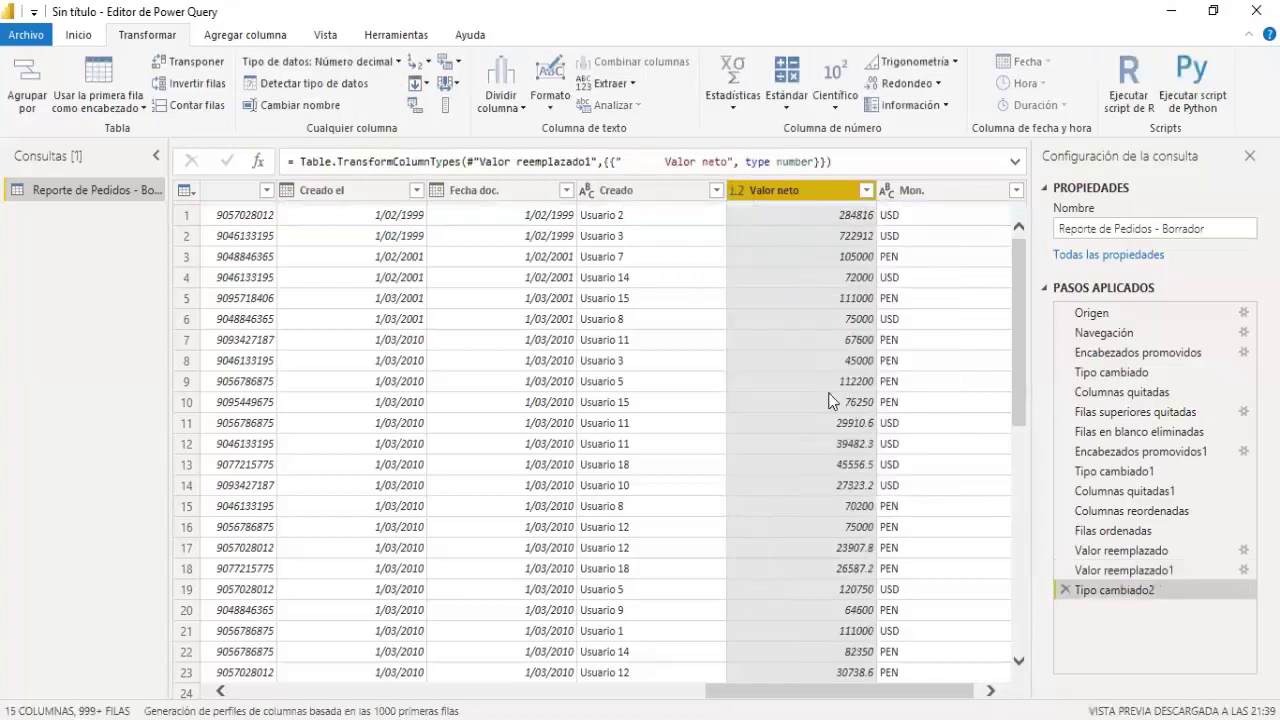
scroll(823, 390, down, 5)
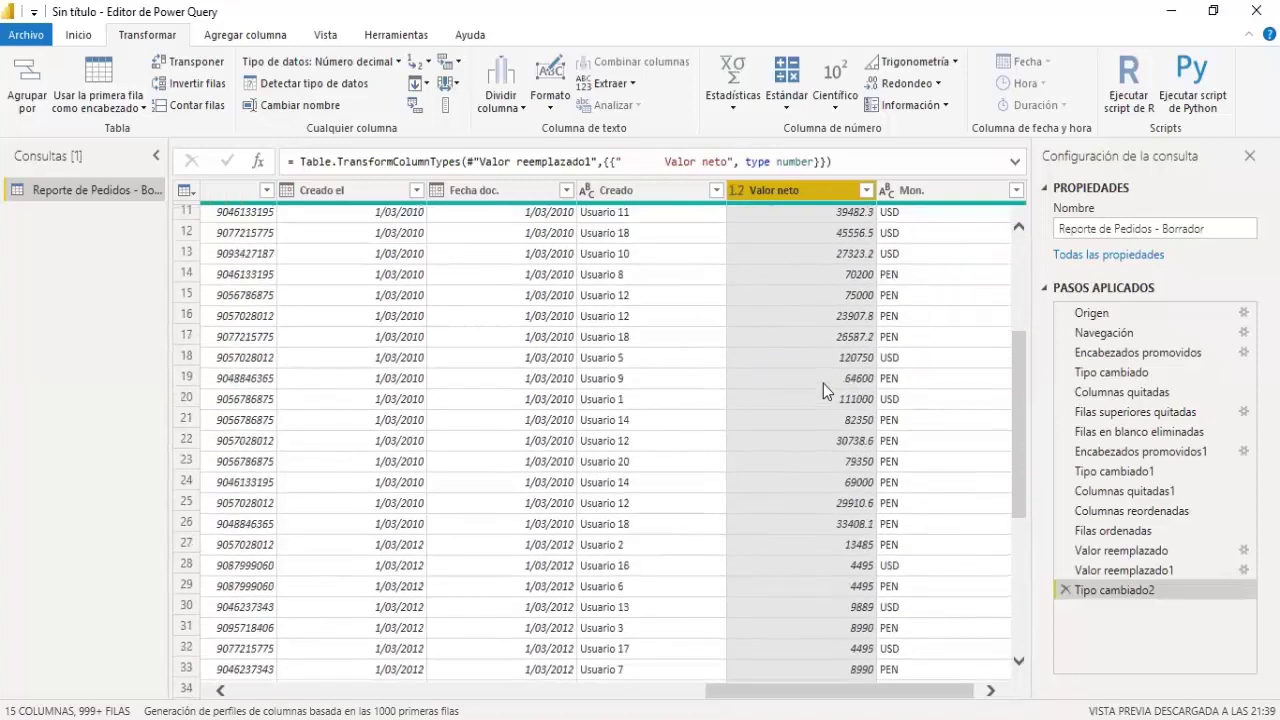
scroll(823, 390, up, 4)
scroll(823, 390, up, 2)
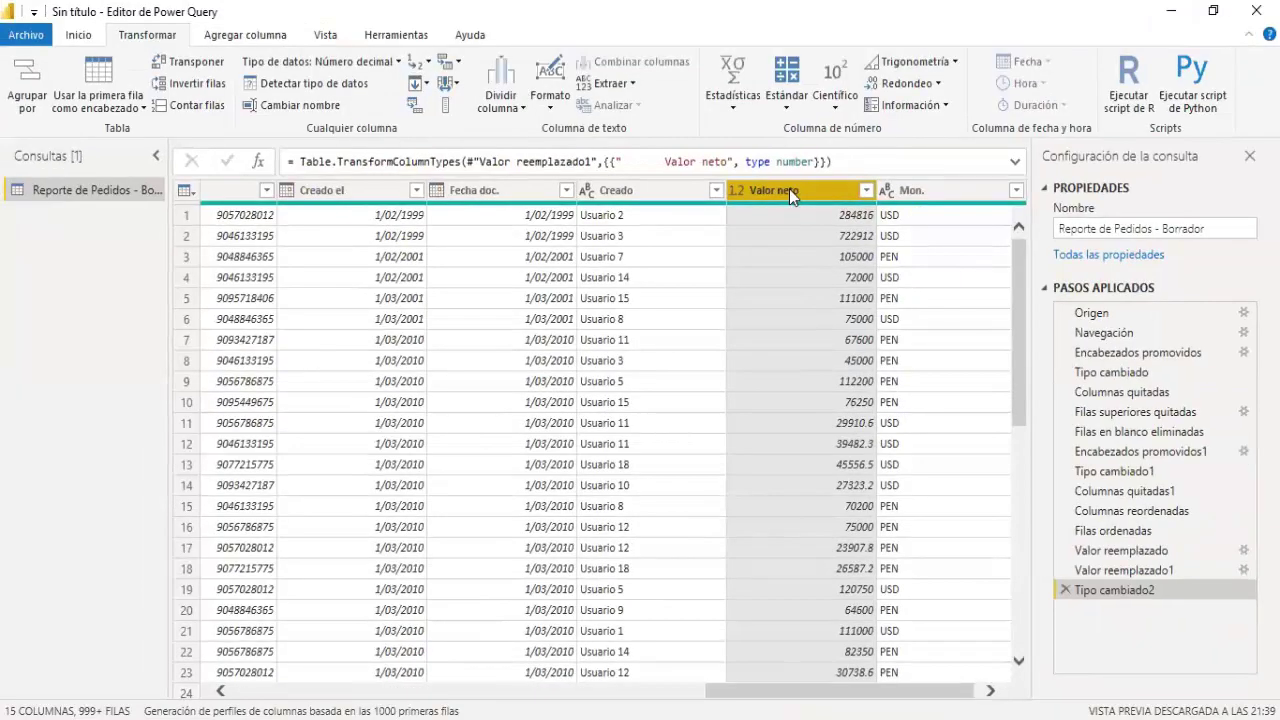
Rename the Valor neto column to Neto
right_click(790, 196)
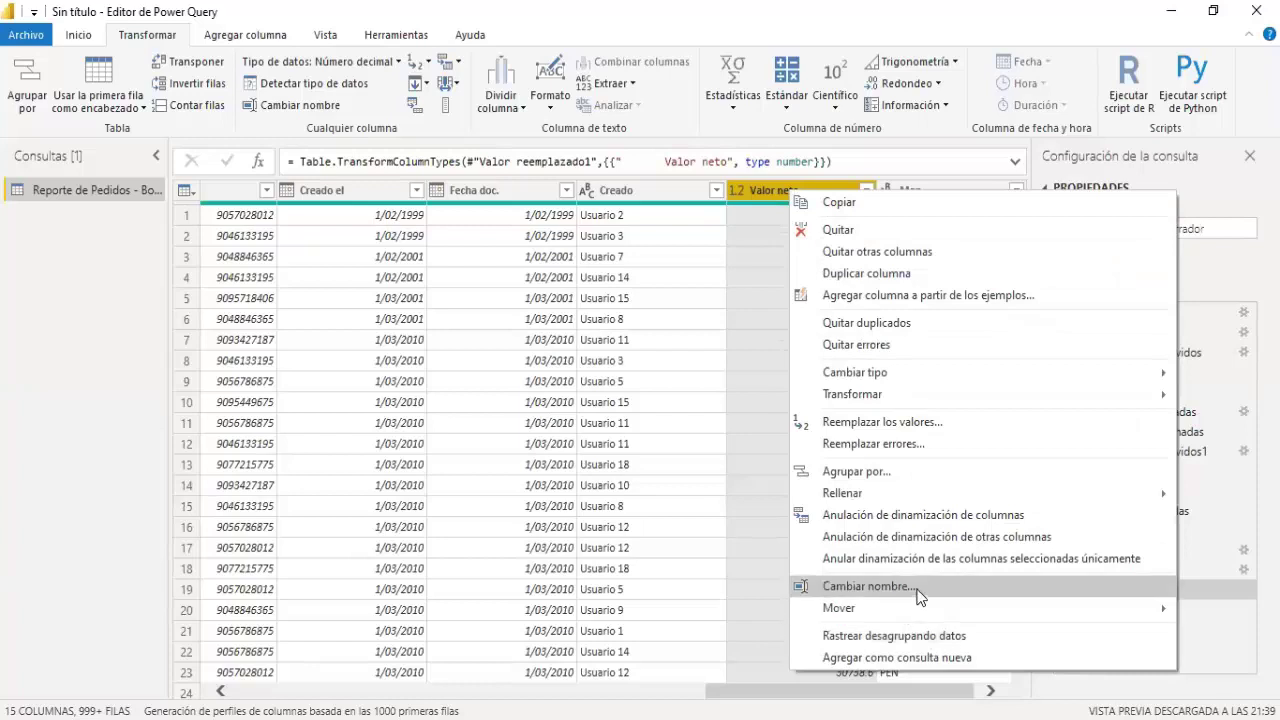
click(918, 588)
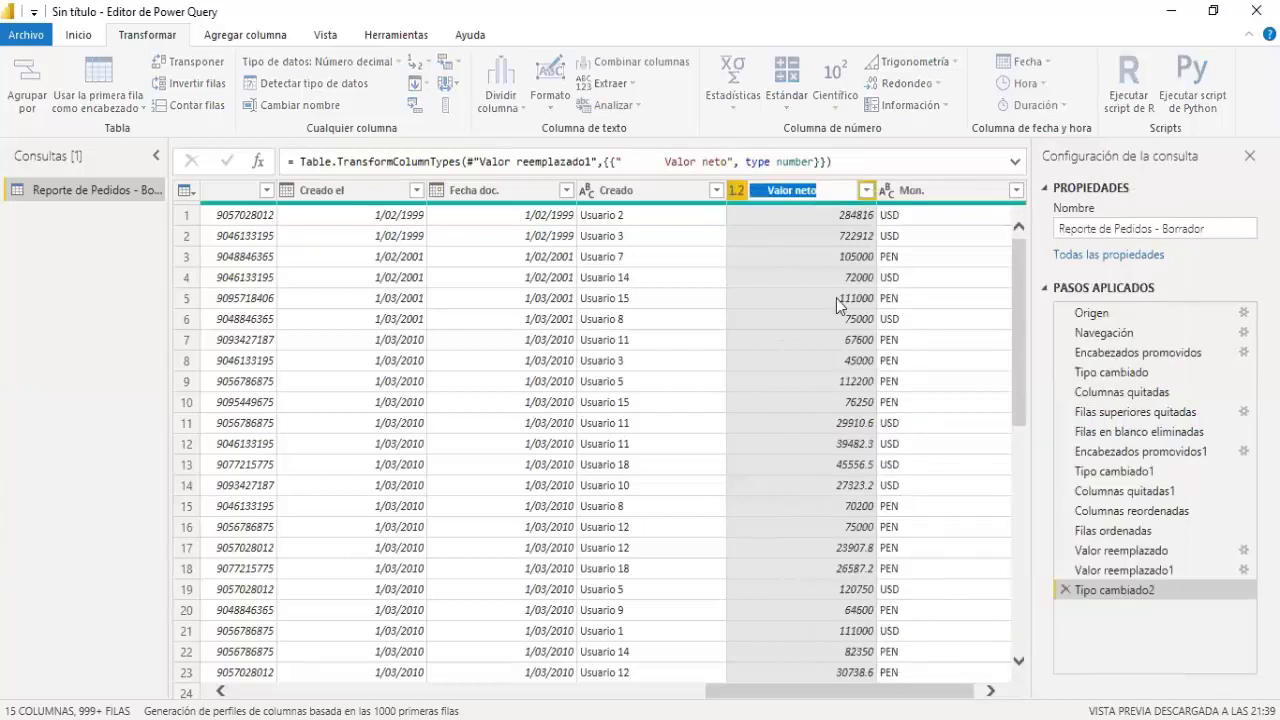
text(neto)
key(BackSpace)
key(BackSpace)
key(BackSpace)
key(BackSpace)
text(Neto)
key(Return)
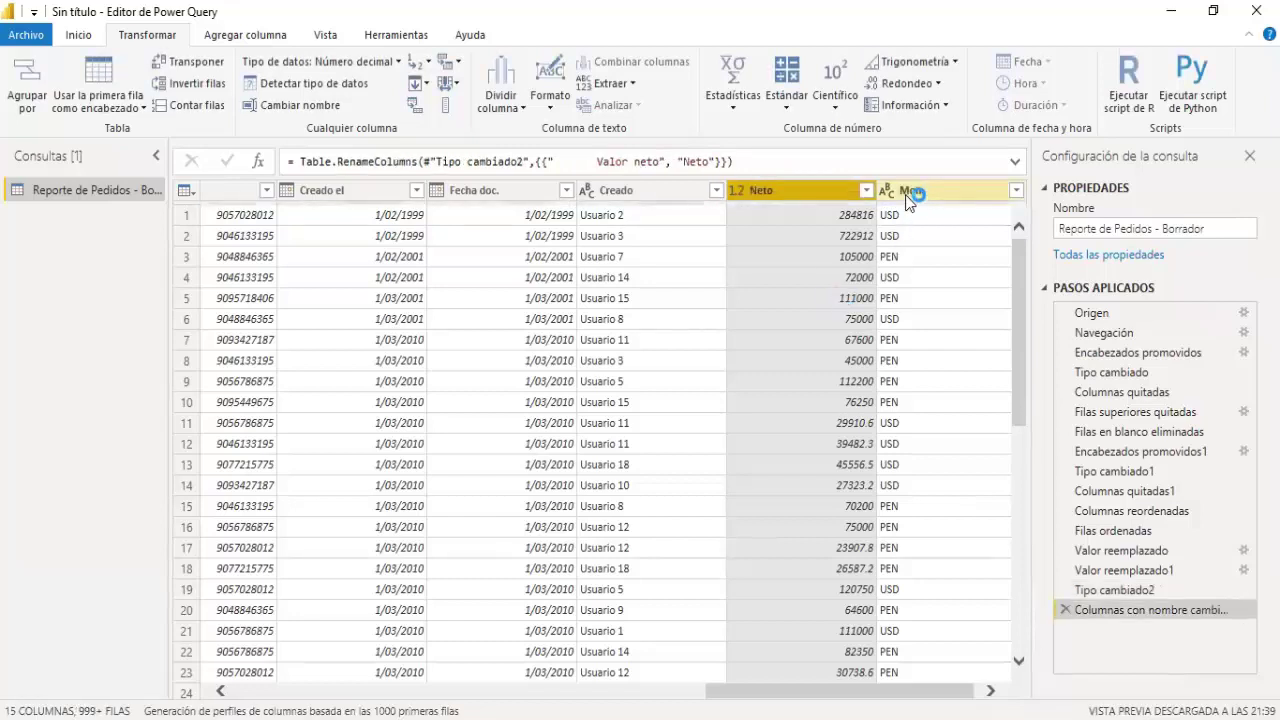
Rename the Mon. column to Moneda
click(908, 196)
right_click(908, 196)
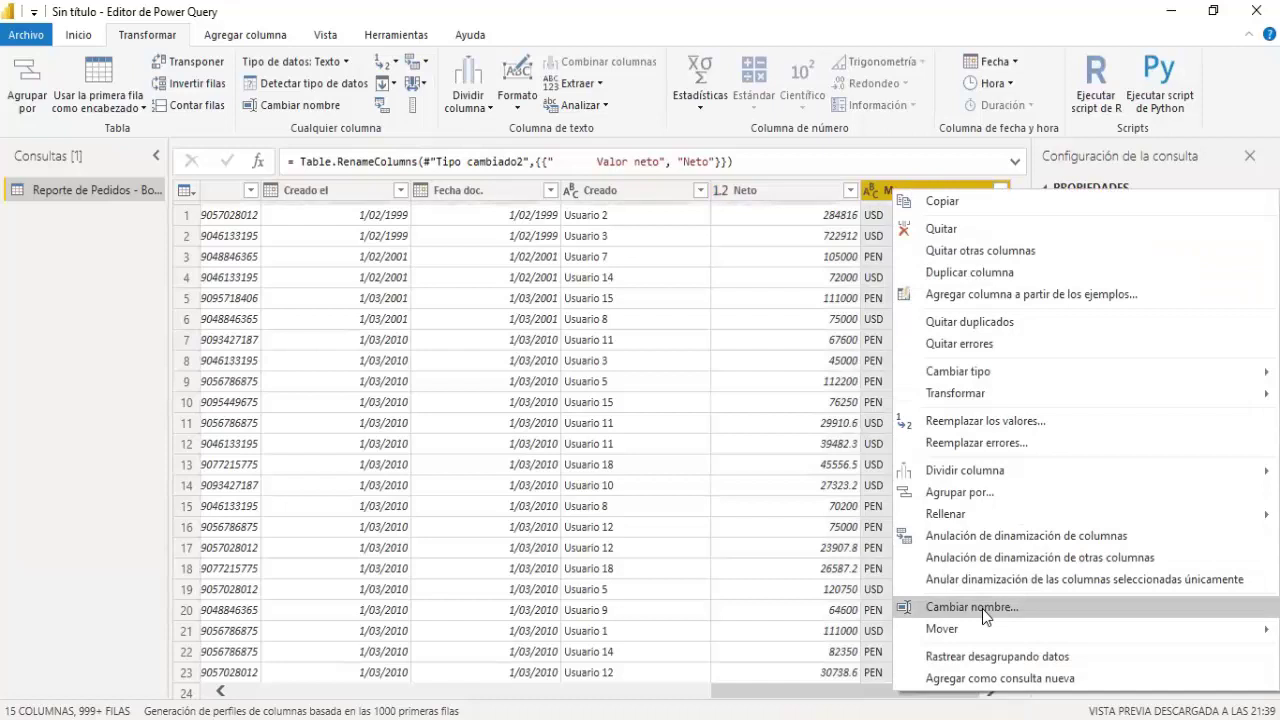
click(983, 609)
text(MOneda)
key(Return)
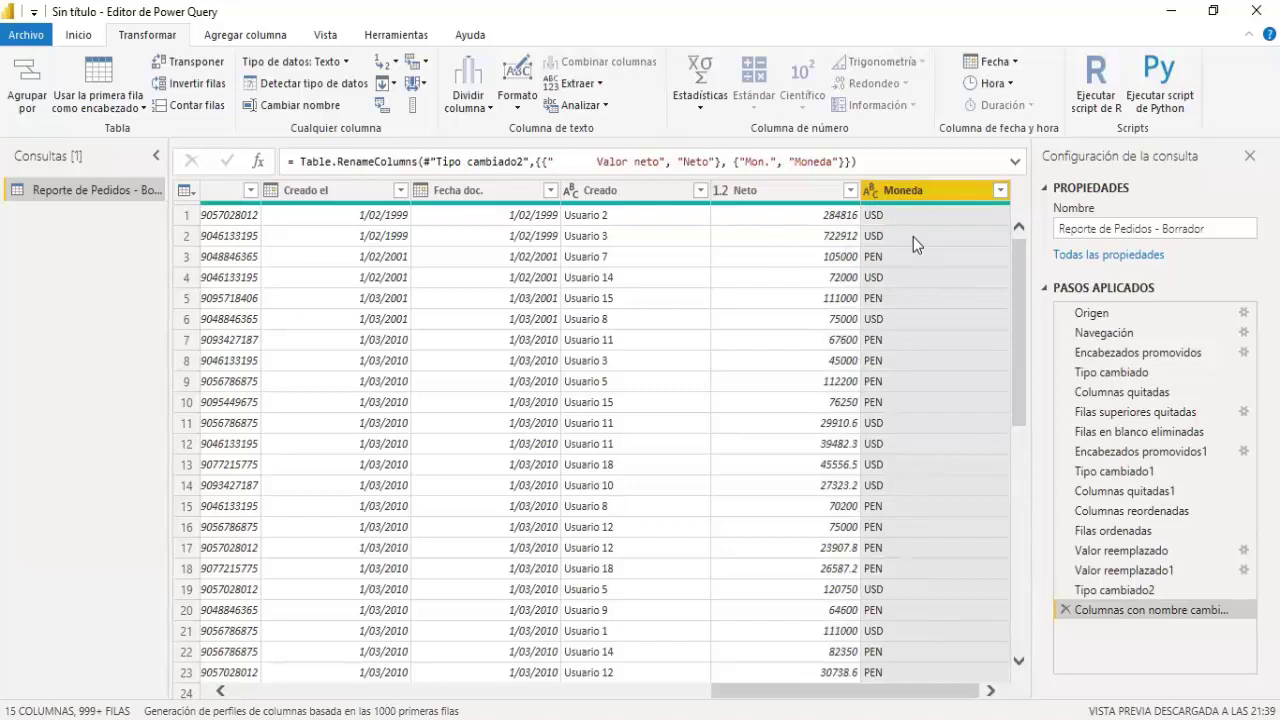
Check the Neto values 284816 and 105000 against their row currencies
click(828, 217)
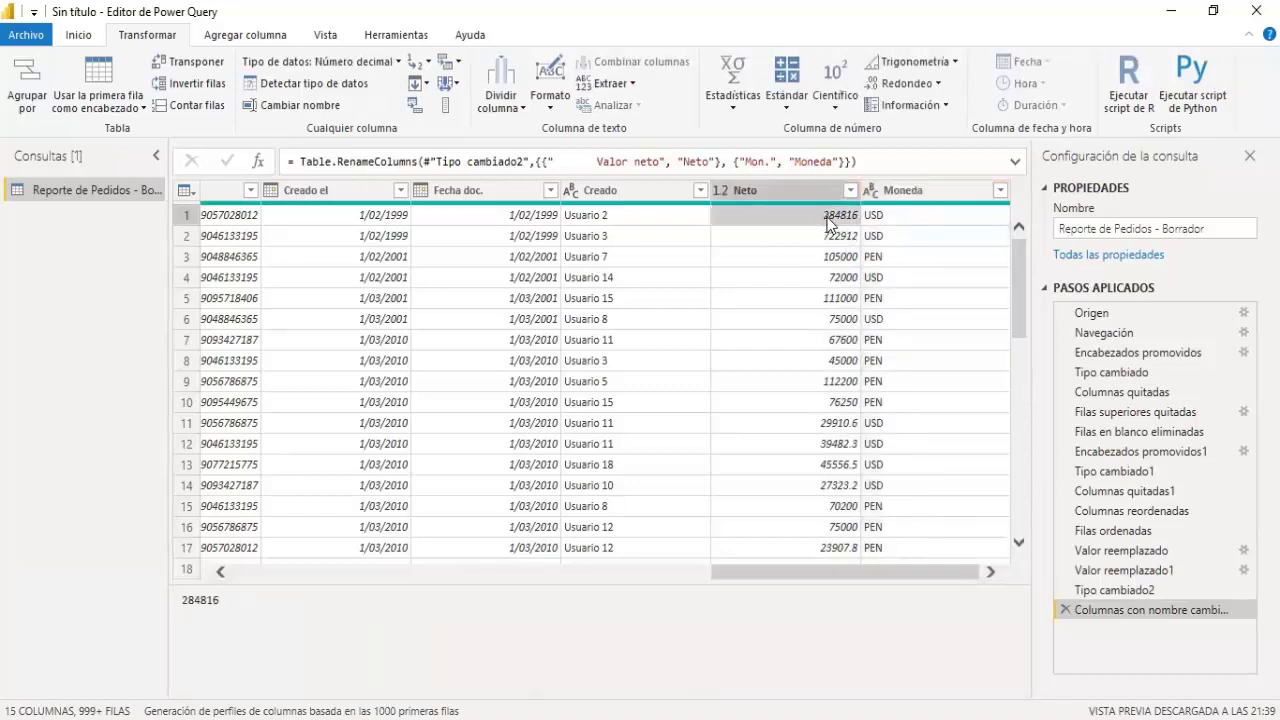
click(883, 215)
click(835, 218)
click(838, 260)
click(889, 265)
click(845, 263)
click(885, 262)
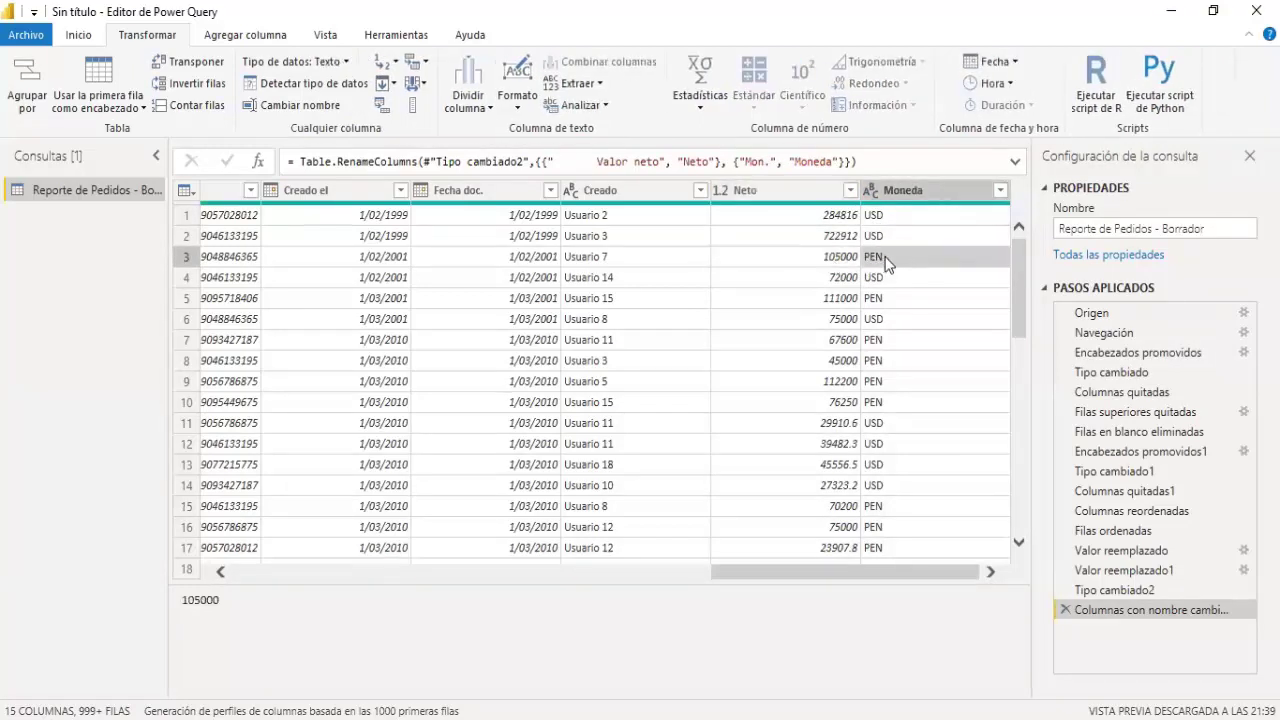
click(840, 265)
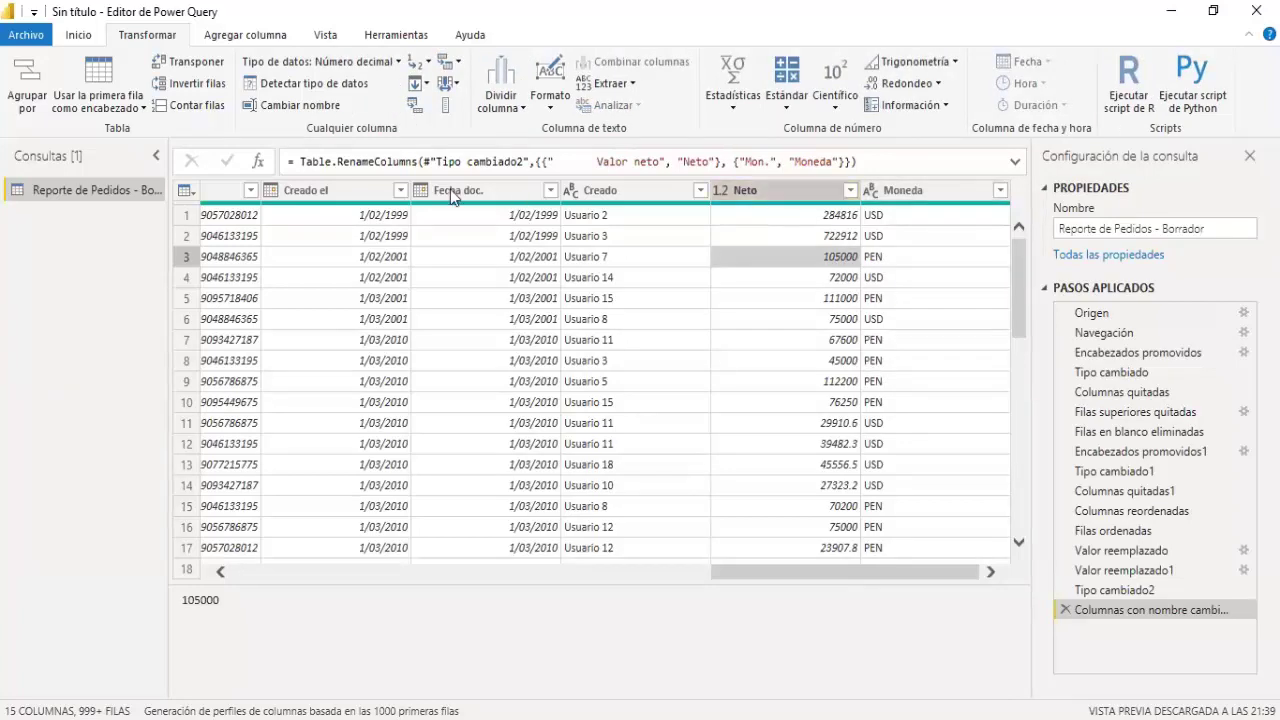
click(252, 40)
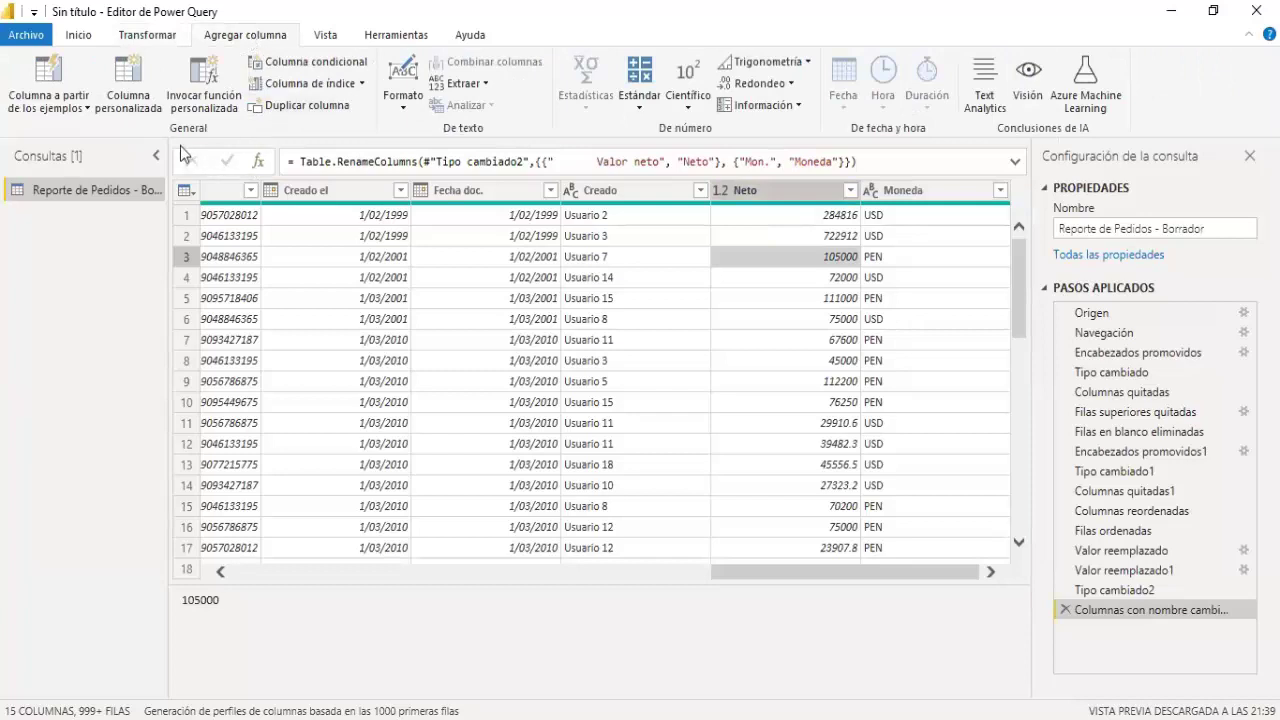
Name a custom column NetoPerú and begin its formula with if [Moneda]="PEN"
click(136, 114)
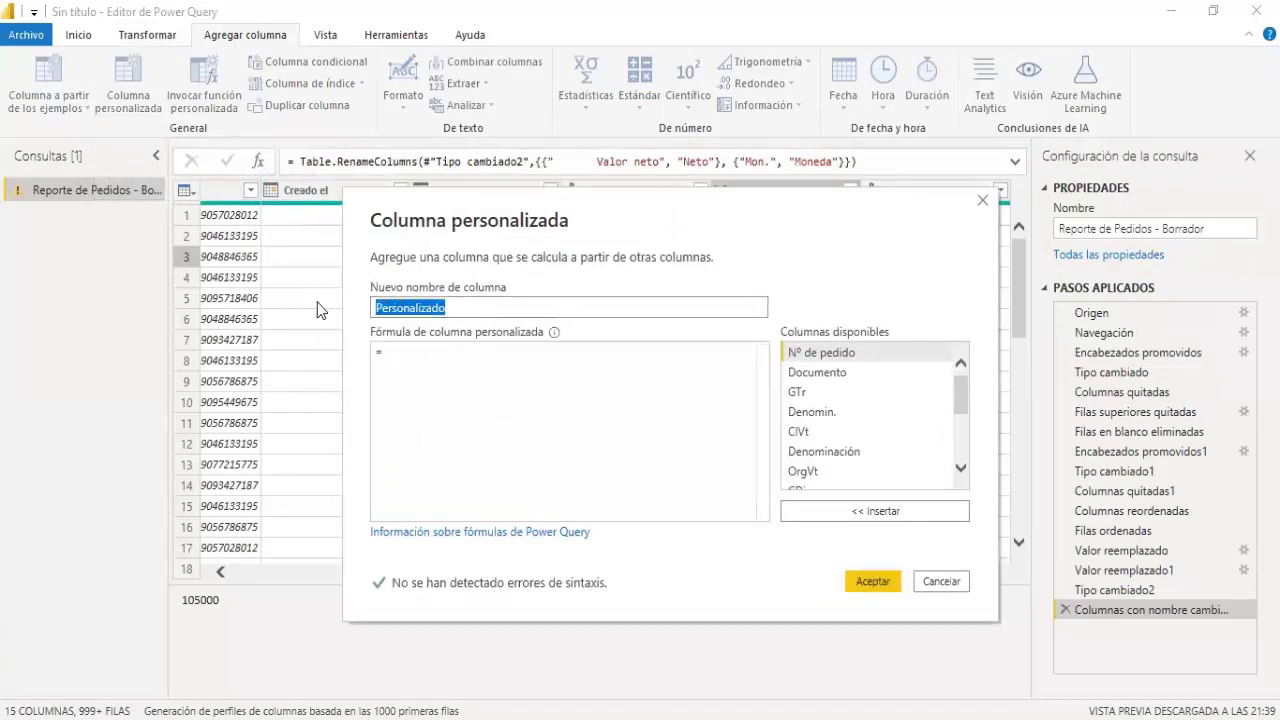
text(Neto)
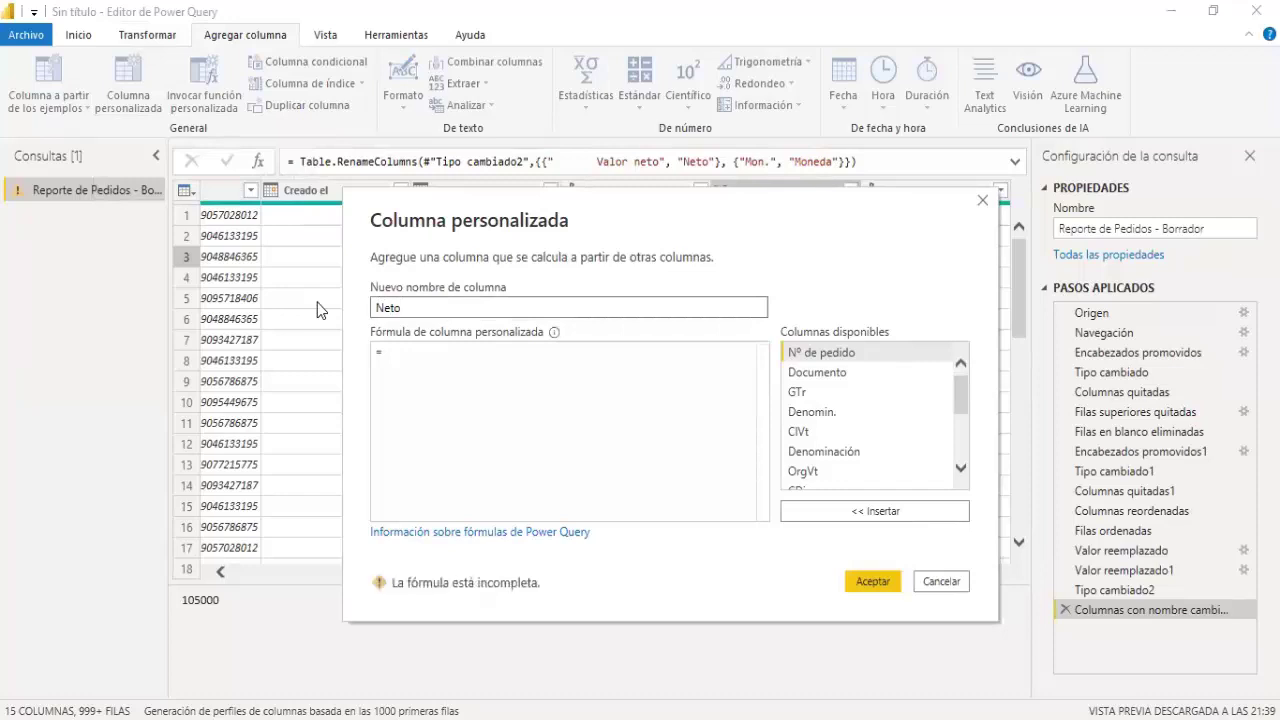
text(Perú)
click(406, 353)
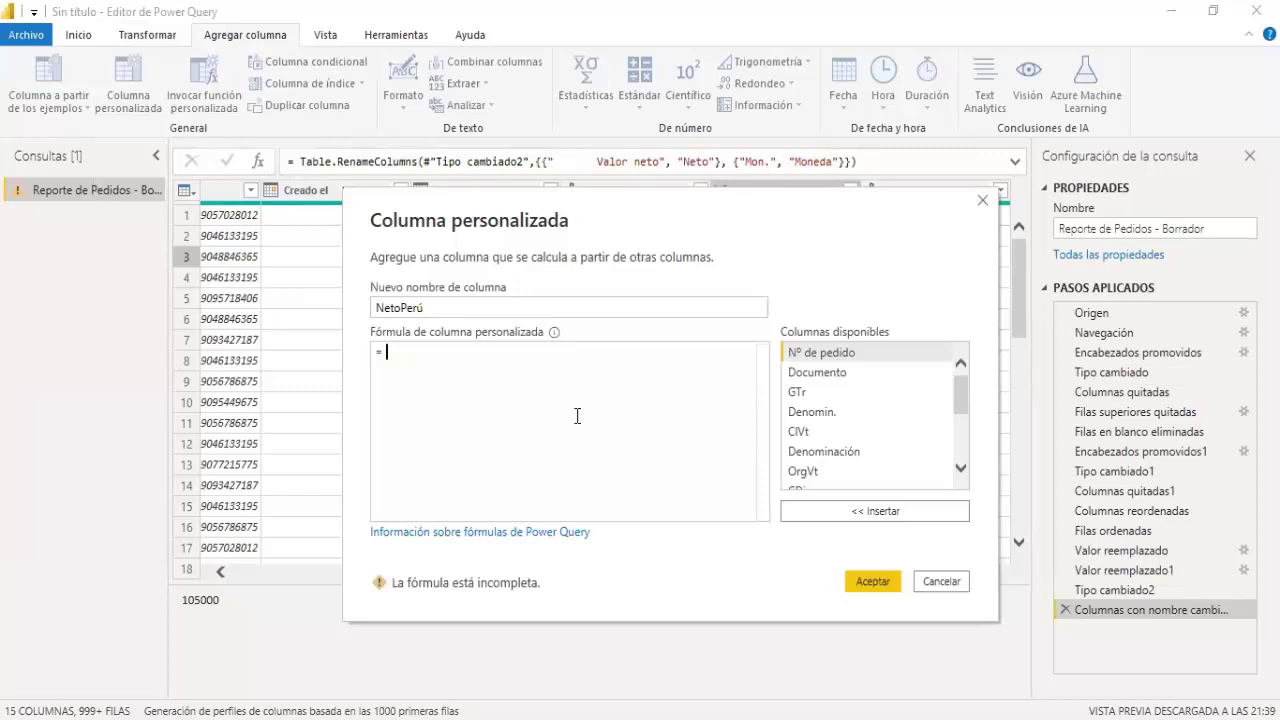
text(if)
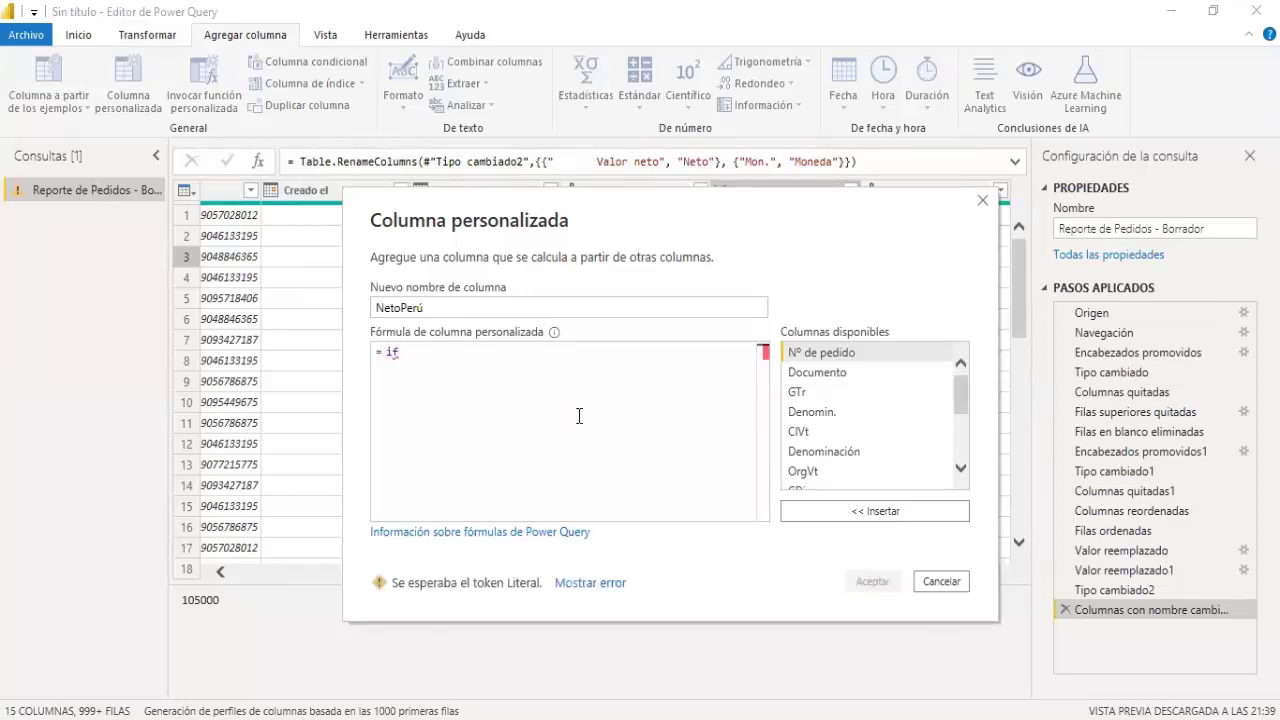
drag(956, 399, 958, 442)
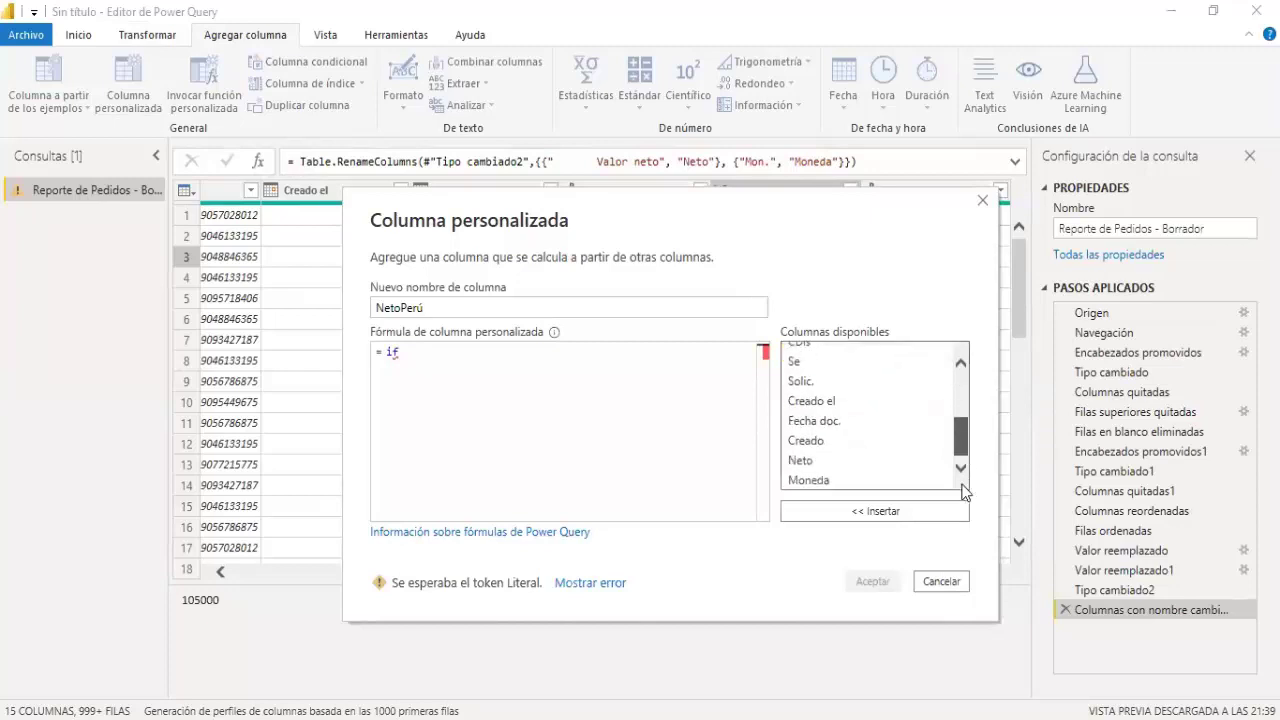
double_click(812, 480)
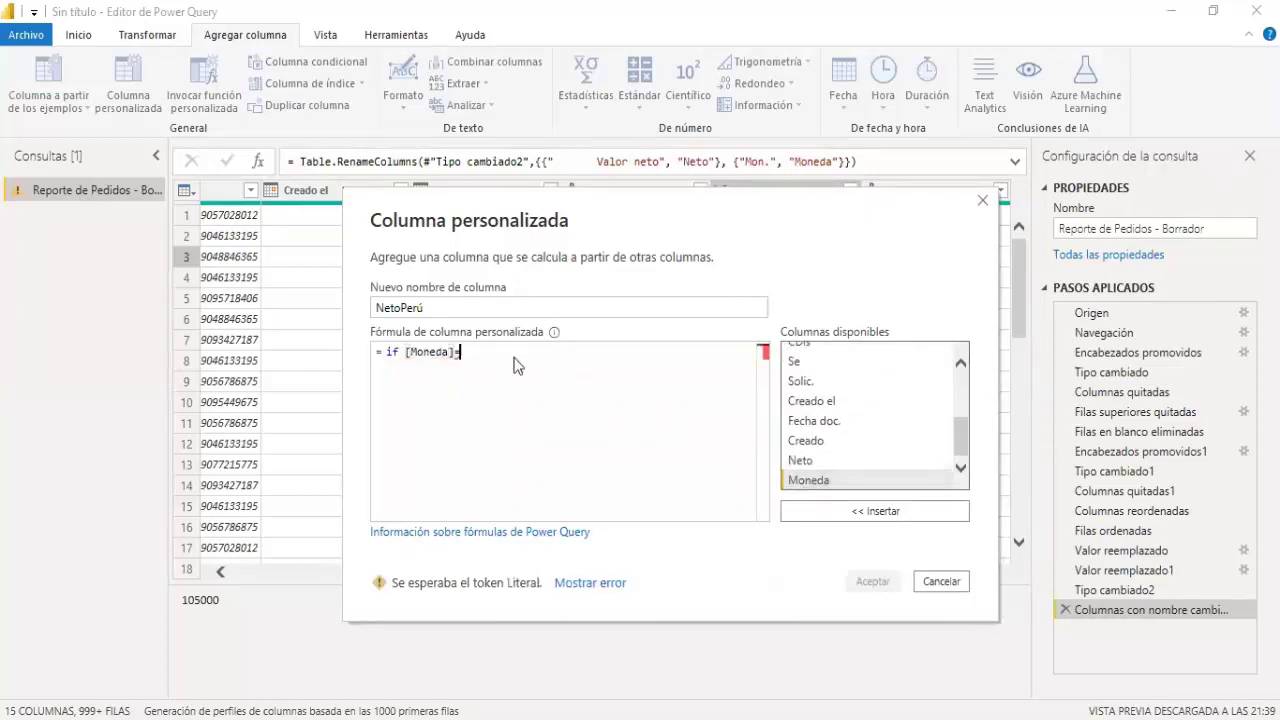
text(="PEN")
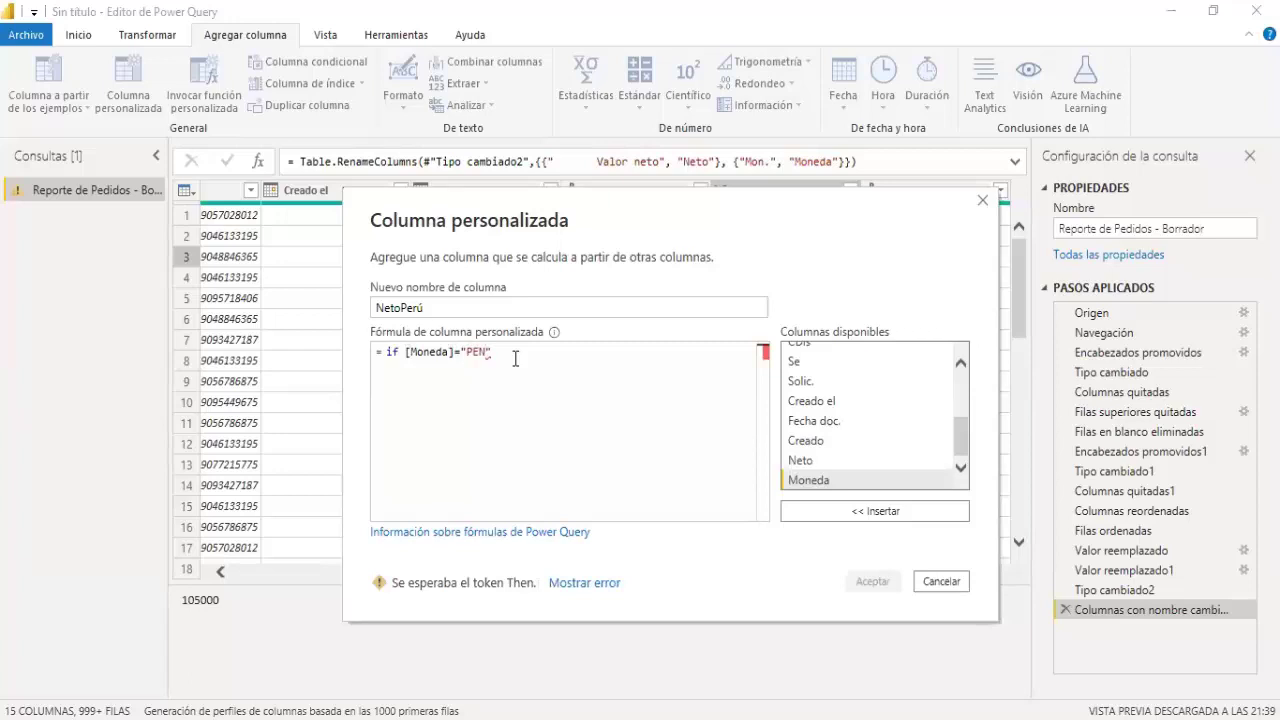
text( t)
text(eh)
Finish the formula as then [Neto] else [Neto]*3.87 and accept the column
key(BackSpace)
key(BackSpace)
text(hen)
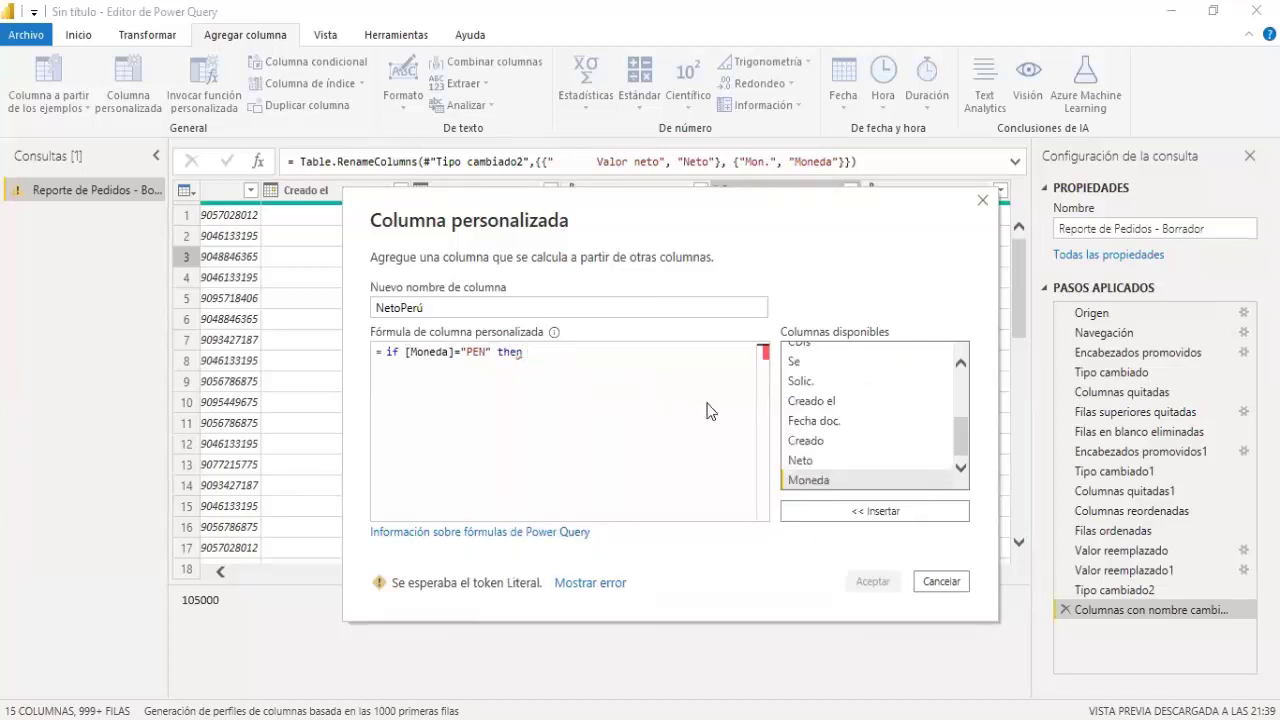
double_click(805, 461)
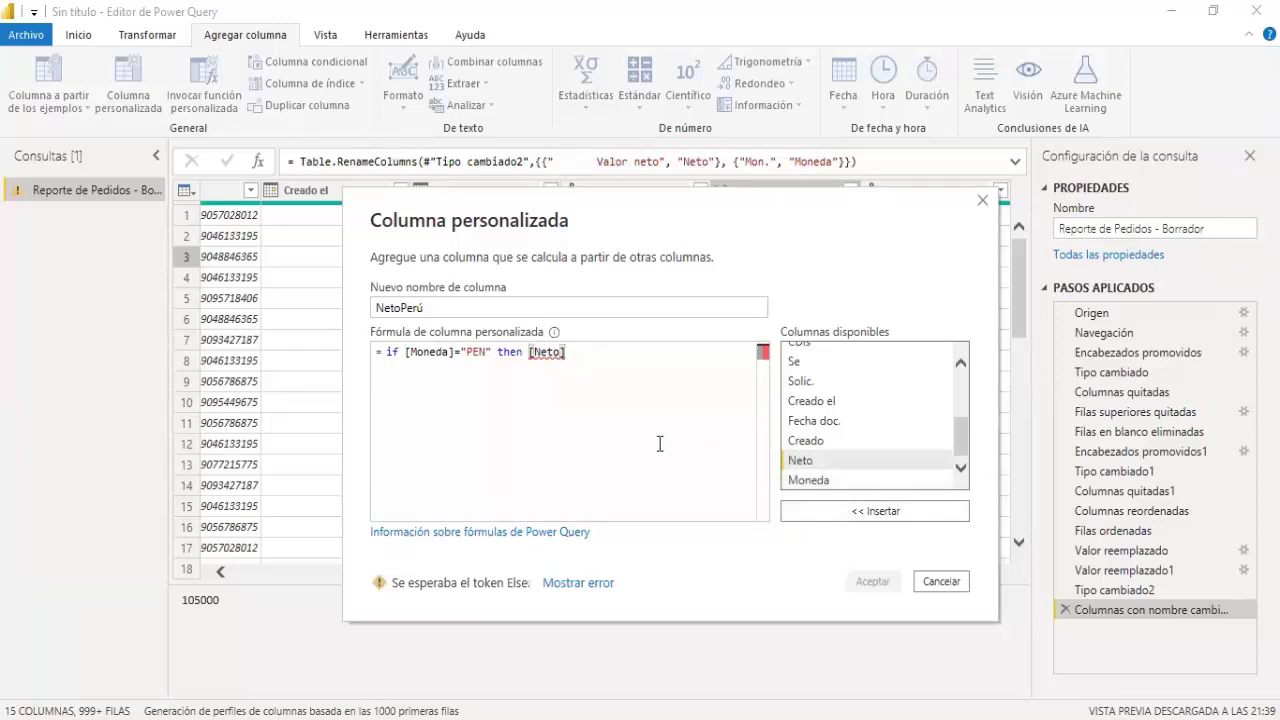
text( else)
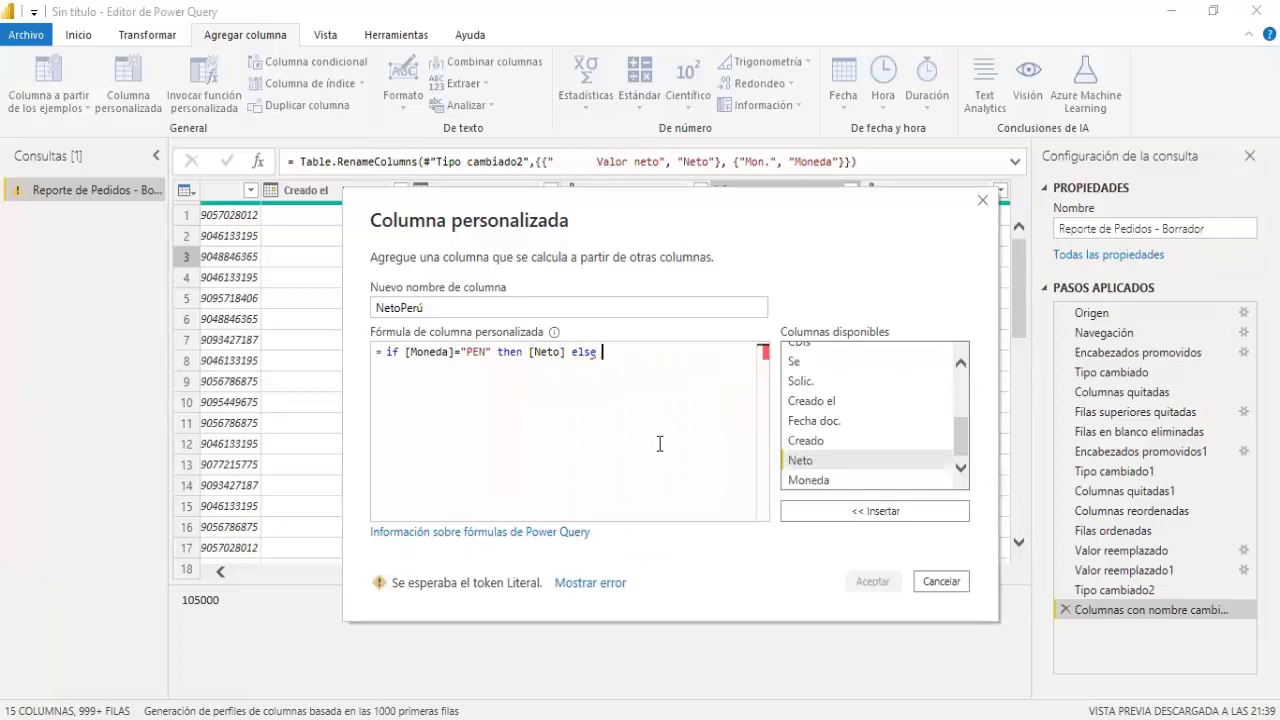
double_click(796, 461)
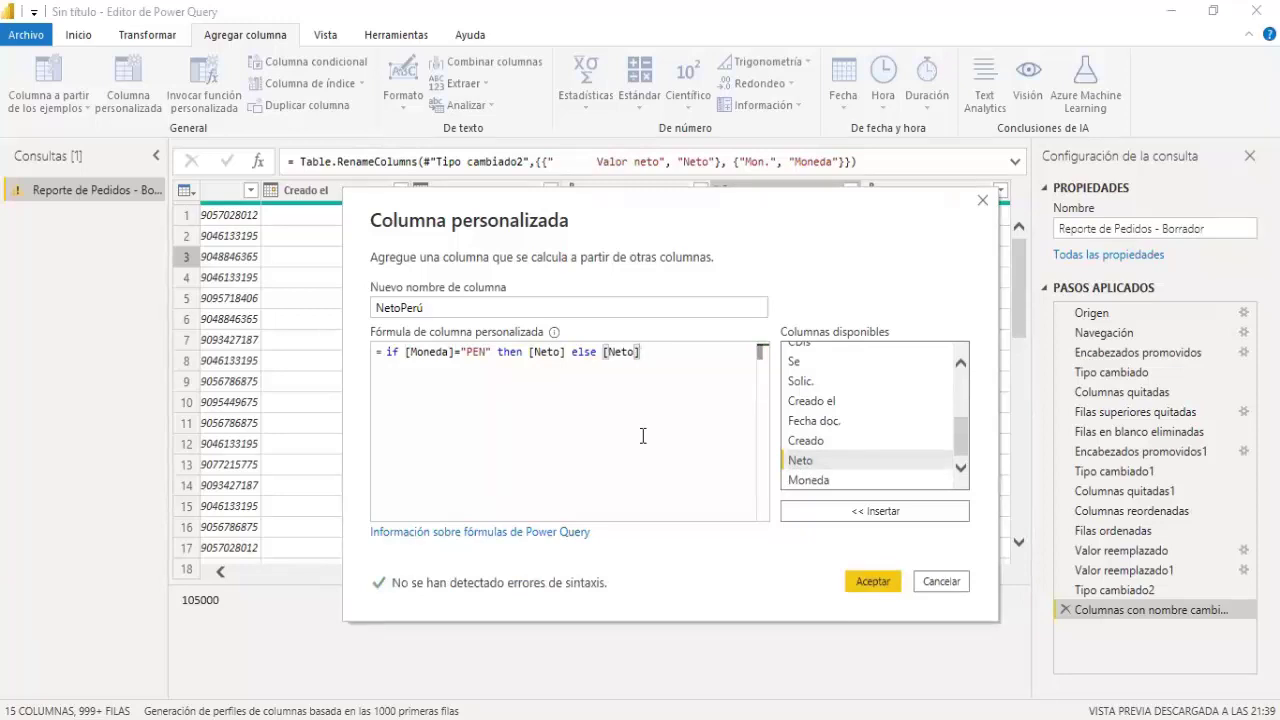
text(*.87)
key(BackSpace)
key(BackSpace)
key(BackSpace)
text(3)
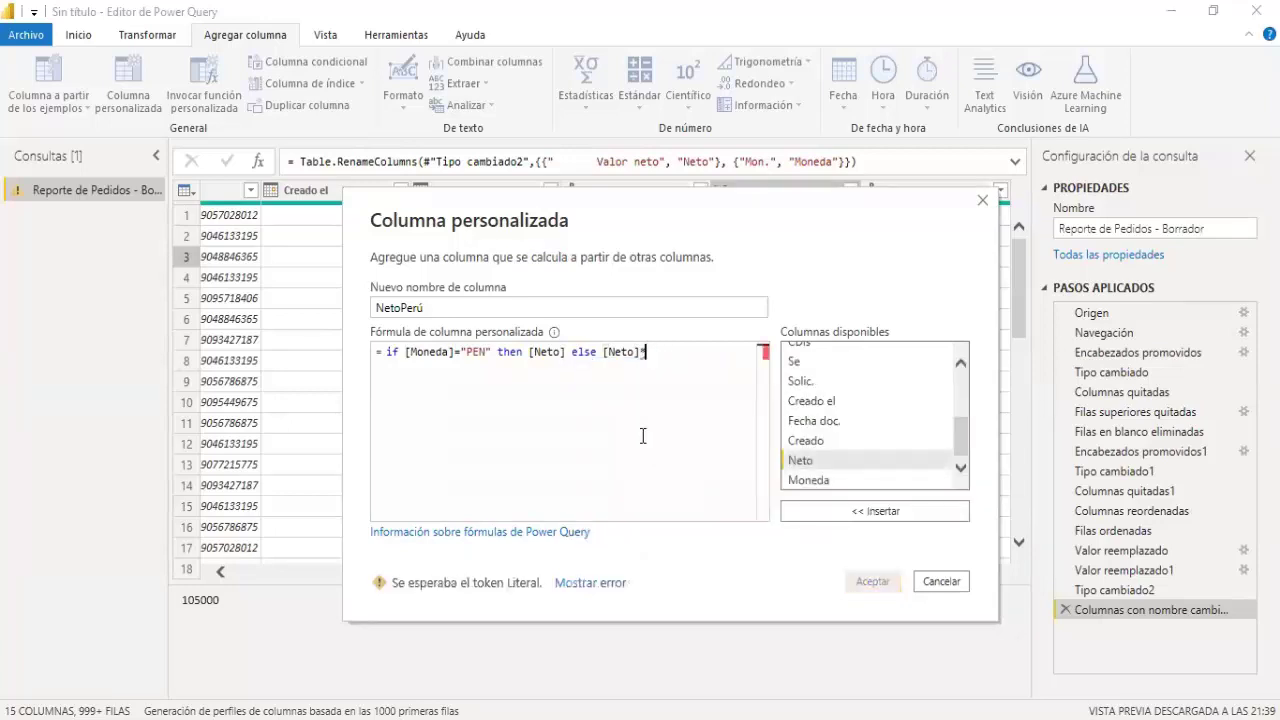
text(.87)
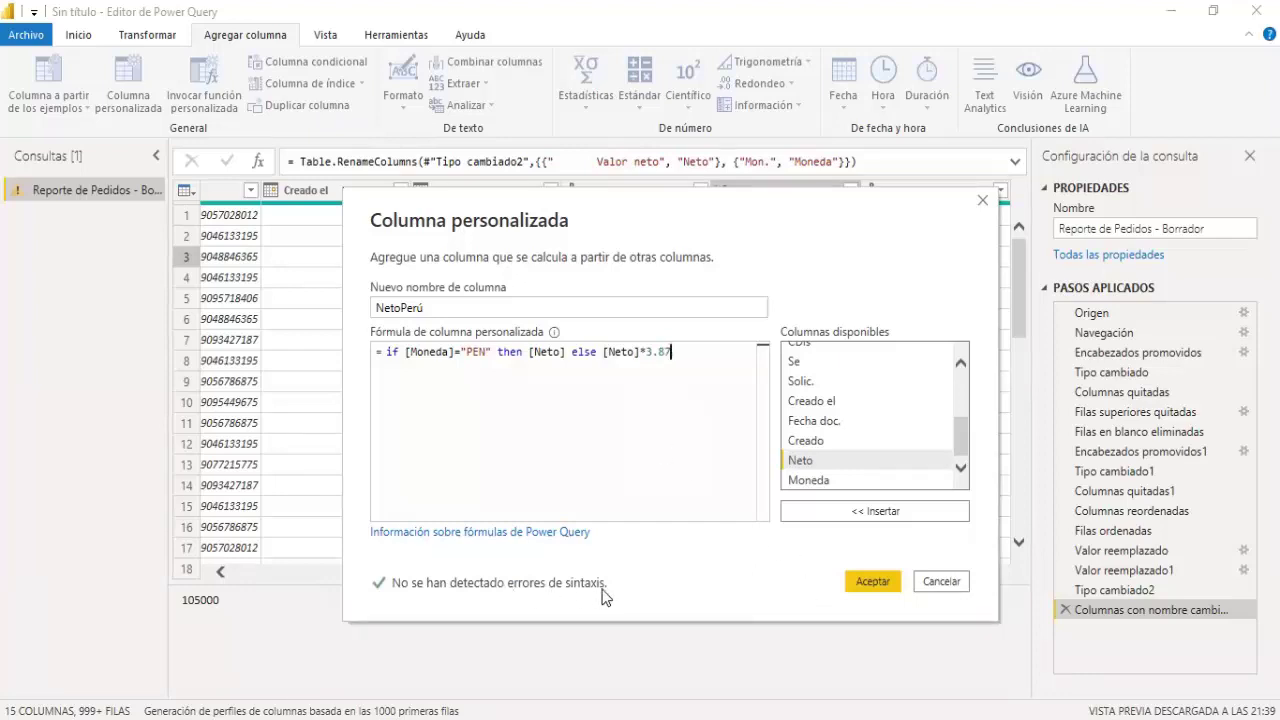
click(872, 581)
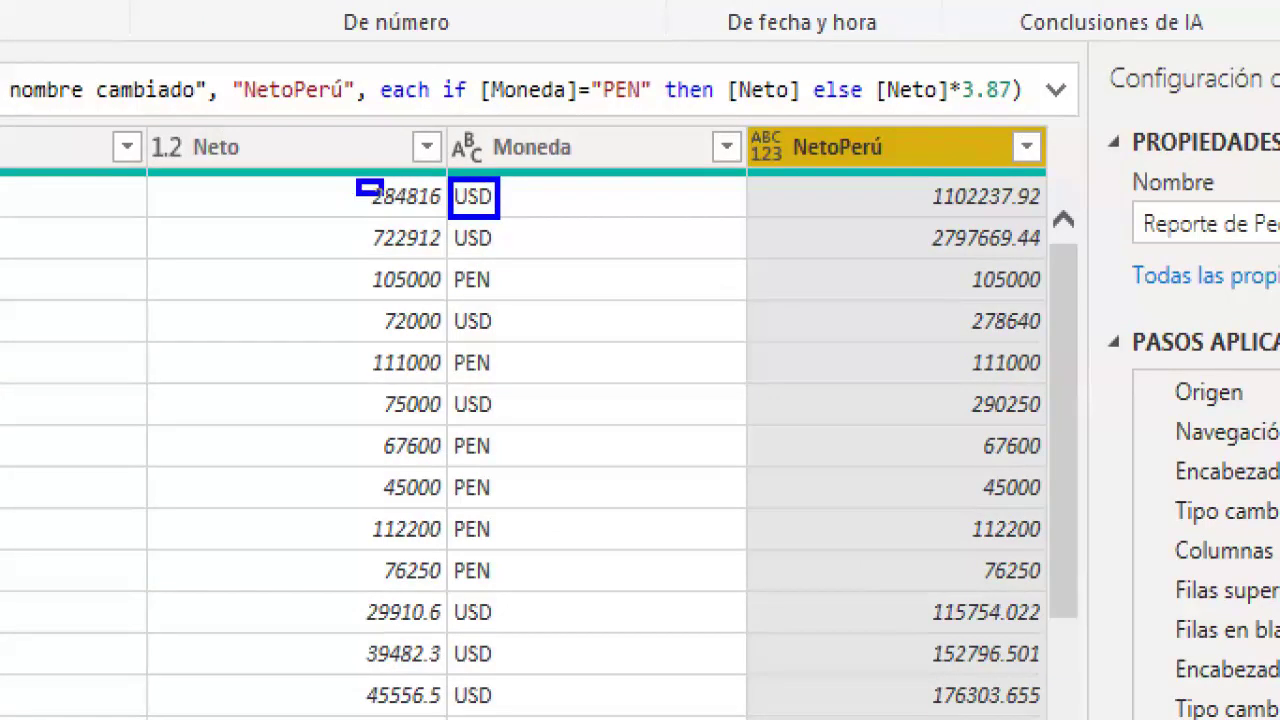
drag(912, 168, 895, 229)
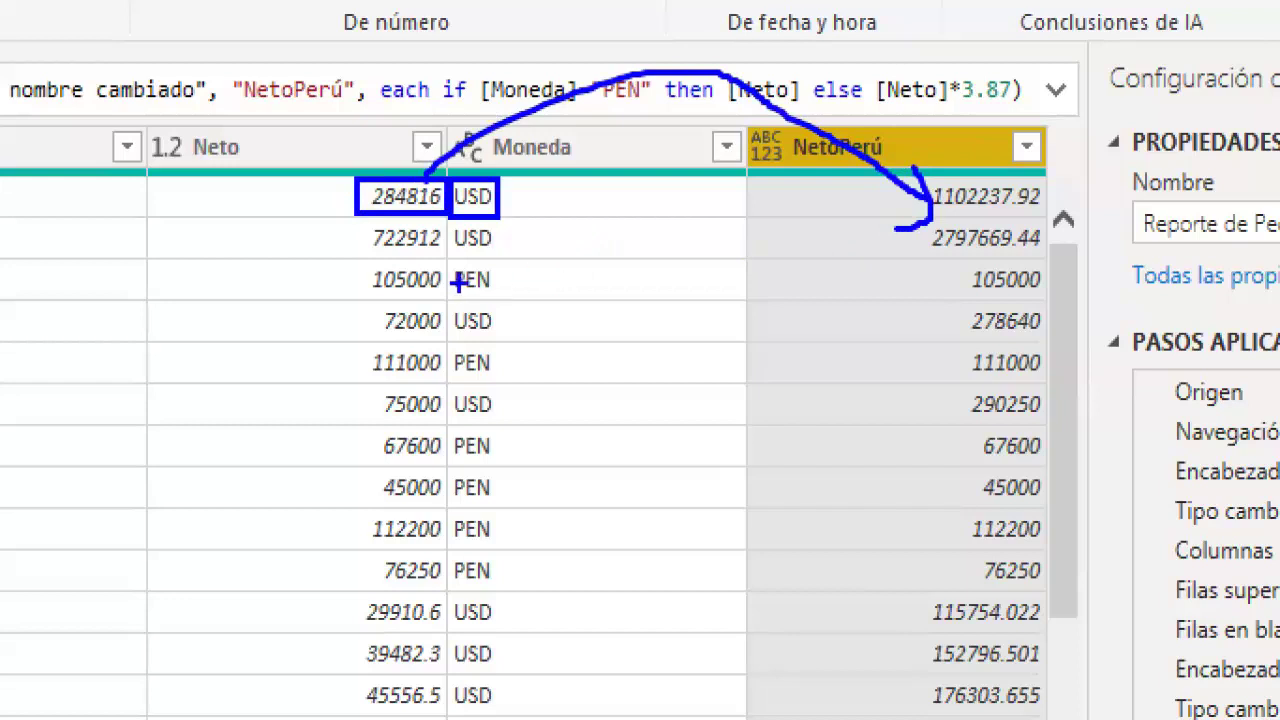
drag(450, 260, 522, 308)
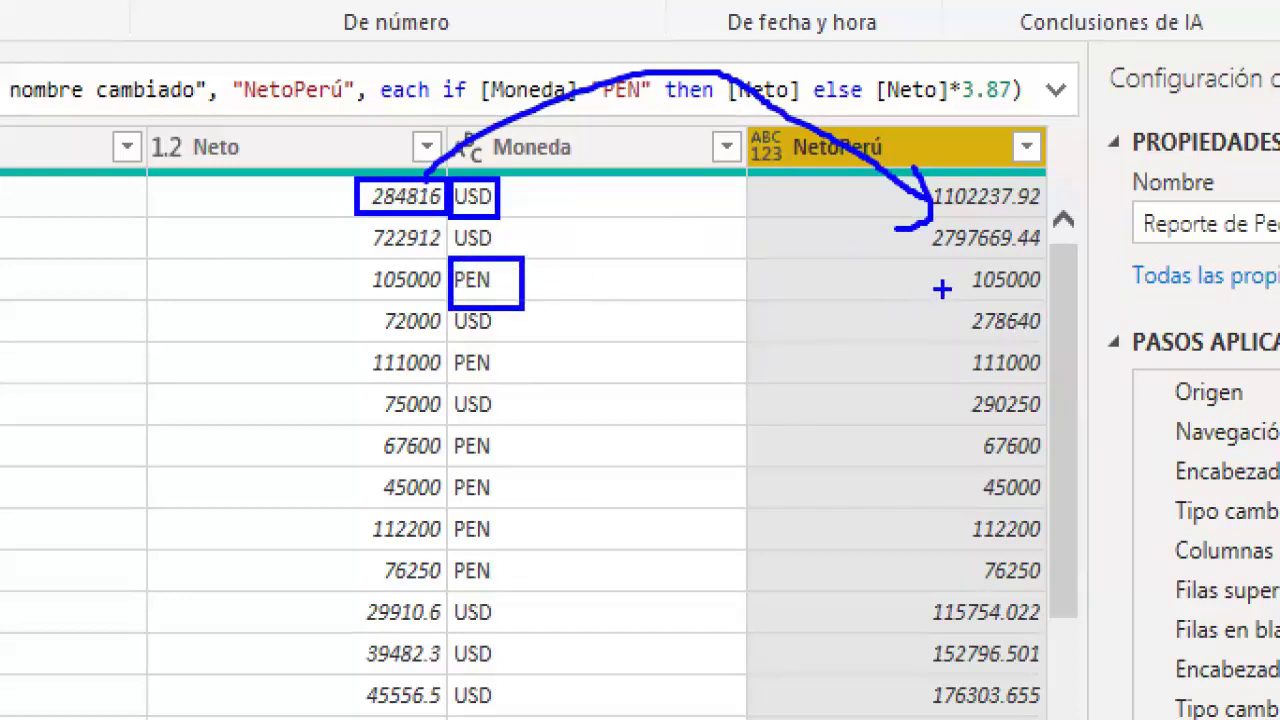
drag(942, 289, 537, 285)
drag(346, 286, 262, 282)
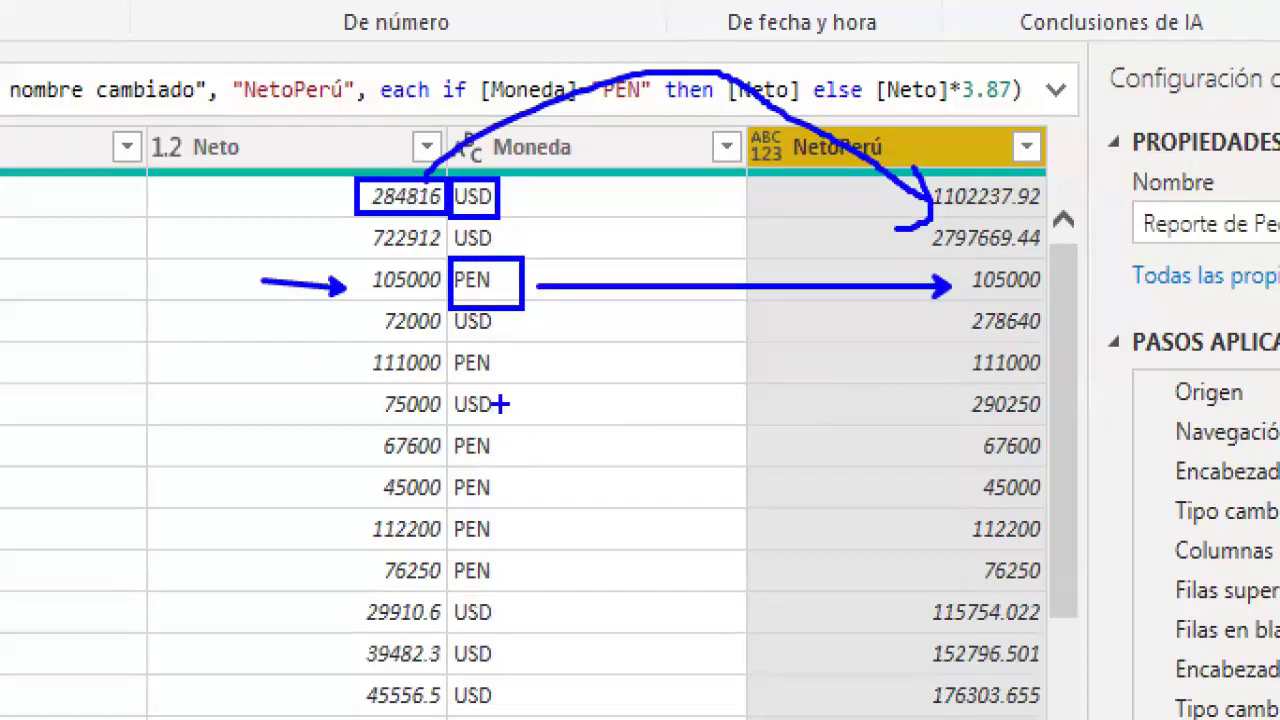
drag(350, 380, 1050, 421)
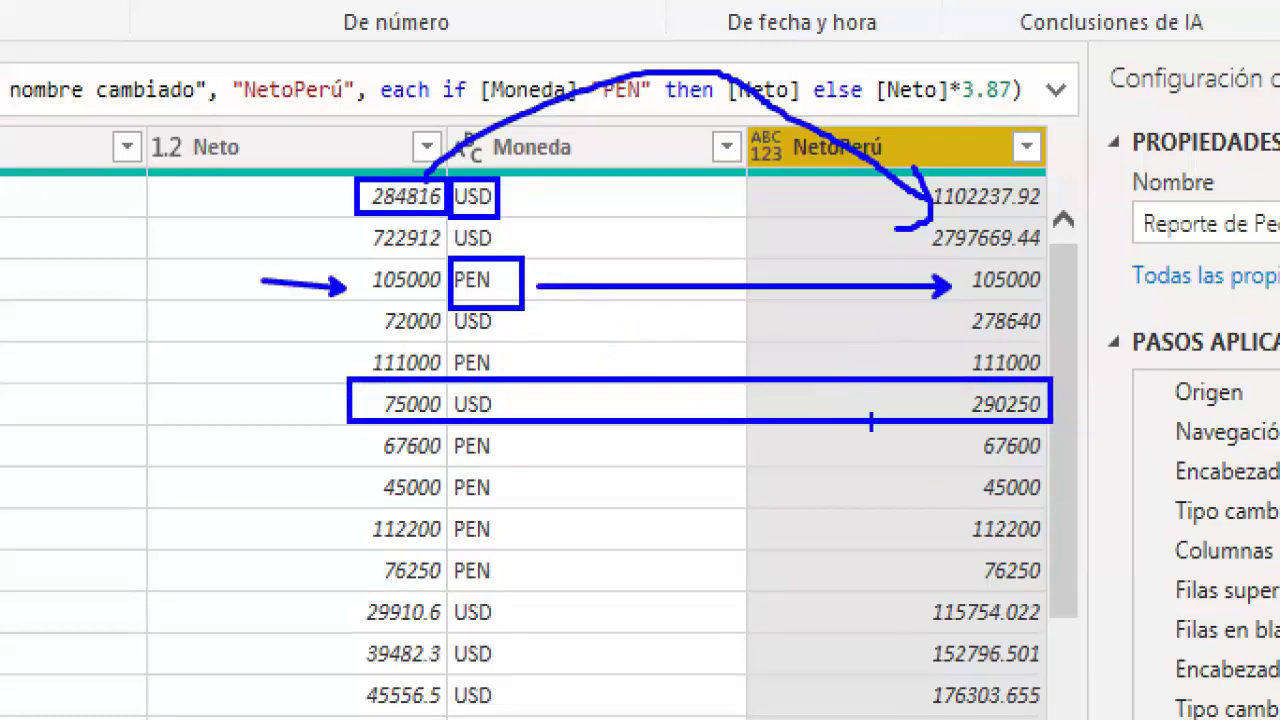
key(Escape)
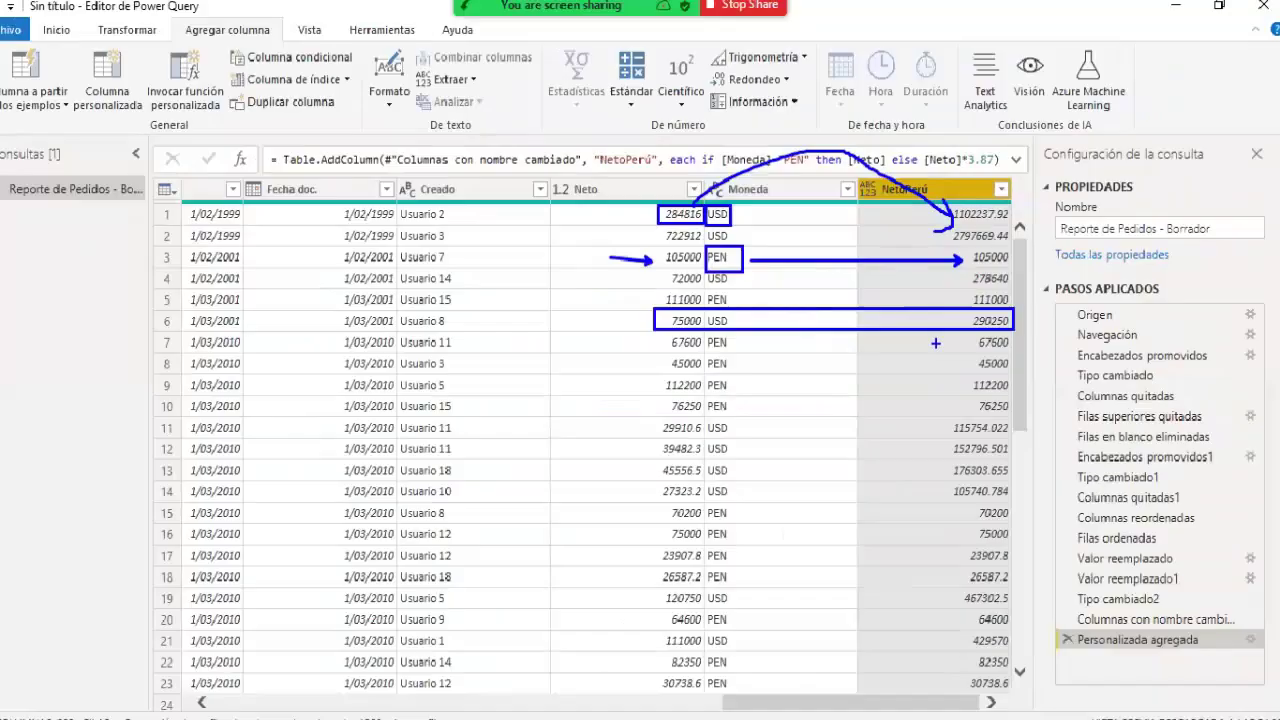
Set NetoPerú to Número decimal, then remove the selected Neto and Moneda columns
click(876, 199)
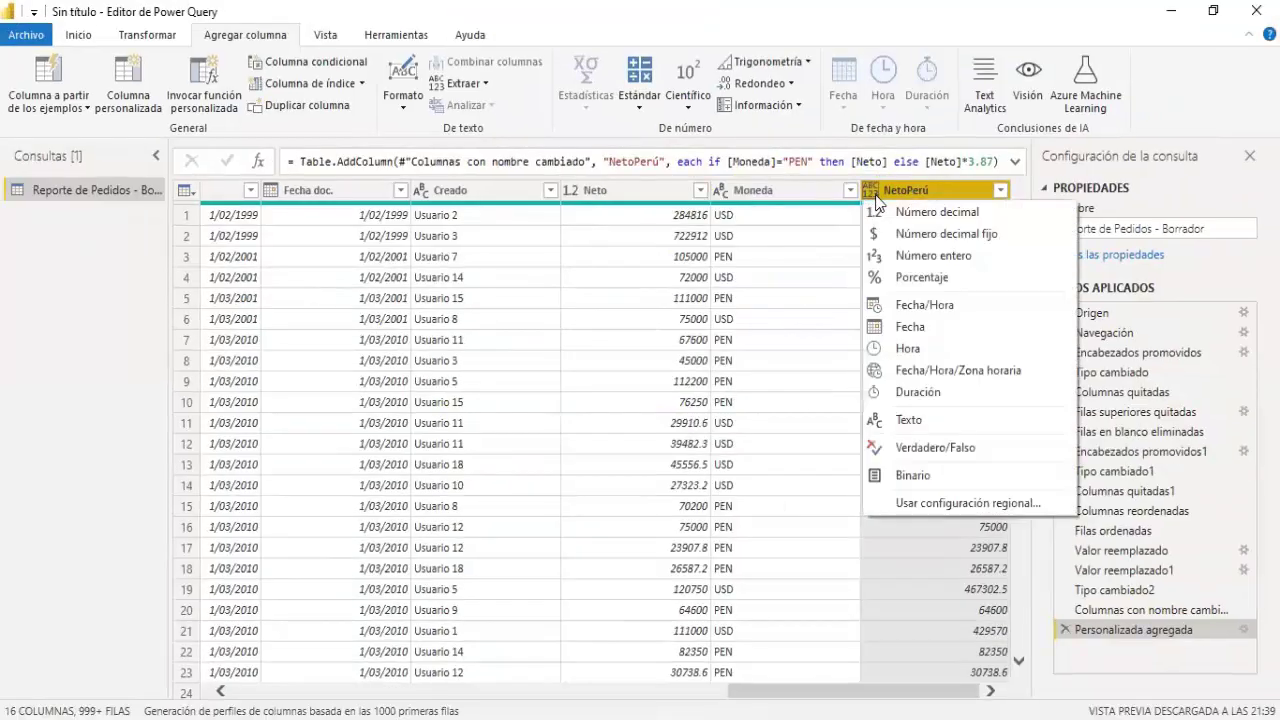
click(941, 221)
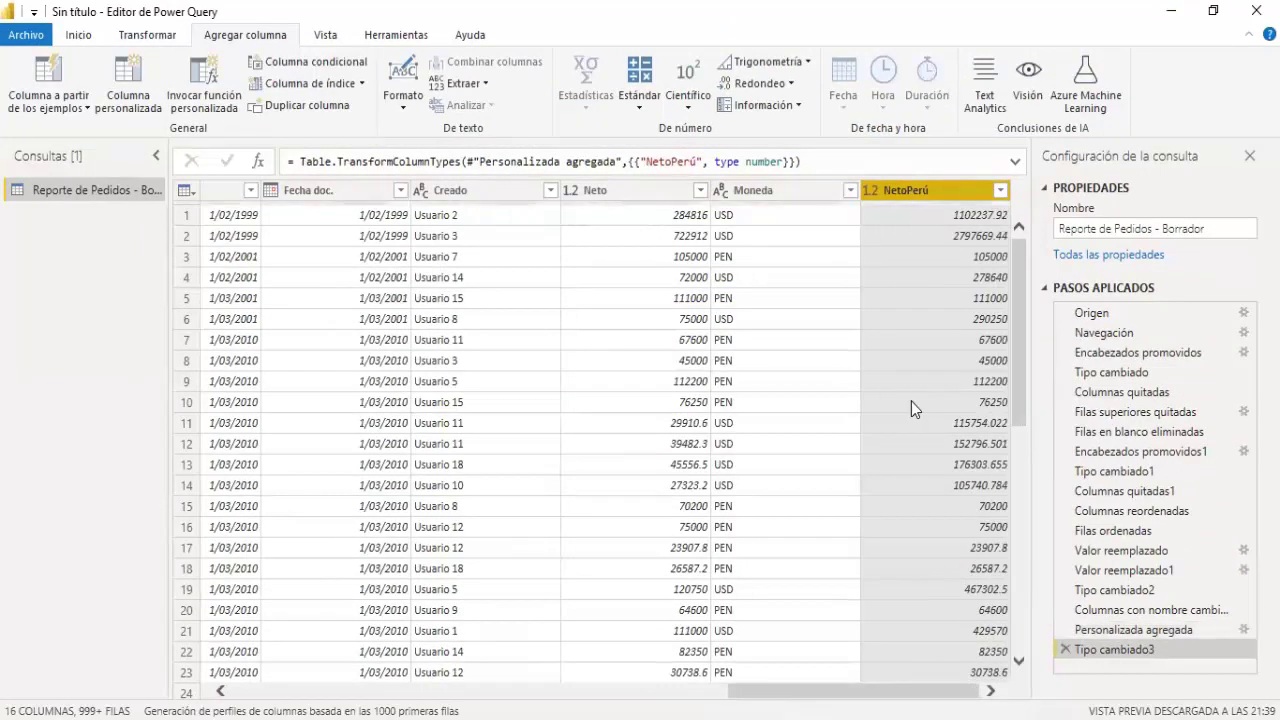
click(668, 195)
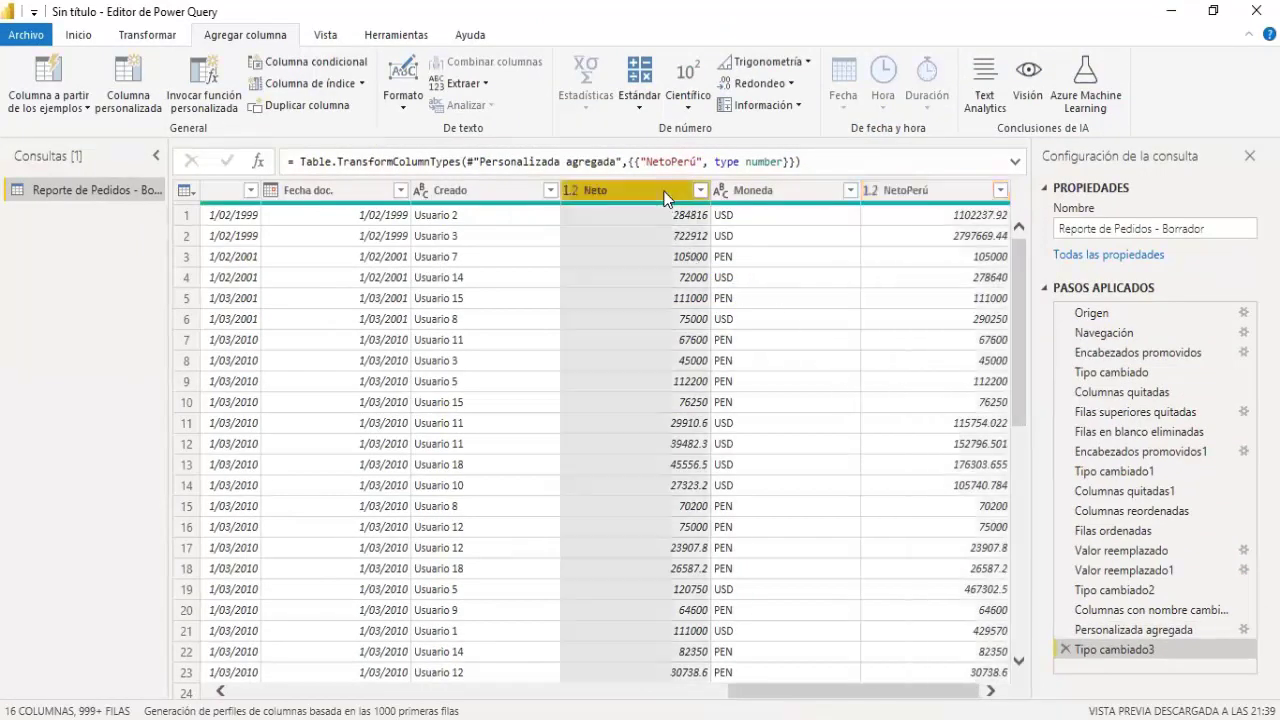
click(784, 195)
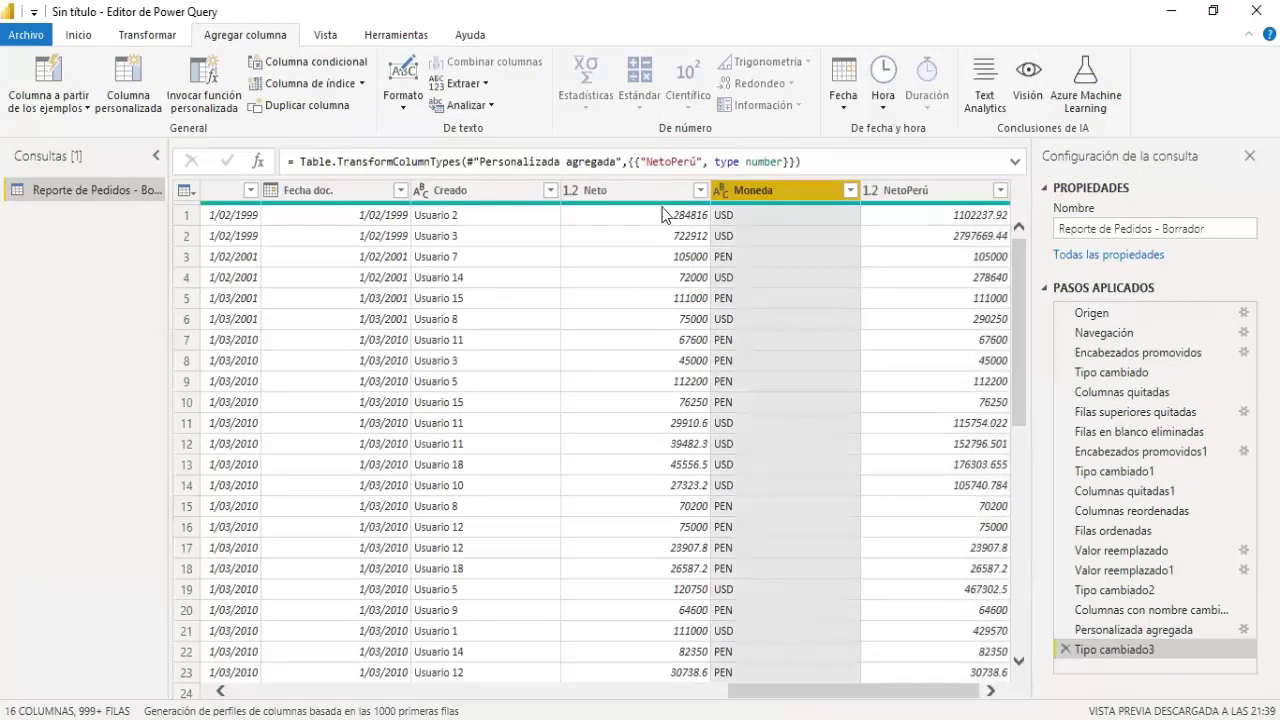
click(664, 194)
click(939, 189)
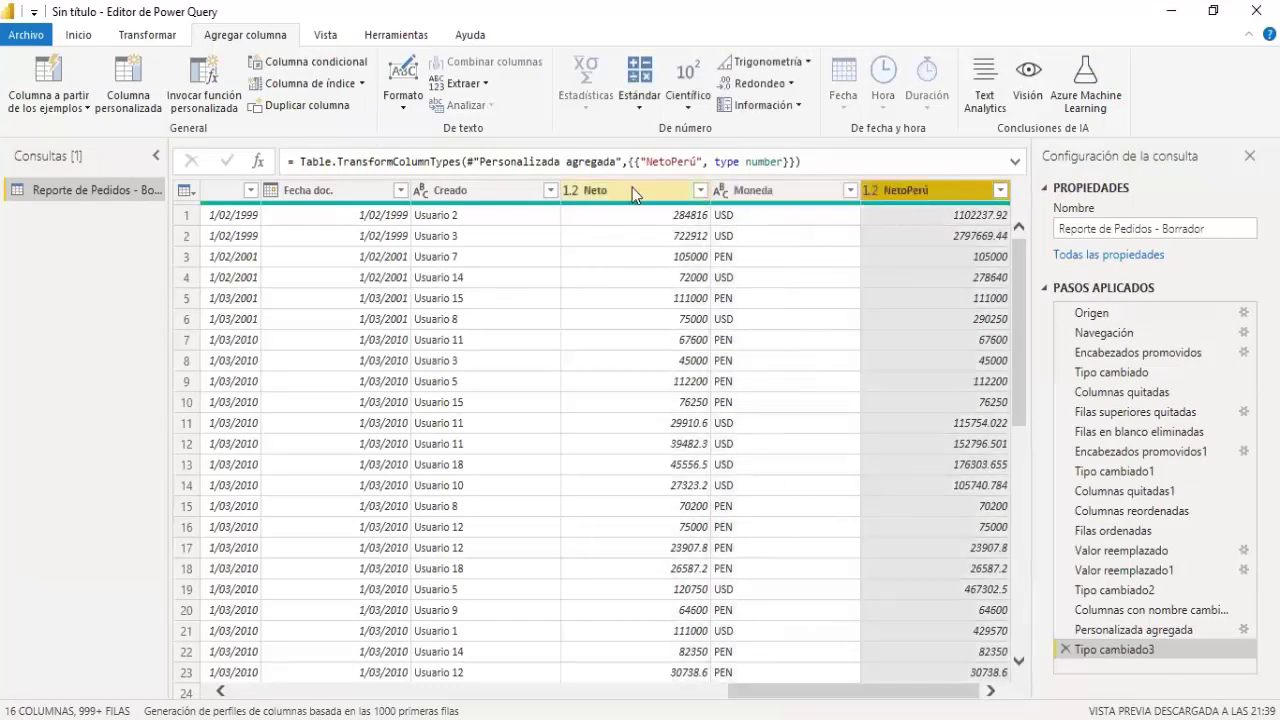
click(632, 187)
ctrl+click(787, 194)
right_click(787, 195)
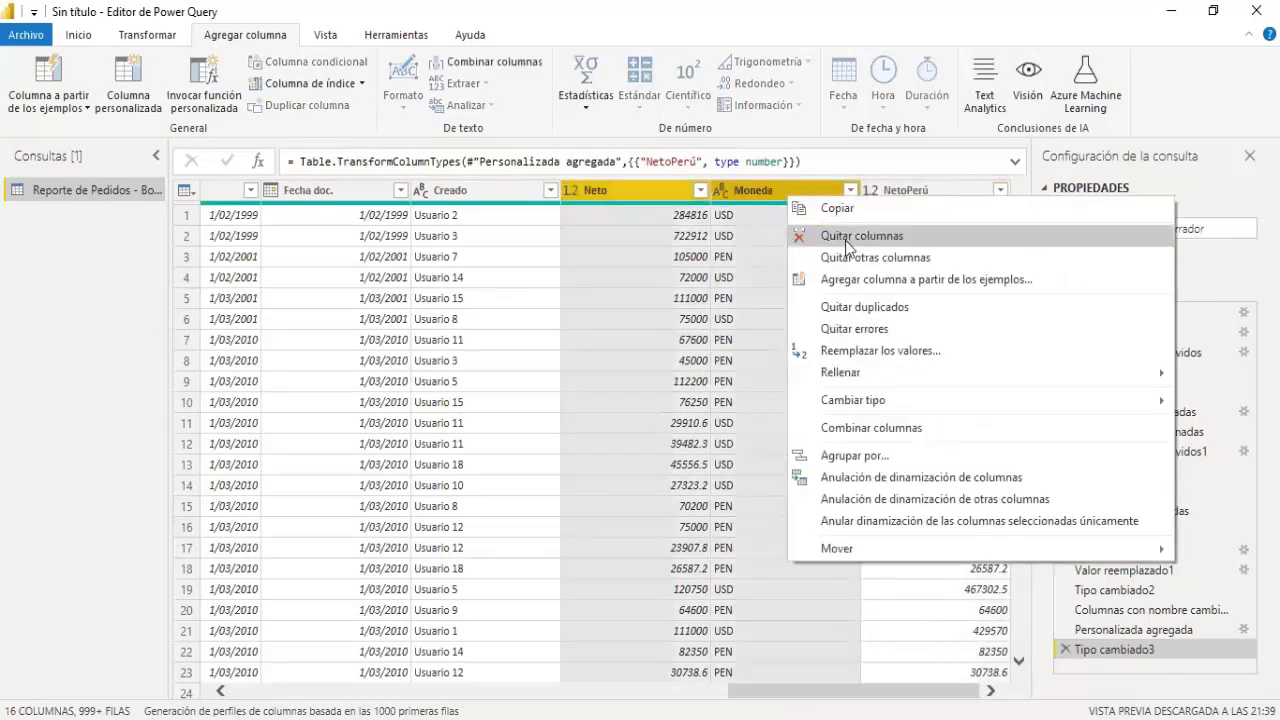
click(882, 238)
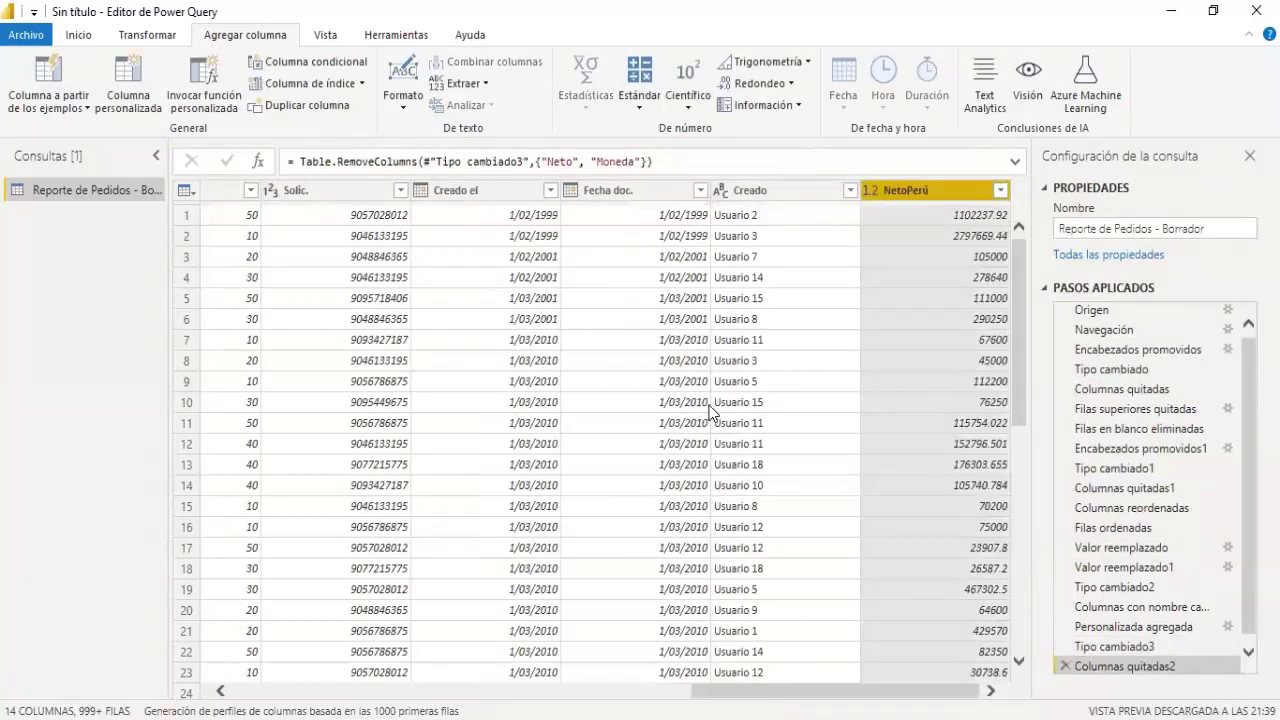
Scroll across the table to review the remaining 14 columns
drag(925, 690, 366, 660)
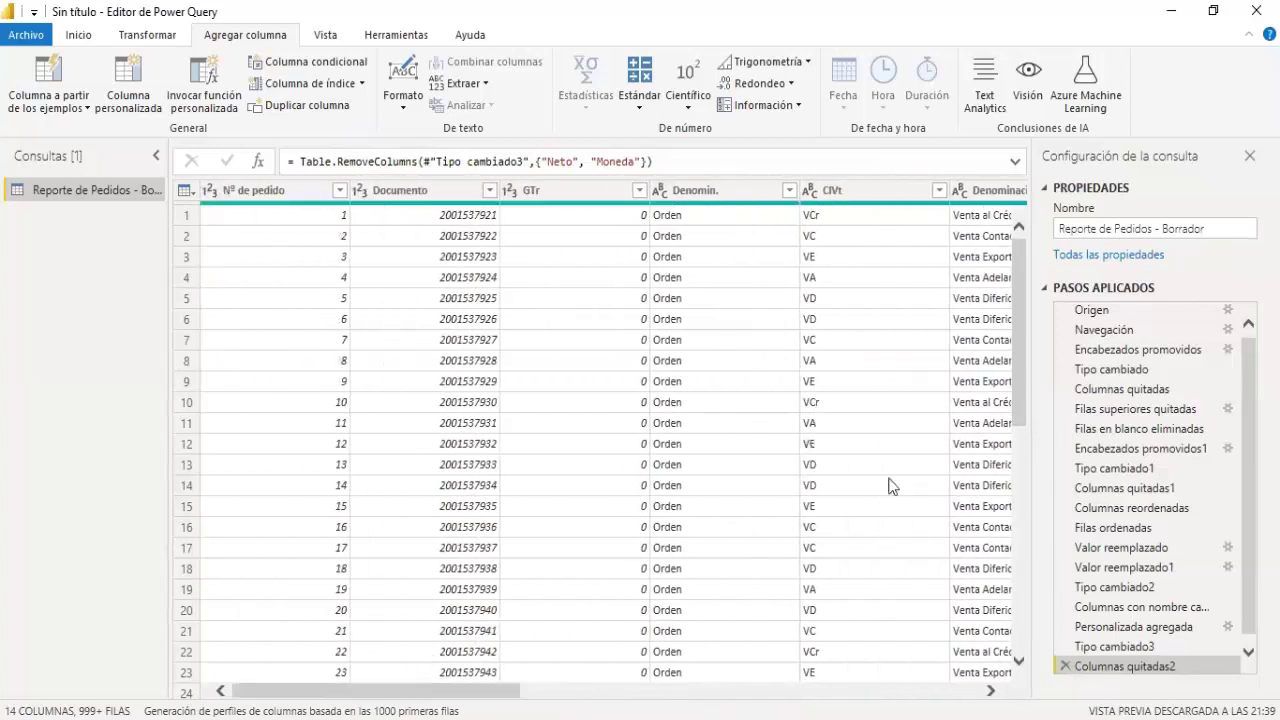
scroll(1186, 460, down, 1)
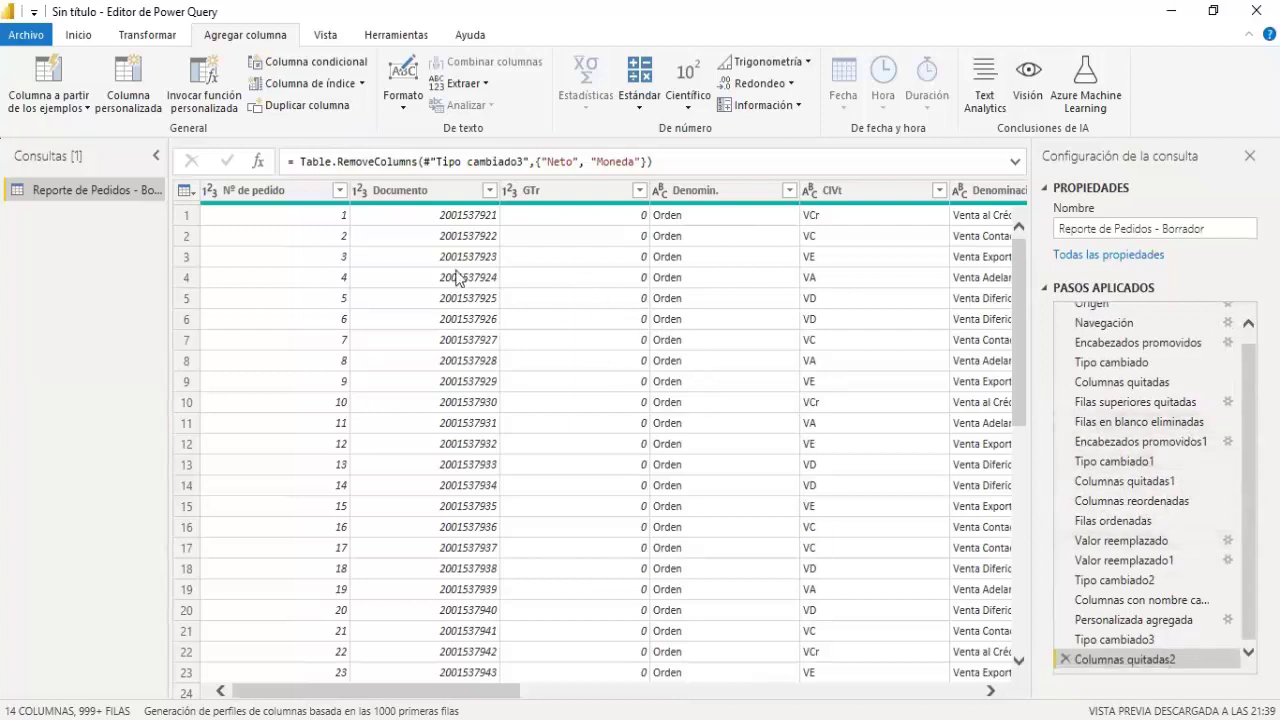
click(860, 691)
click(860, 691)
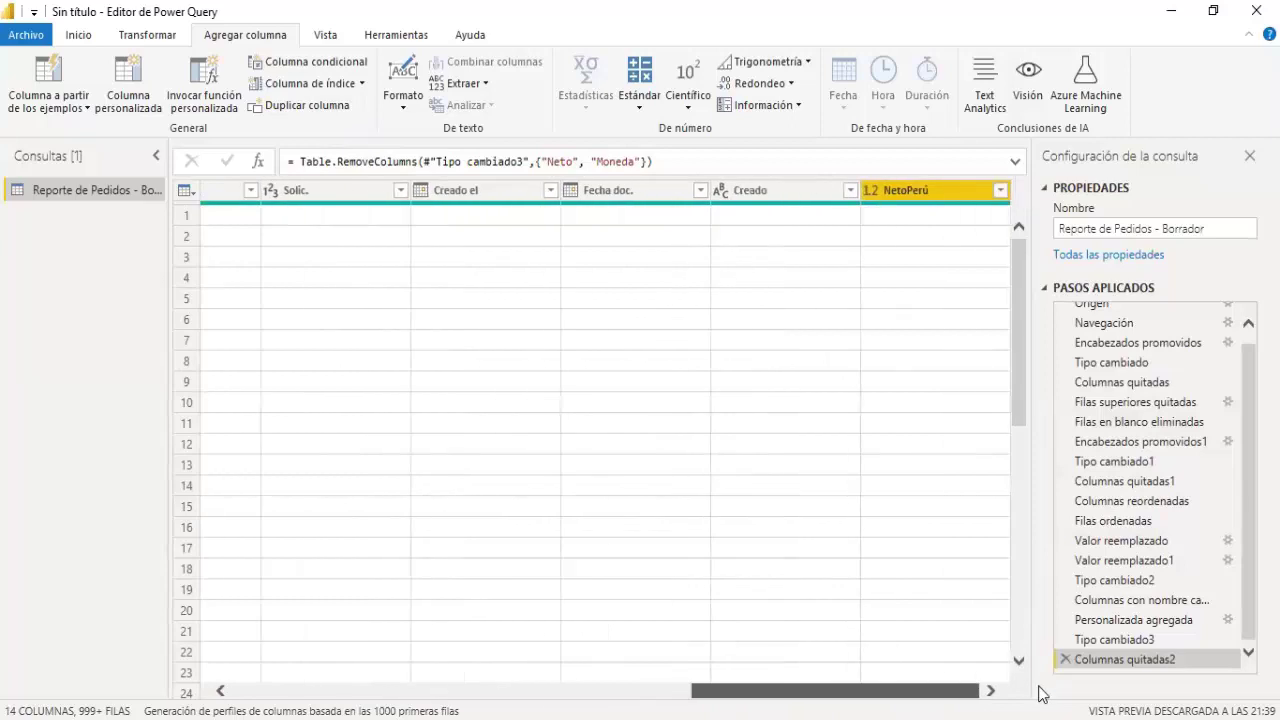
drag(786, 688, 400, 688)
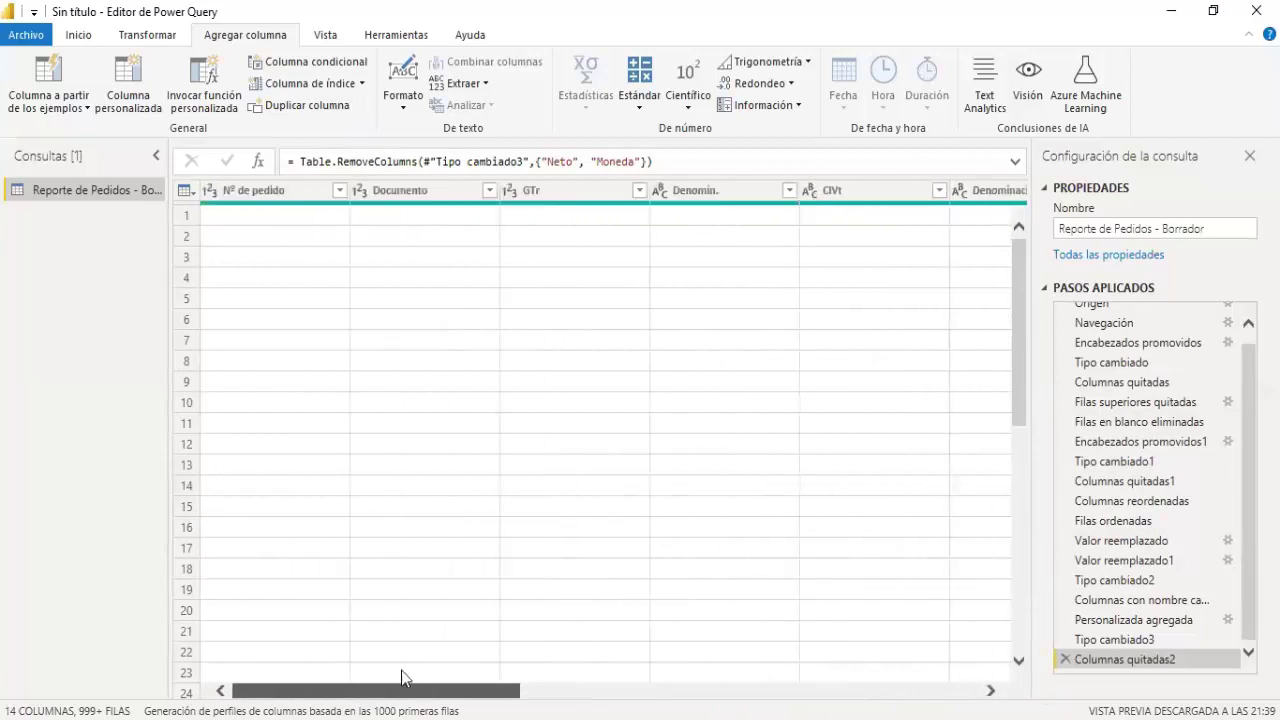
Rename the orders query to Pedidos
right_click(118, 192)
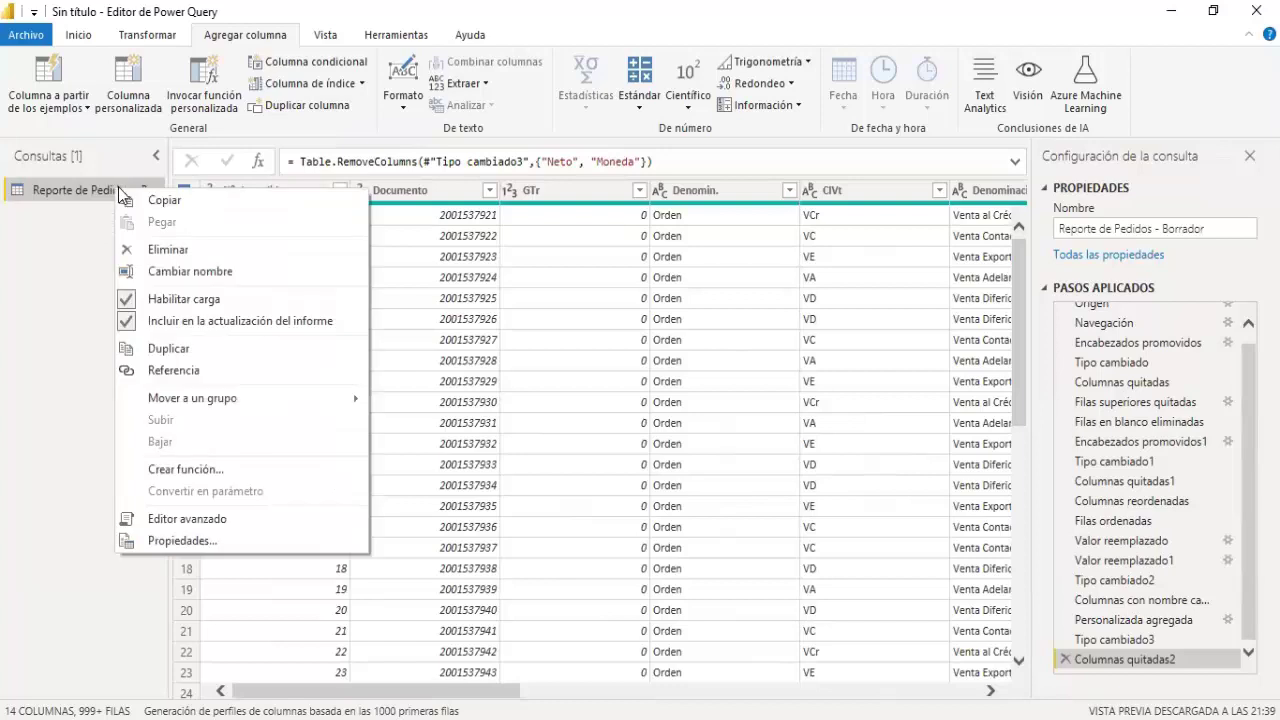
click(195, 274)
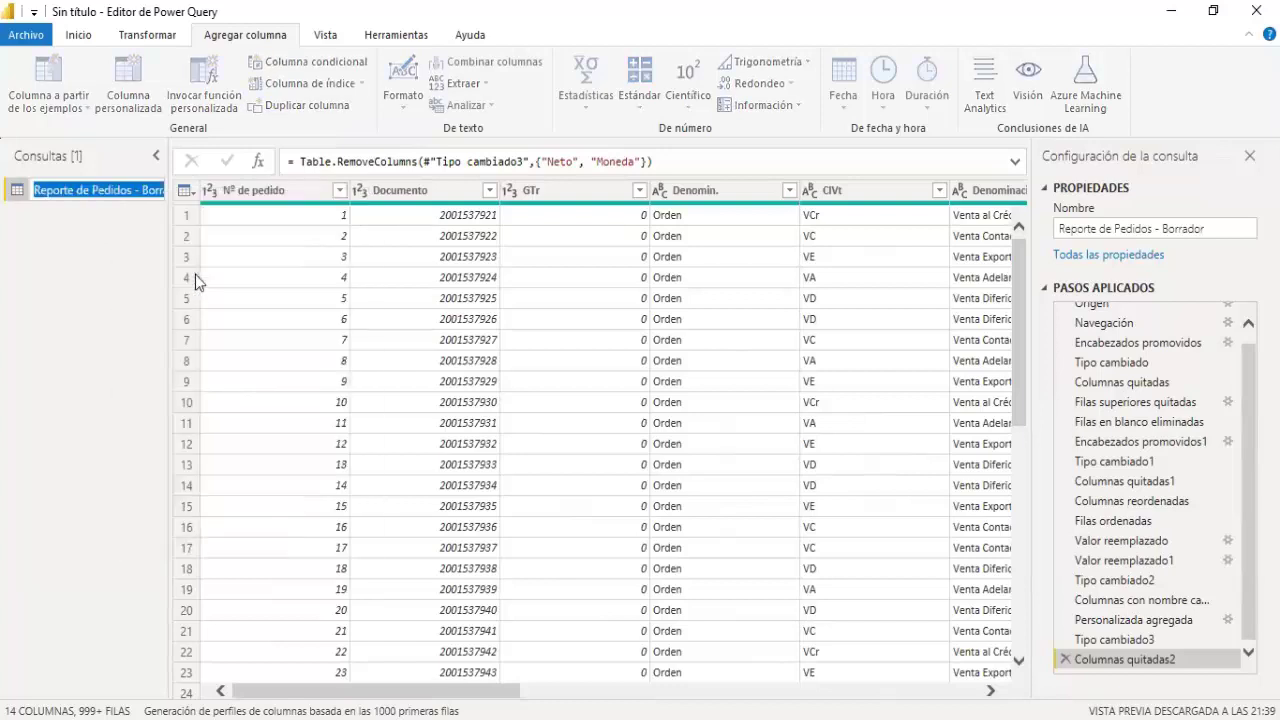
text(Pedidos)
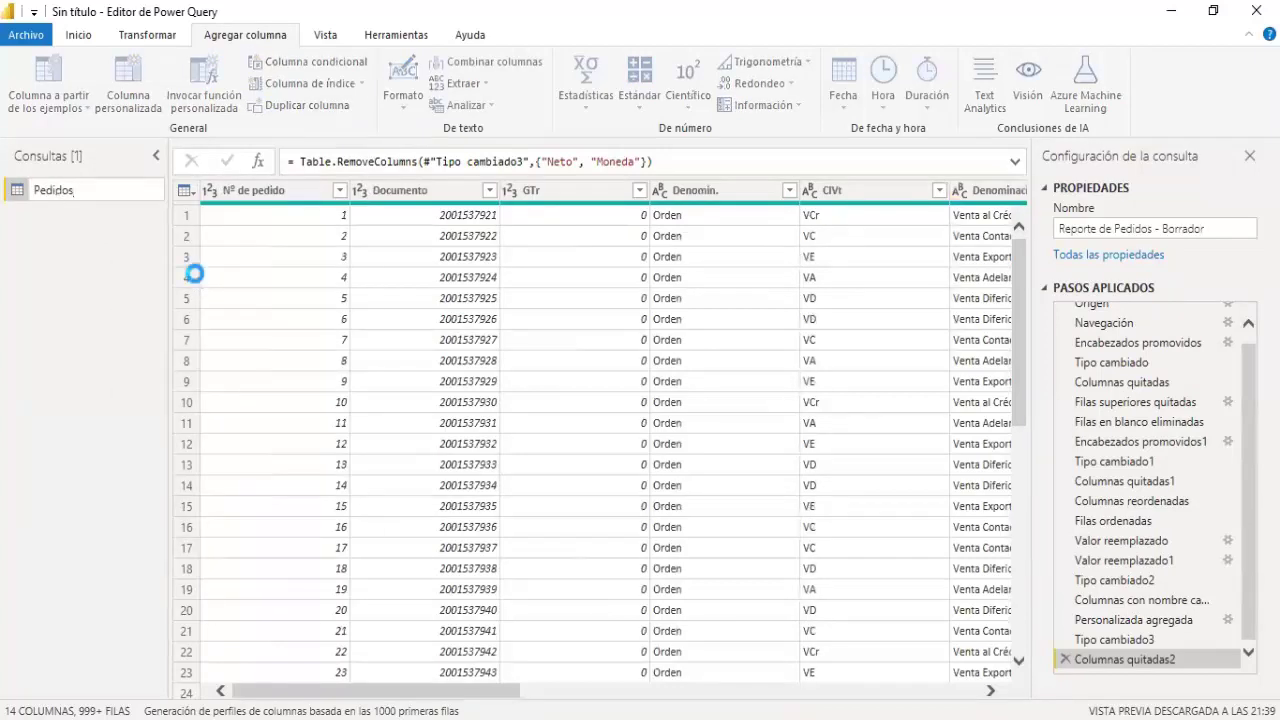
key(Return)
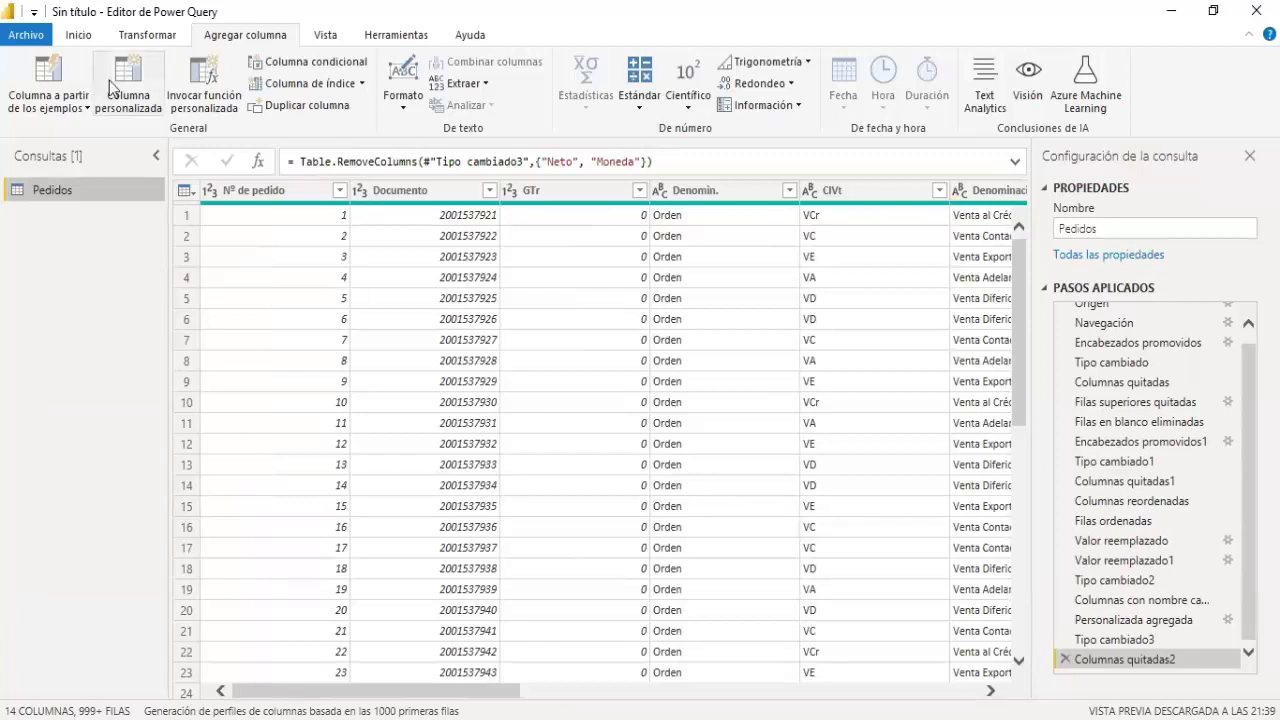
Close Power Query Editor and apply the changes with Cerrar y aplicar
click(79, 35)
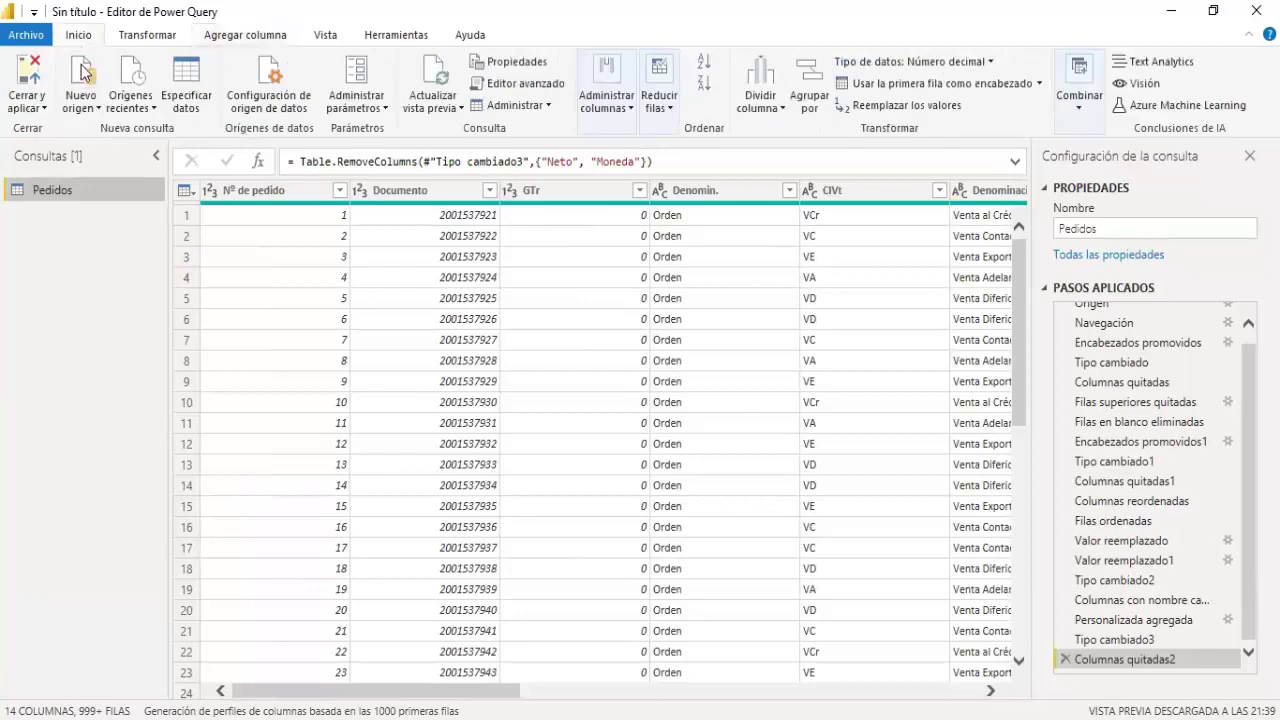
click(28, 105)
click(53, 172)
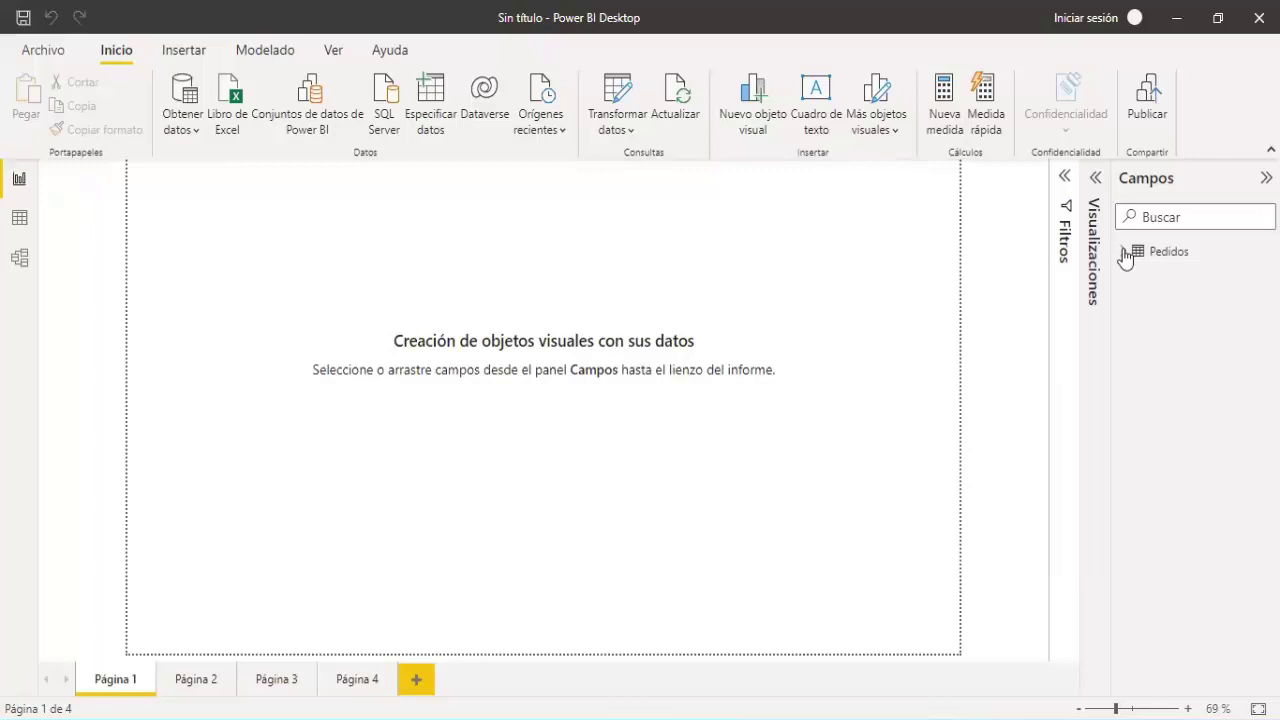
Expand Pedidos in the field list, then open the Maestras Excel workbook as a data source
click(1123, 255)
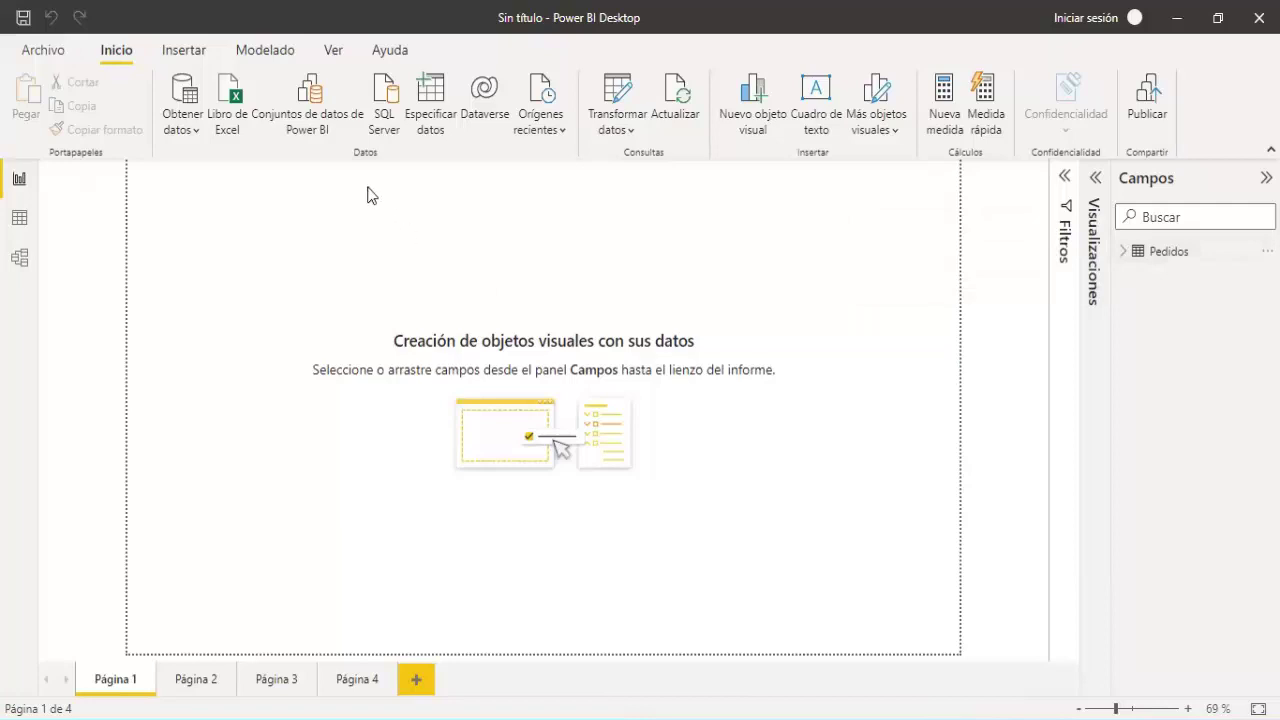
click(184, 136)
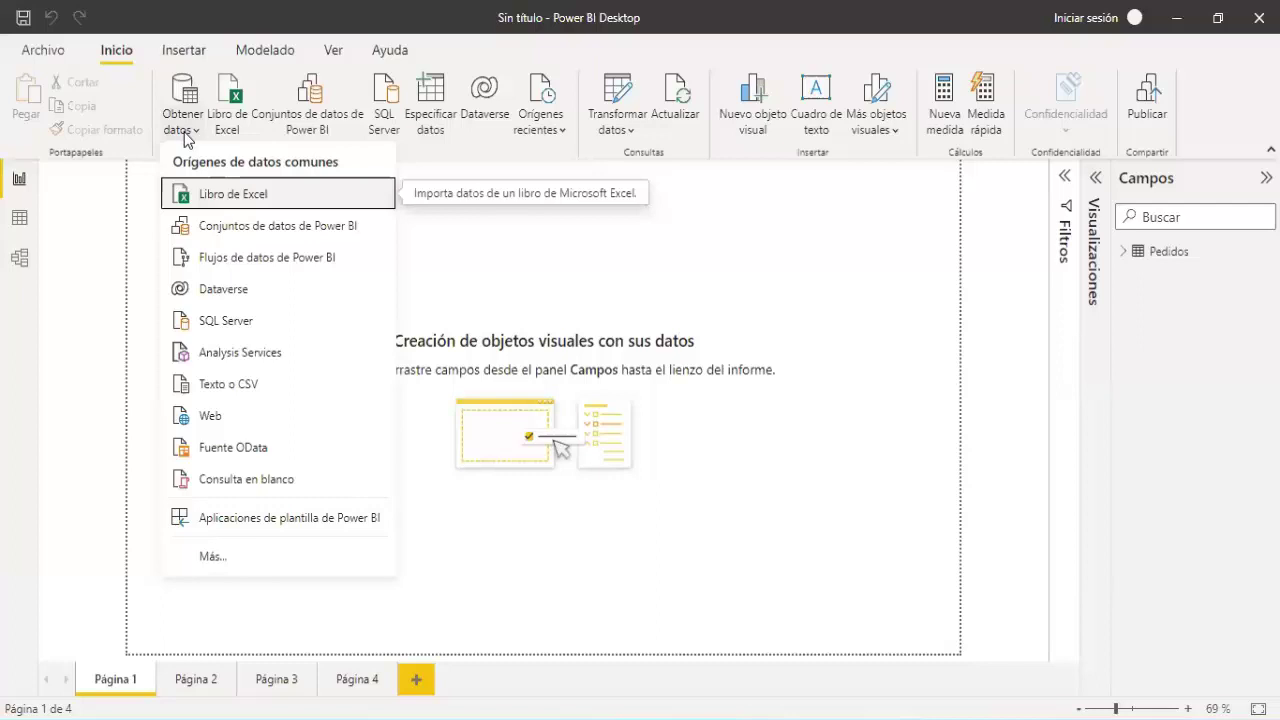
click(214, 193)
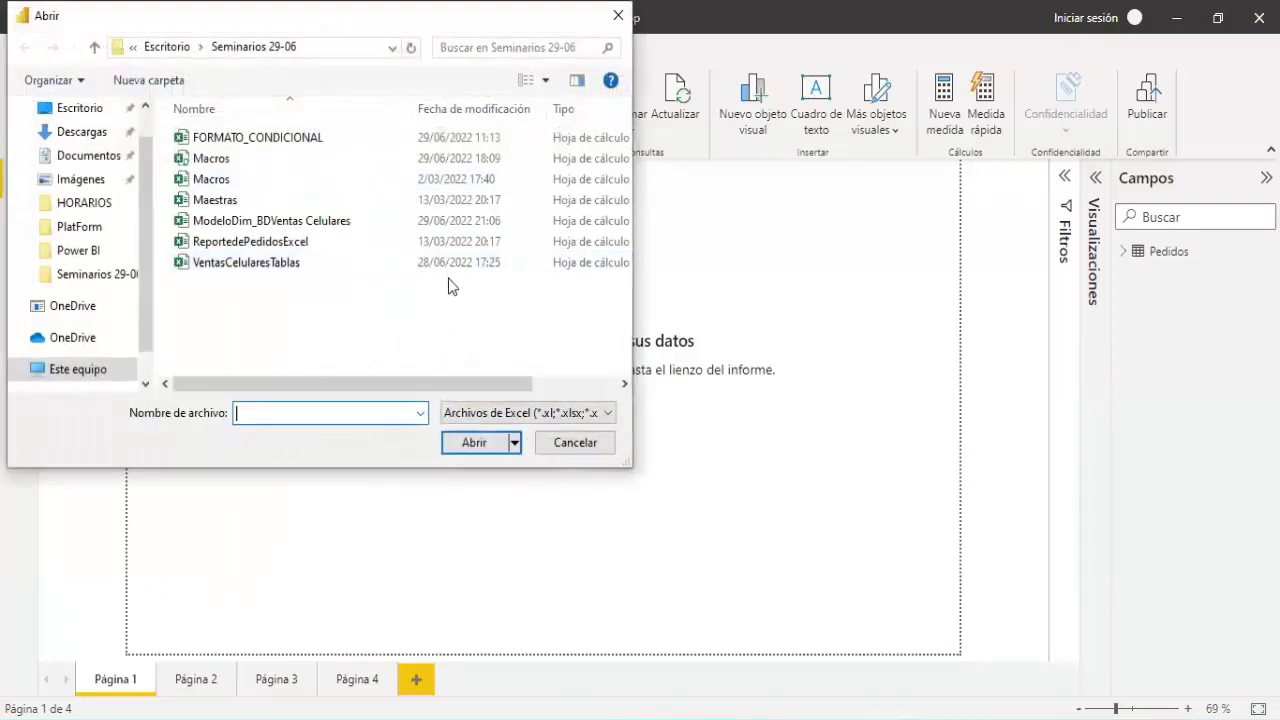
click(250, 205)
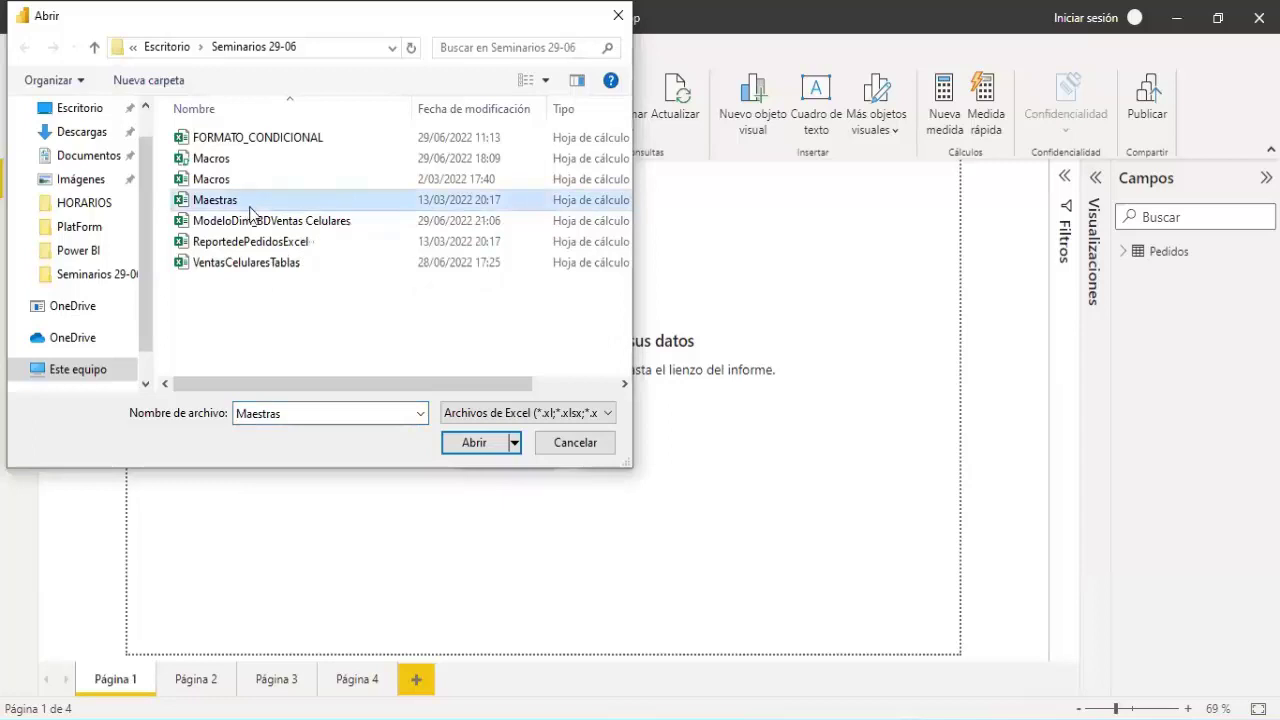
click(462, 445)
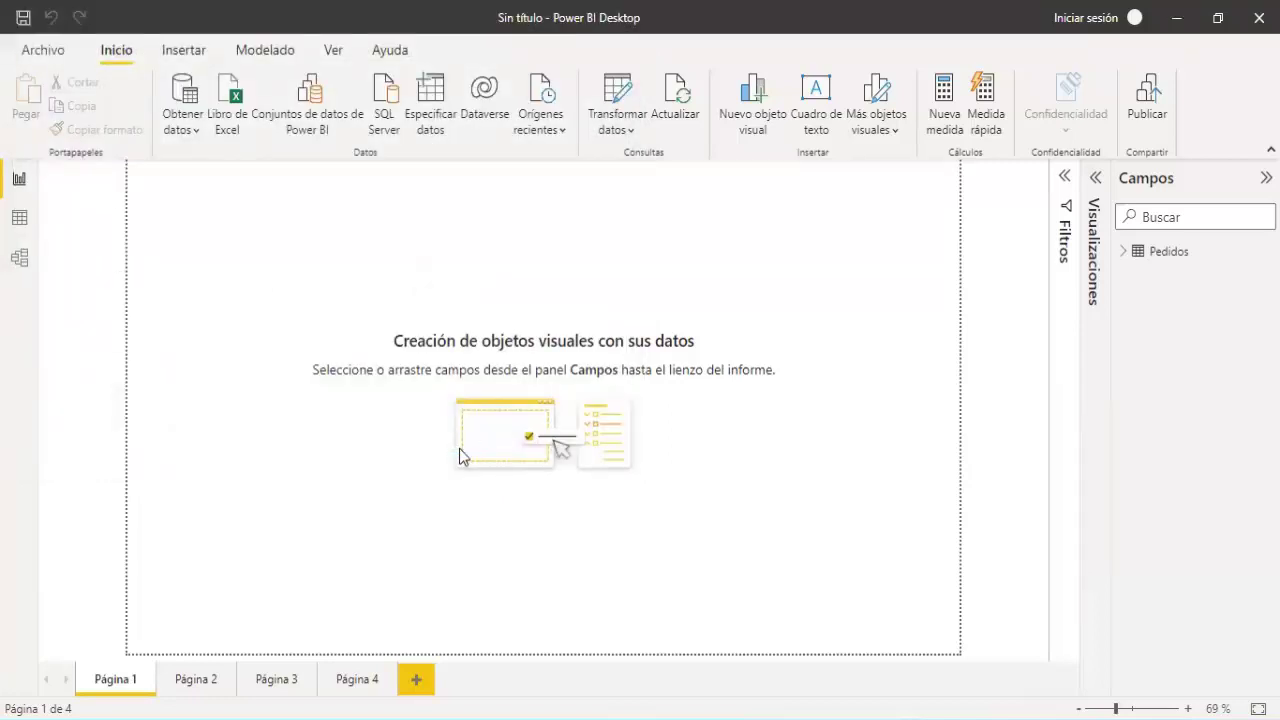
Load the Canal, Clase, Cliente, OrgVt and Sector tables, then switch to Model view
click(284, 179)
click(285, 203)
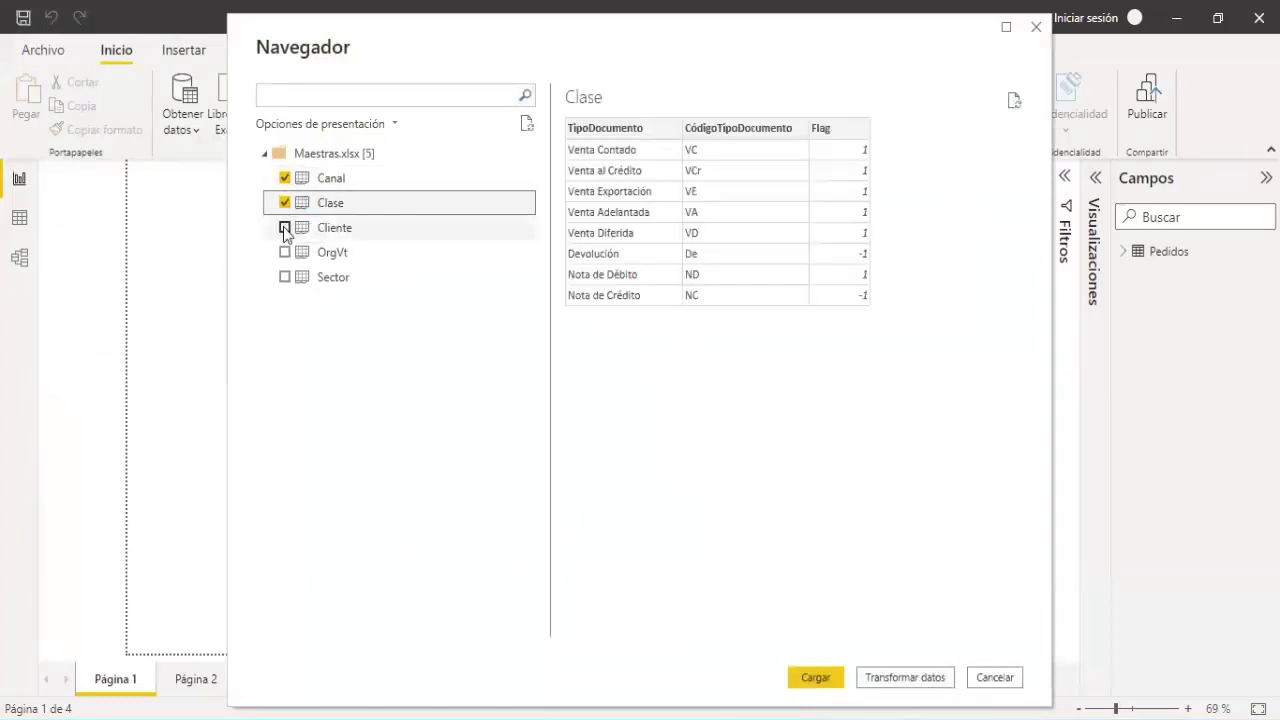
click(285, 228)
click(285, 253)
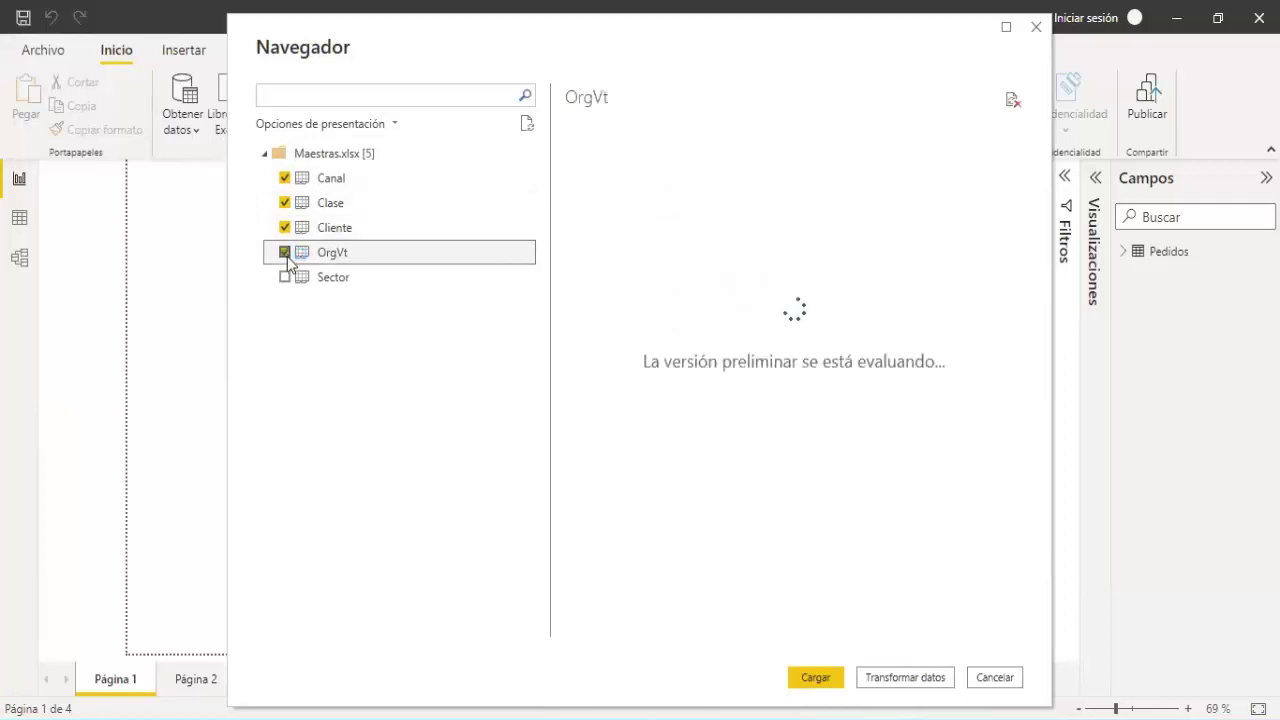
click(285, 278)
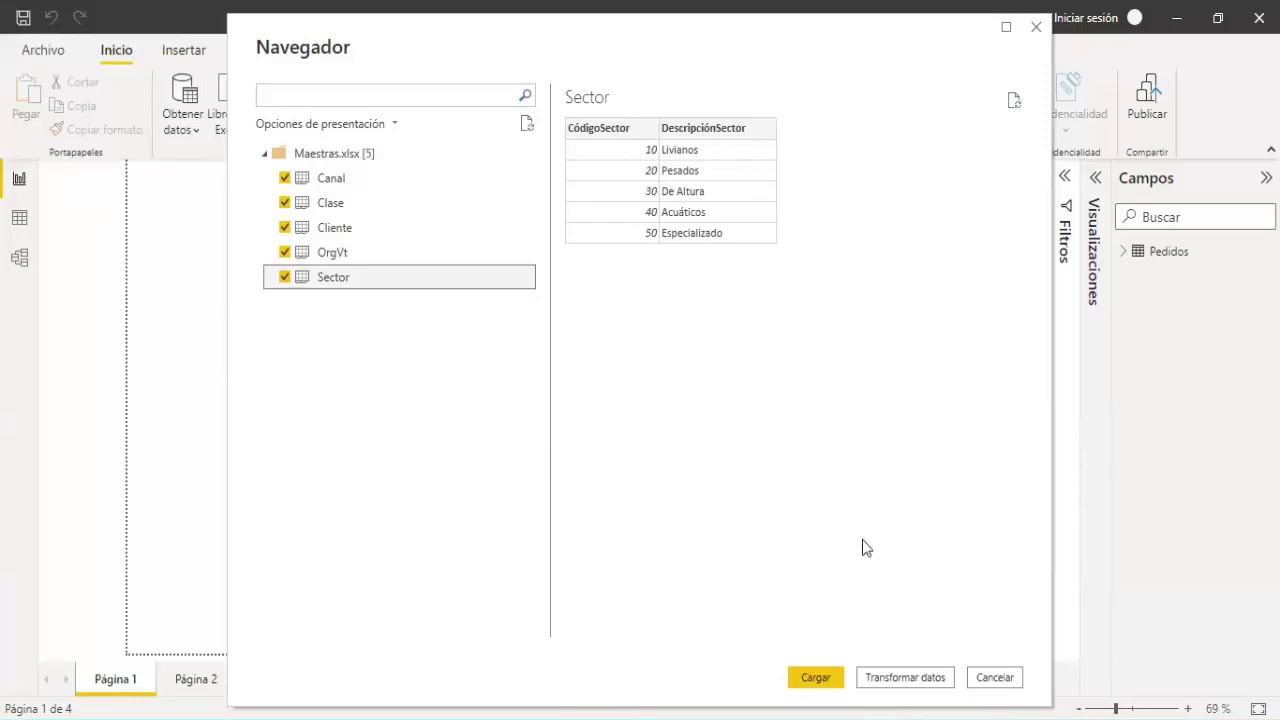
click(815, 678)
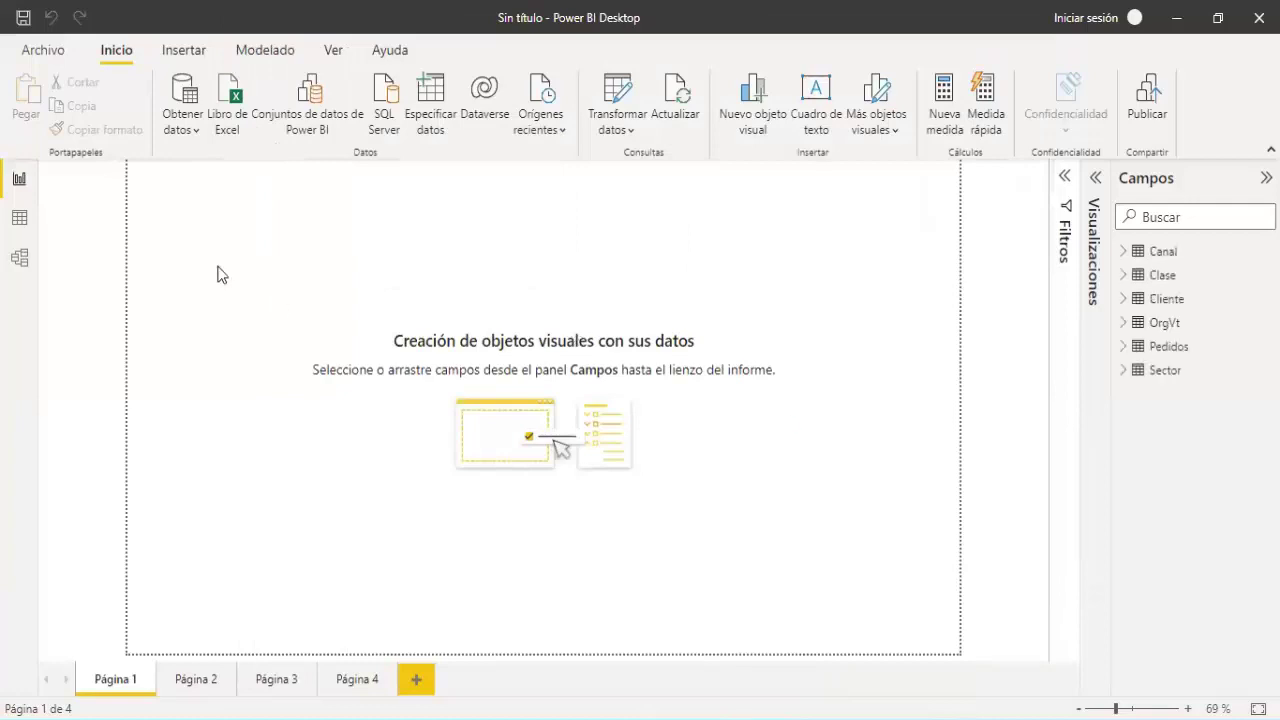
click(21, 264)
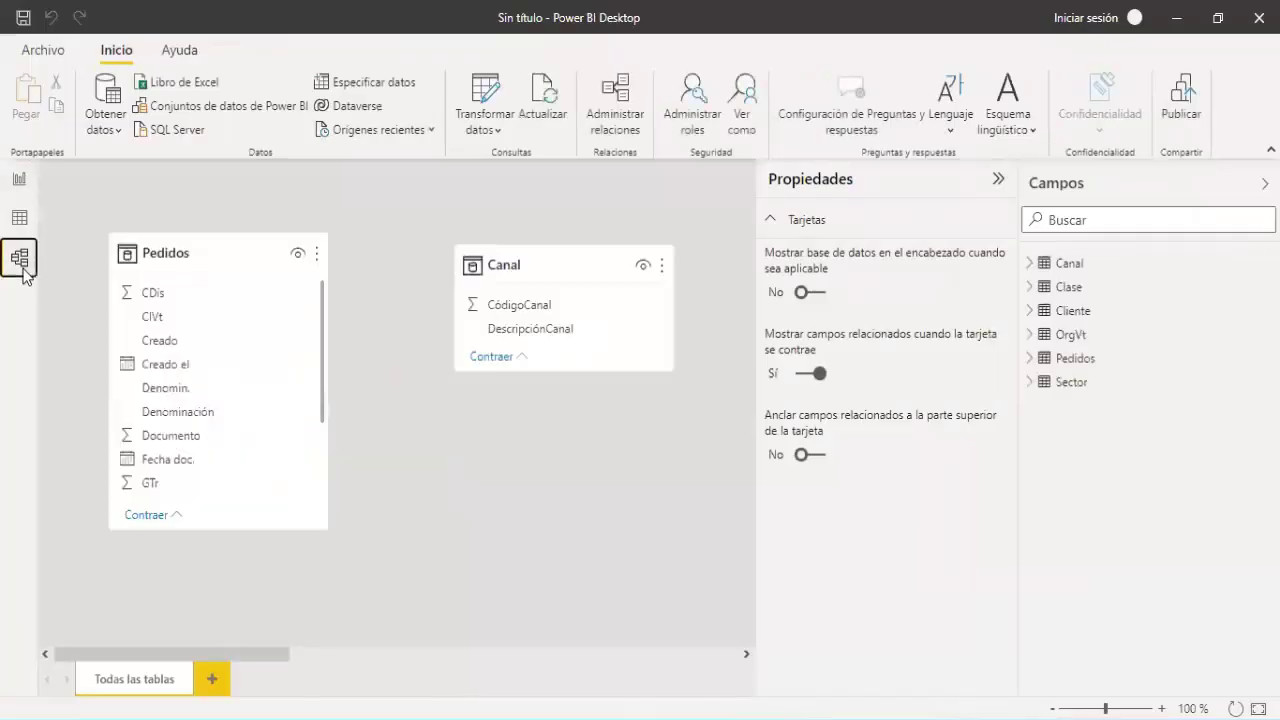
Hide the Propiedades and Campos panes and zoom the diagram out
click(997, 179)
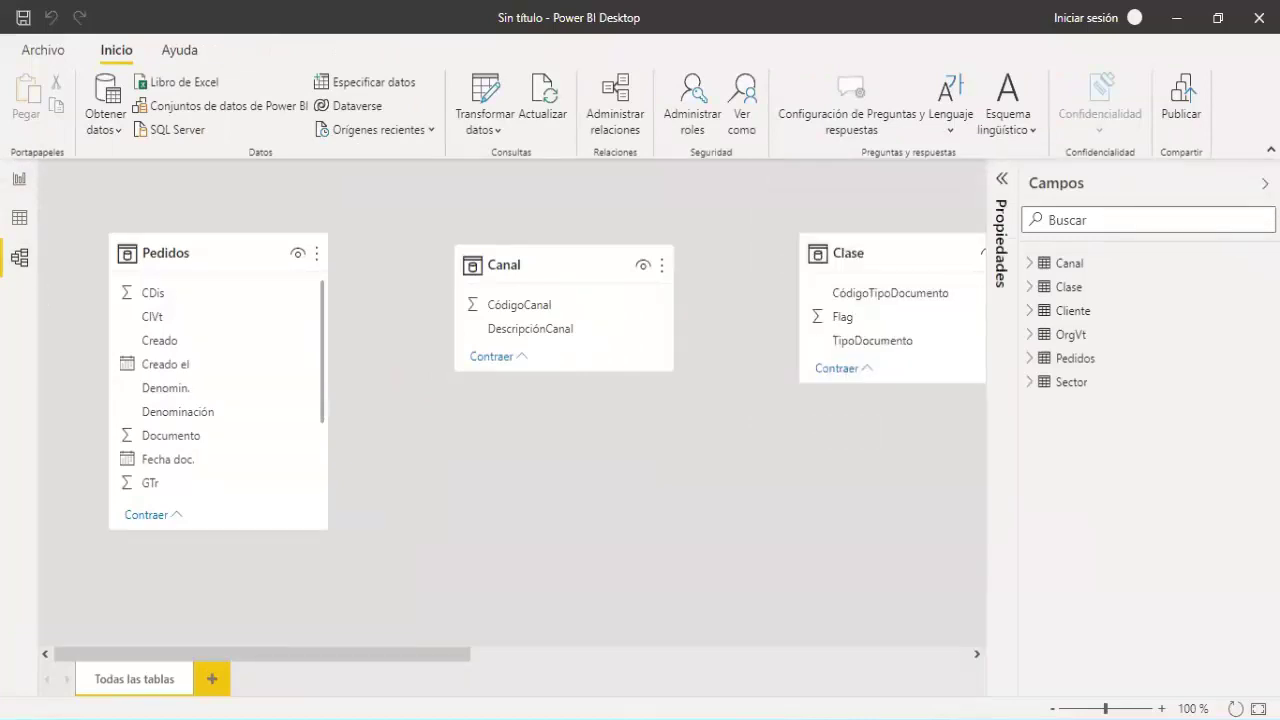
click(1265, 183)
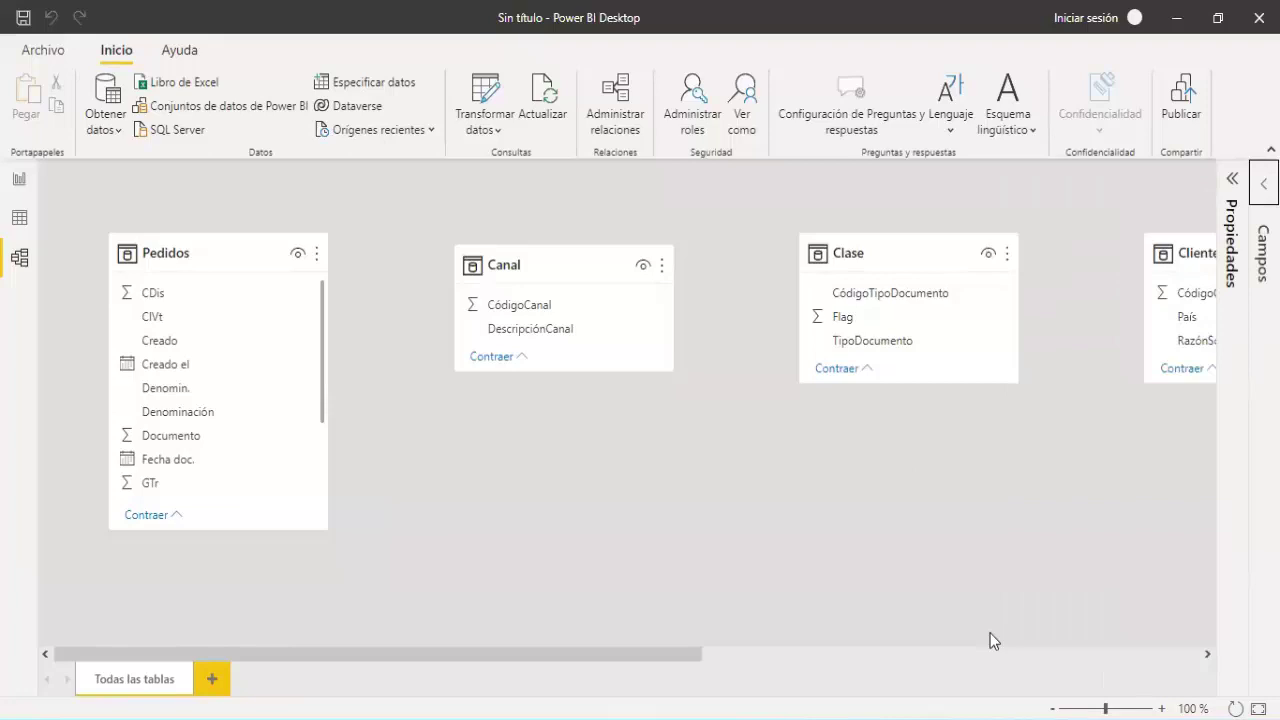
click(1051, 710)
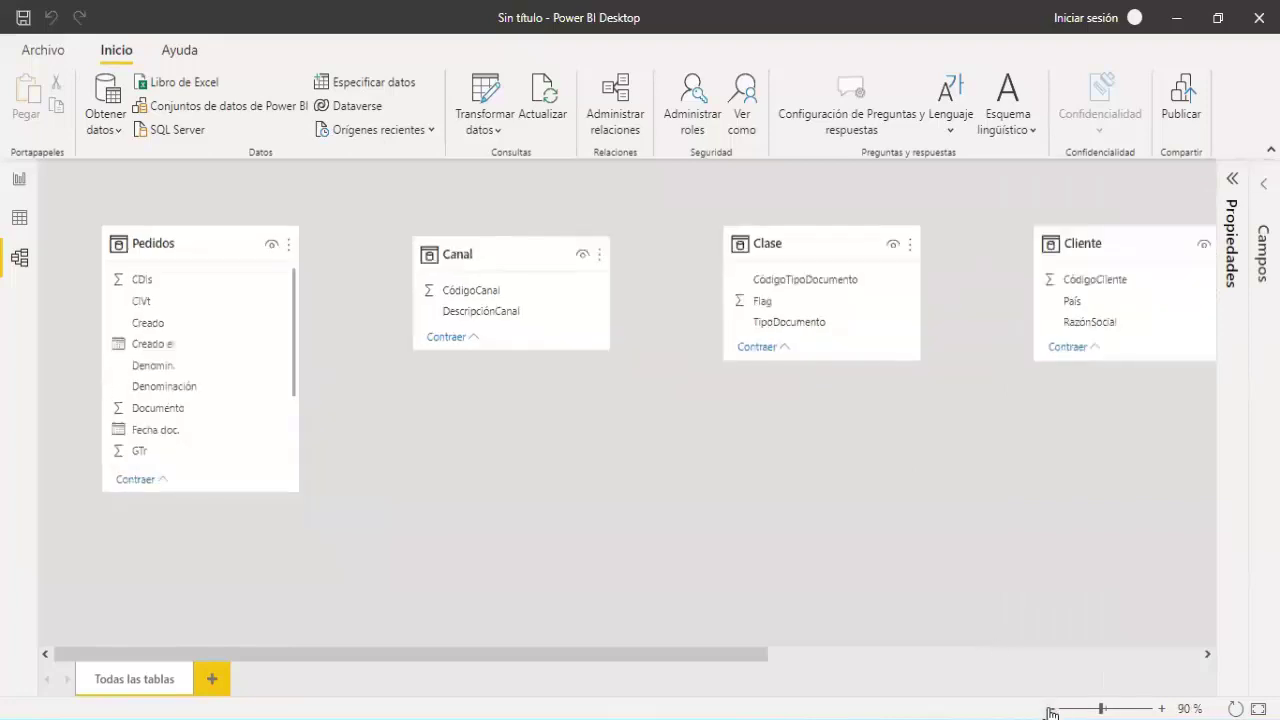
click(1051, 710)
click(1051, 710)
click(1051, 710)
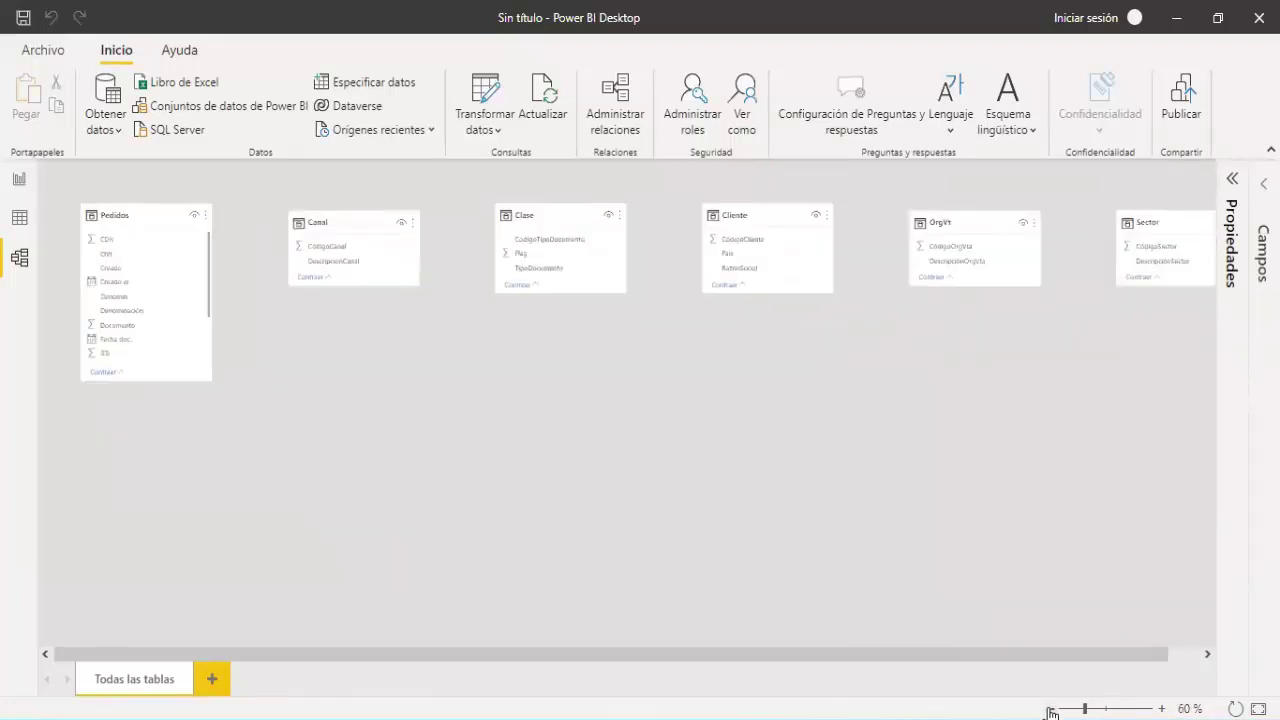
Arrange Canal, Clase, Cliente, OrgVt and Sector cards around the Pedidos card
mouse_move(130, 215)
mouse_down()
mouse_move(389, 259)
mouse_move(435, 251)
mouse_up()
drag(331, 217, 208, 222)
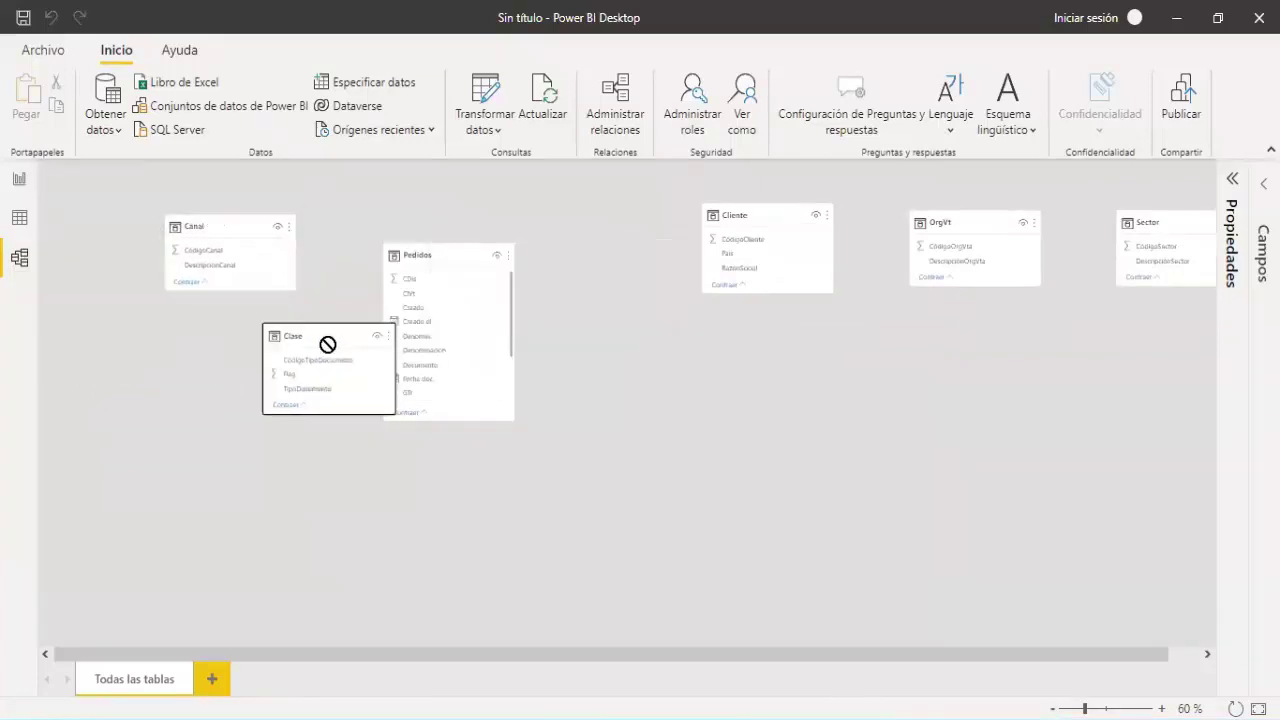
drag(569, 223, 260, 366)
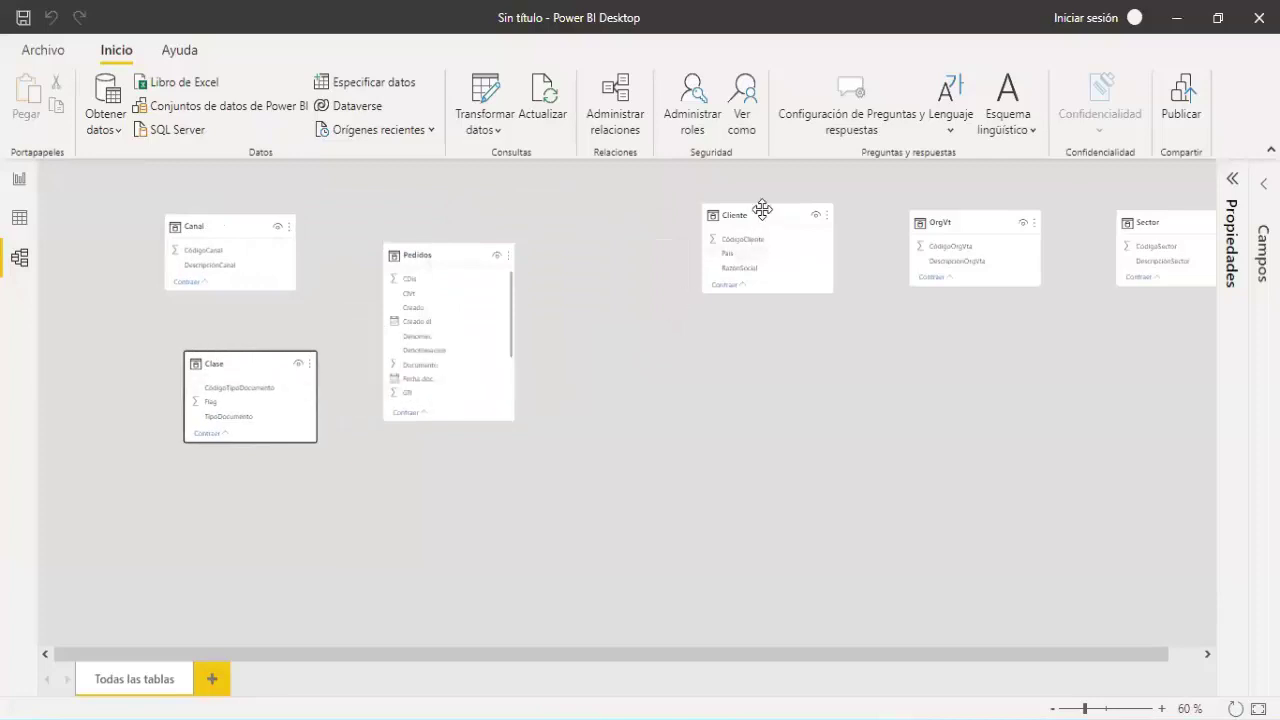
drag(763, 209, 366, 478)
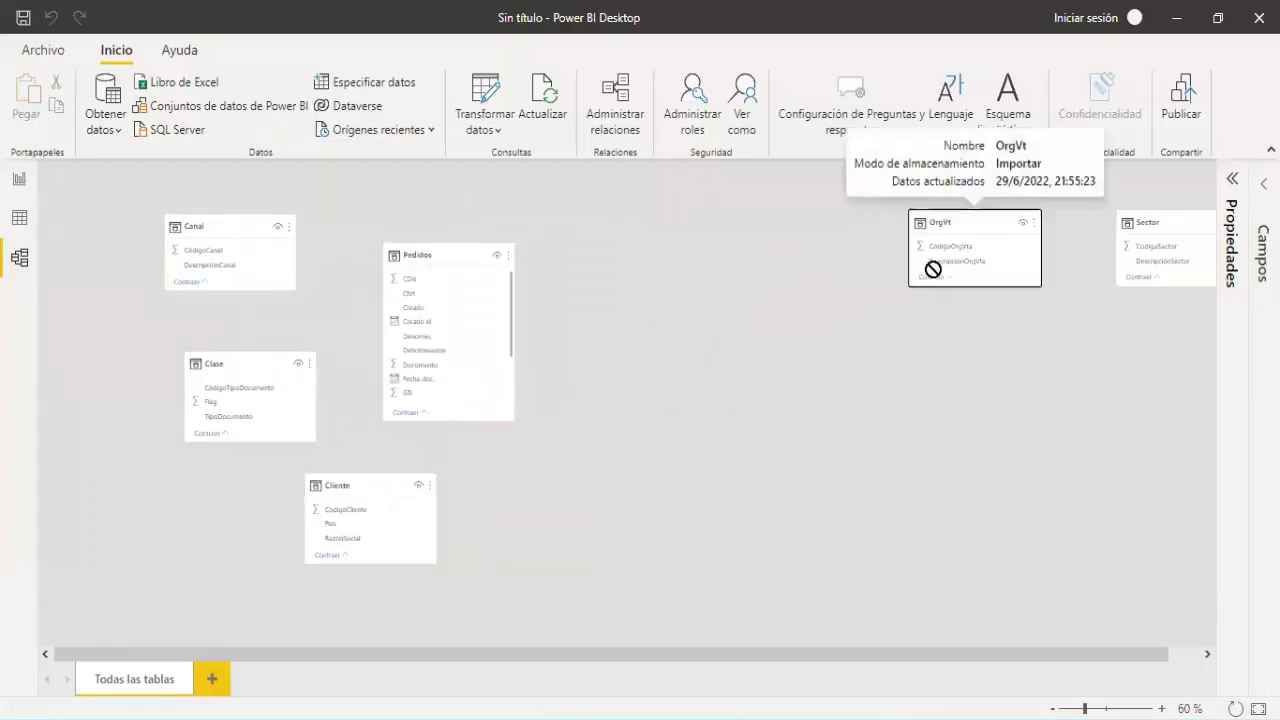
drag(947, 216, 656, 459)
drag(1153, 219, 636, 240)
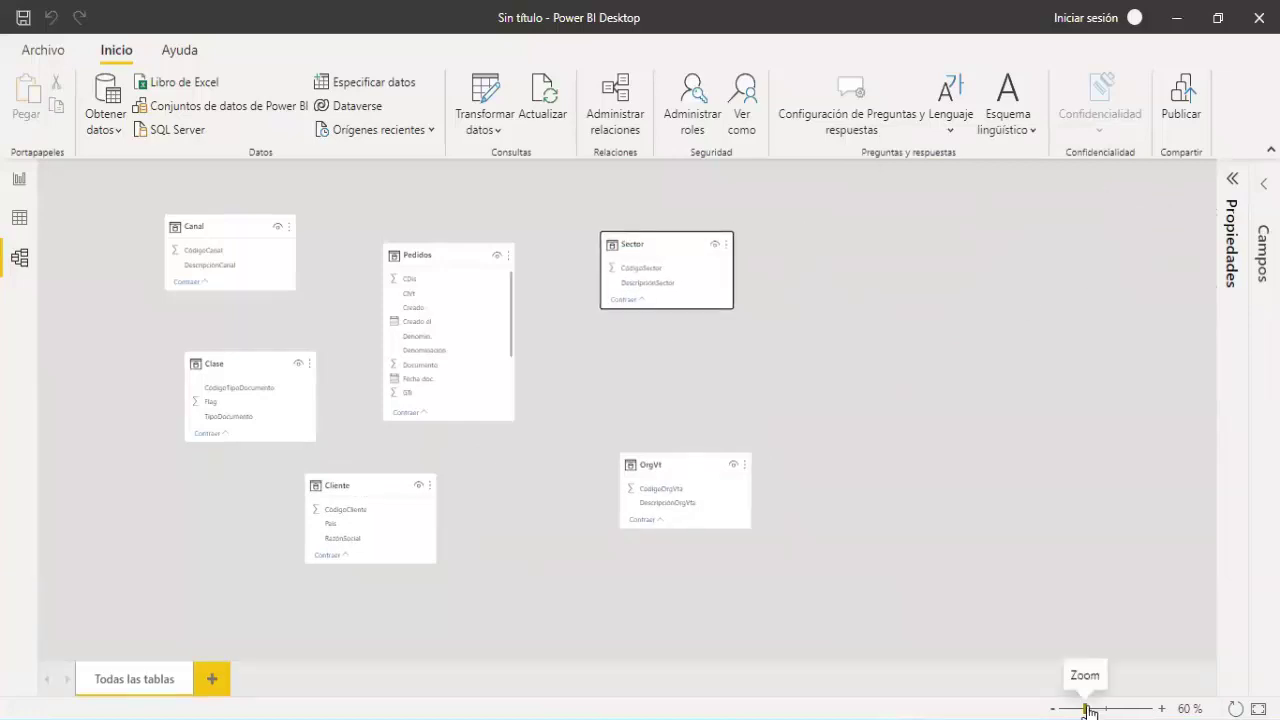
Zoom back in and lengthen the Pedidos card to show more fields
mouse_move(1088, 709)
mouse_down()
mouse_move(1061, 709)
mouse_move(1098, 709)
mouse_up()
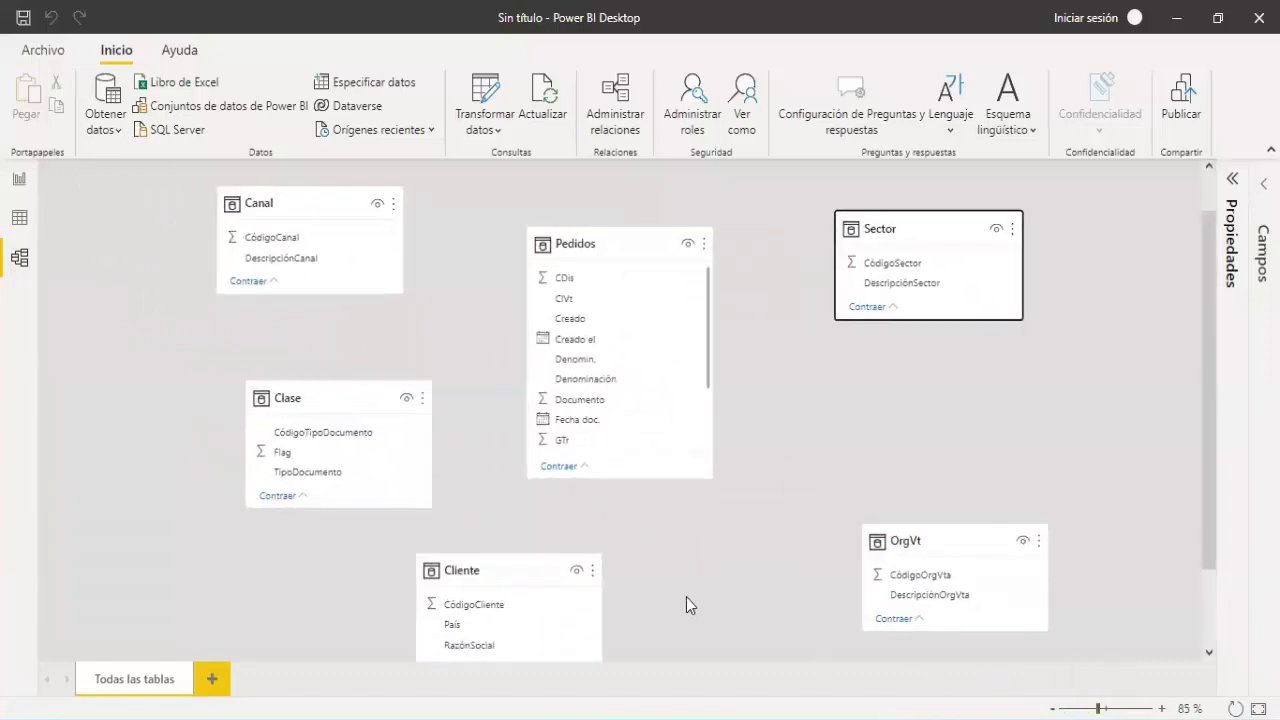
scroll(671, 545, down, 1)
scroll(613, 187, up, 1)
drag(613, 240, 642, 212)
drag(676, 451, 673, 518)
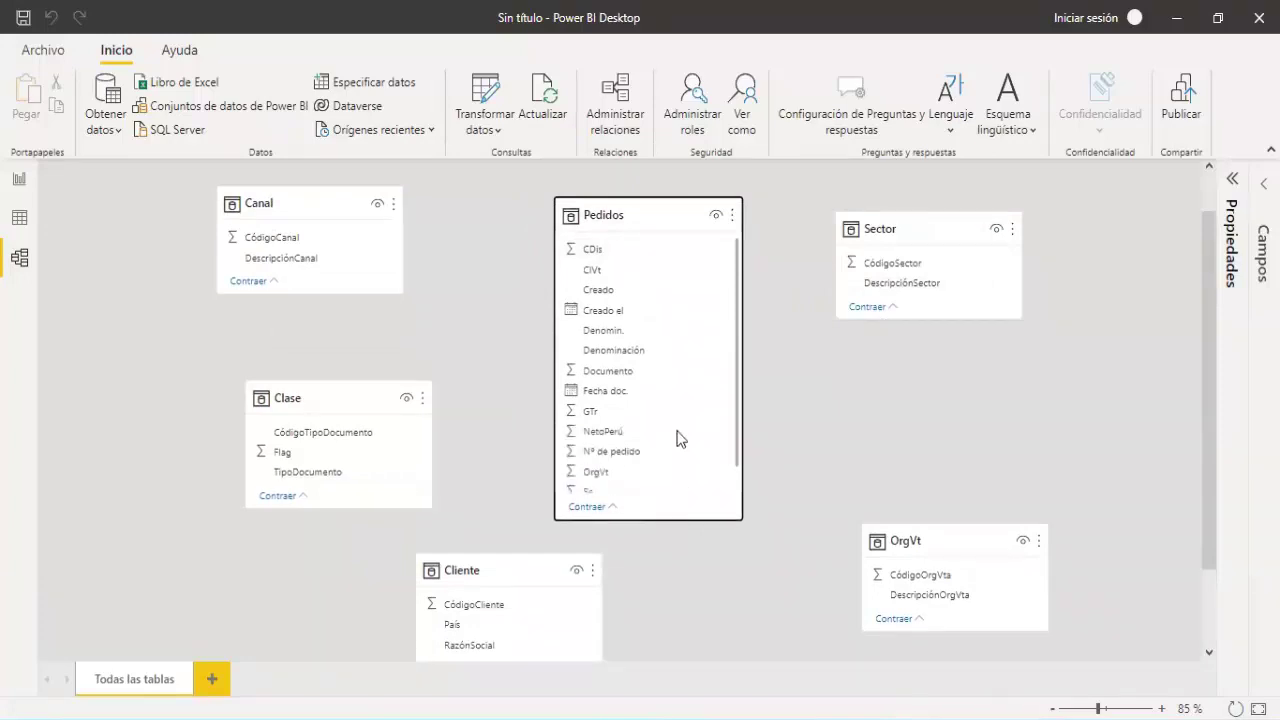
drag(600, 205, 597, 195)
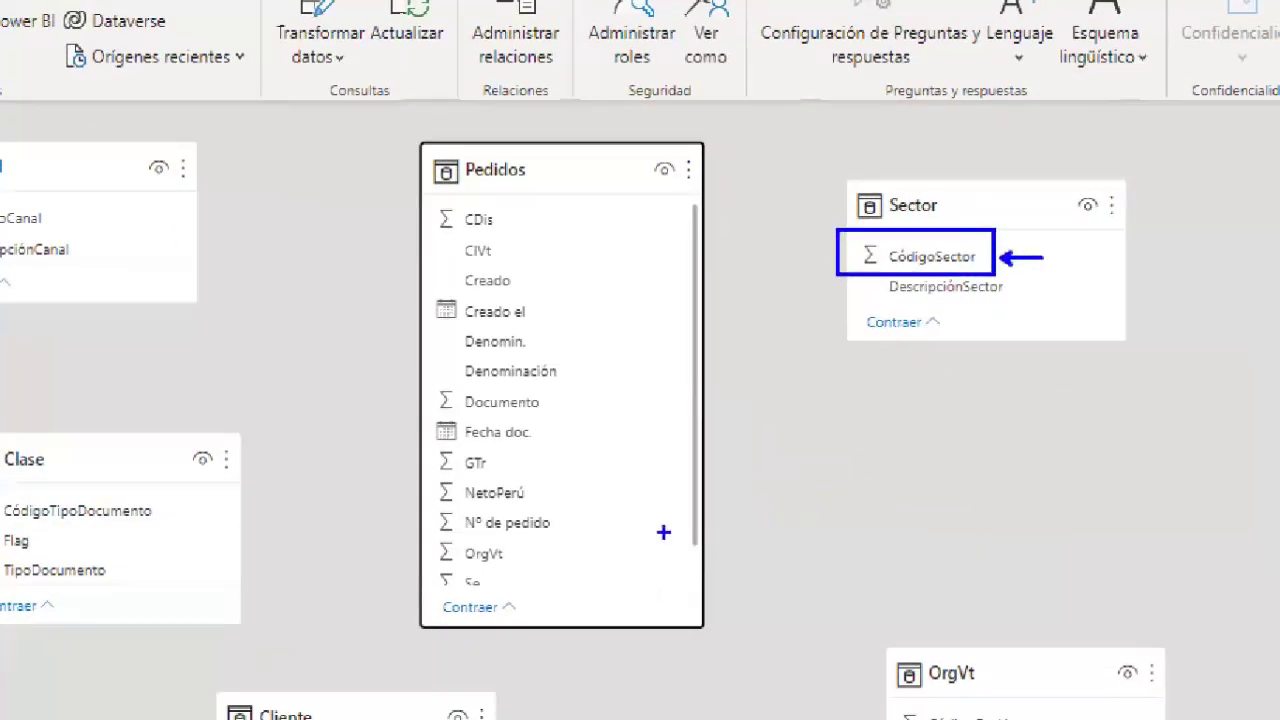
Link Pedidos Se to Sector CódigoSector and OrgVt to OrgVt CódigoOrgVta
drag(428, 562, 498, 600)
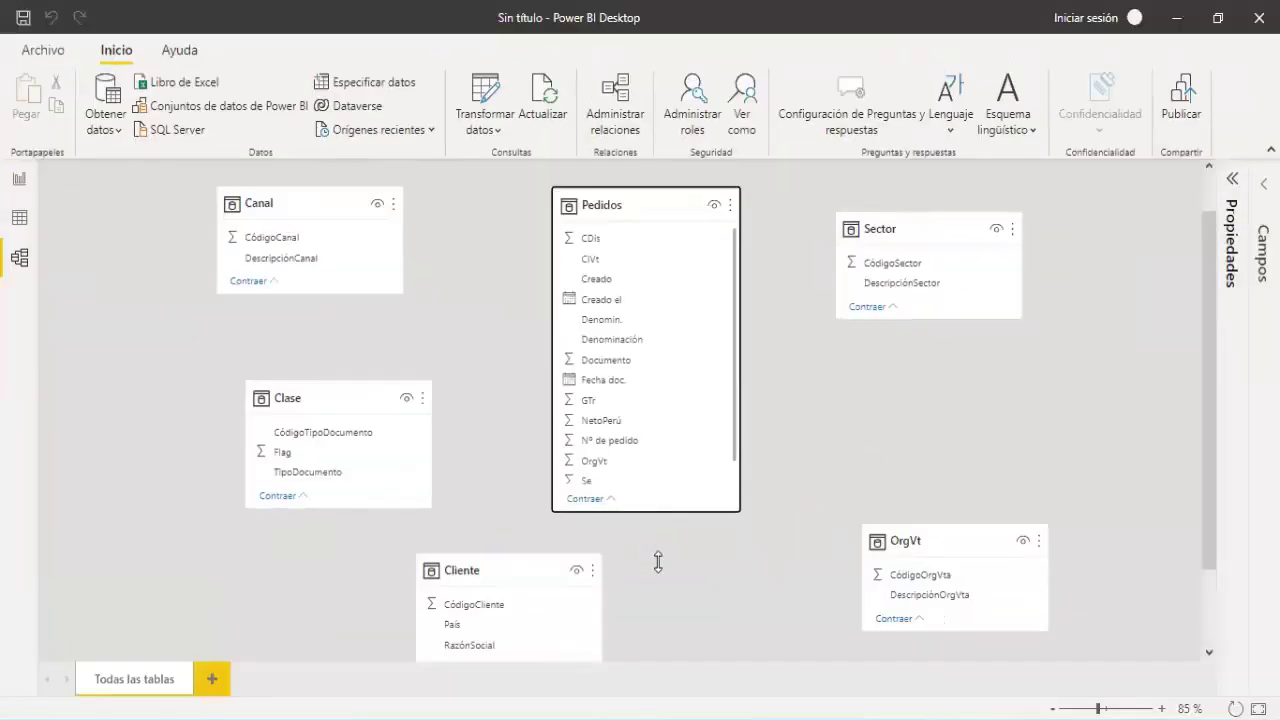
drag(654, 512, 657, 560)
click(602, 484)
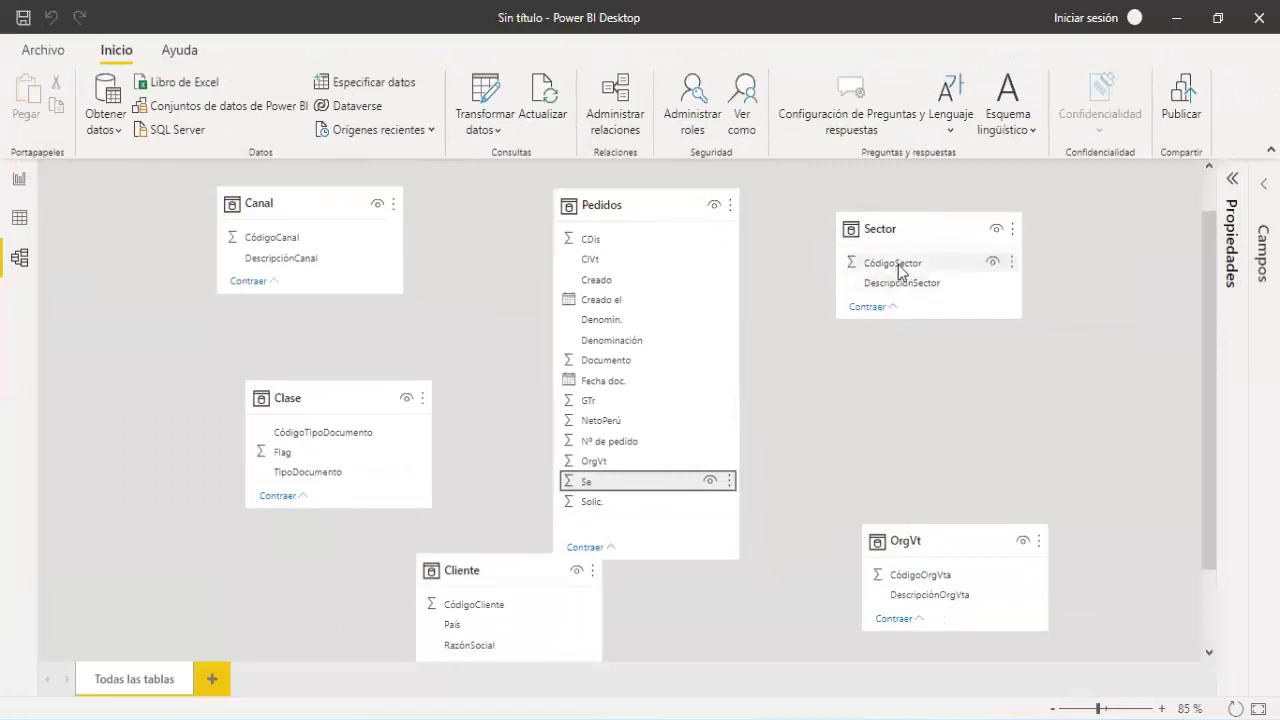
mouse_move(657, 484)
mouse_down()
mouse_move(877, 275)
mouse_move(934, 264)
mouse_up()
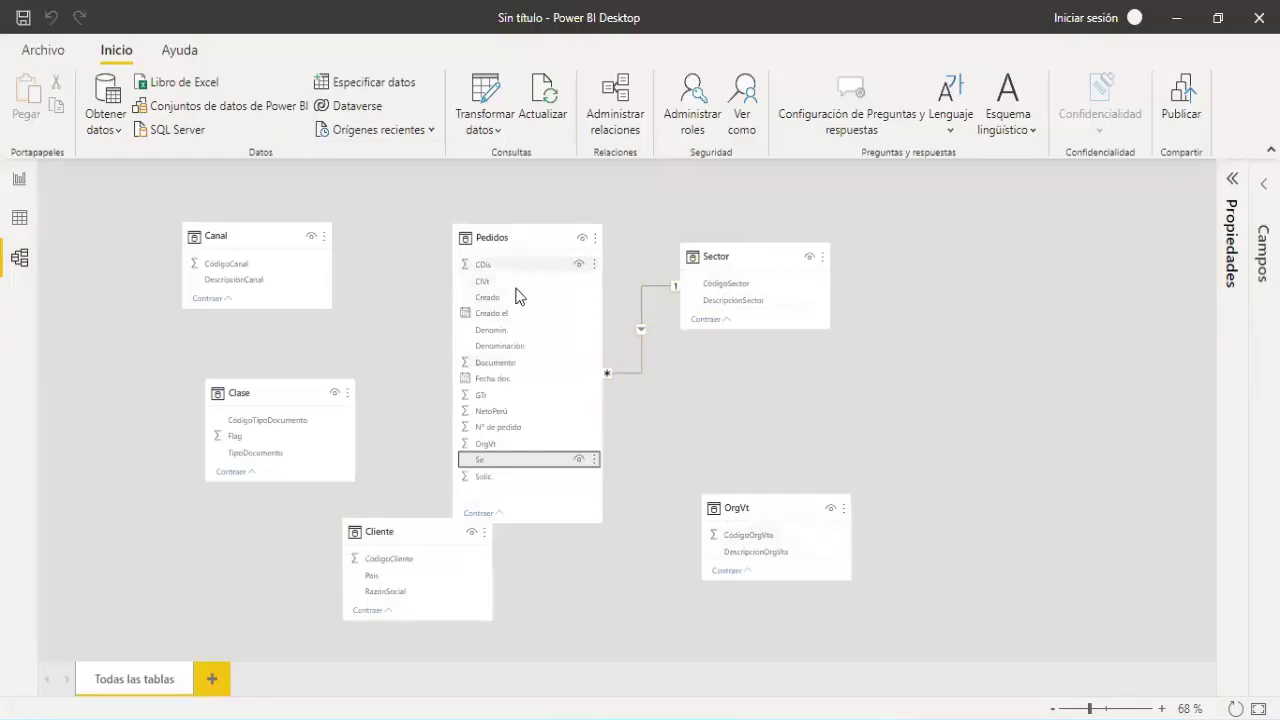
mouse_move(502, 442)
mouse_down()
mouse_move(768, 543)
mouse_move(530, 448)
mouse_up()
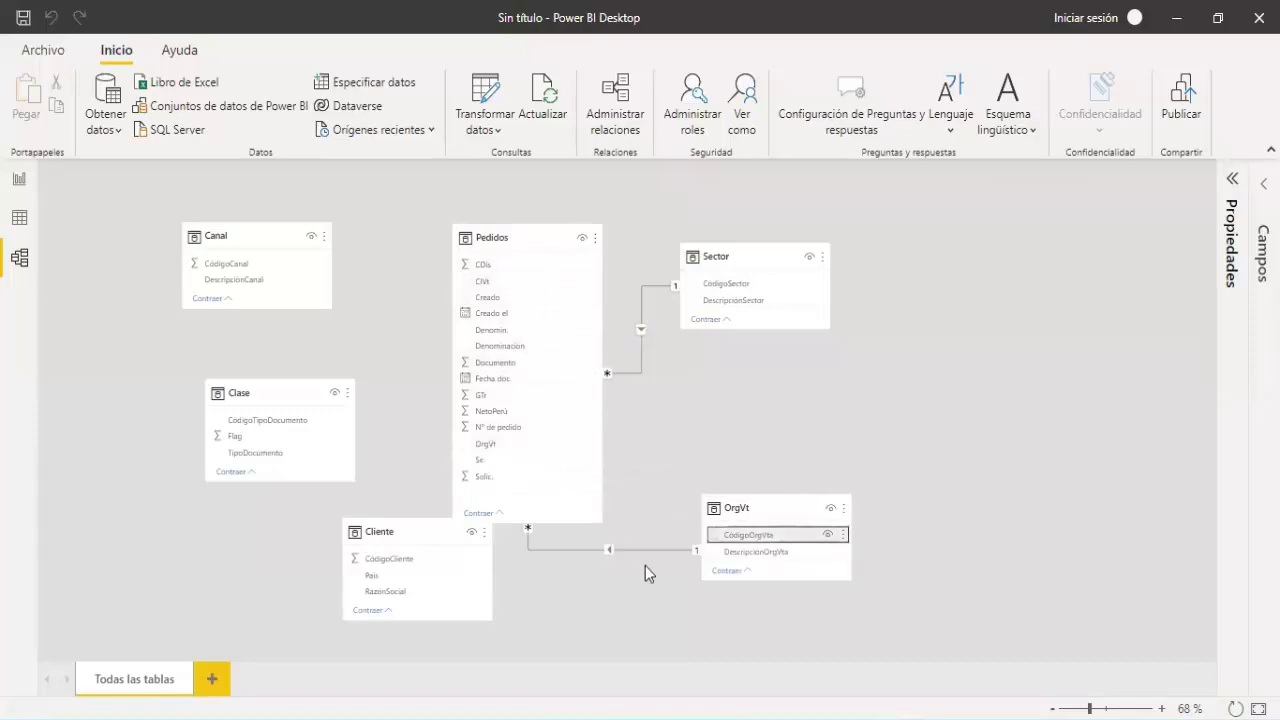
Relate Cliente, Canal and Clase to Pedidos via CódigoCliente, CódigoCanal and ClVt
drag(385, 531, 207, 542)
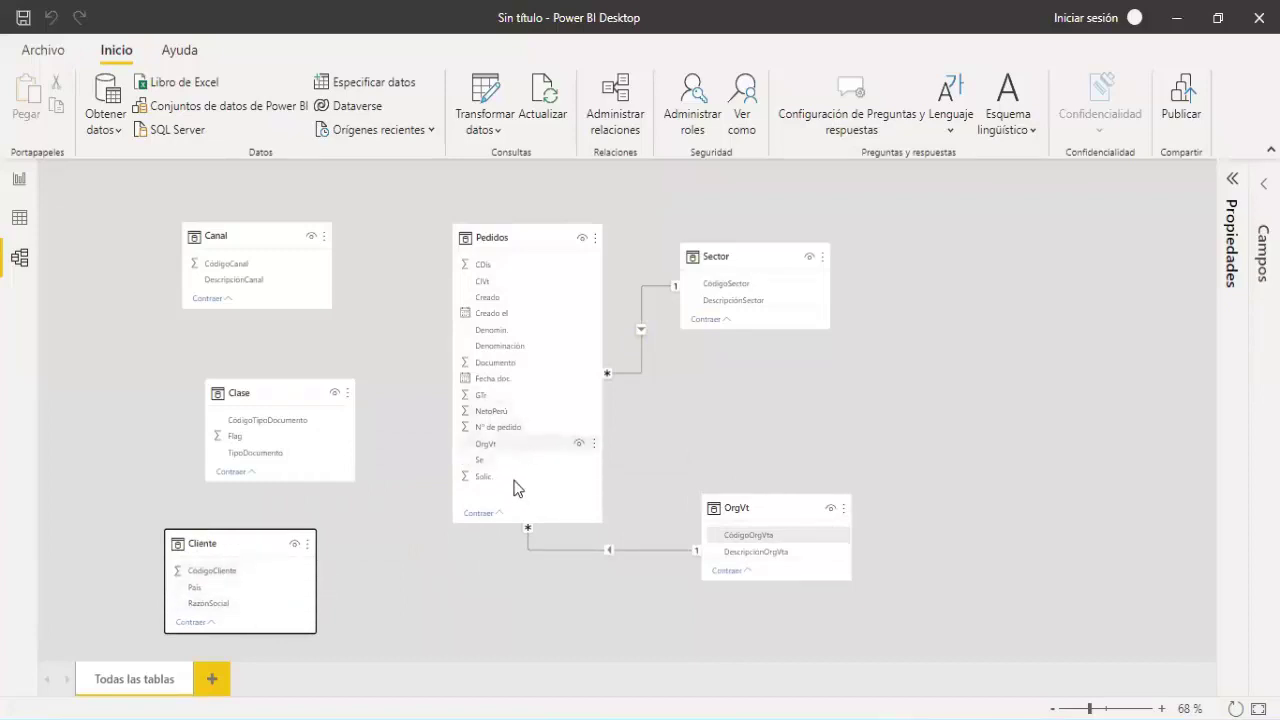
drag(227, 573, 531, 480)
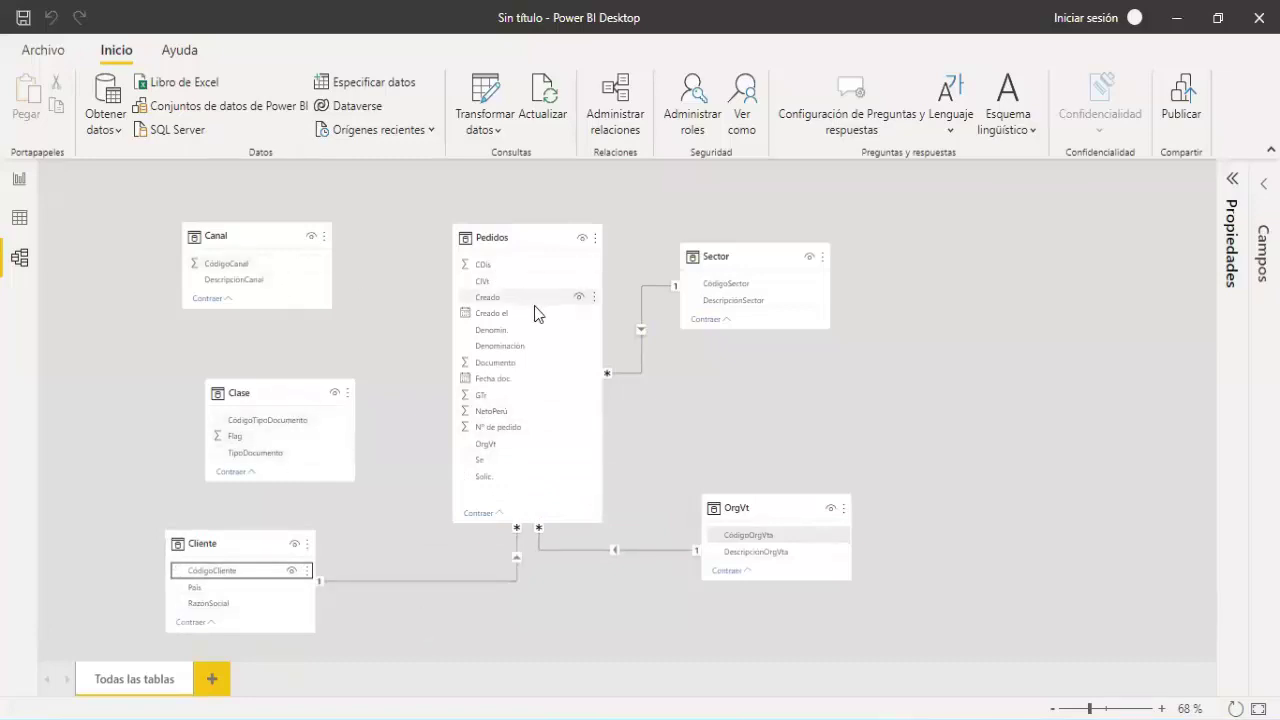
drag(512, 238, 526, 230)
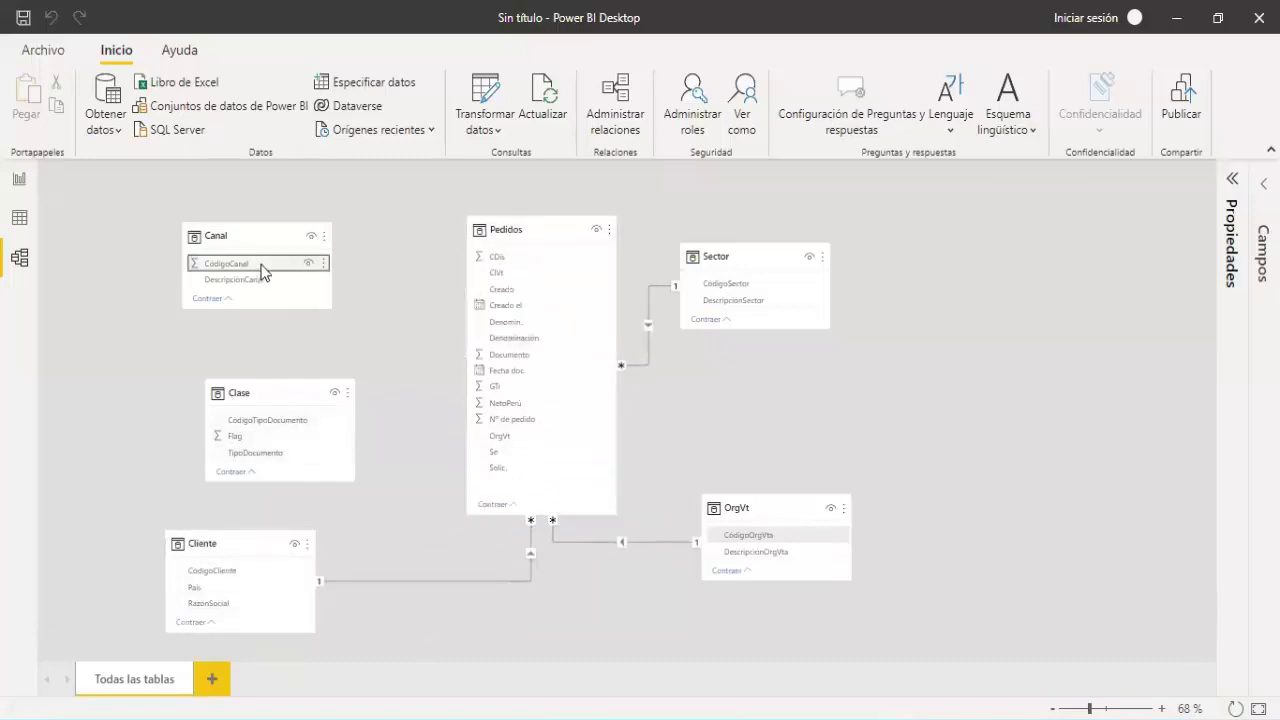
drag(262, 265, 497, 258)
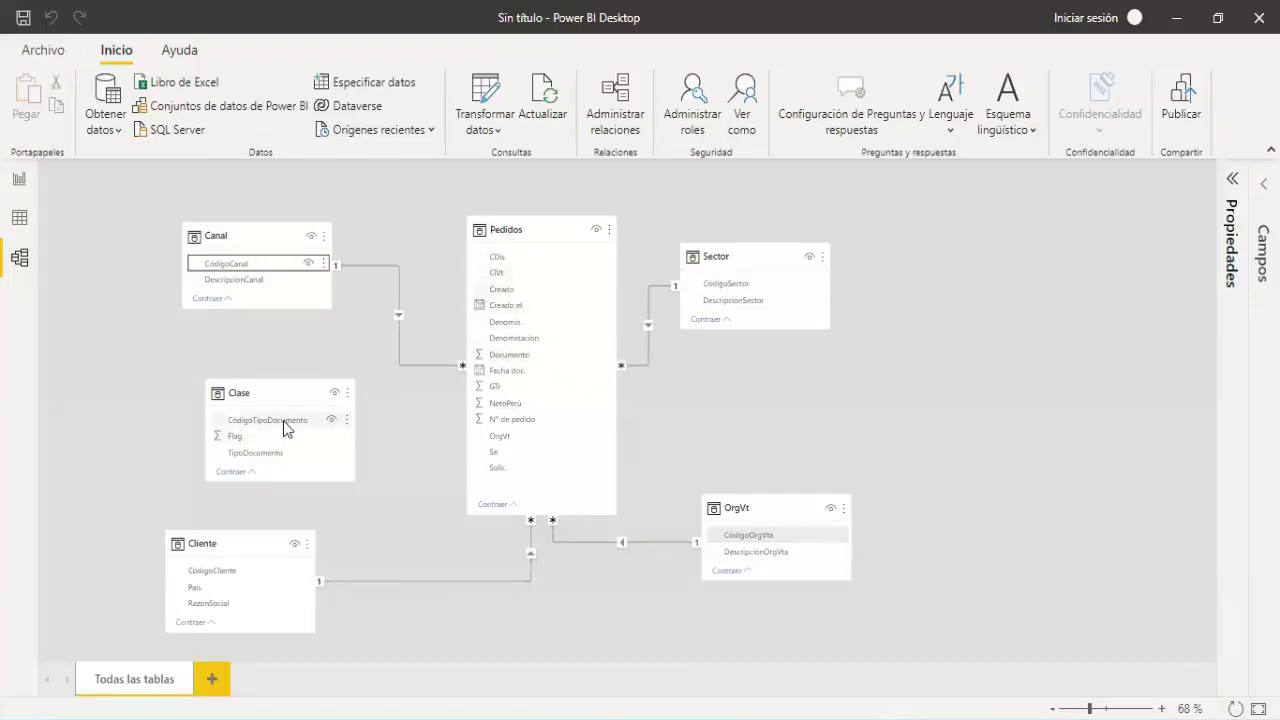
drag(287, 423, 577, 277)
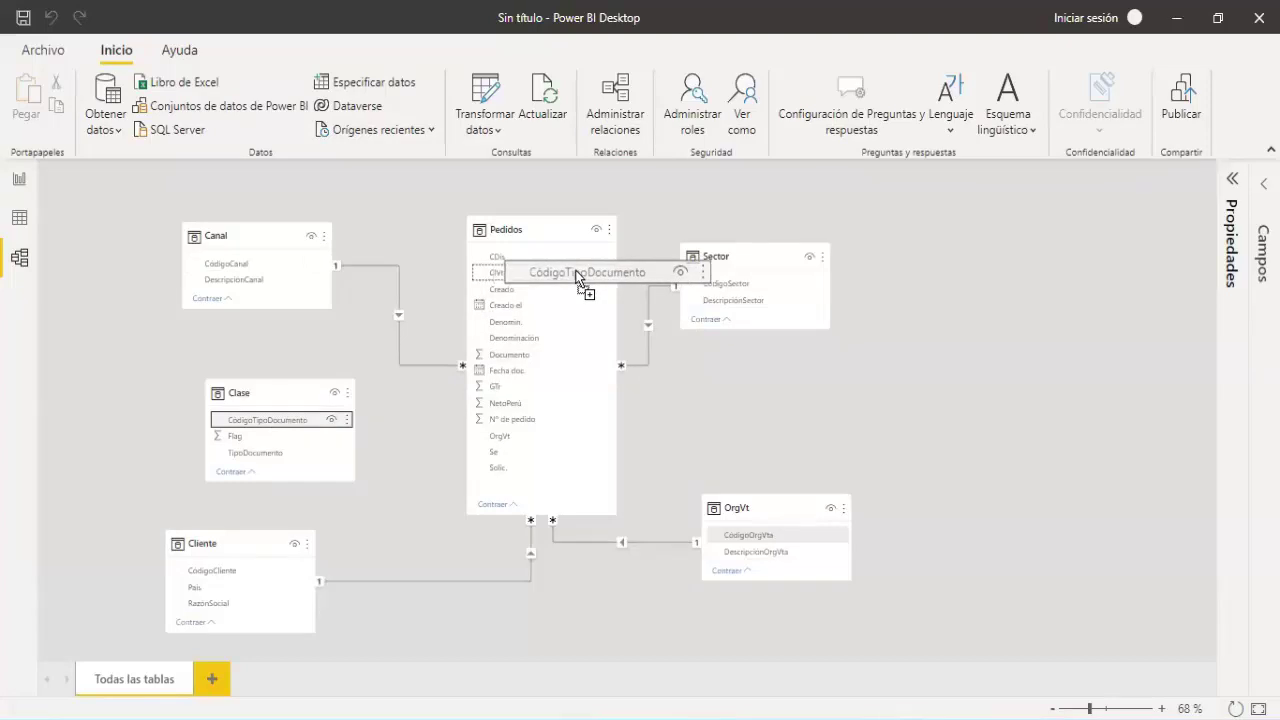
drag(577, 277, 578, 278)
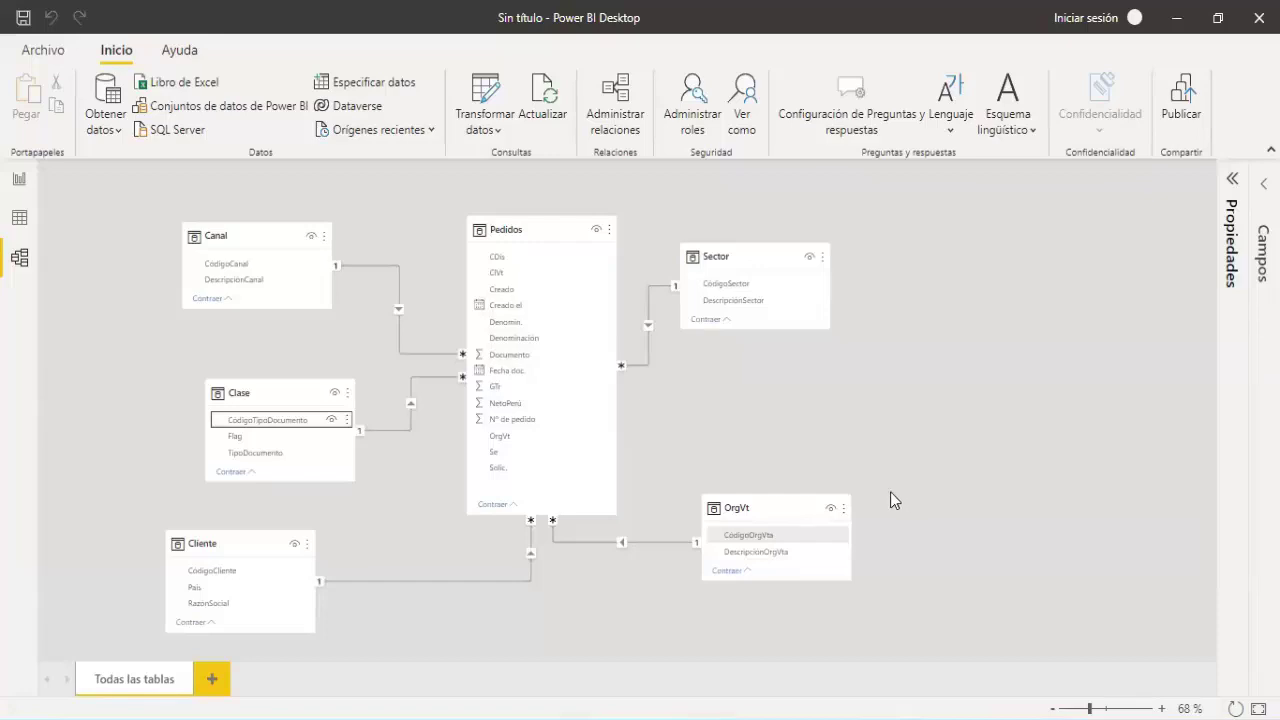
mouse_move(770, 502)
mouse_down()
mouse_move(753, 535)
mouse_move(772, 524)
mouse_up()
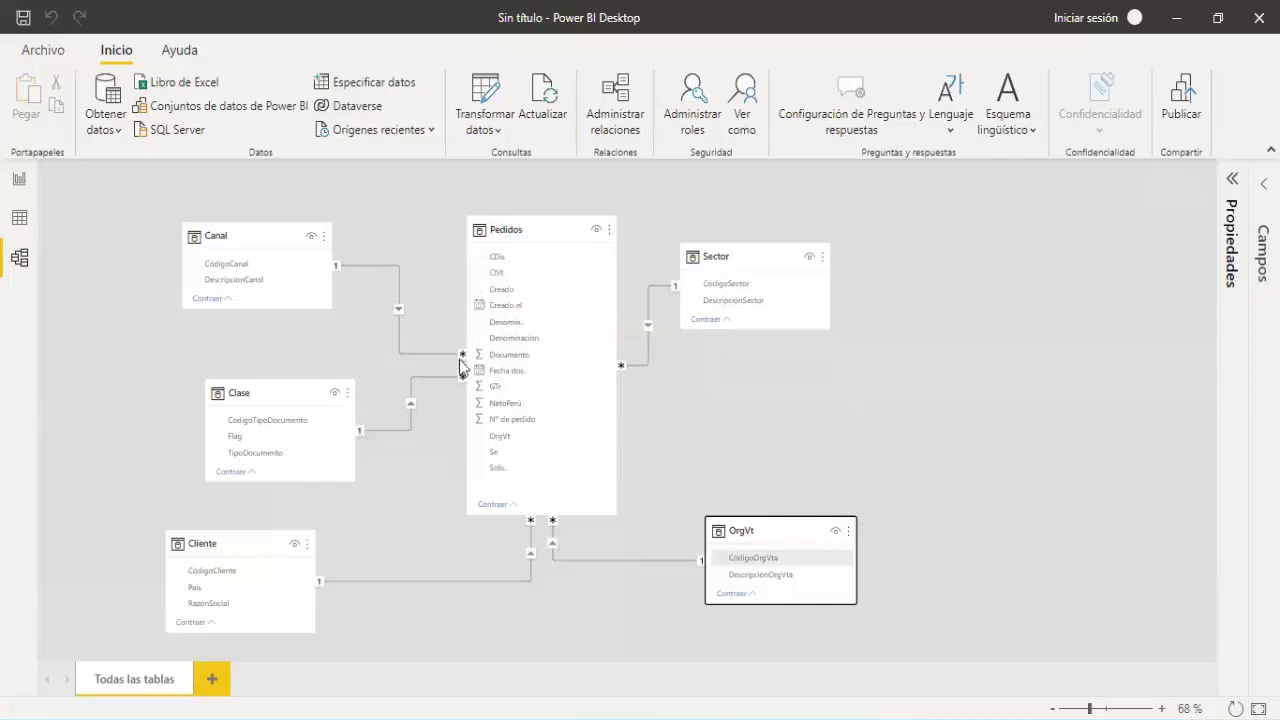
Add a clustered column chart and a pie chart at the top of Página 1
click(19, 179)
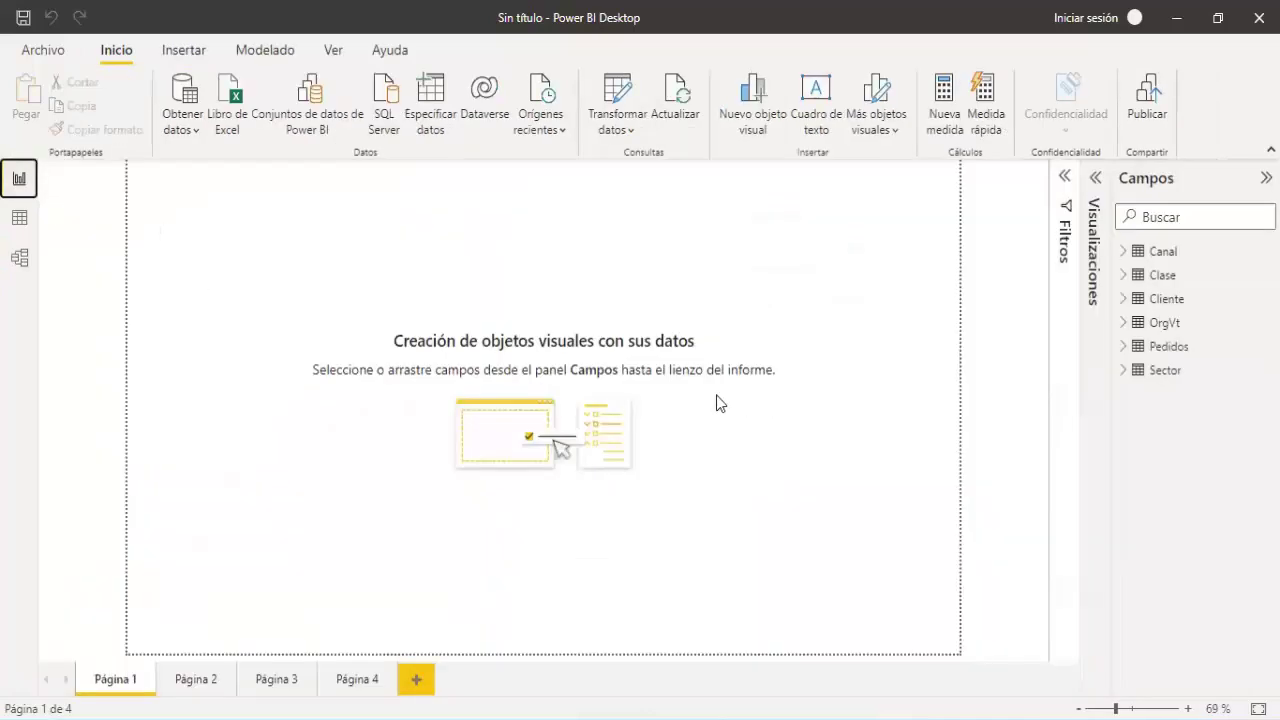
click(1095, 212)
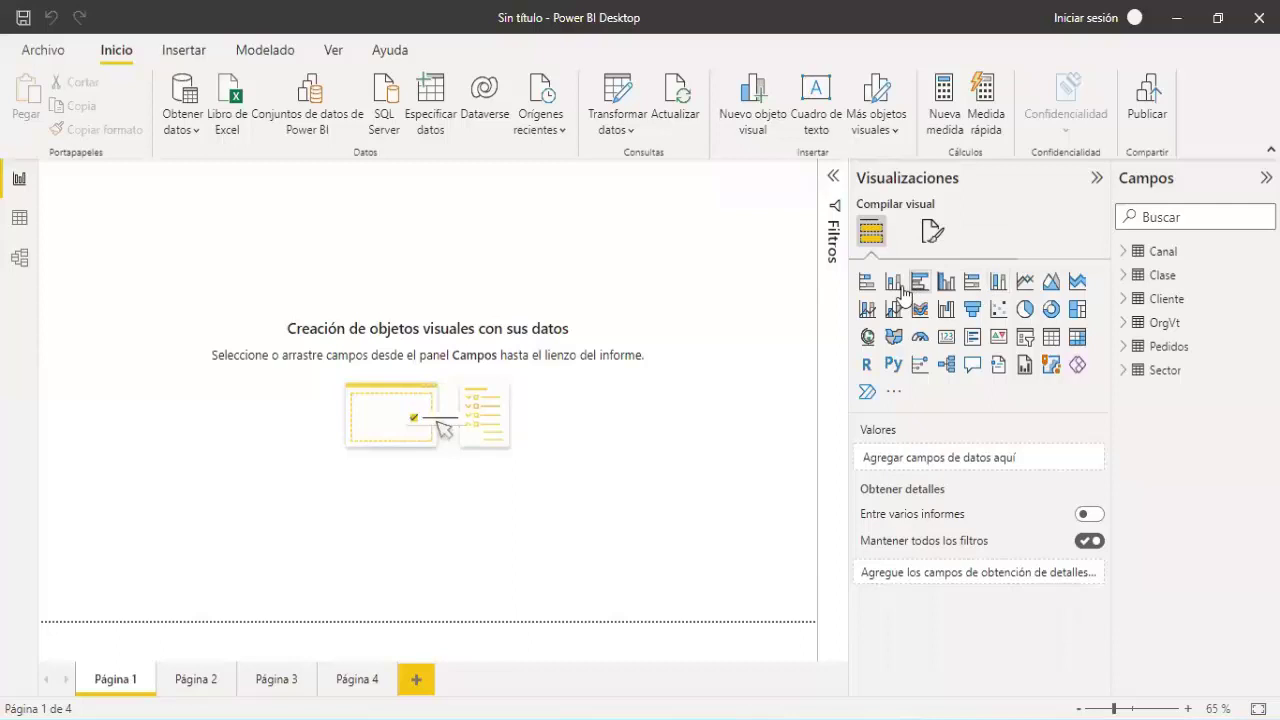
click(945, 283)
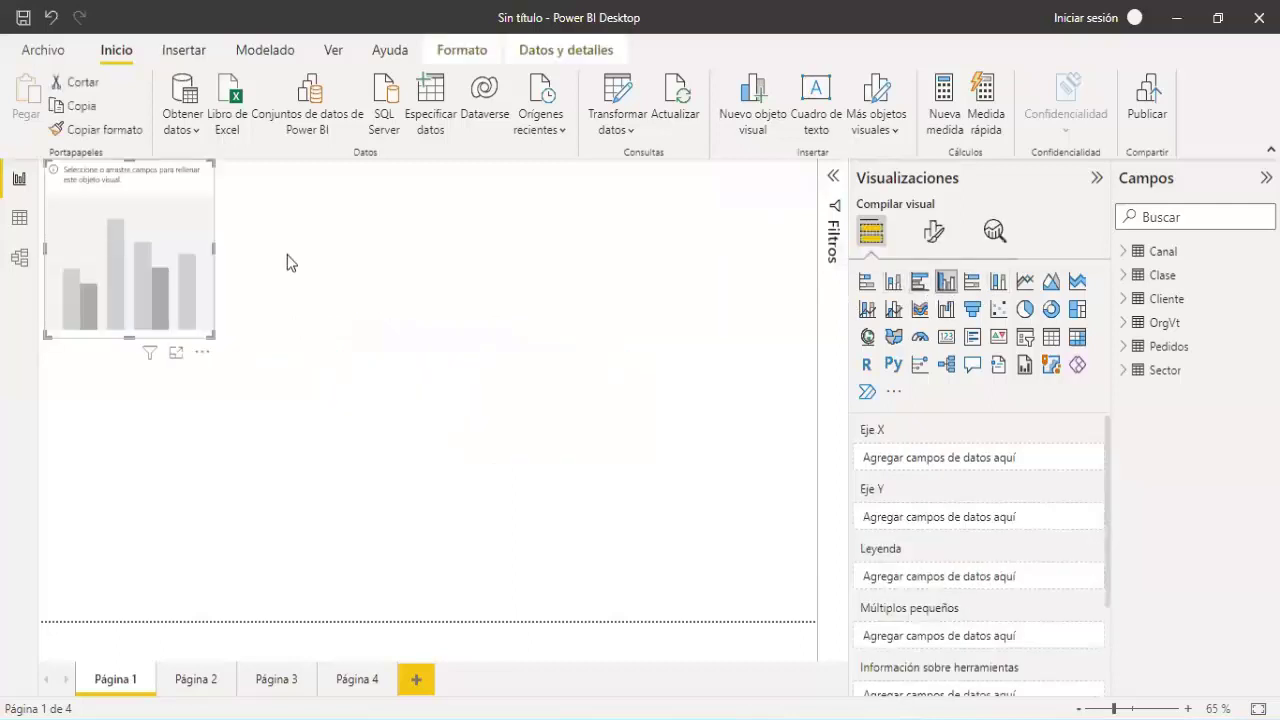
mouse_move(215, 251)
mouse_down()
mouse_move(315, 254)
mouse_move(255, 278)
mouse_up()
click(546, 374)
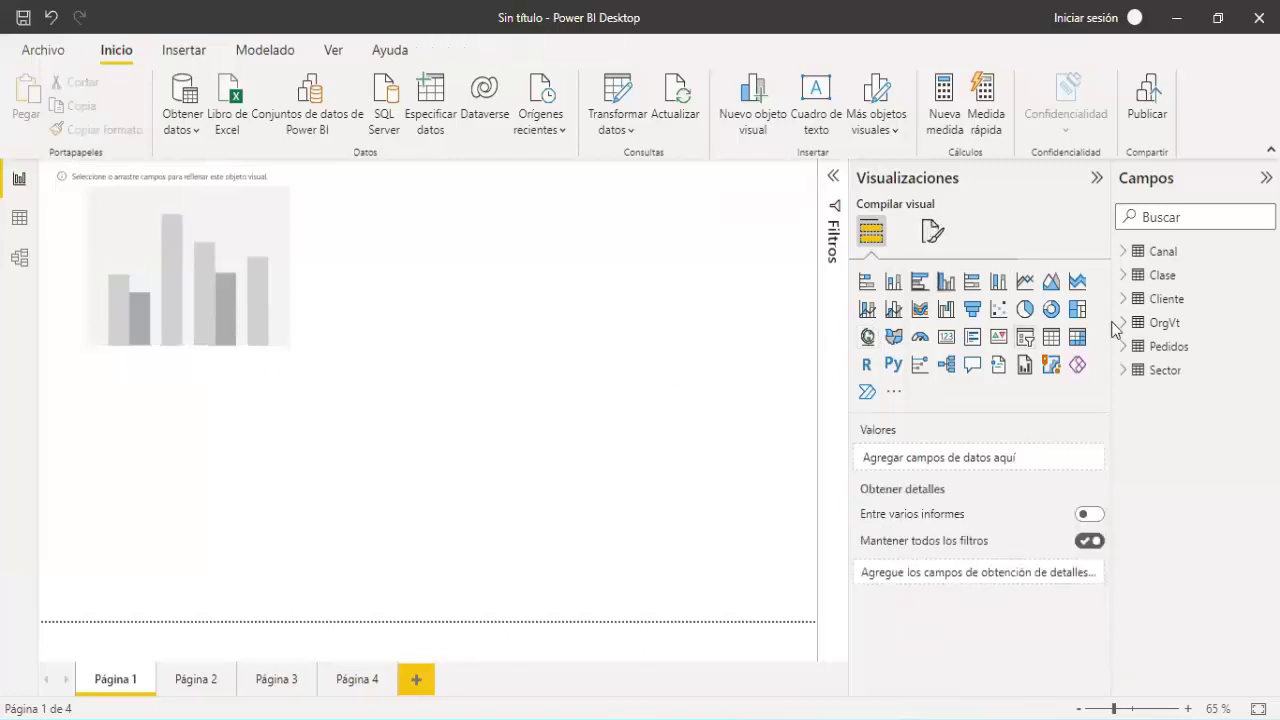
click(1024, 309)
drag(229, 429, 504, 256)
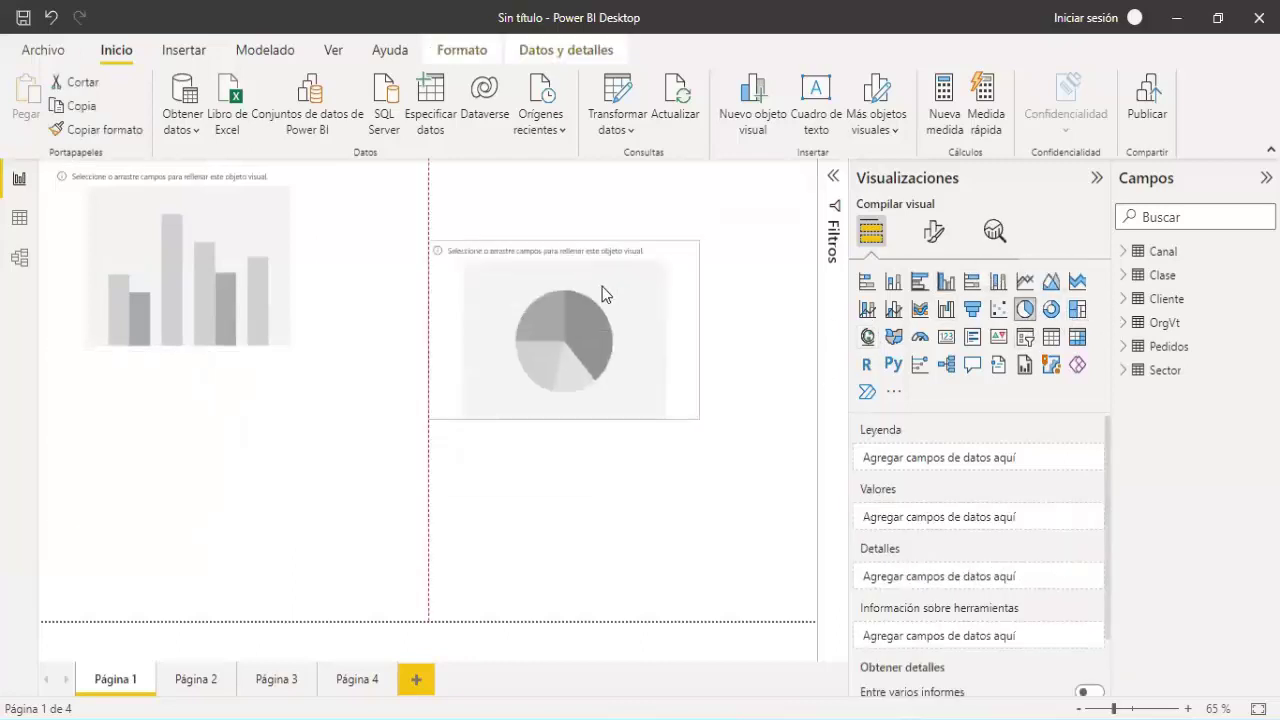
click(757, 457)
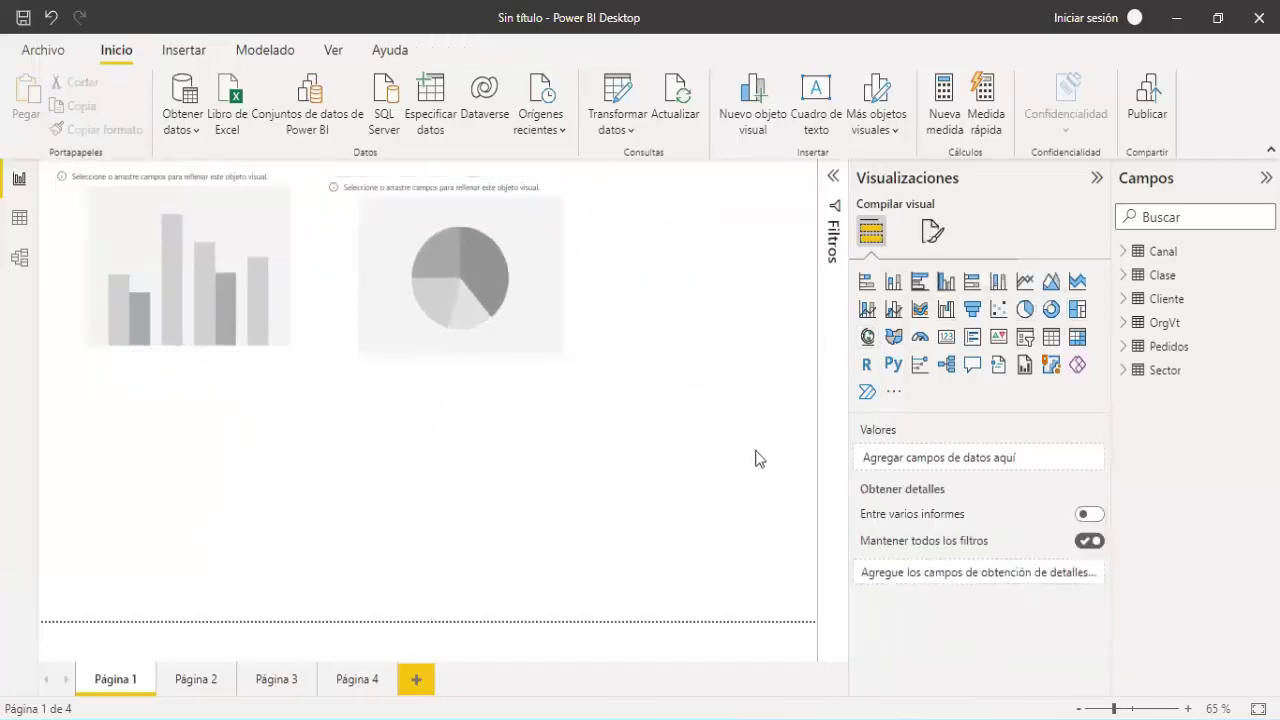
Add a slicer beside the pie chart and shrink it to a compact size
click(997, 338)
mouse_move(321, 446)
mouse_down()
mouse_move(816, 330)
mouse_move(820, 286)
mouse_up()
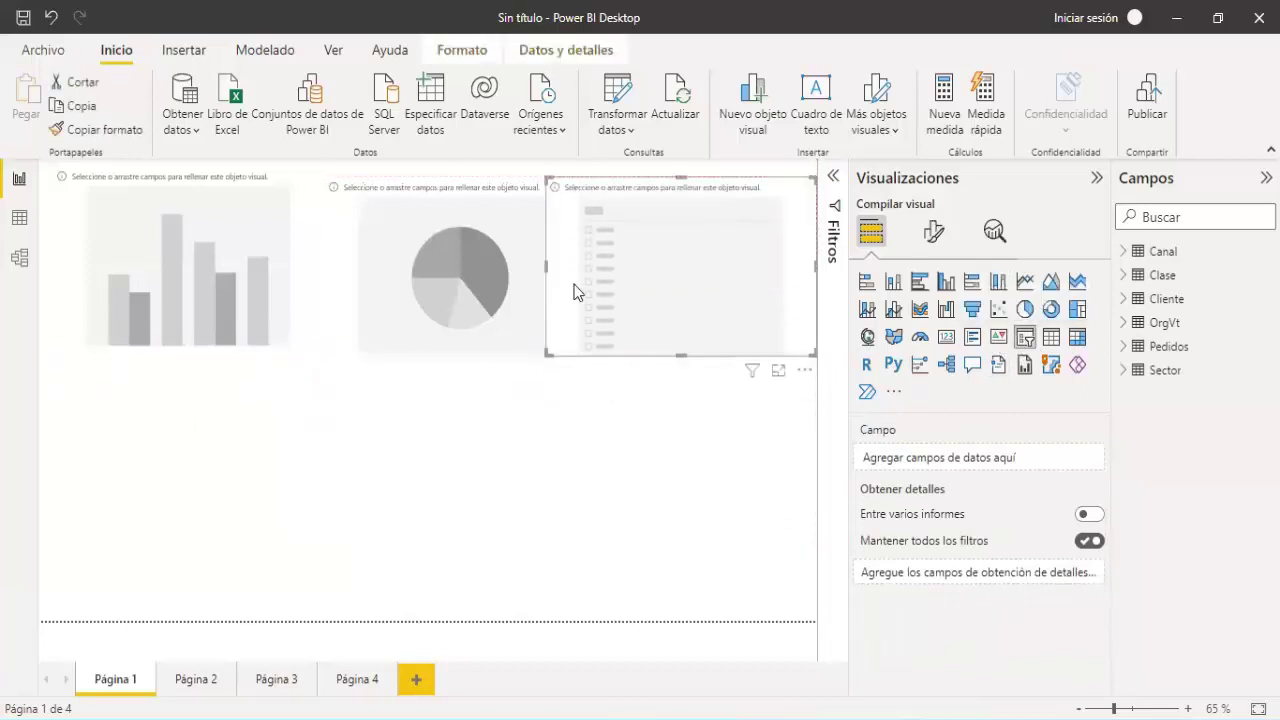
click(546, 272)
click(609, 264)
drag(547, 266, 586, 268)
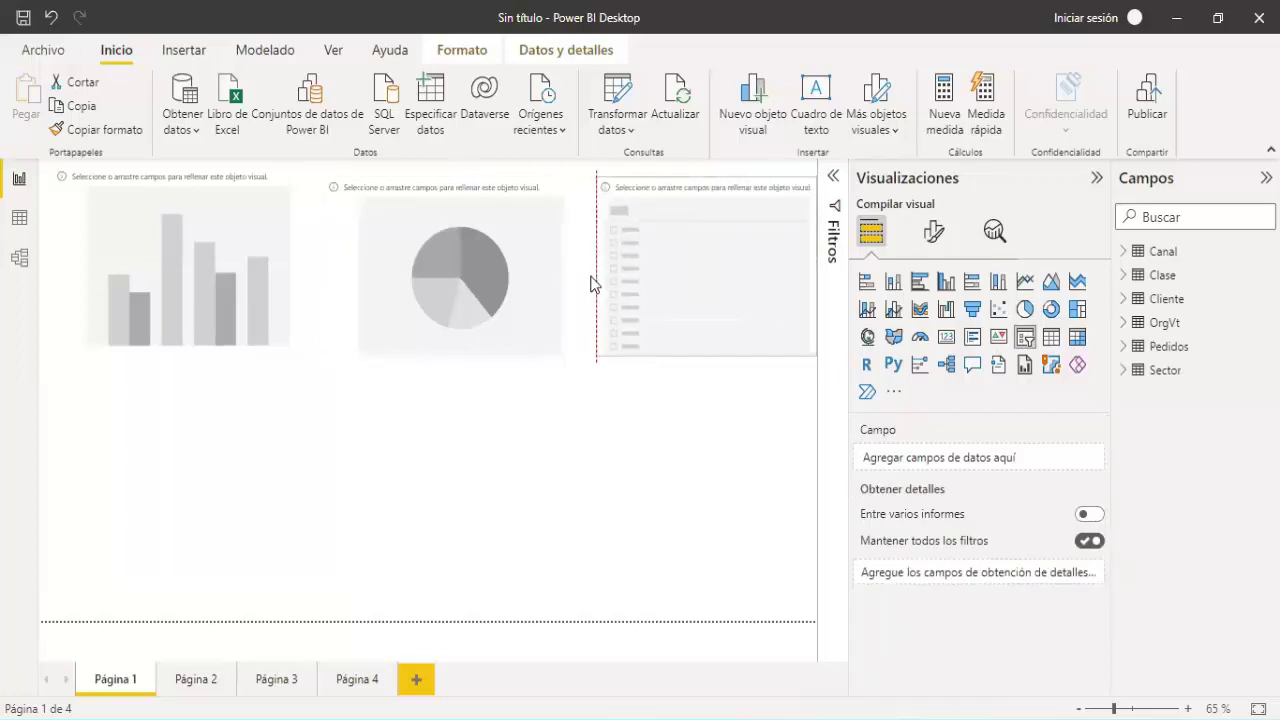
drag(703, 354, 709, 276)
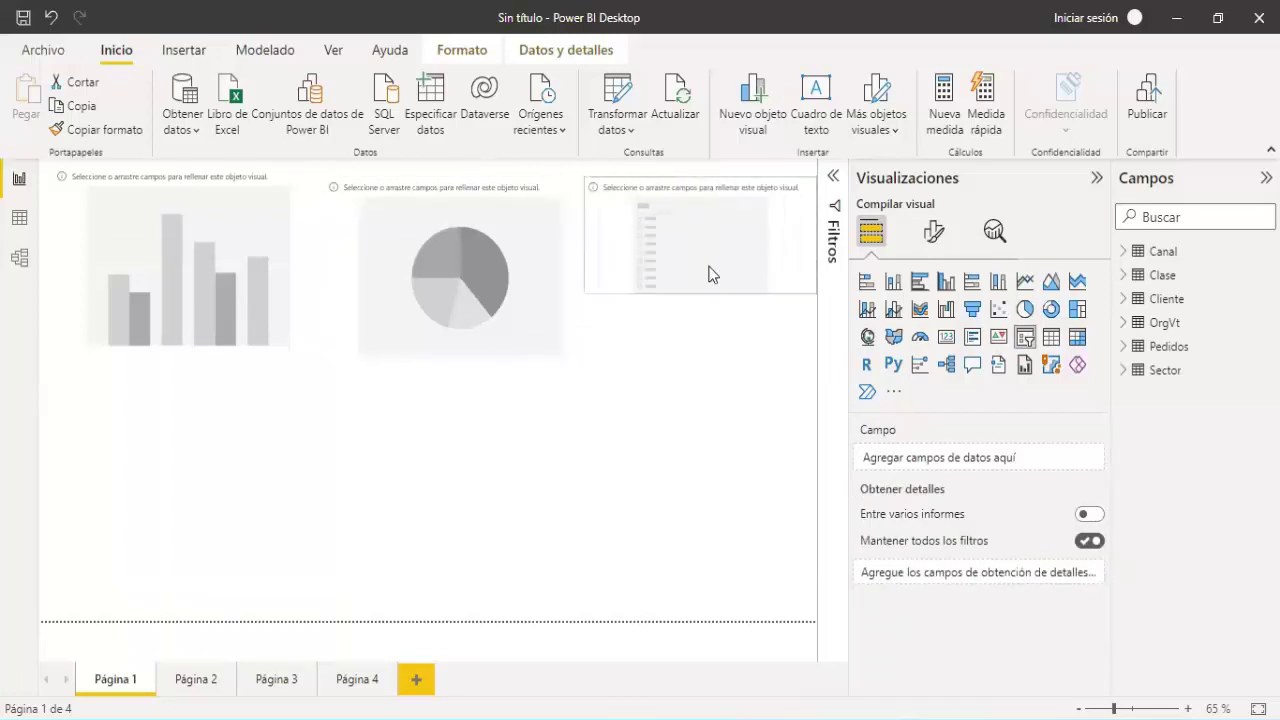
click(749, 394)
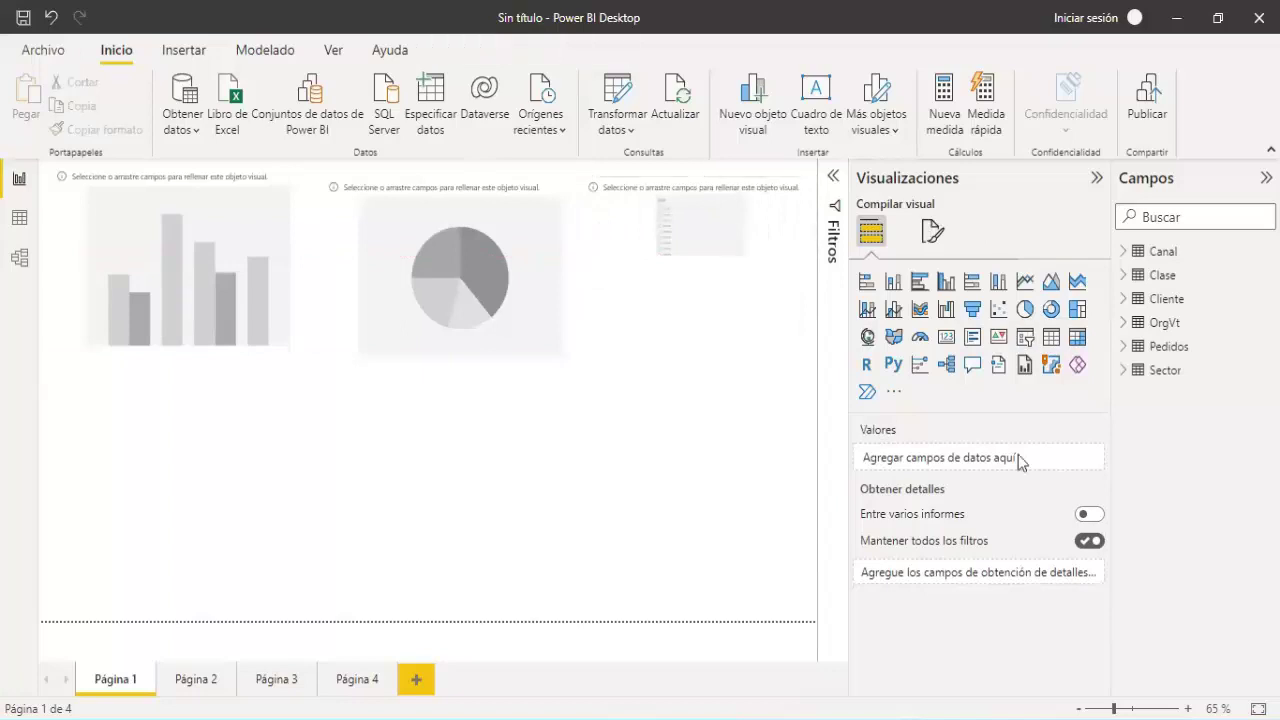
Add a card below the slicer and paste a duplicate card beneath it
click(946, 337)
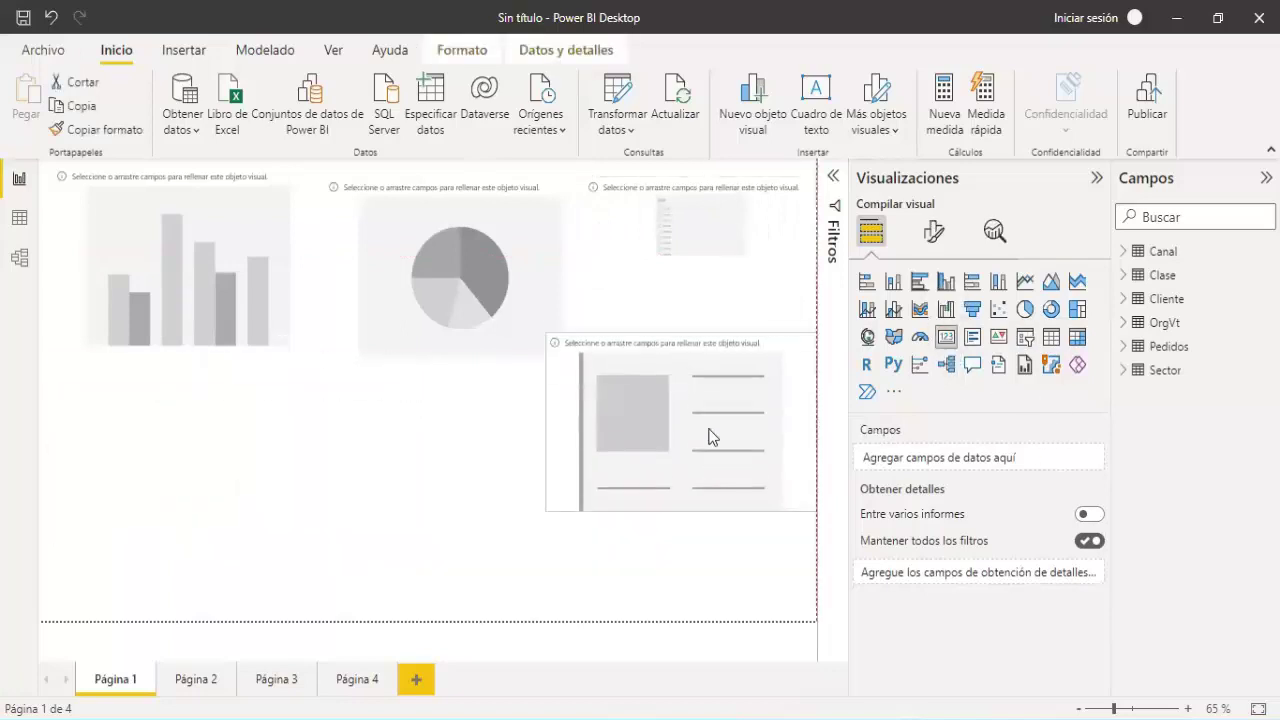
drag(193, 488, 722, 401)
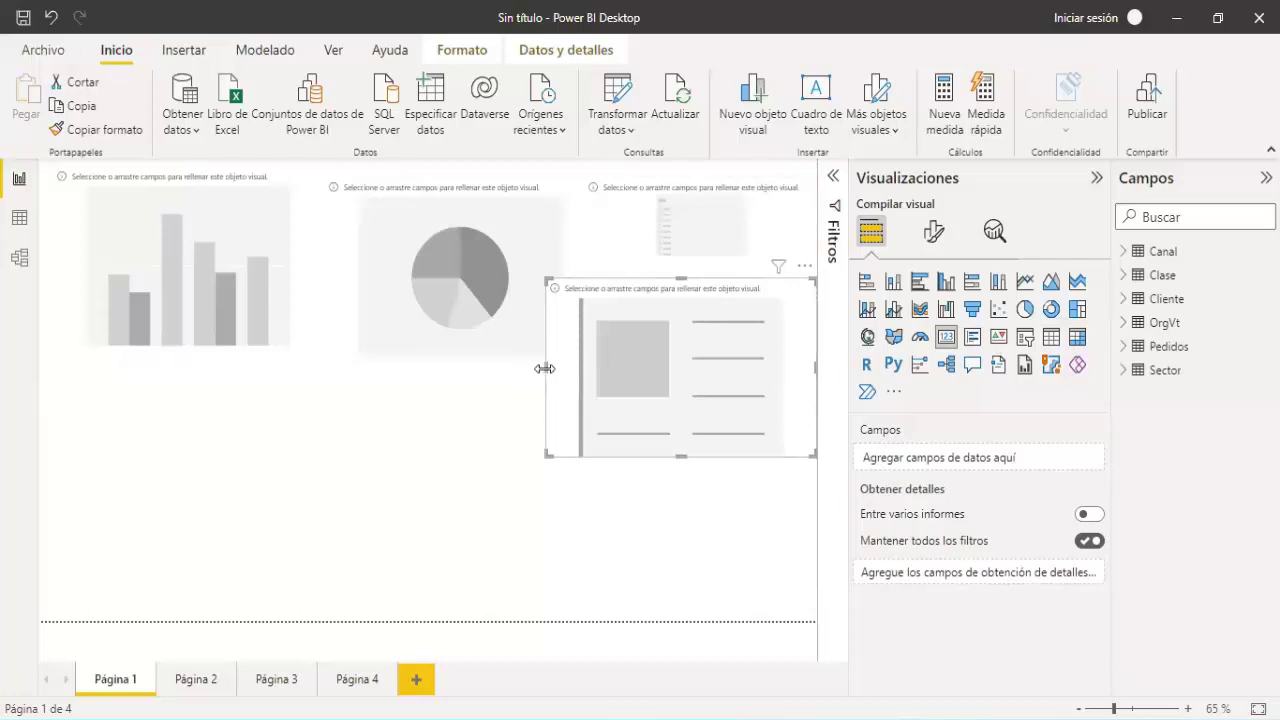
drag(544, 368, 596, 368)
drag(705, 455, 712, 351)
key(ctrl+c)
key(ctrl+v)
drag(720, 488, 727, 474)
click(490, 503)
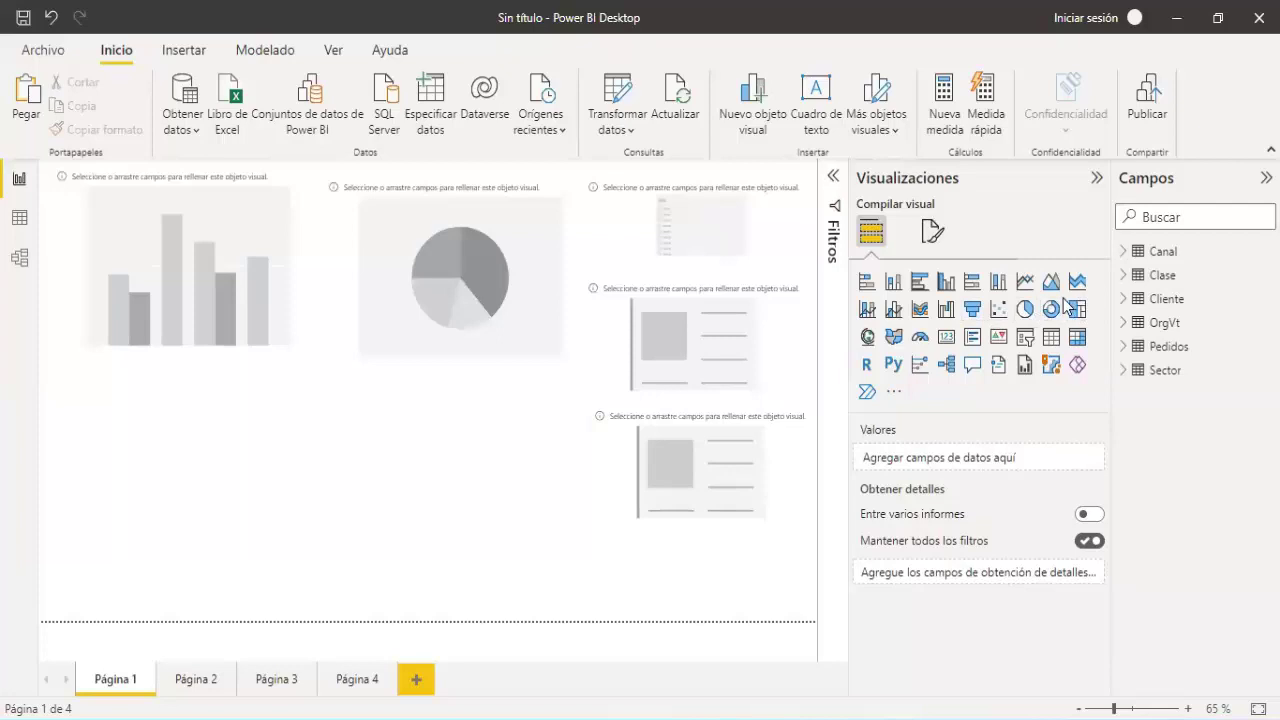
Add a line chart at the lower left and widen it
drag(489, 526, 283, 550)
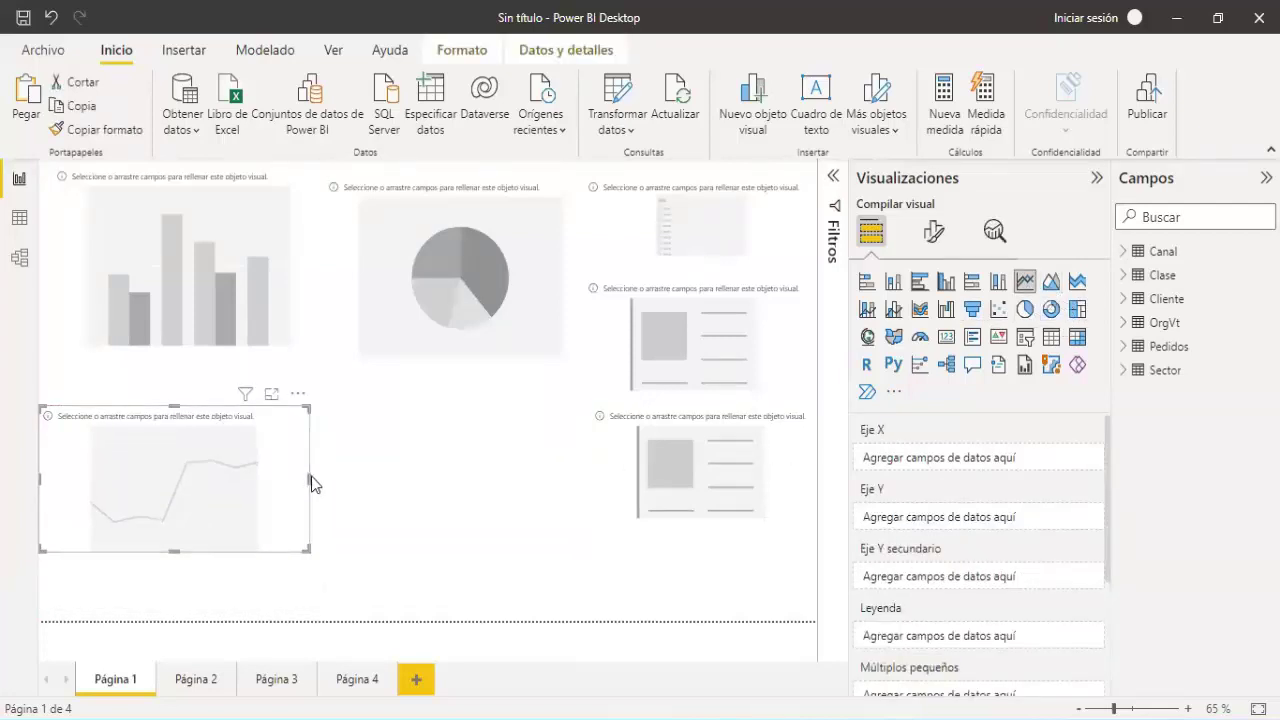
drag(309, 479, 554, 479)
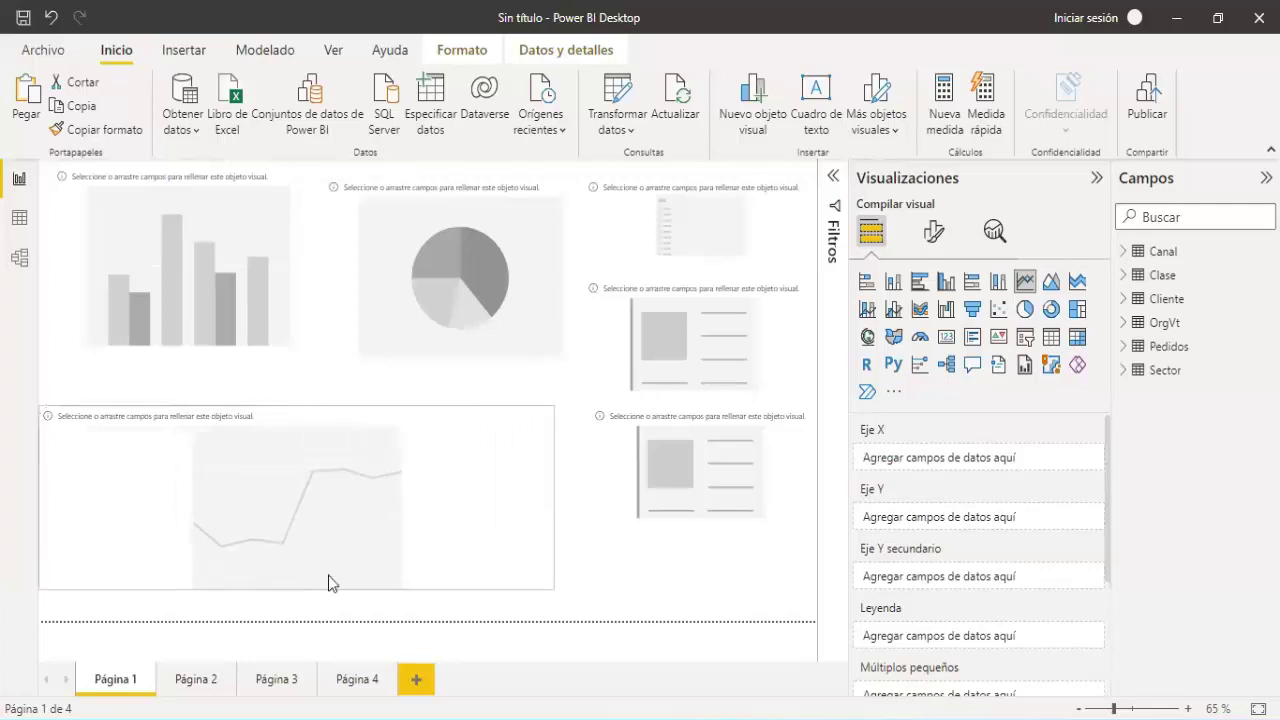
click(614, 548)
Put Pedidos NetoPerú on the column chart's Y axis and Cliente RazónSocial on its X axis
click(288, 320)
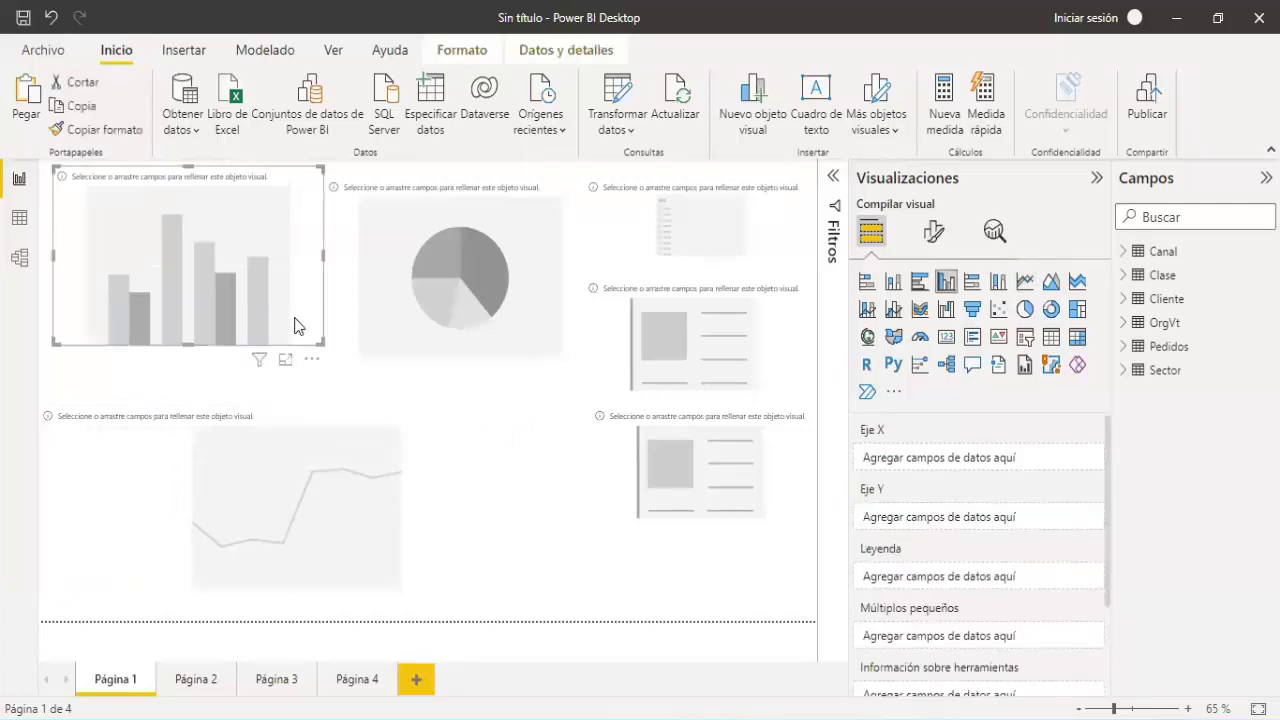
click(1123, 347)
scroll(1220, 512, down, 1)
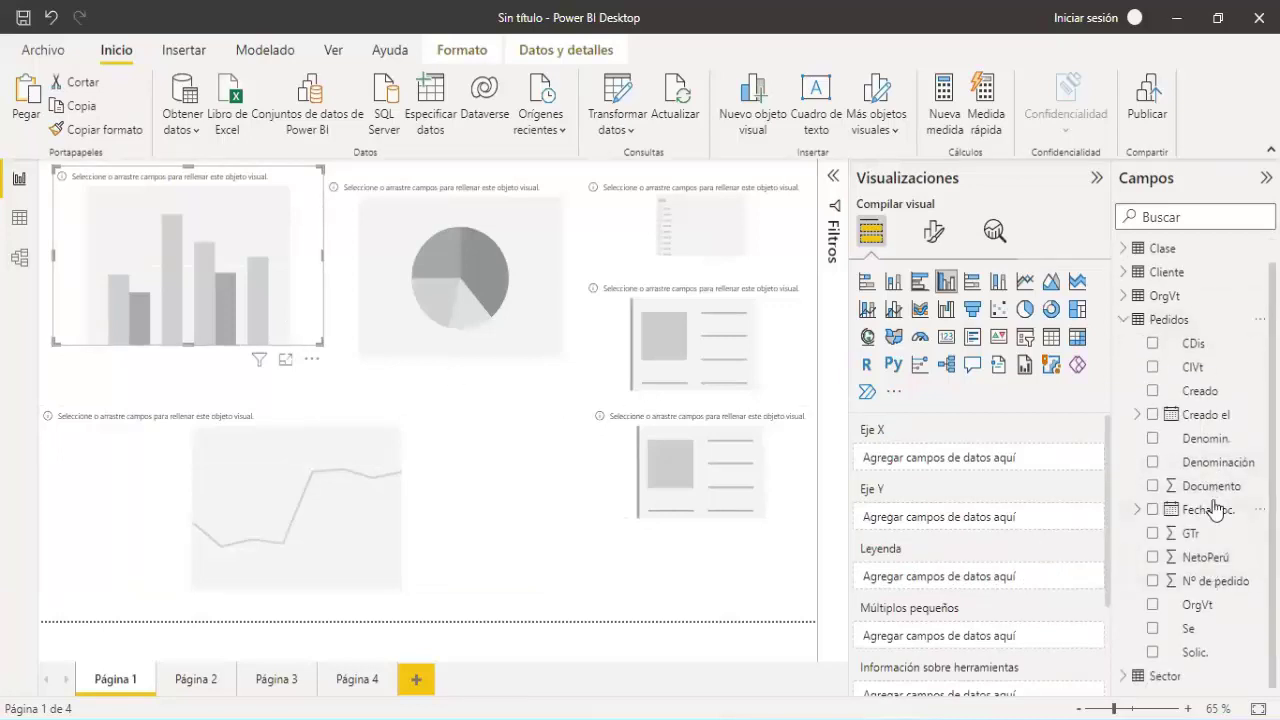
mouse_move(1203, 565)
mouse_down()
mouse_move(981, 533)
mouse_move(960, 518)
mouse_up()
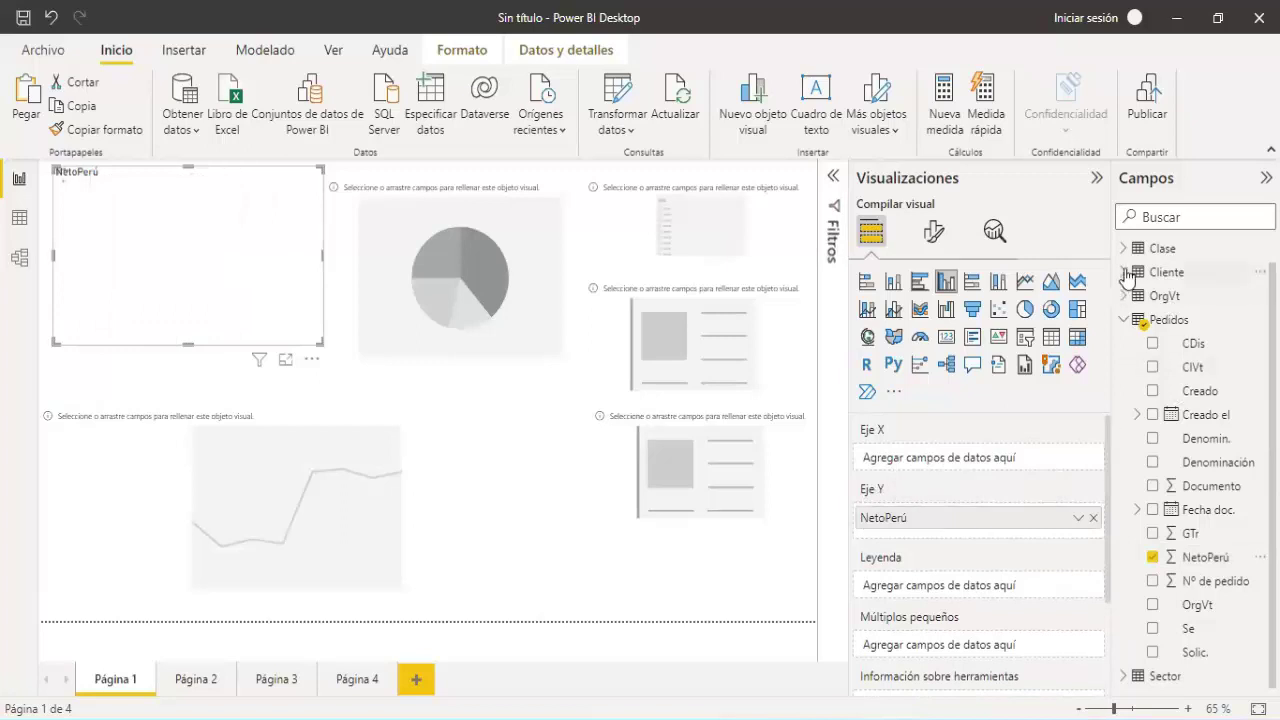
click(1160, 272)
drag(1212, 343, 990, 460)
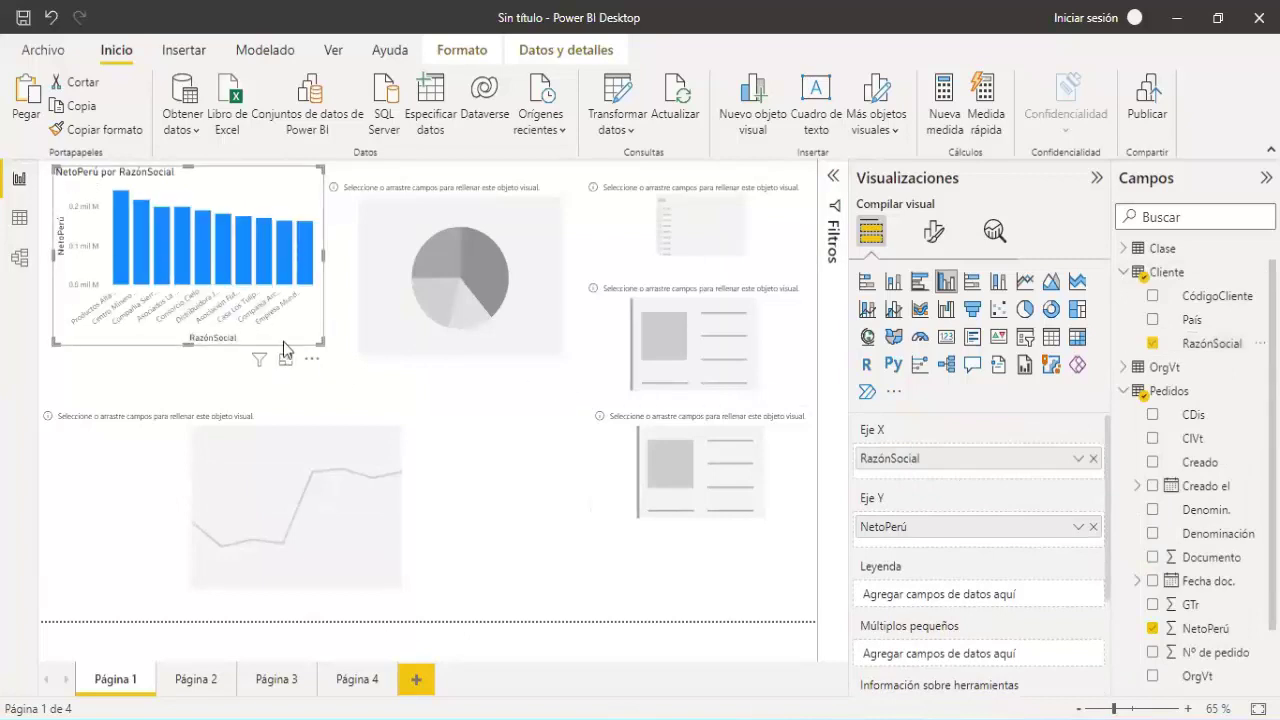
Make the pie chart slightly narrower and collapse the Cliente field list
click(405, 343)
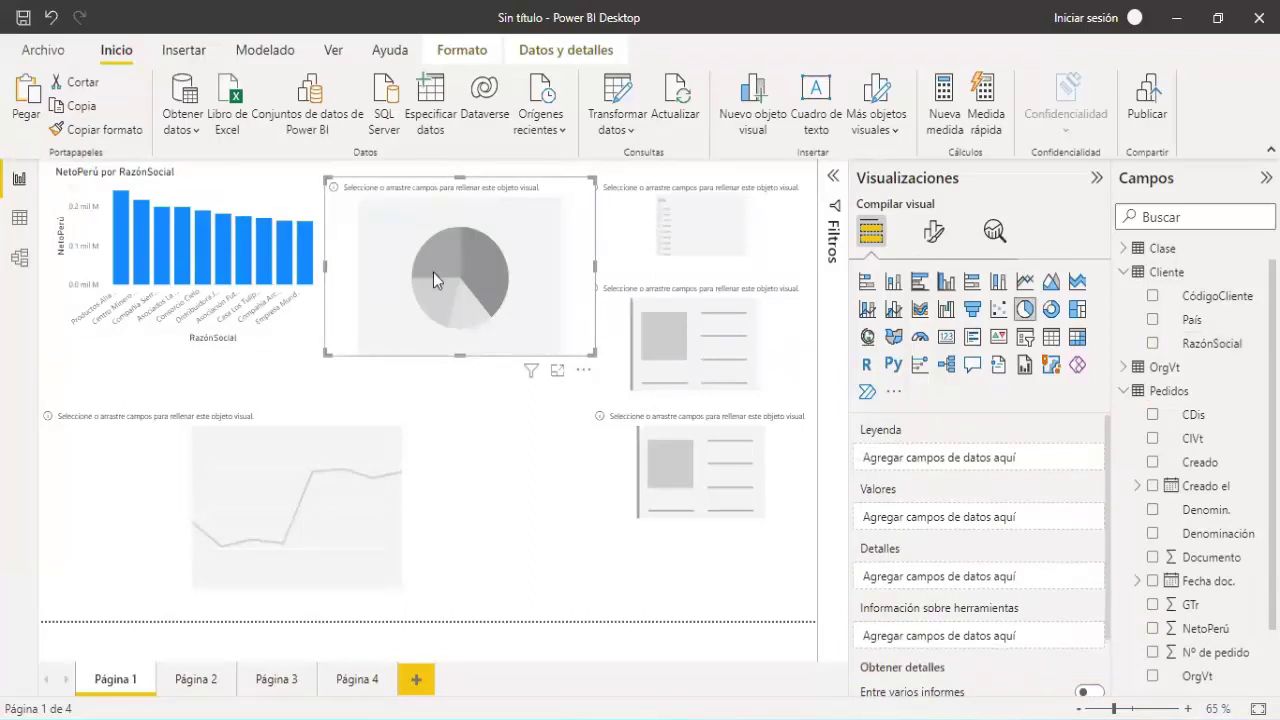
click(624, 248)
click(536, 284)
drag(593, 270, 581, 270)
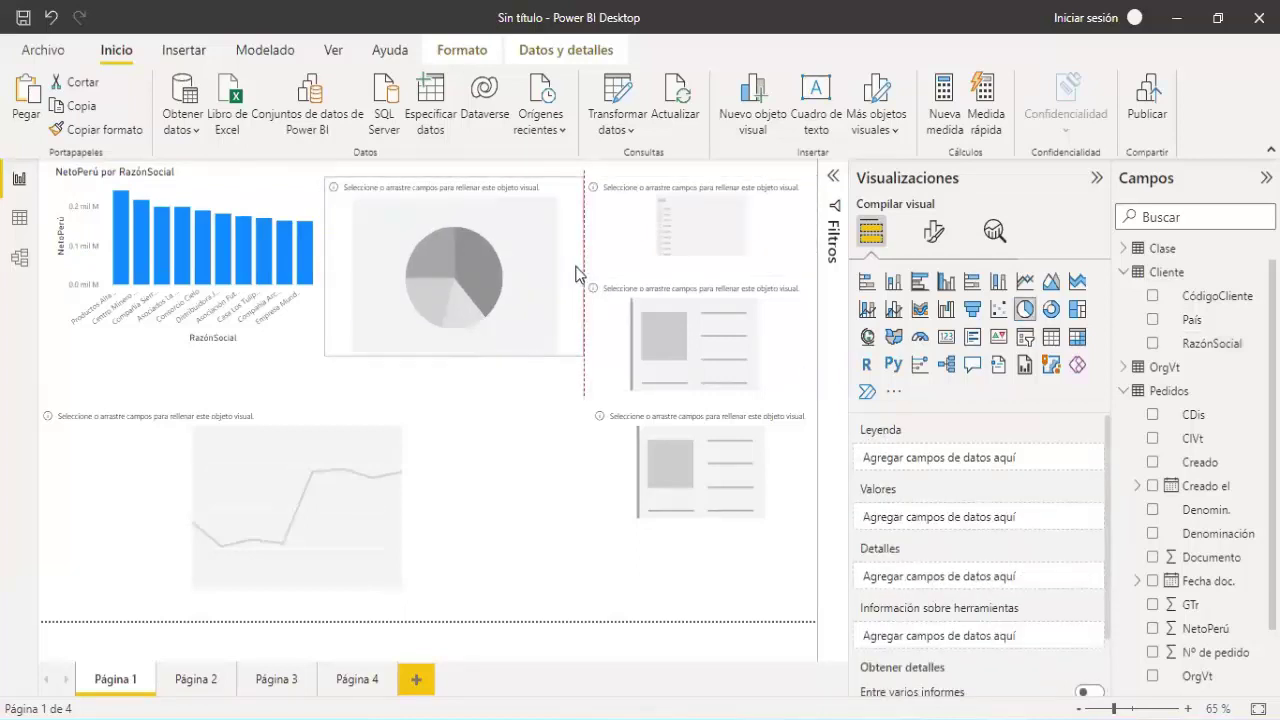
click(1123, 272)
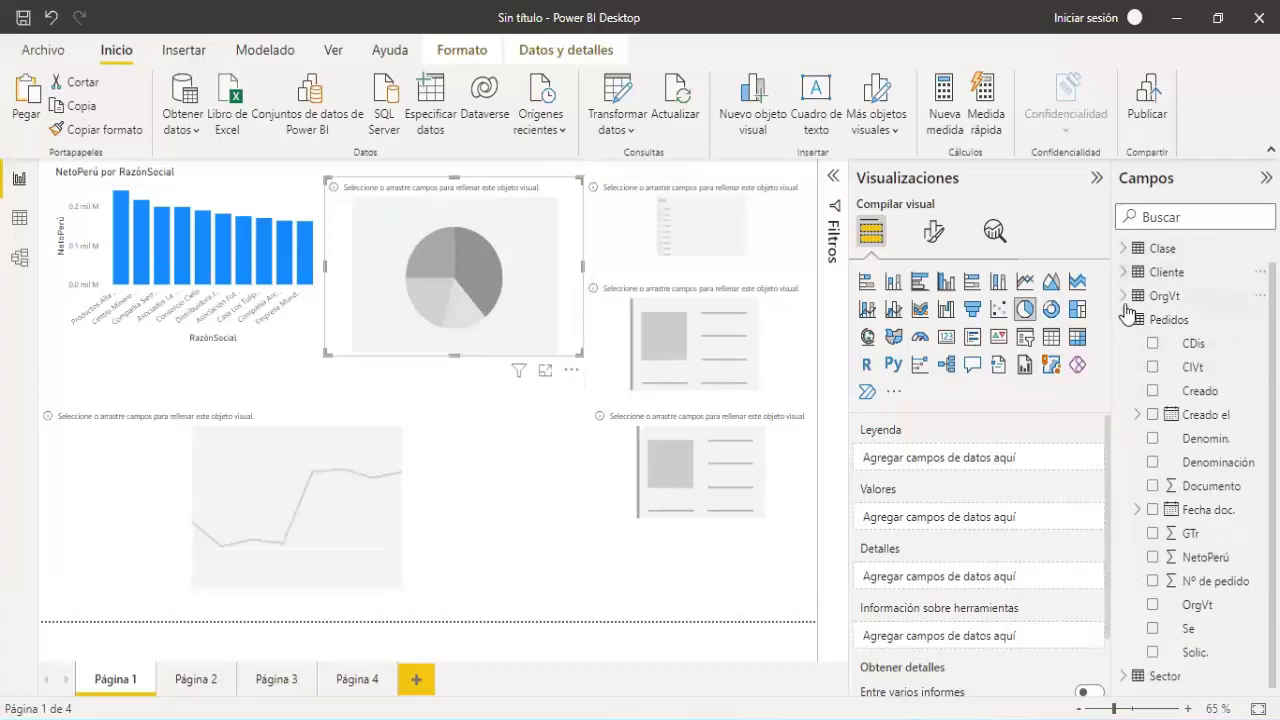
Make the pie chart show NetoPerú values with DescripciónOrgVta as the legend
click(1123, 296)
drag(1190, 343, 911, 457)
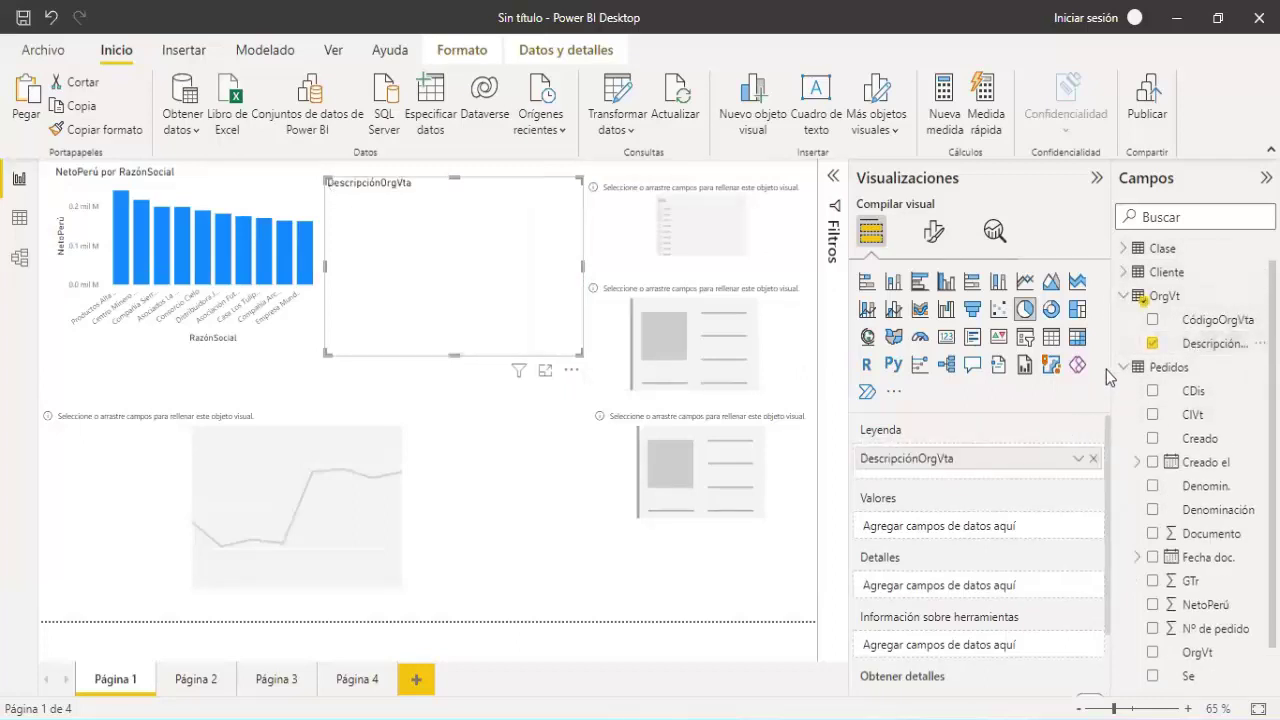
click(1123, 296)
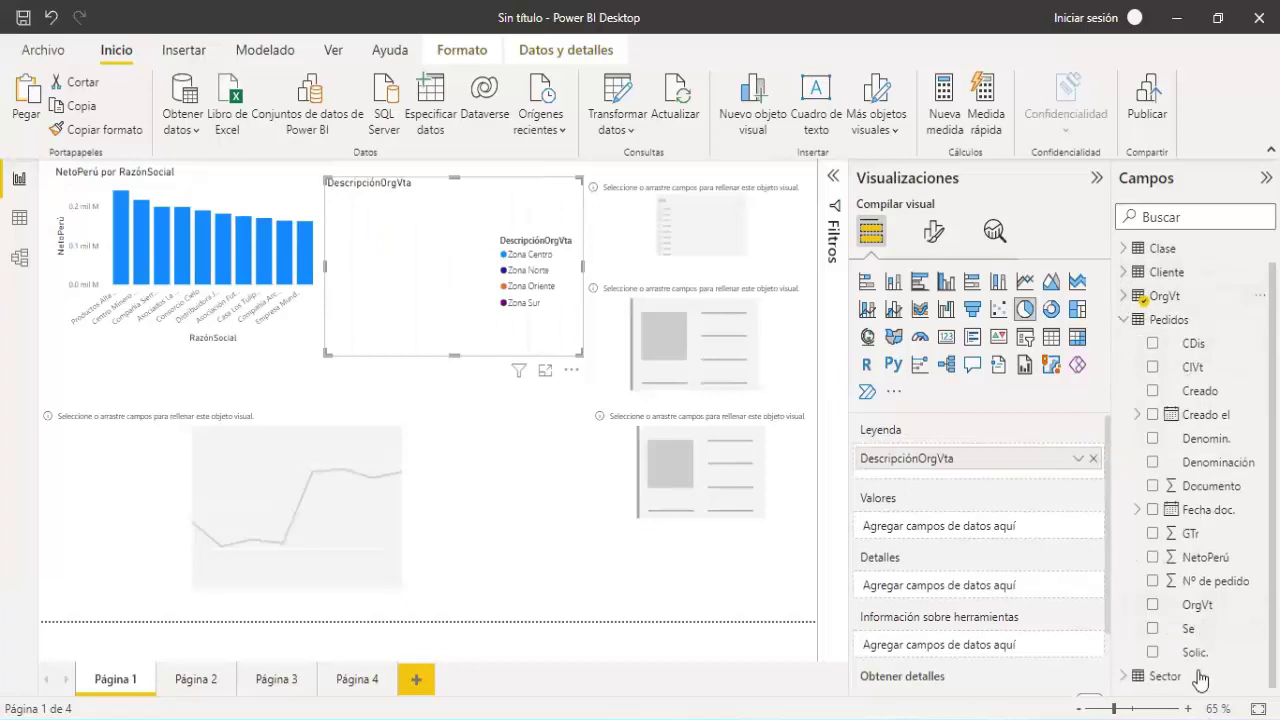
drag(1205, 557, 957, 527)
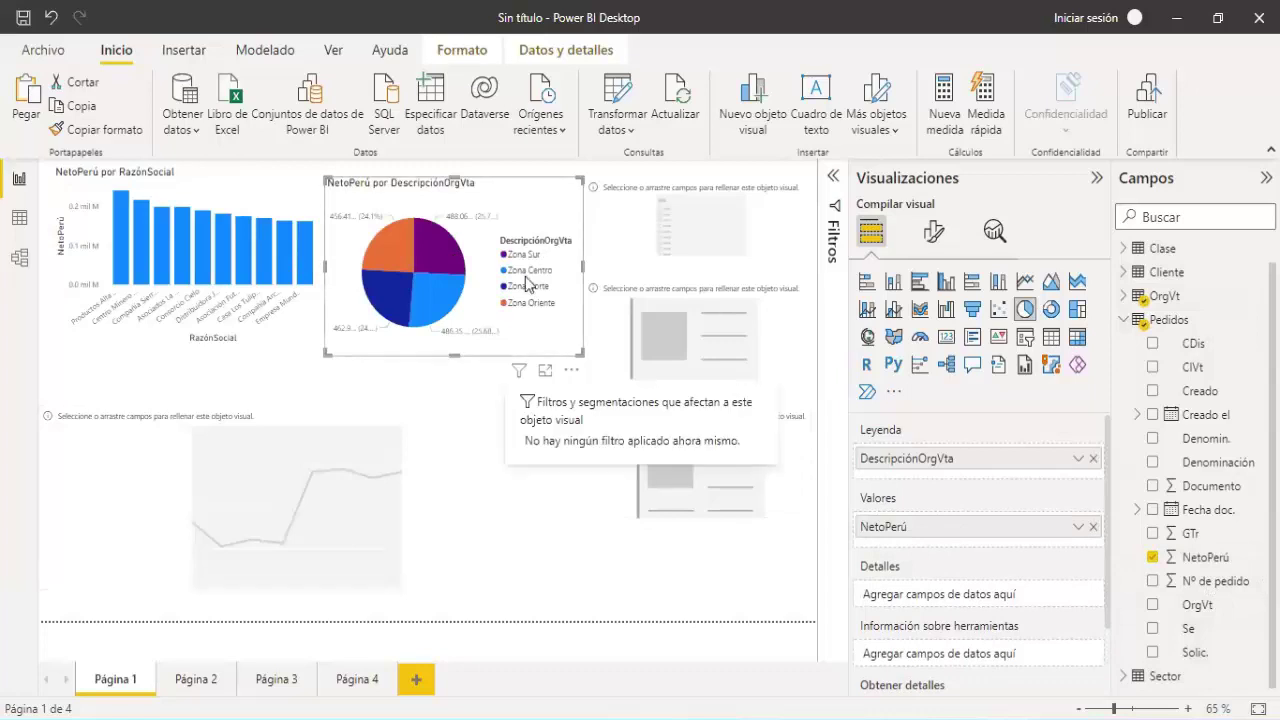
Put Sector's DescripciónSector in the empty slicer's field to list the sectors
click(750, 215)
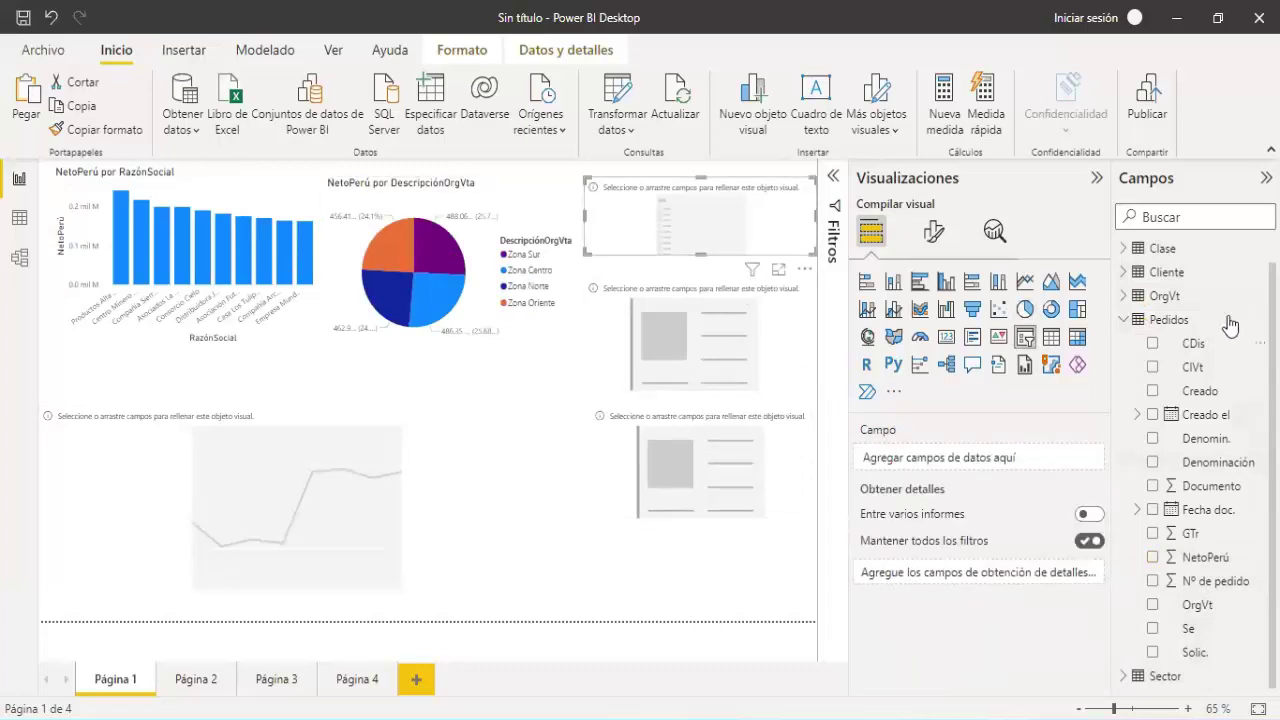
click(1124, 321)
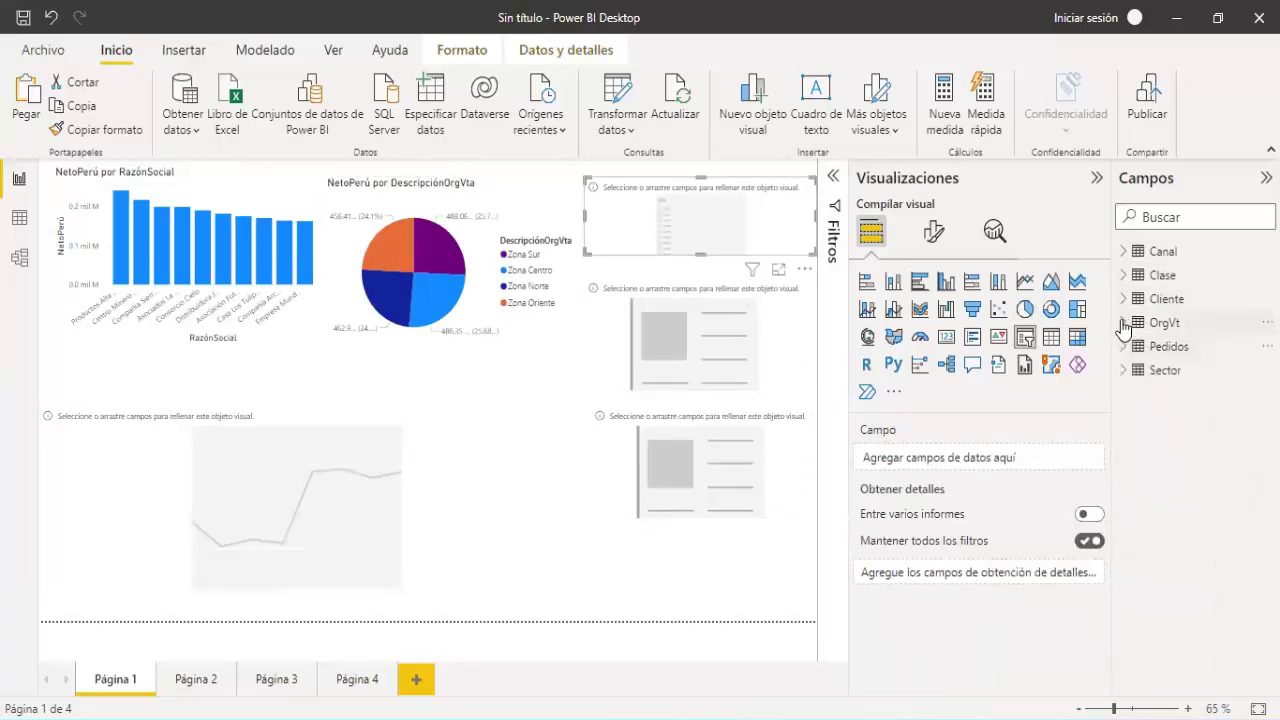
click(1124, 370)
drag(1212, 418, 955, 460)
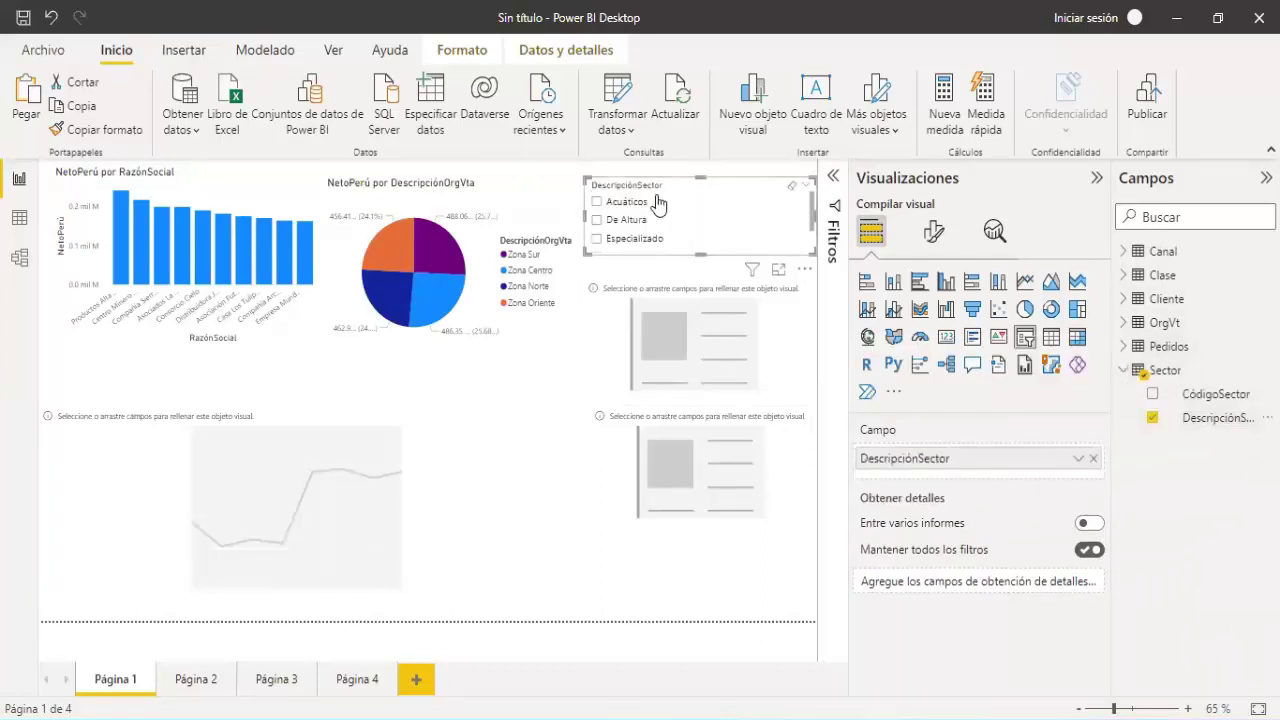
Show the NetoPerú total (1.89 mil M) in the upper card
click(781, 356)
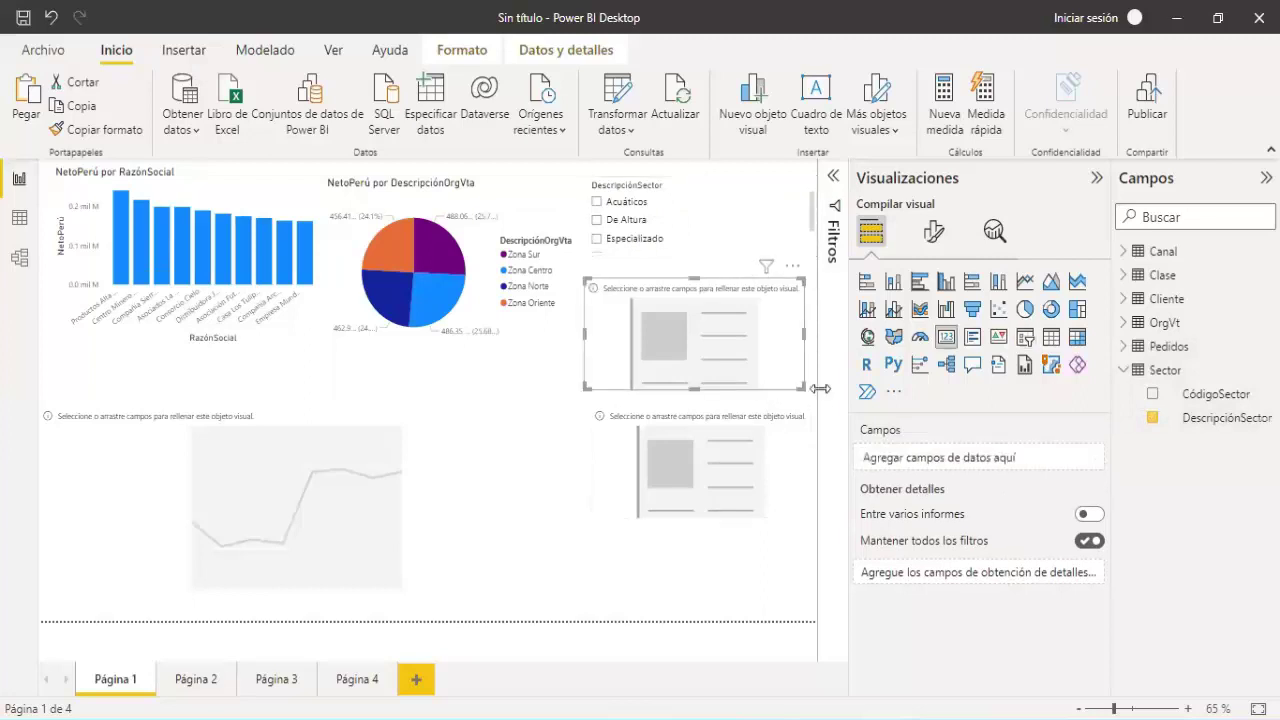
click(1124, 372)
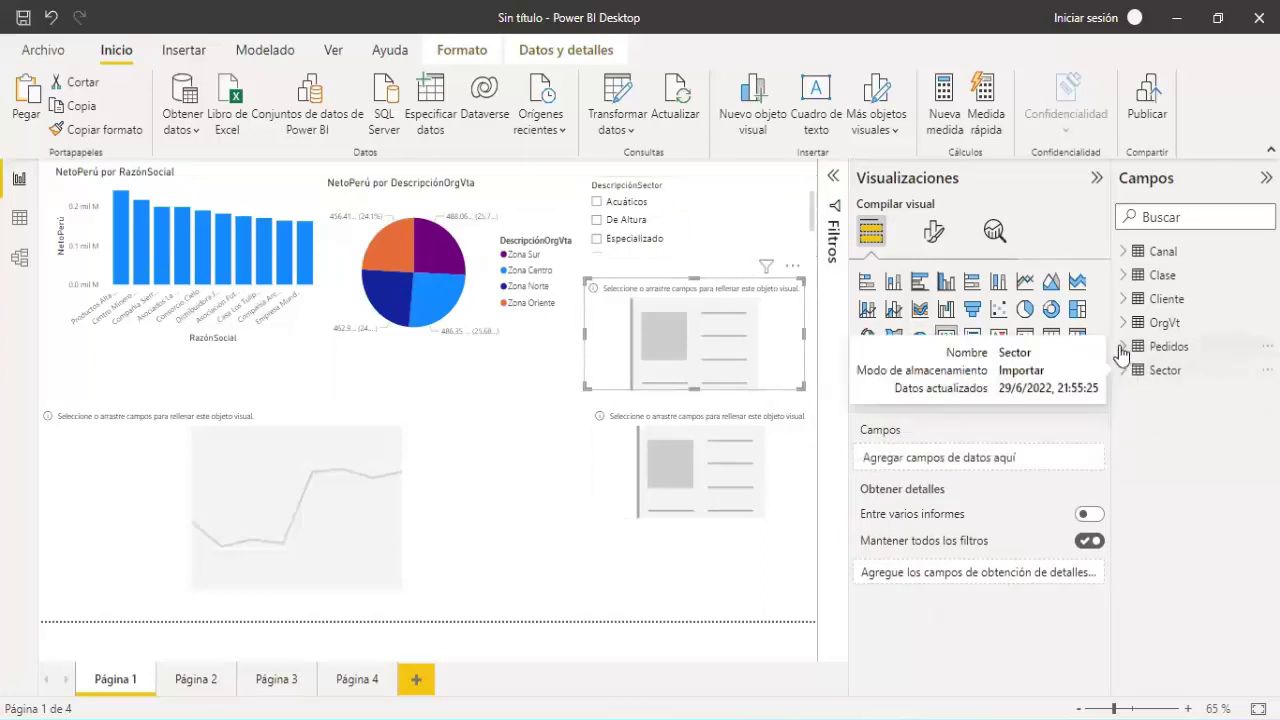
click(1124, 346)
scroll(1190, 555, down, 1)
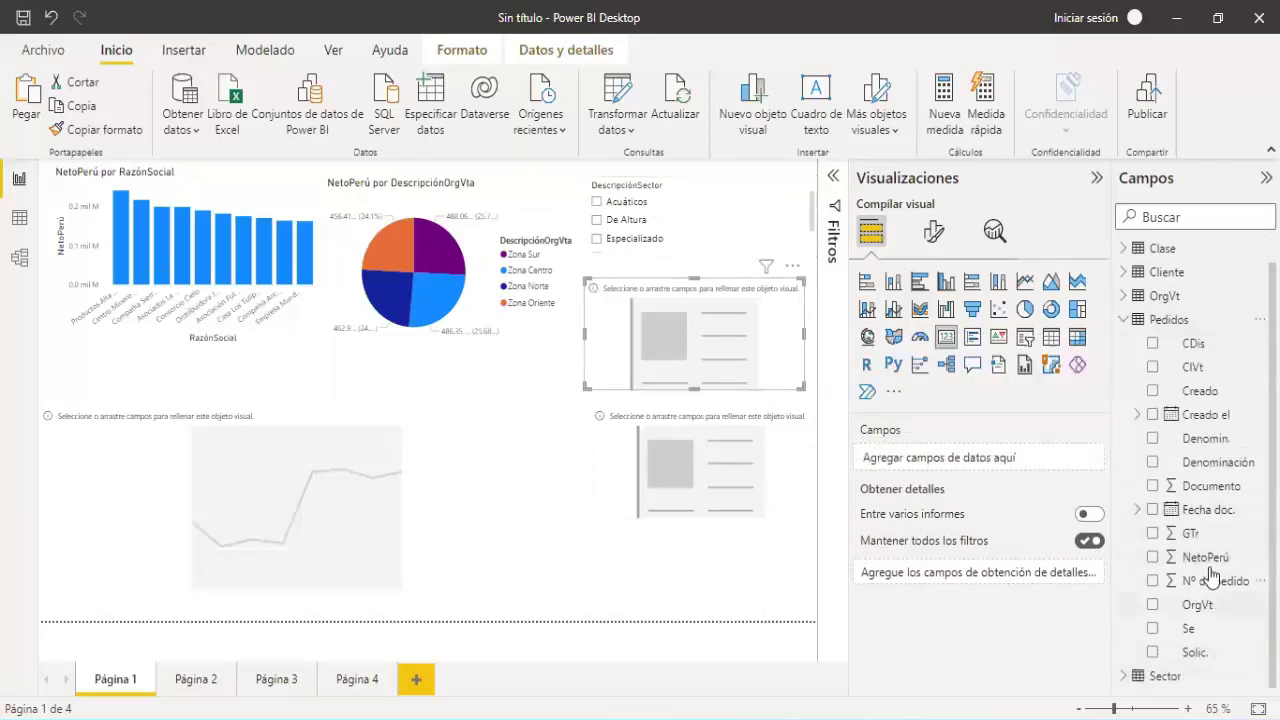
drag(1205, 557, 982, 460)
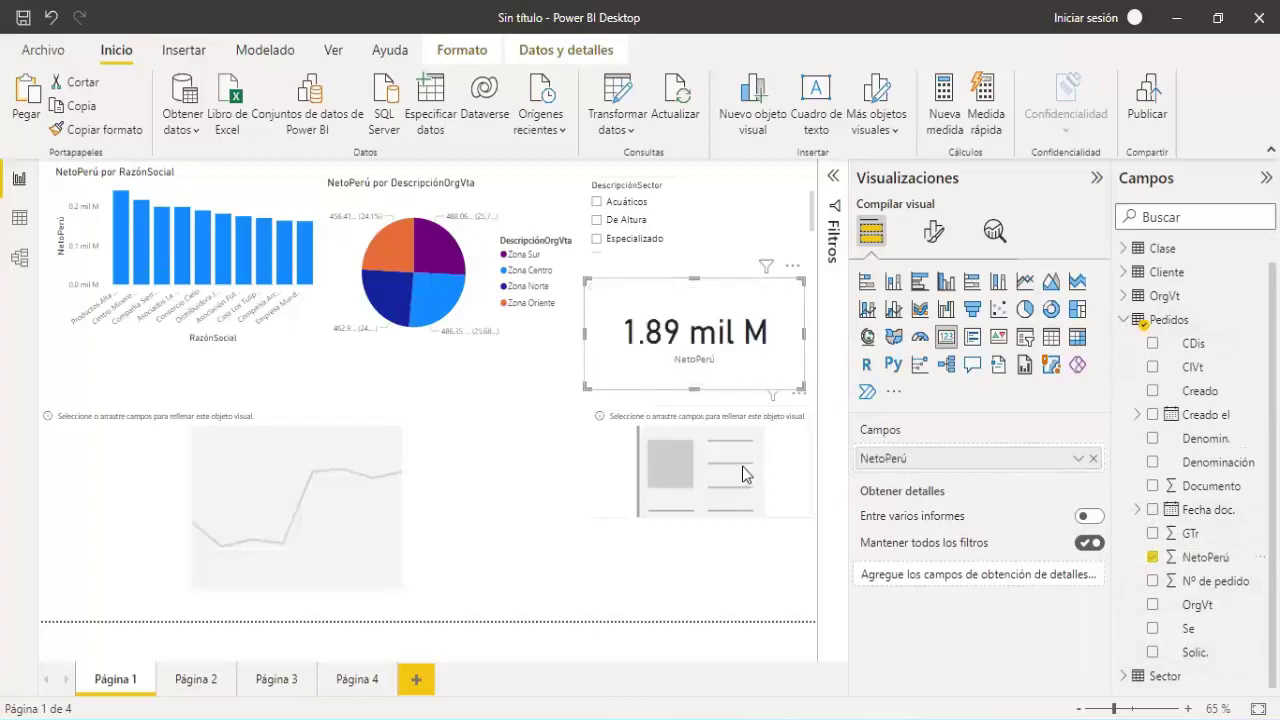
Add NetoPerú to the lower card and set it to Promedio (202.78 mil)
click(800, 470)
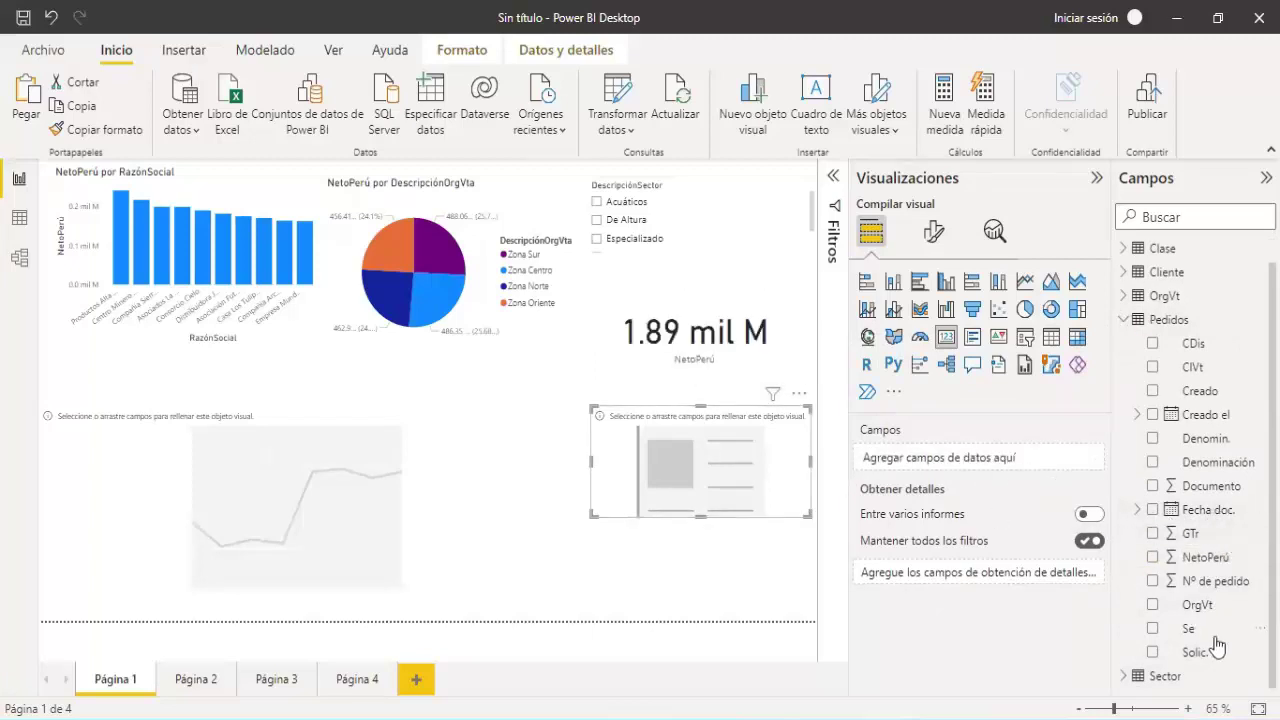
click(1152, 367)
drag(1205, 557, 930, 460)
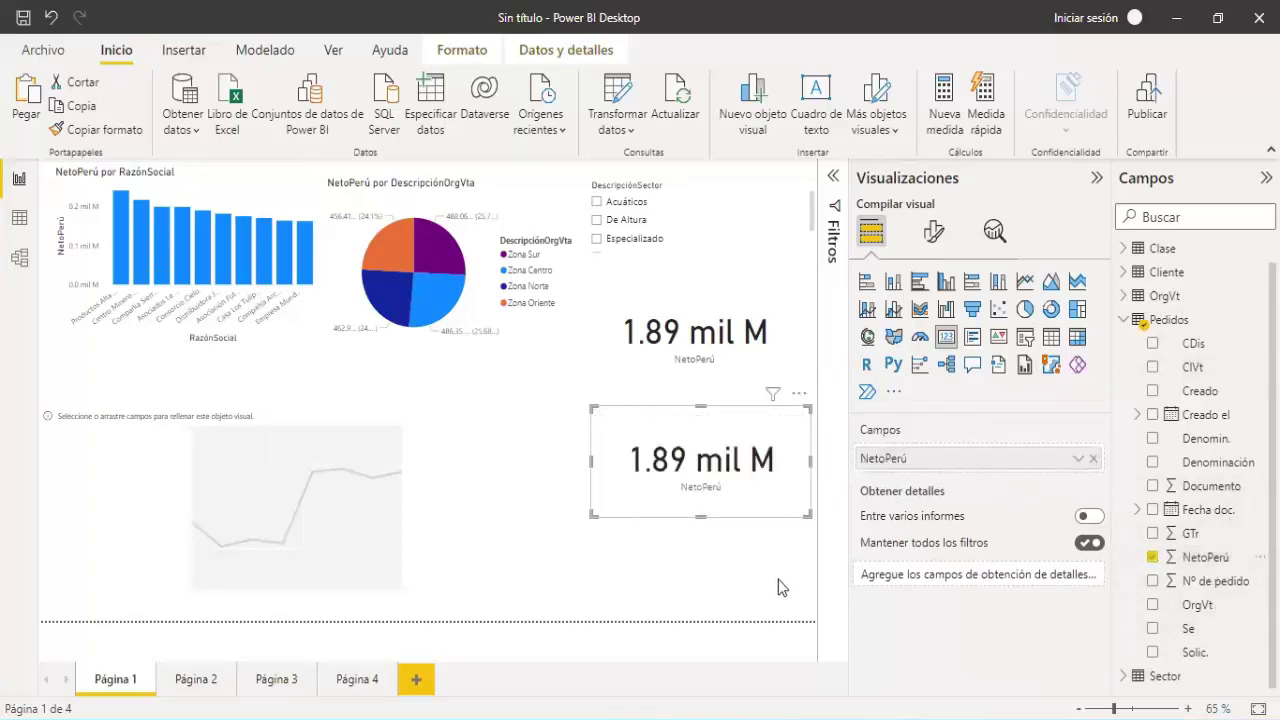
click(1079, 462)
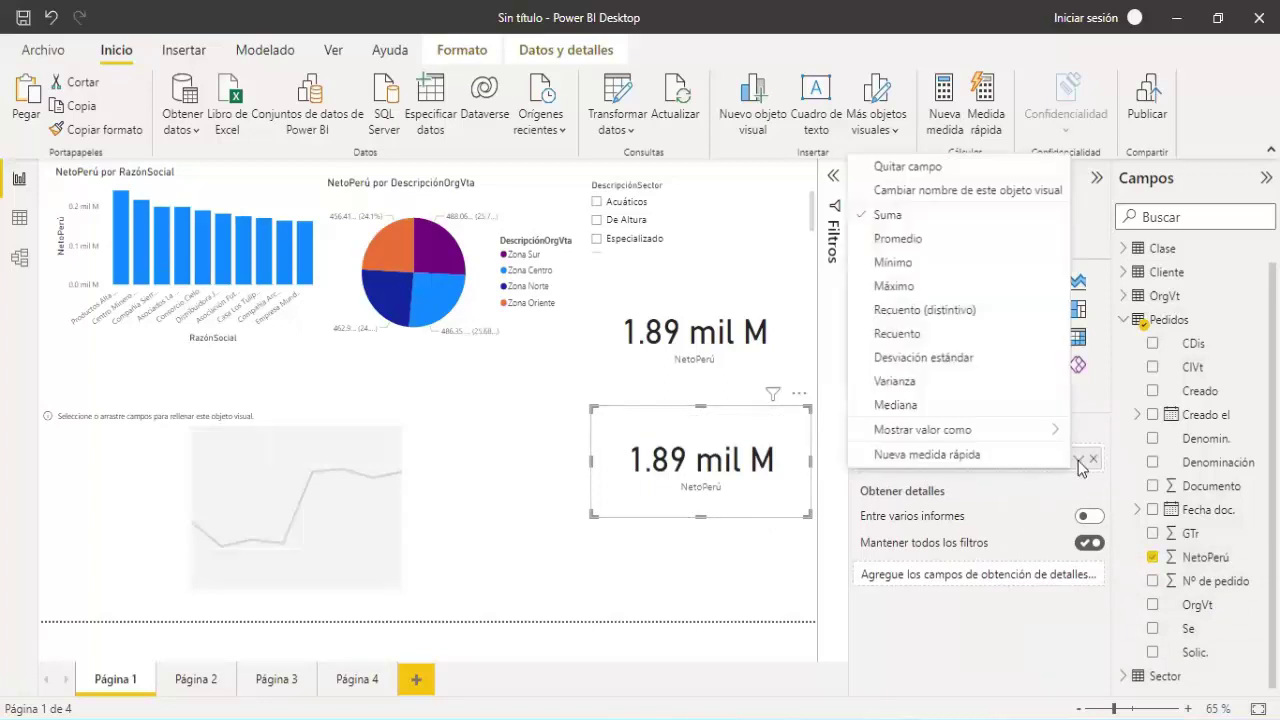
click(919, 242)
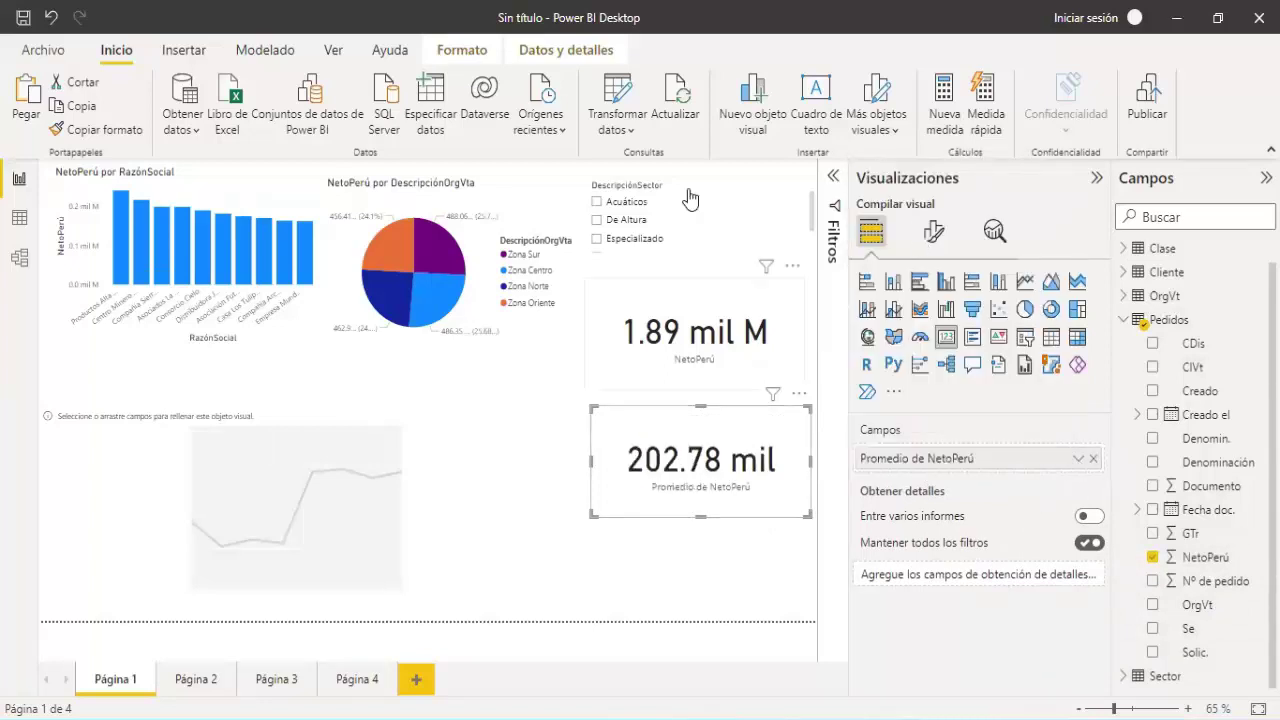
Check that the total card's NetoPerú aggregation is Suma, leaving it unchanged
click(725, 316)
click(1078, 458)
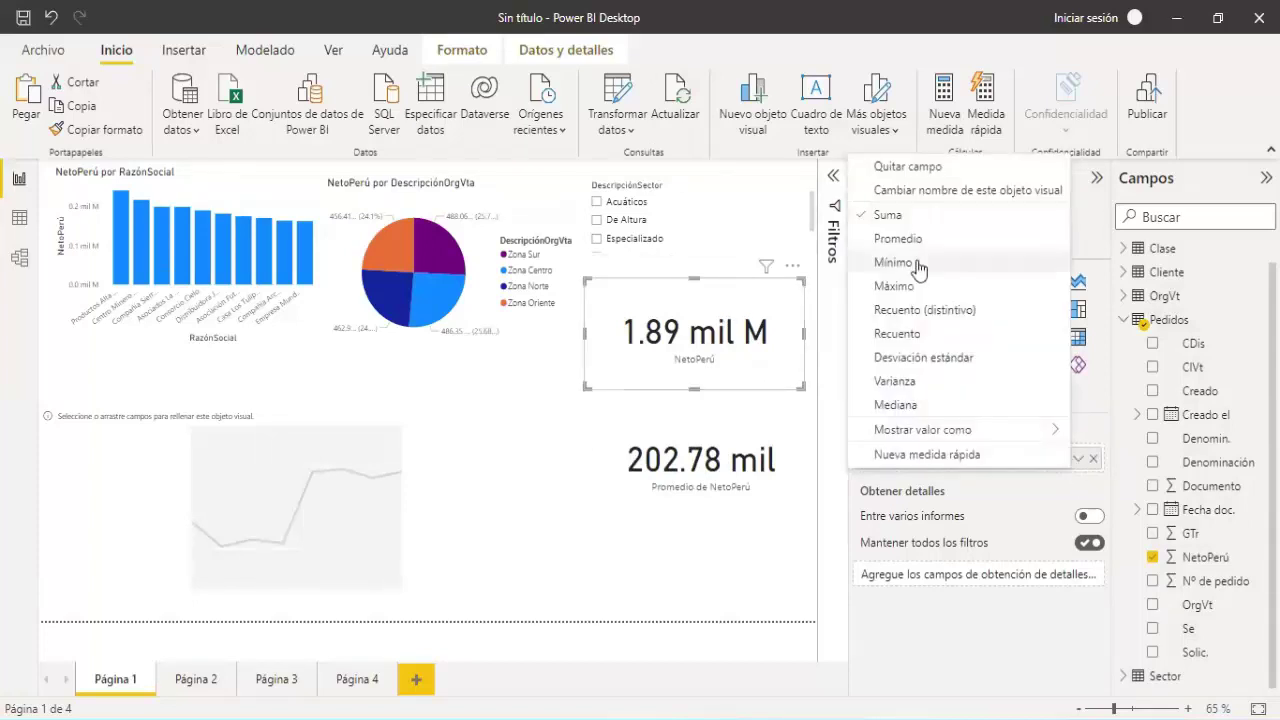
click(541, 472)
click(541, 472)
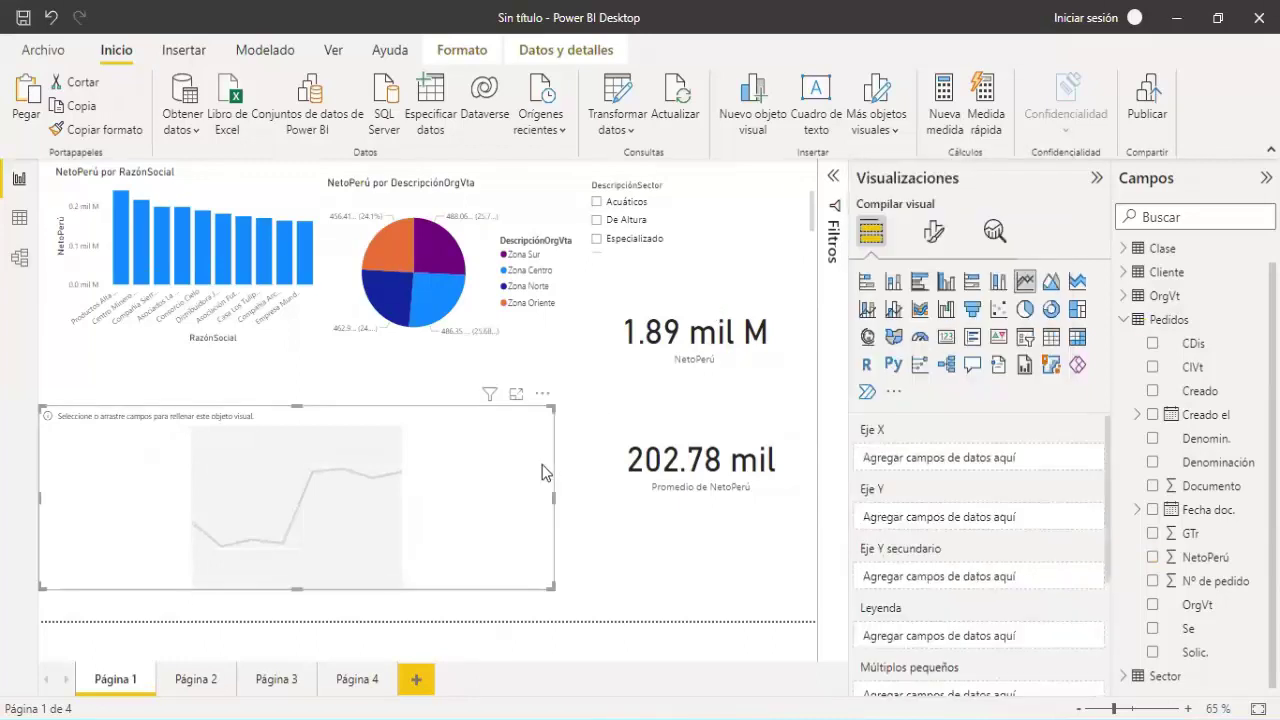
Make Canal's DescripciónCanal the line chart's legend, one line per channel
click(1125, 320)
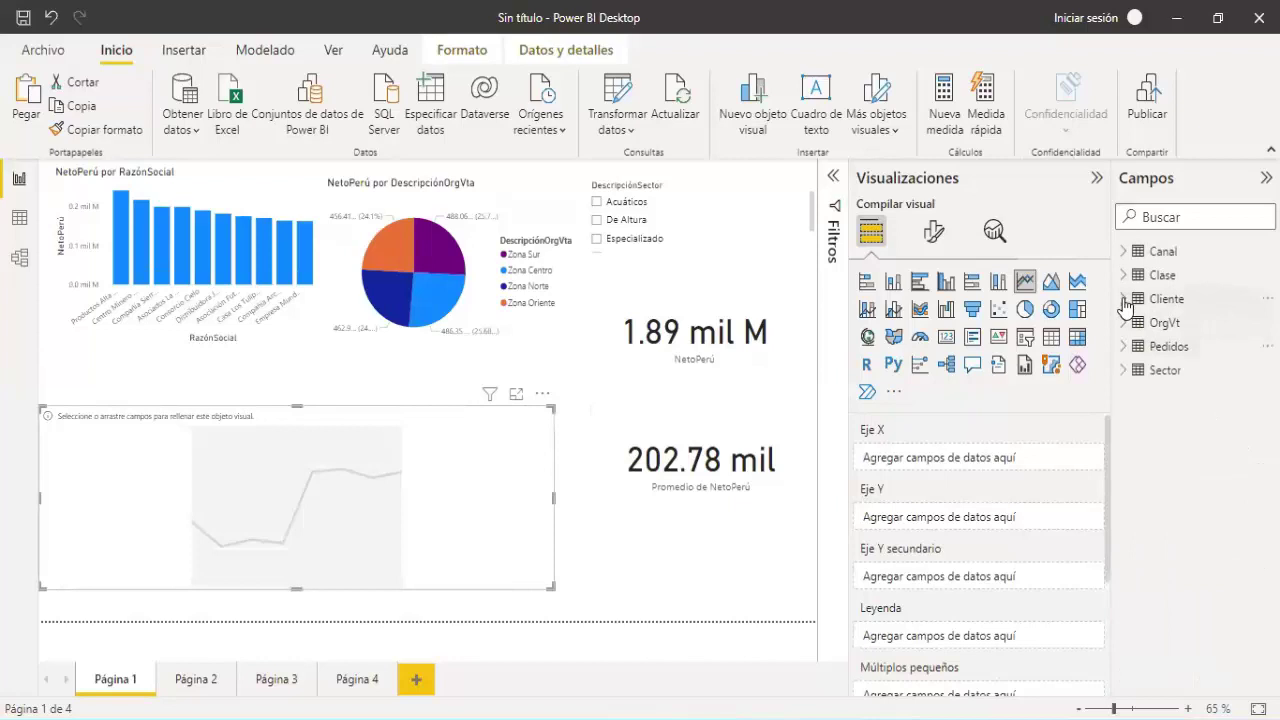
click(1125, 302)
click(1125, 300)
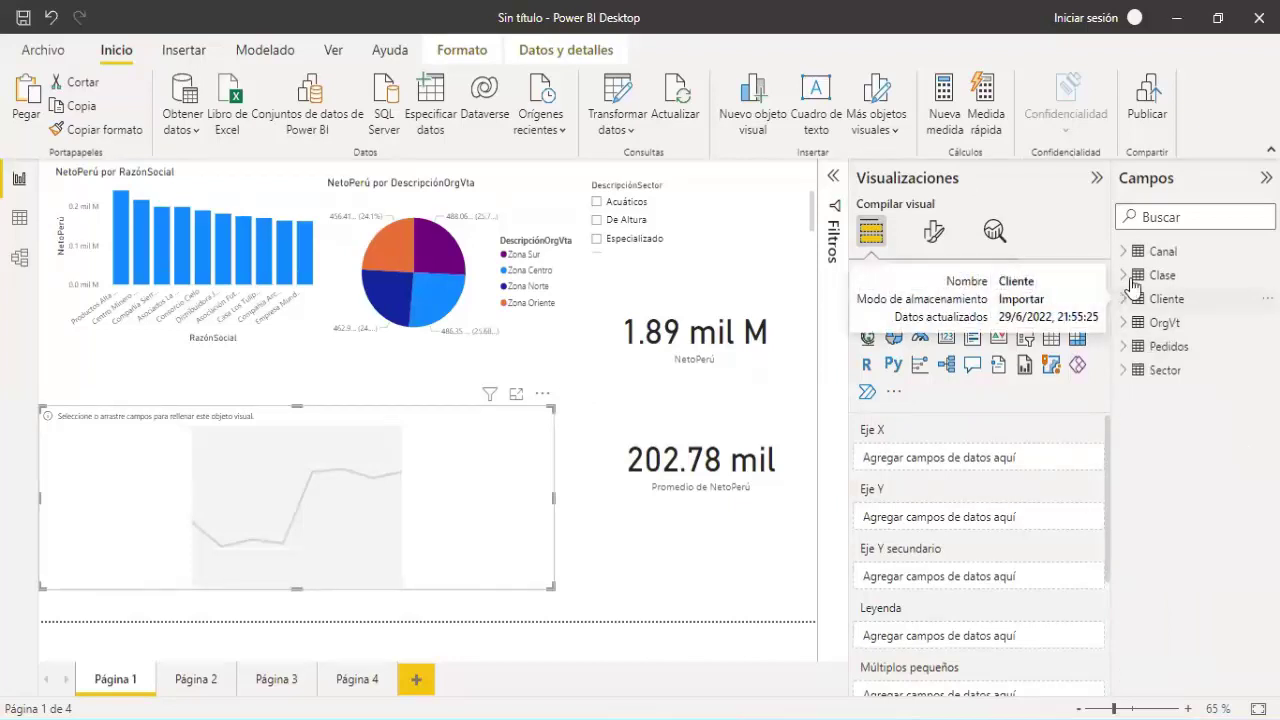
click(1123, 251)
drag(1215, 299, 1000, 458)
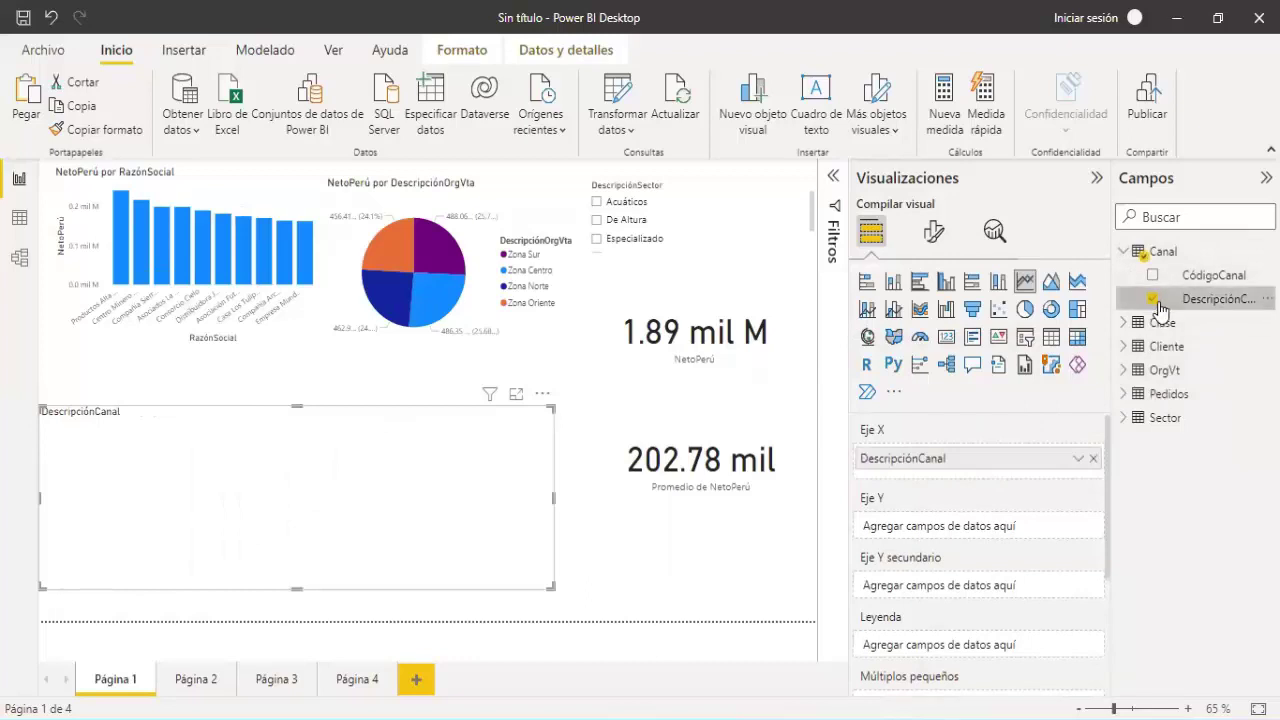
drag(990, 458, 971, 625)
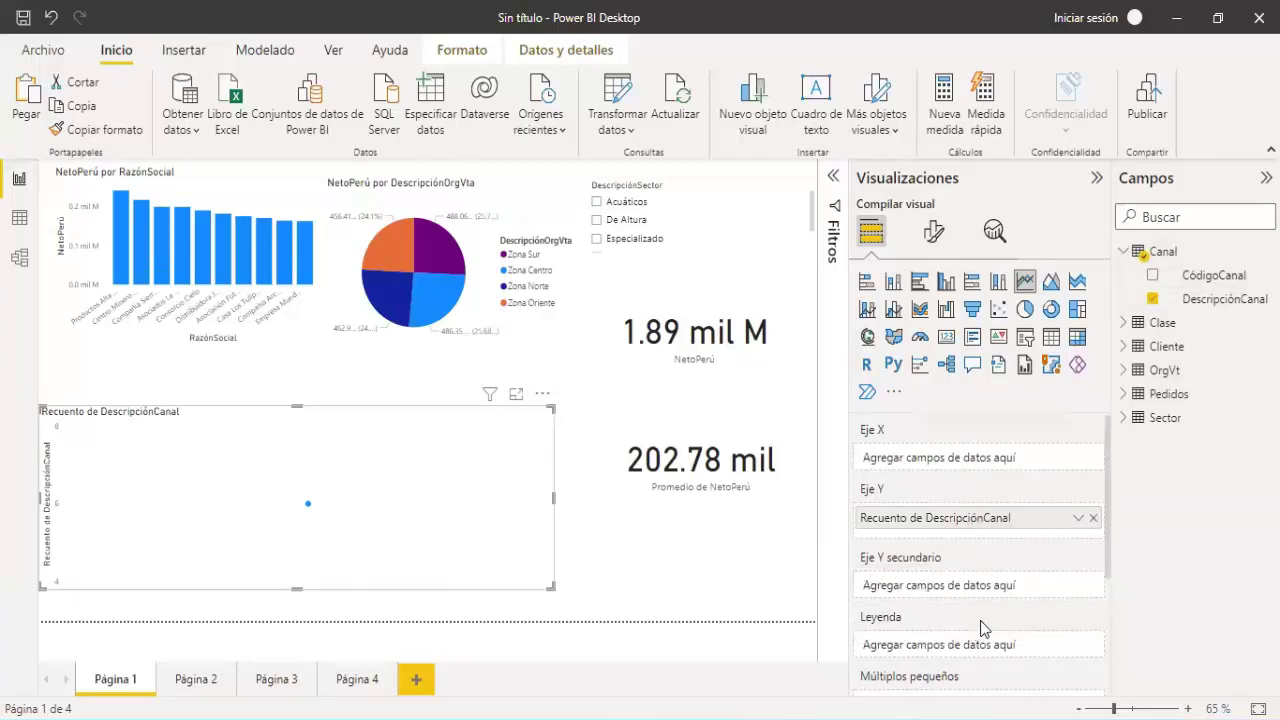
drag(975, 525, 962, 645)
Plot NetoPerú by RazónSocial on the line chart and move both cards lower
click(1123, 251)
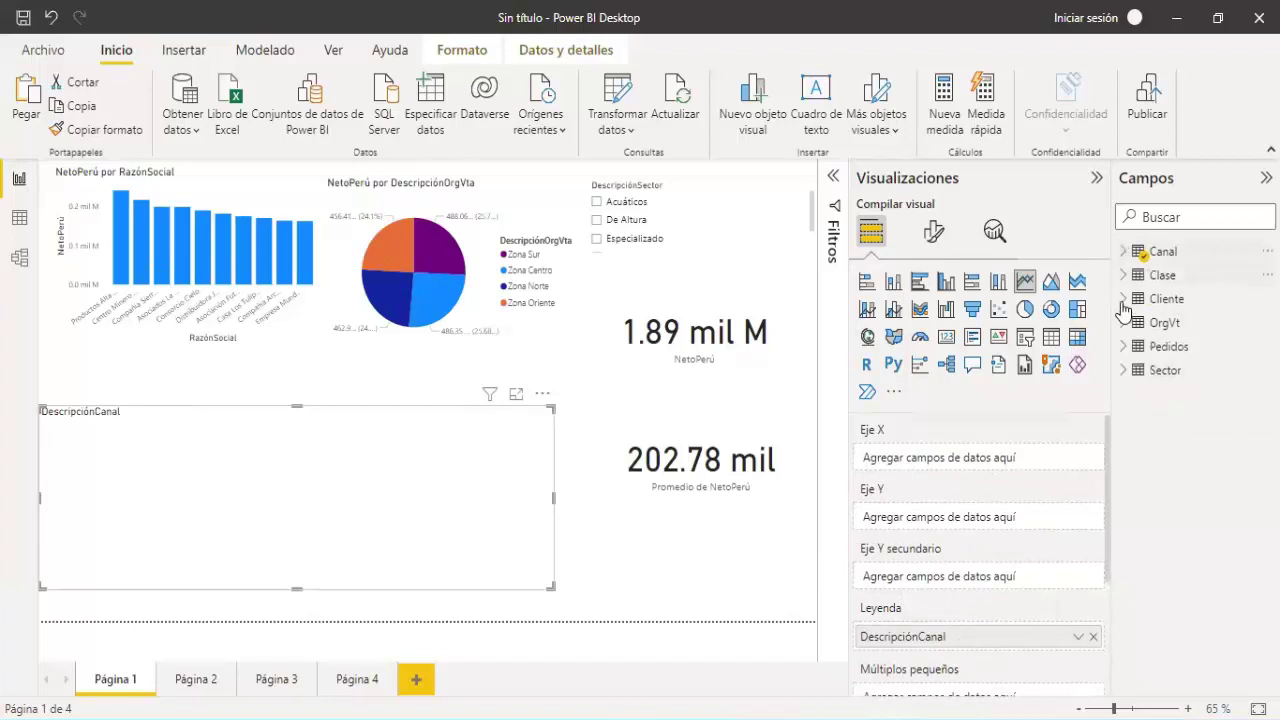
click(1124, 299)
drag(1210, 371, 1000, 458)
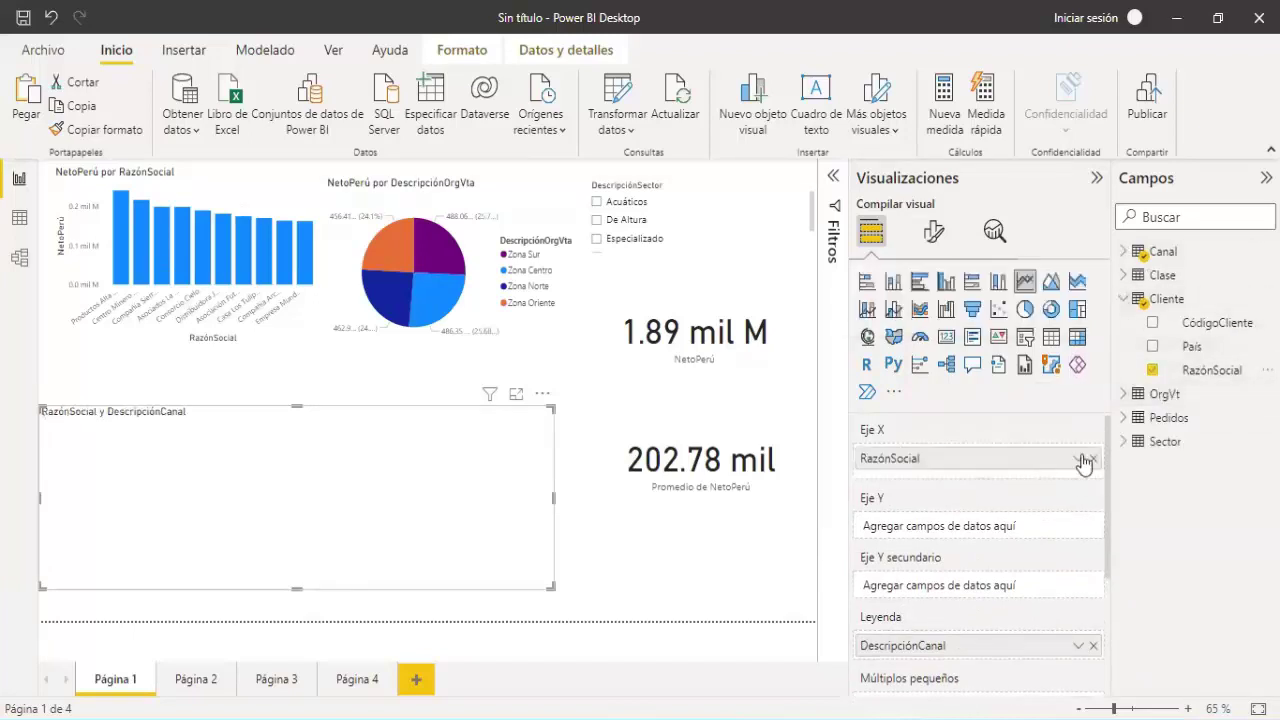
click(1123, 299)
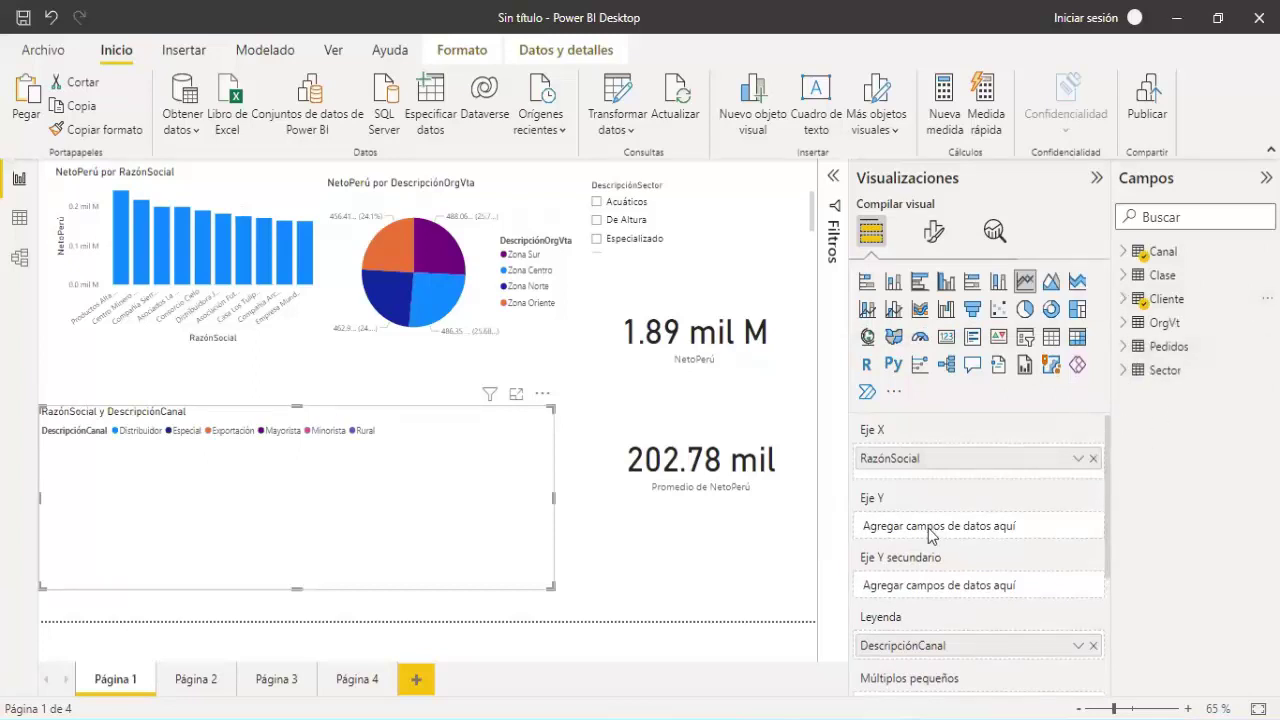
click(1124, 347)
scroll(1218, 628, down, 1)
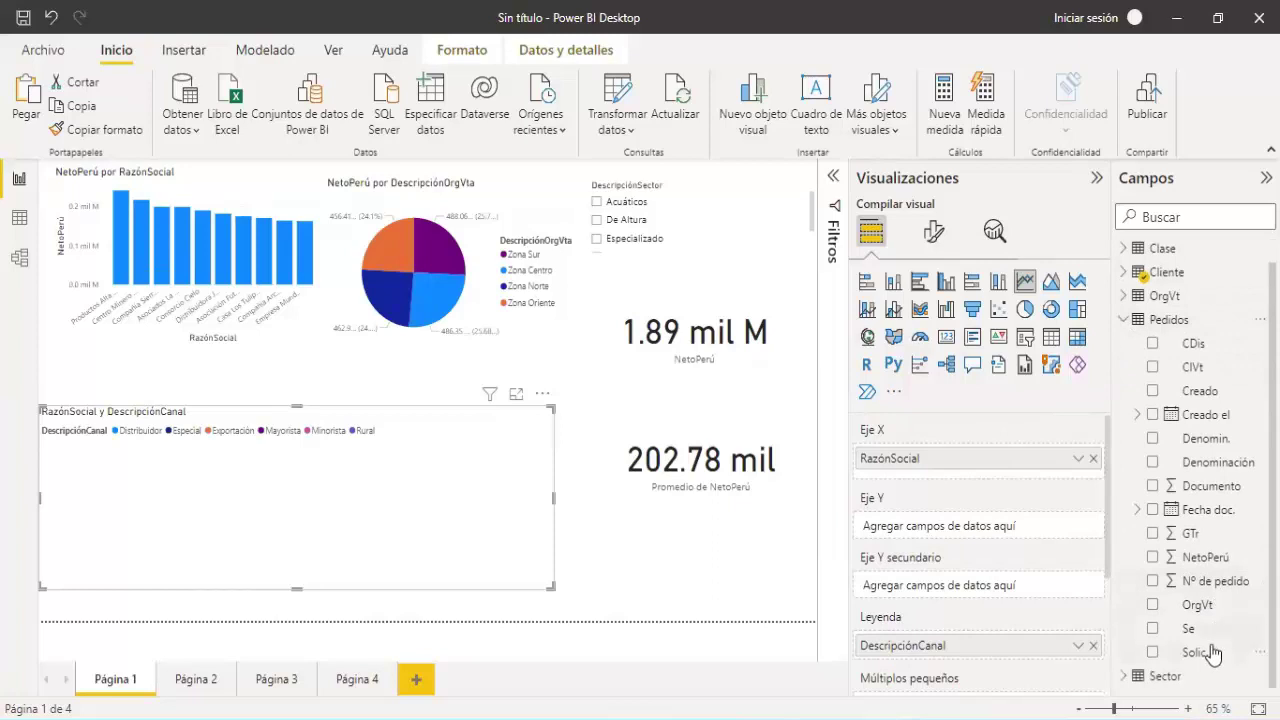
drag(1207, 557, 955, 527)
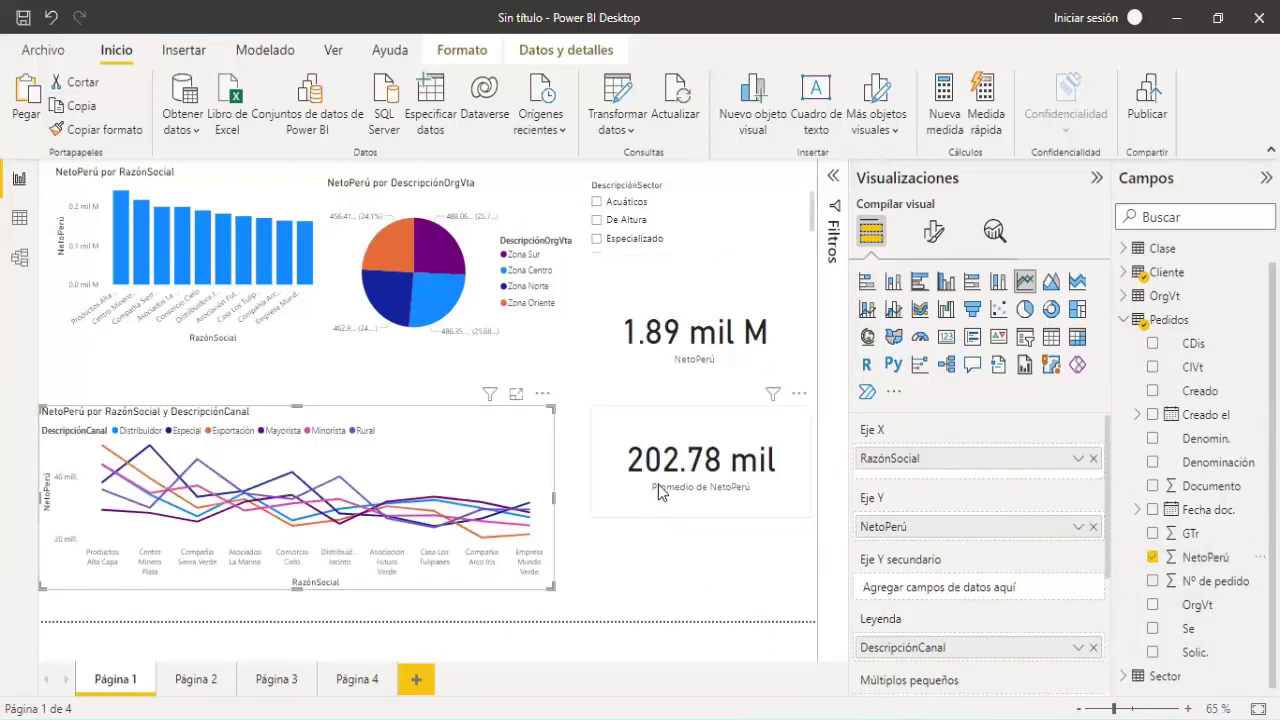
drag(658, 484, 651, 563)
drag(672, 370, 672, 439)
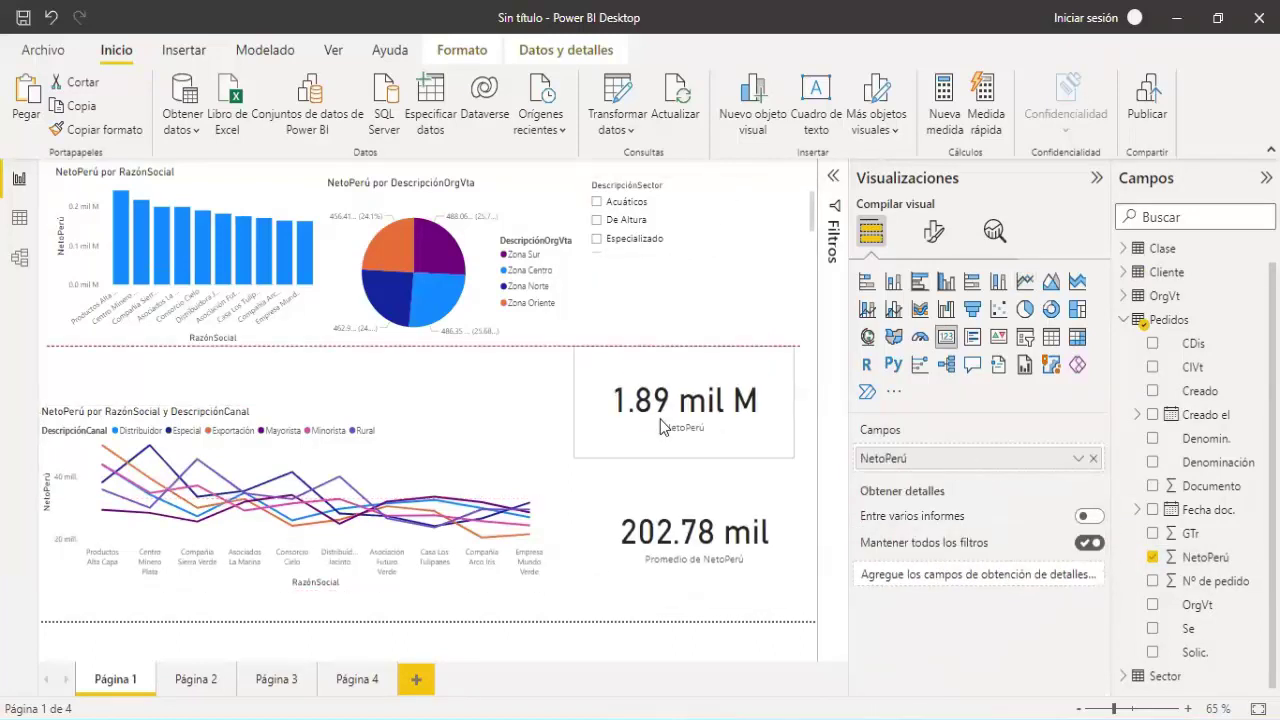
Enlarge the DescripciónSector slicer so Livianos and Pesados are also listed
click(700, 250)
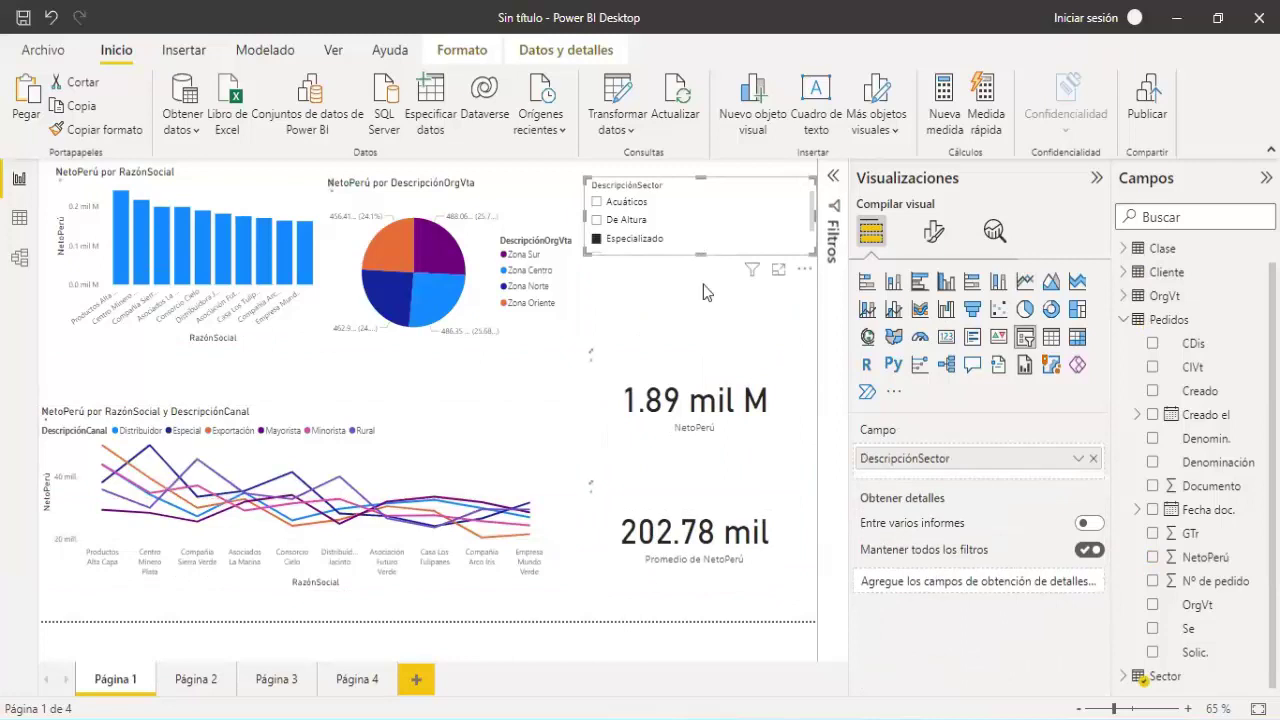
drag(703, 284, 703, 308)
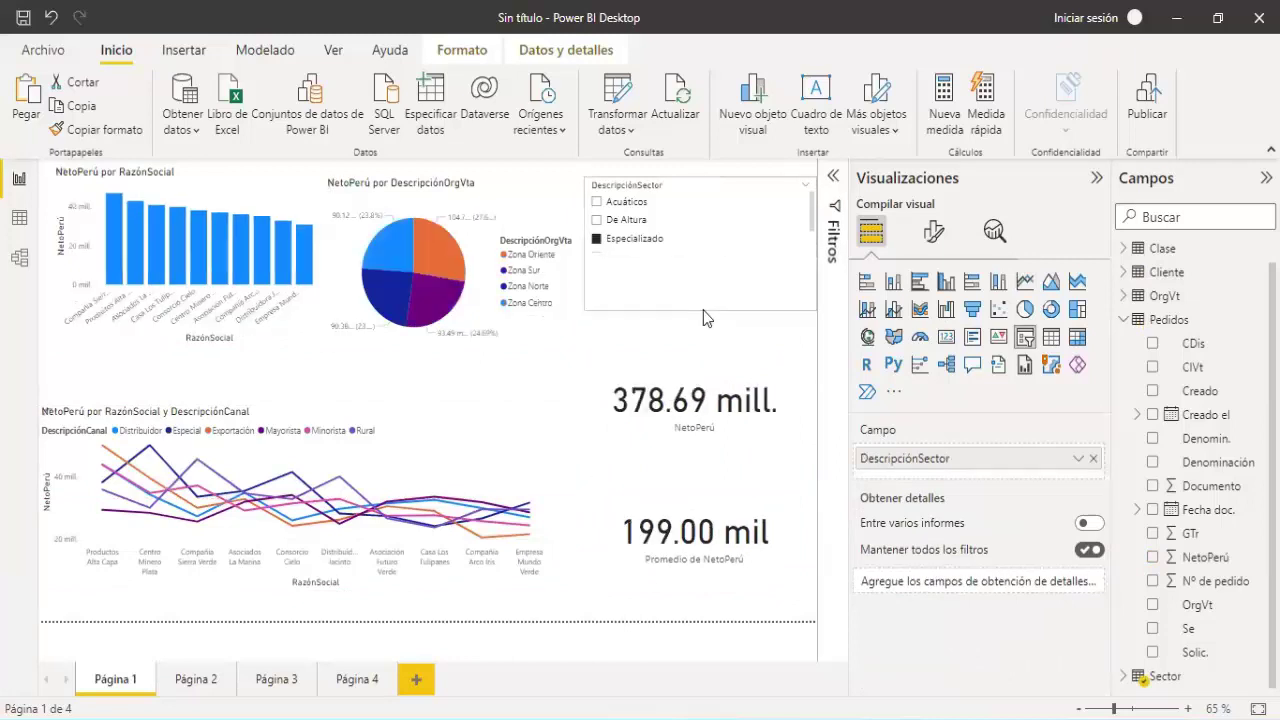
click(566, 358)
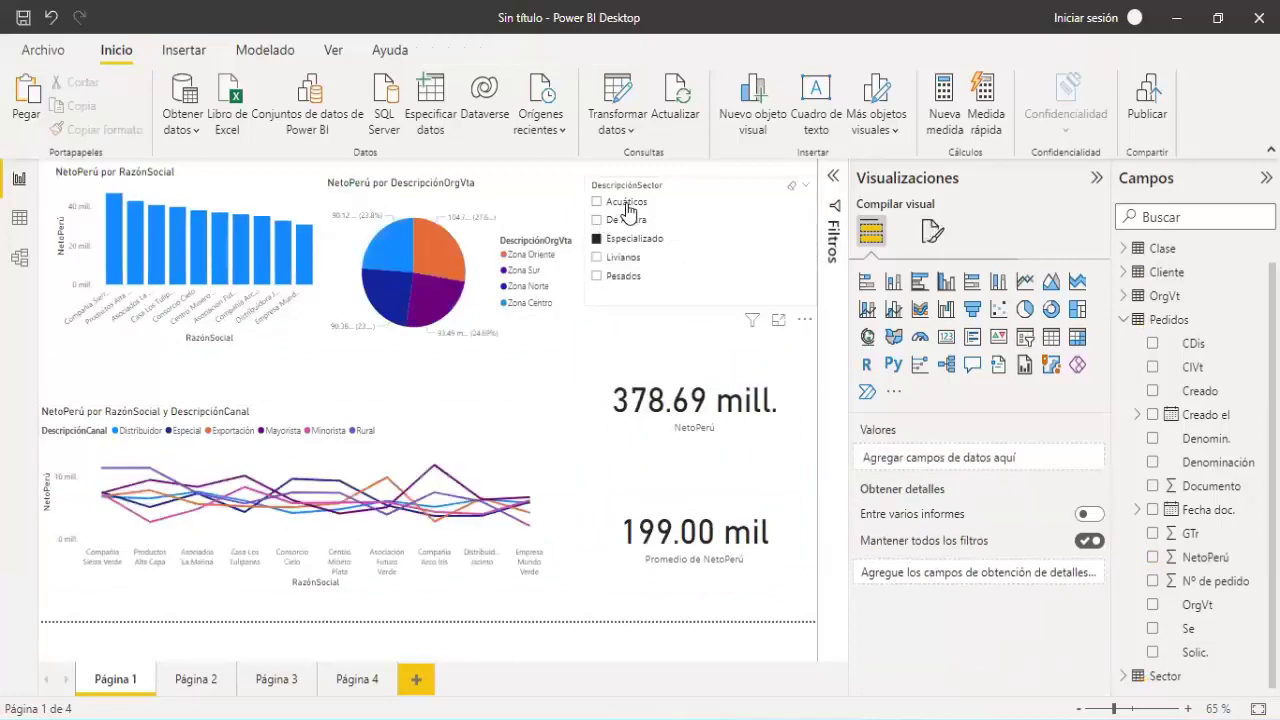
Try the Acuáticos, Especializado, Pesados, Livianos and De Altura sector filters
click(627, 203)
click(636, 240)
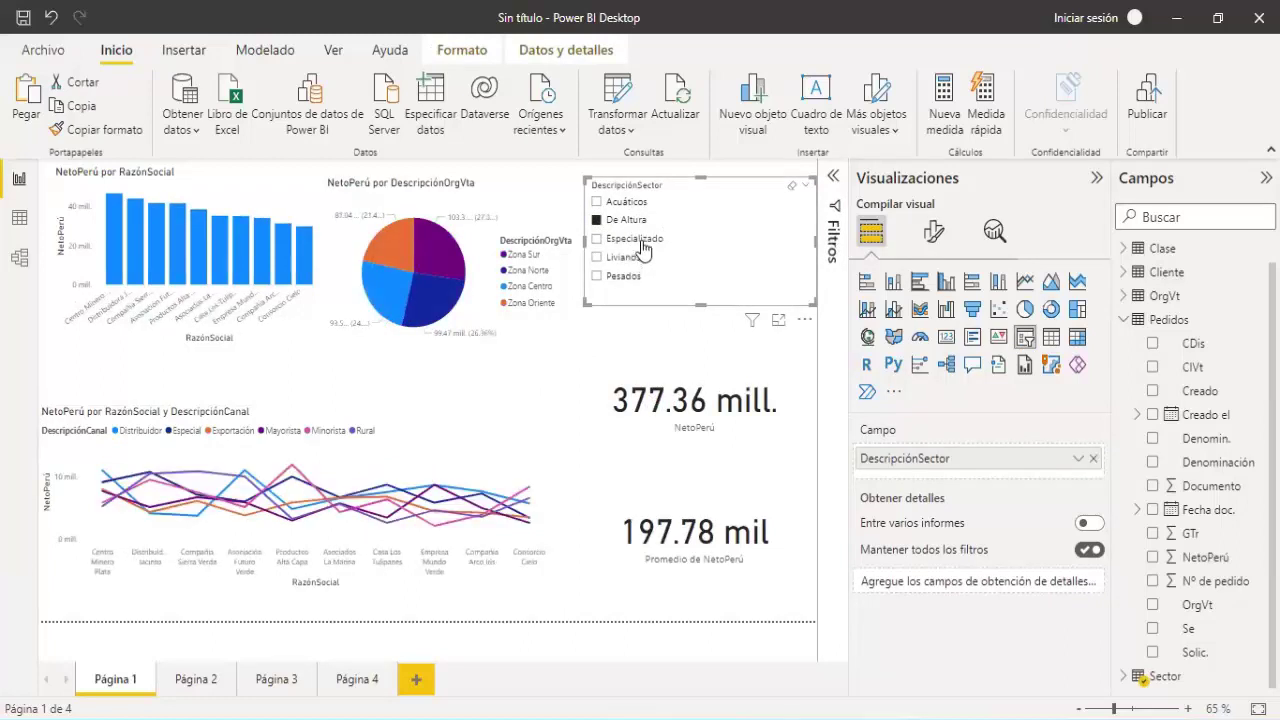
click(626, 275)
click(624, 257)
click(631, 238)
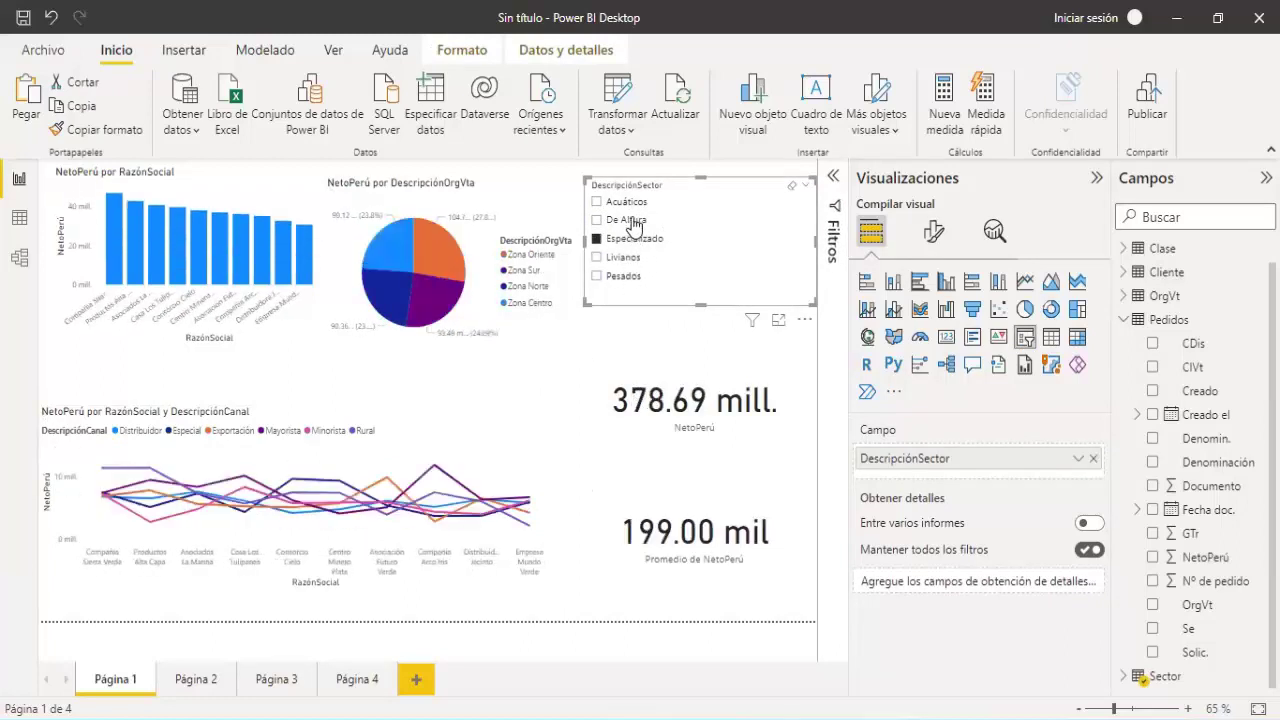
click(634, 220)
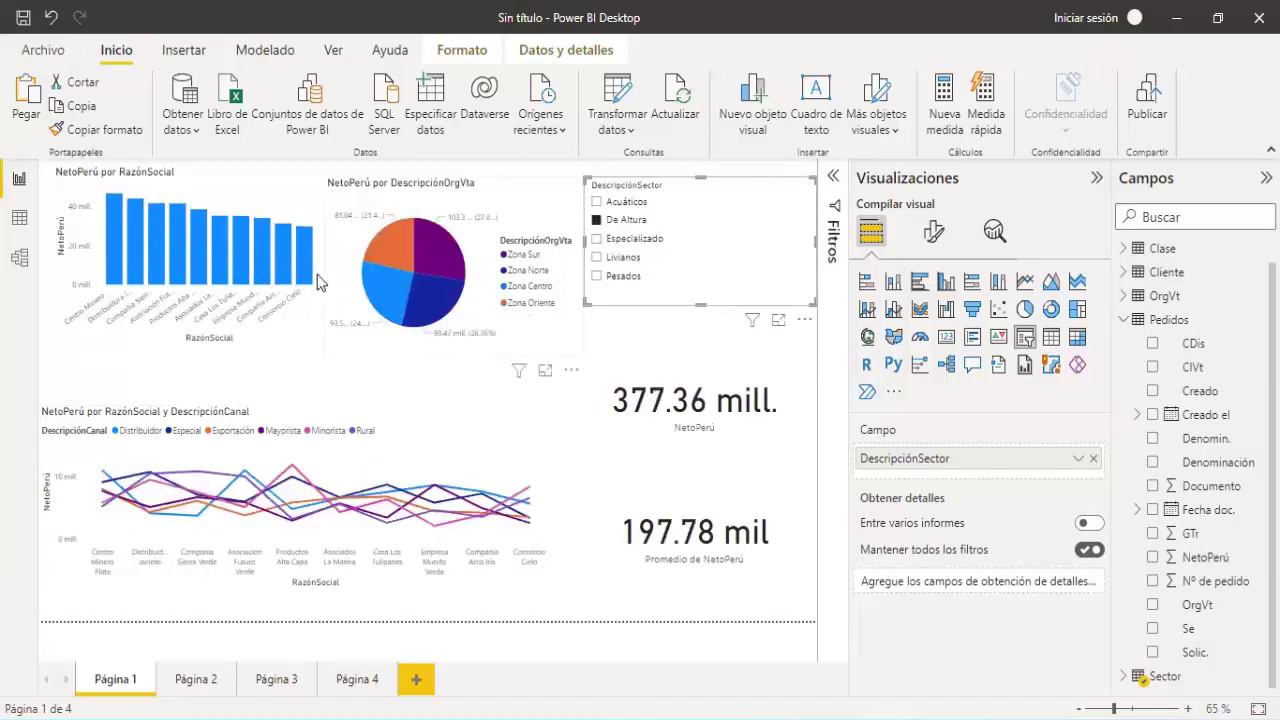
Cross-filter by Compañía Arco Iris, Empresa Mundo Verde and Casa Los Tulipanes, then clear it
click(289, 257)
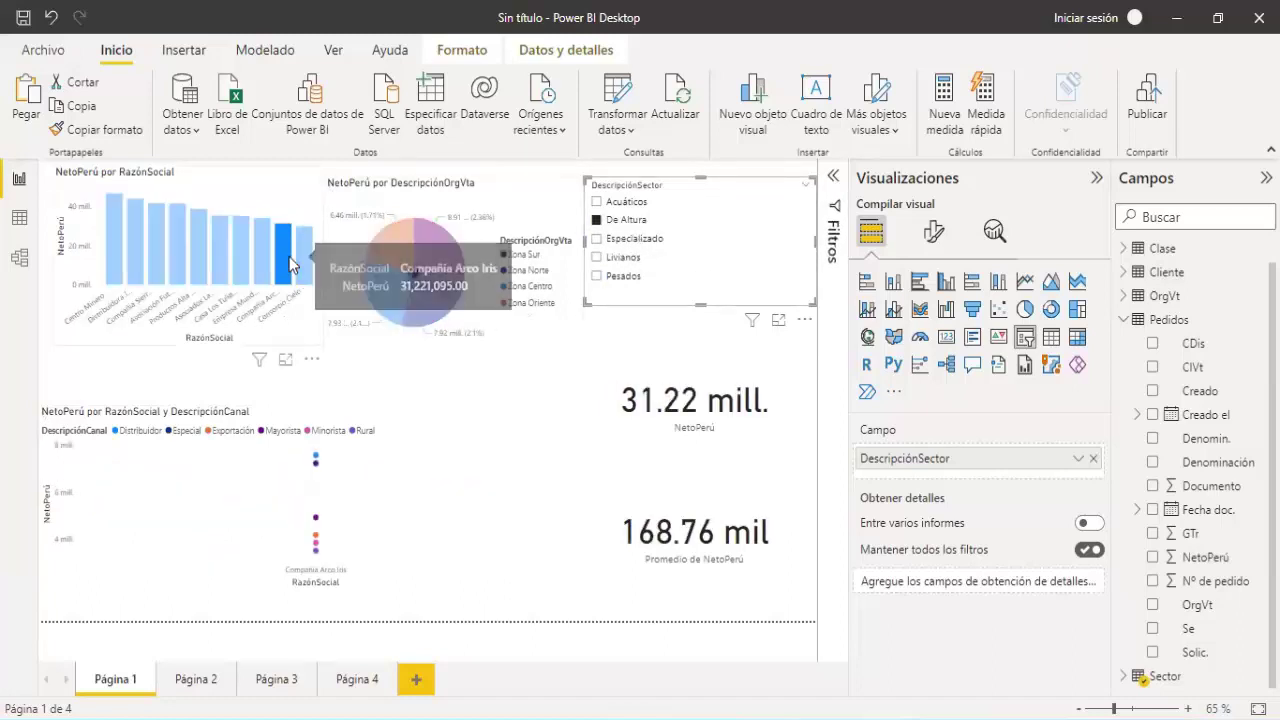
click(266, 254)
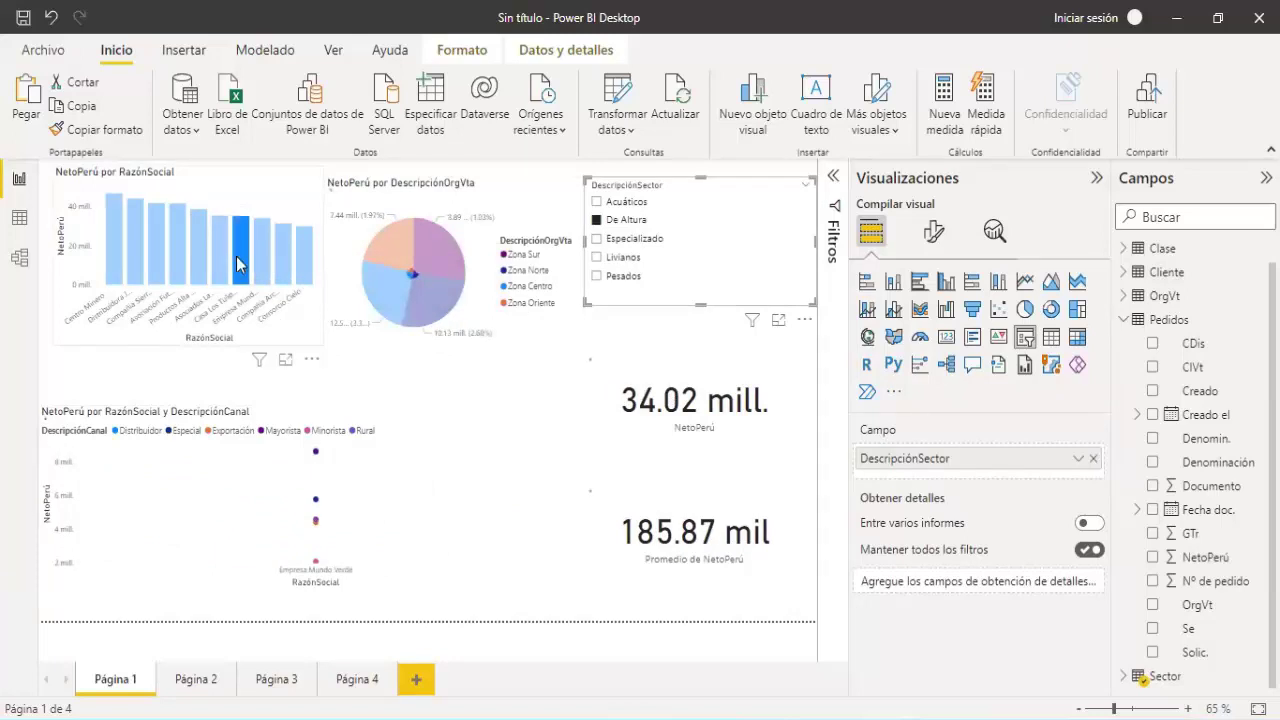
click(236, 256)
click(240, 246)
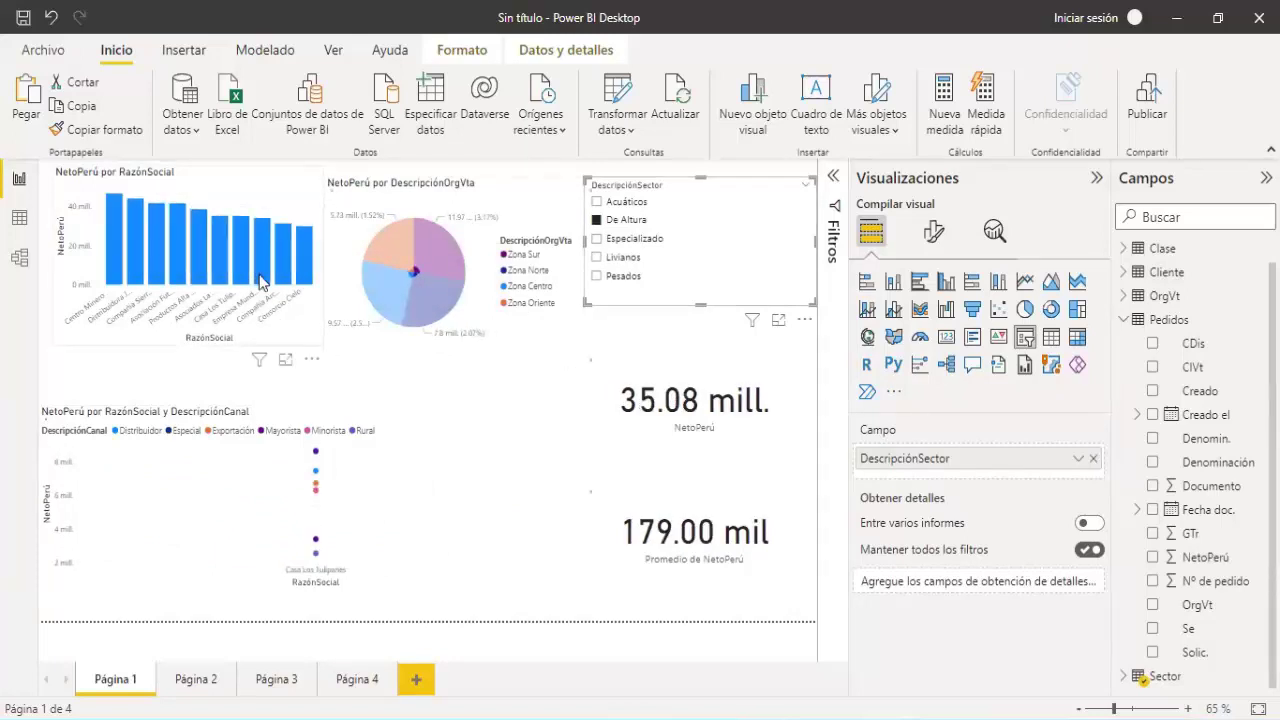
Filter the report to Acuáticos, giving 372.37 mill. total and 200.31 mil average
click(616, 259)
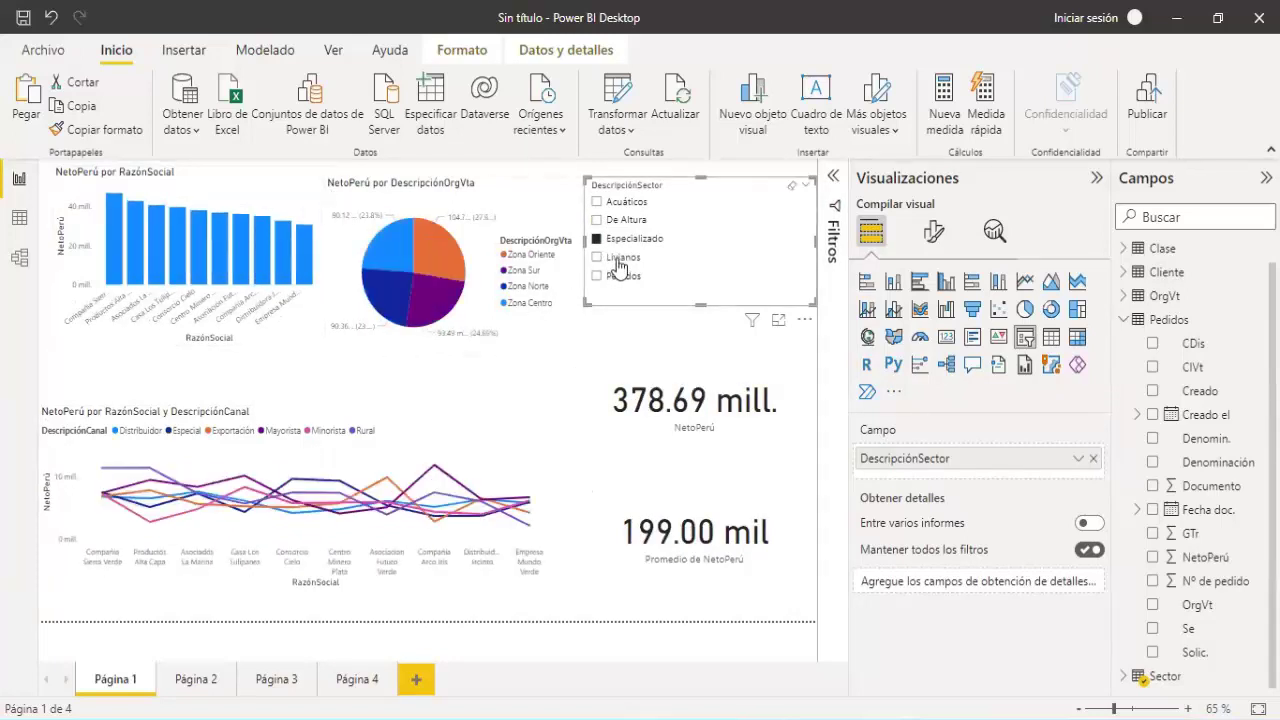
click(620, 276)
click(616, 257)
click(618, 240)
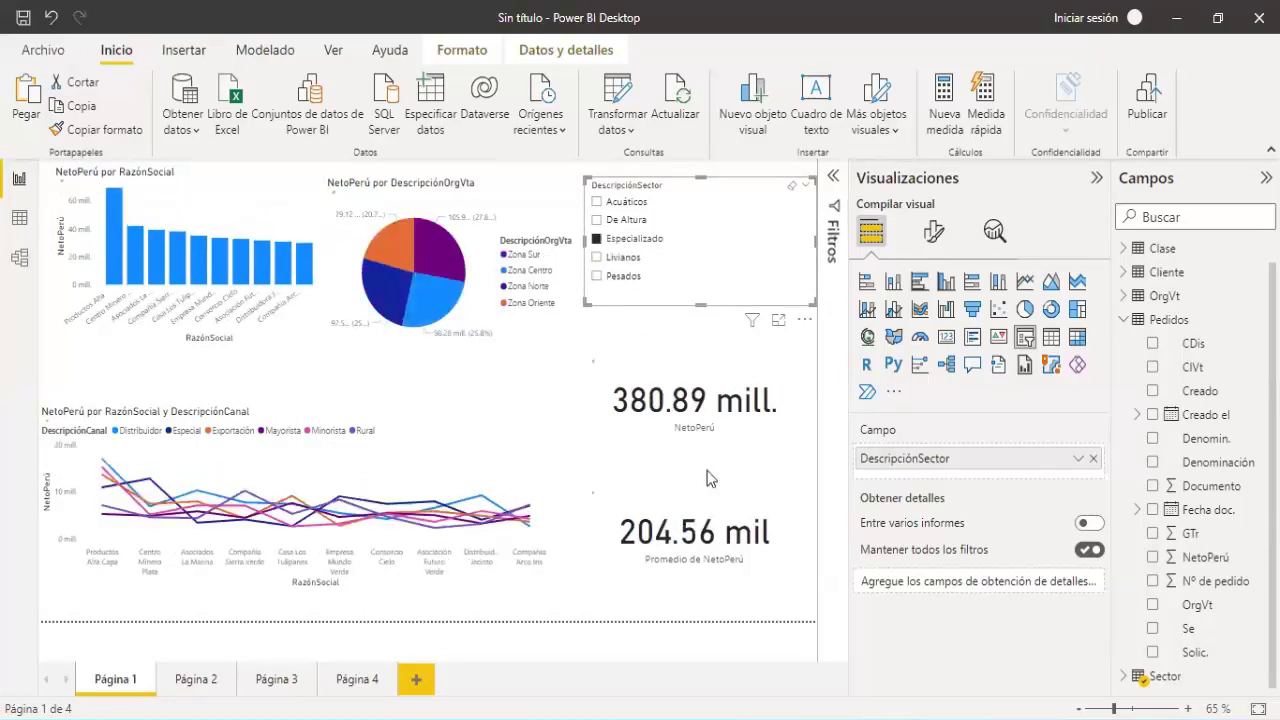
click(622, 236)
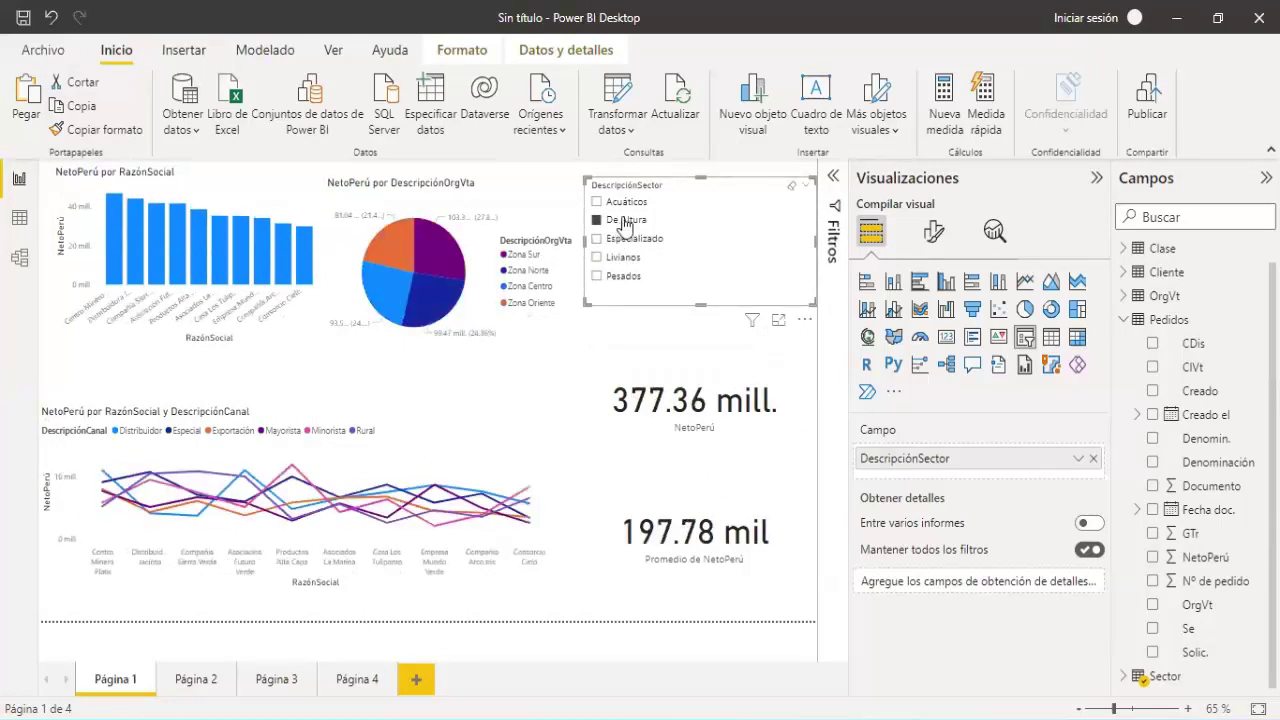
click(622, 203)
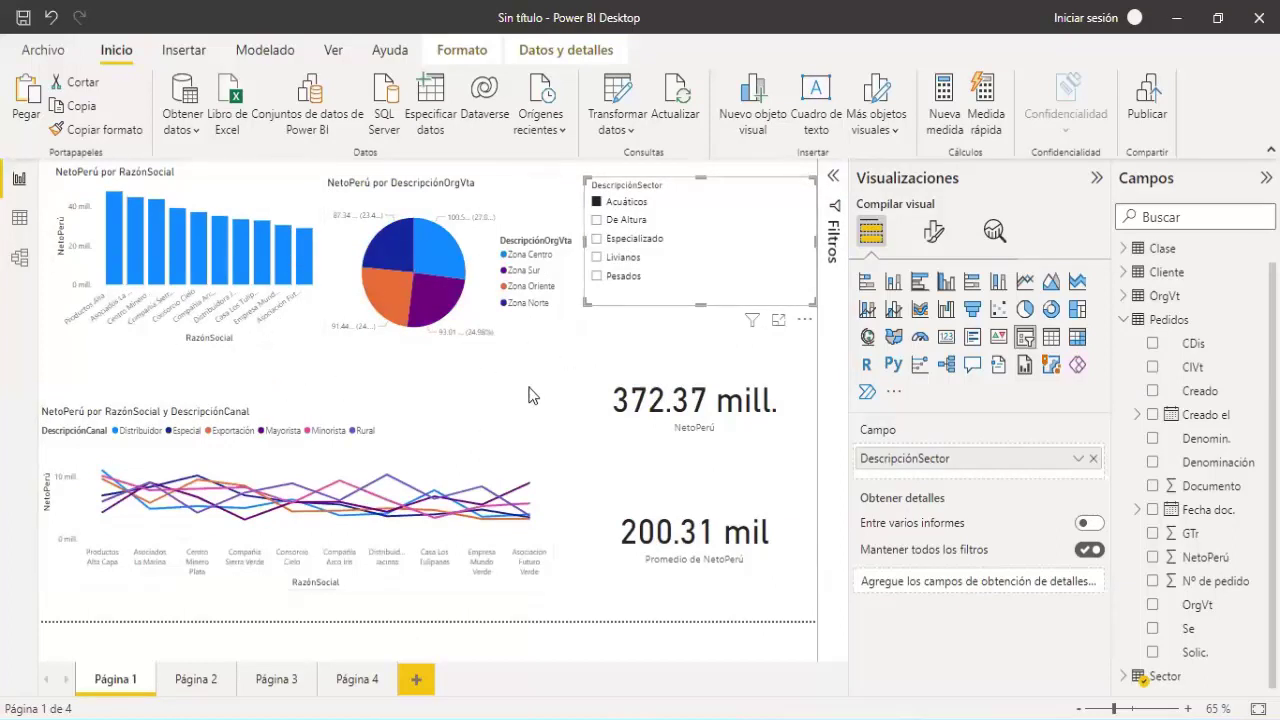
click(1125, 320)
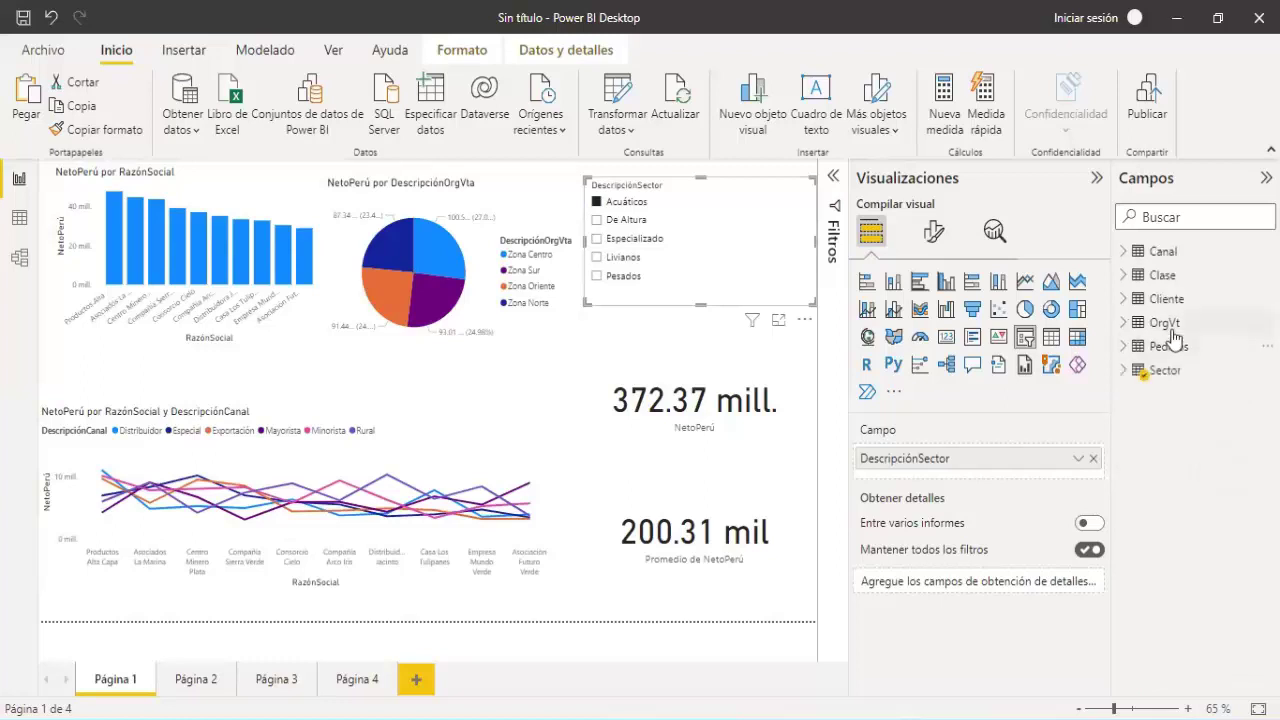